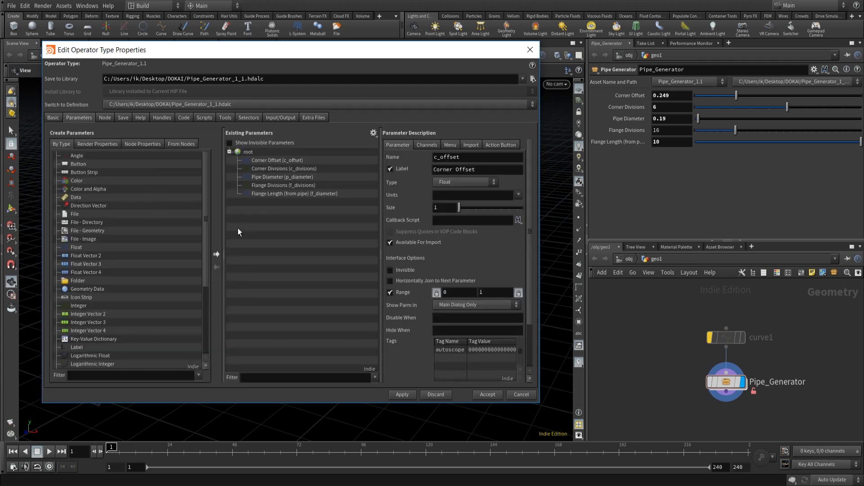
- Add a Toggle parameter to the asset, naming and labelling it Workmode, and apply
{"action": "scroll", "coordinate": [196, 241], "scroll_direction": "down", "scroll_amount": 4}
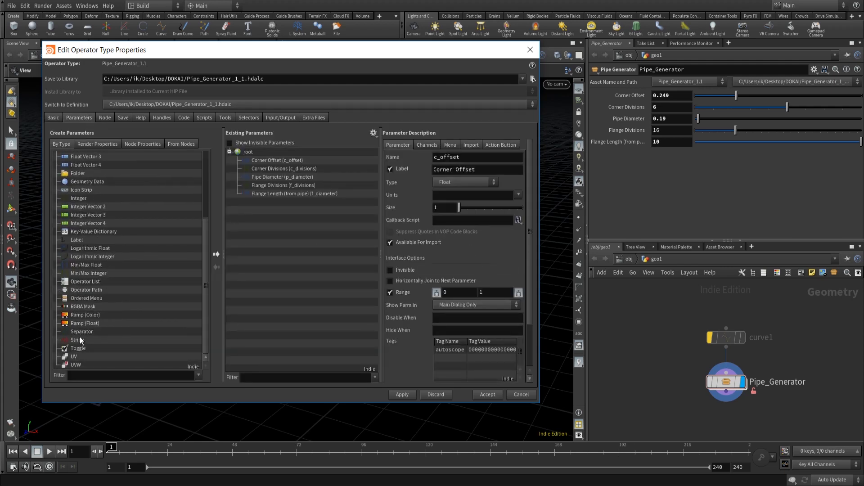
{"action": "left_click_drag", "start_coordinate": [79, 348], "coordinate": [253, 157]}
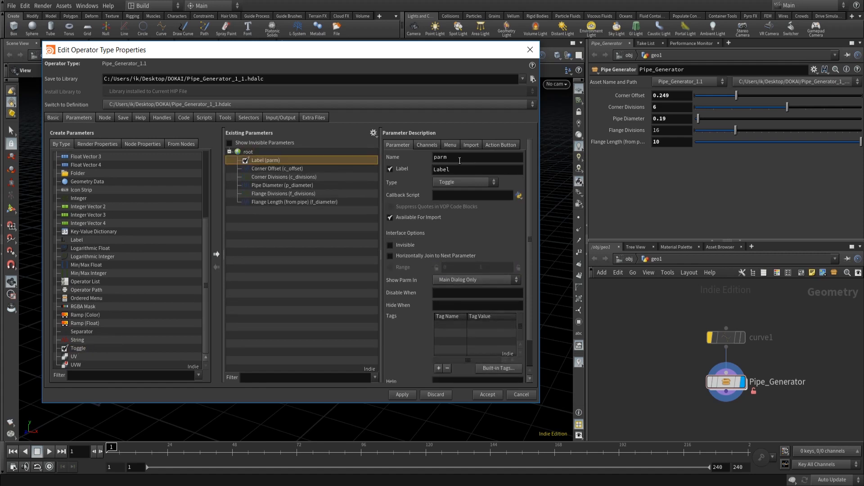
{"action": "left_click_drag", "start_coordinate": [460, 159], "coordinate": [413, 160]}
{"action": "type", "text": "Workmode"}
{"action": "key", "text": "Tab"}
{"action": "type", "text": "Workmode"}
{"action": "left_click", "coordinate": [394, 394]}
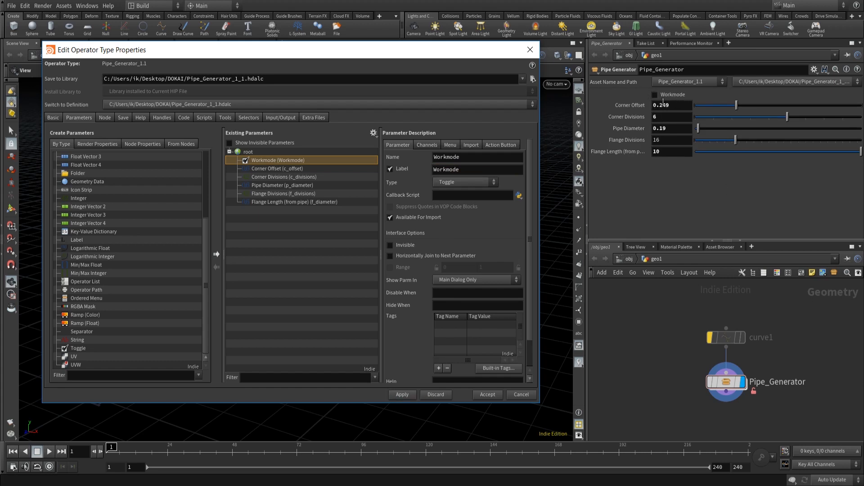
- Add a folder parameter below the Workmode toggle and set its folder type to Simple
{"action": "left_click_drag", "start_coordinate": [79, 172], "coordinate": [258, 162]}
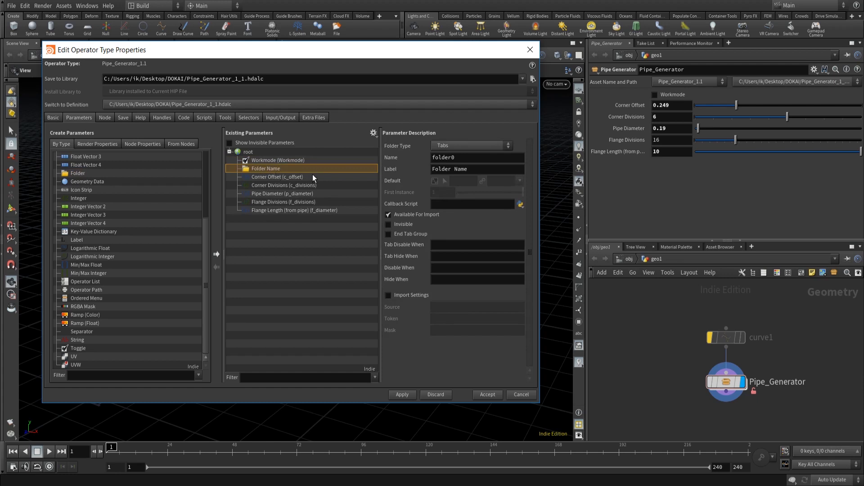
{"action": "left_click", "coordinate": [468, 146]}
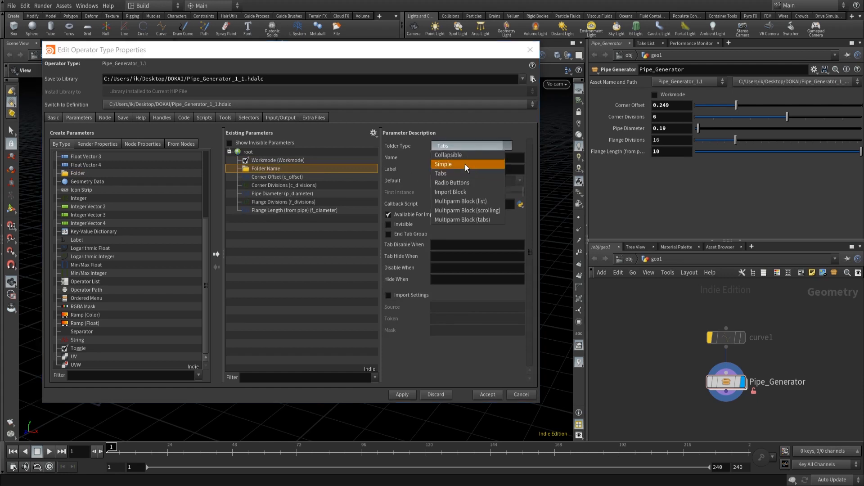
{"action": "left_click", "coordinate": [465, 164]}
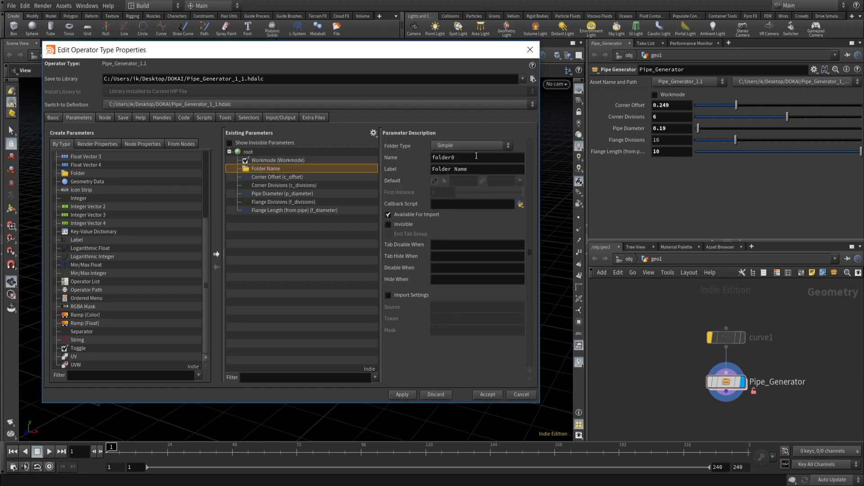
- Name the folder Workmode_Folder, clear its label, and apply
{"action": "double_click", "coordinate": [476, 156]}
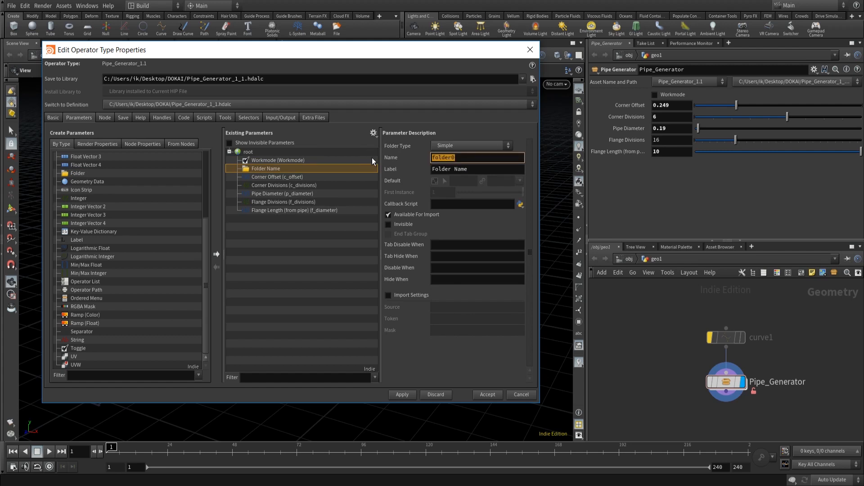
{"action": "type", "text": "Workmode_Folder"}
{"action": "key", "text": "Tab"}
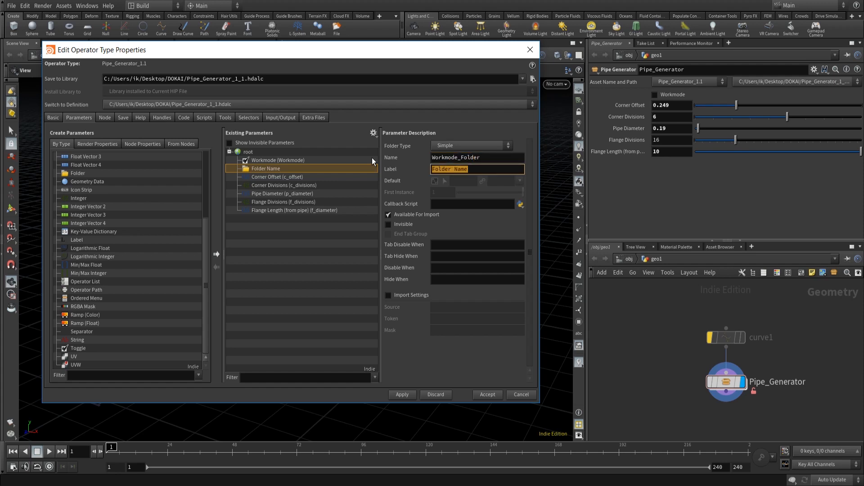
{"action": "key", "text": "BackSpace"}
{"action": "left_click", "coordinate": [406, 394]}
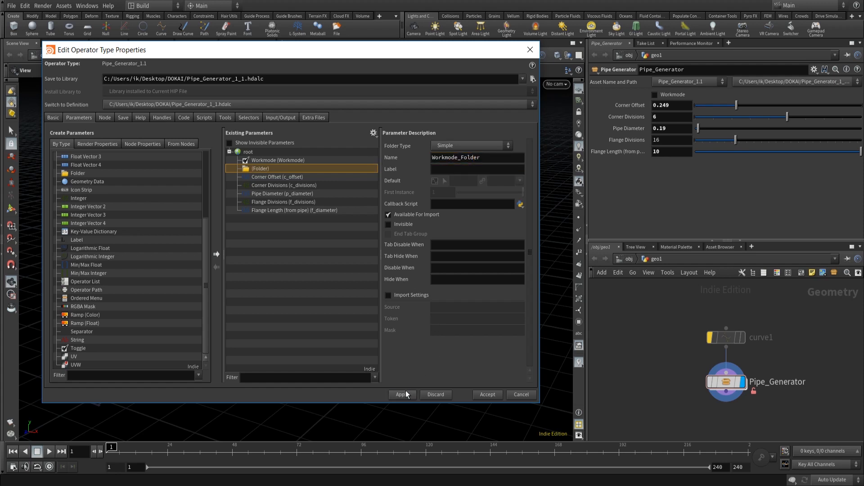
- Move Corner Offset, Corner Divisions and Pipe Diameter into the new folder and apply
{"action": "left_click", "coordinate": [290, 178]}
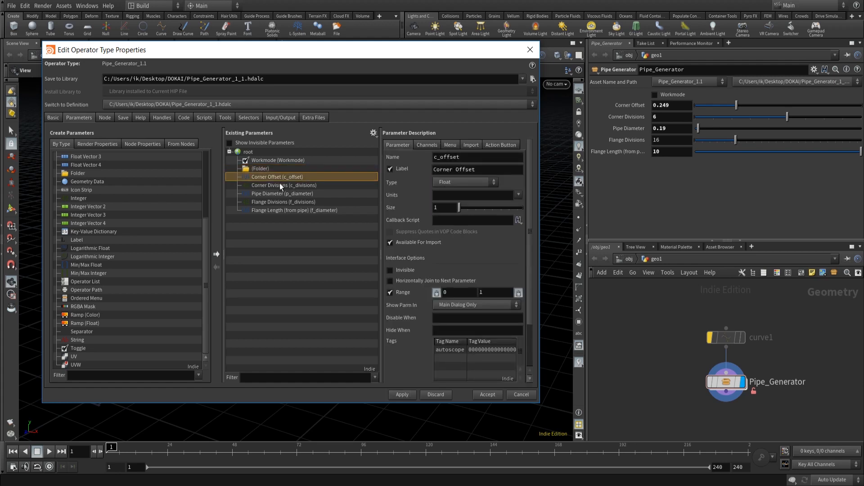
{"action": "left_click", "coordinate": [279, 183], "text": "shift"}
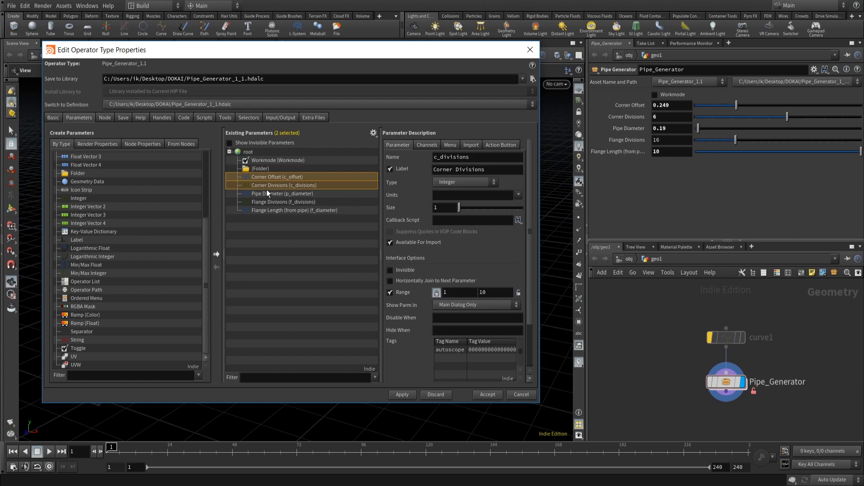
{"action": "left_click", "coordinate": [266, 193], "text": "shift"}
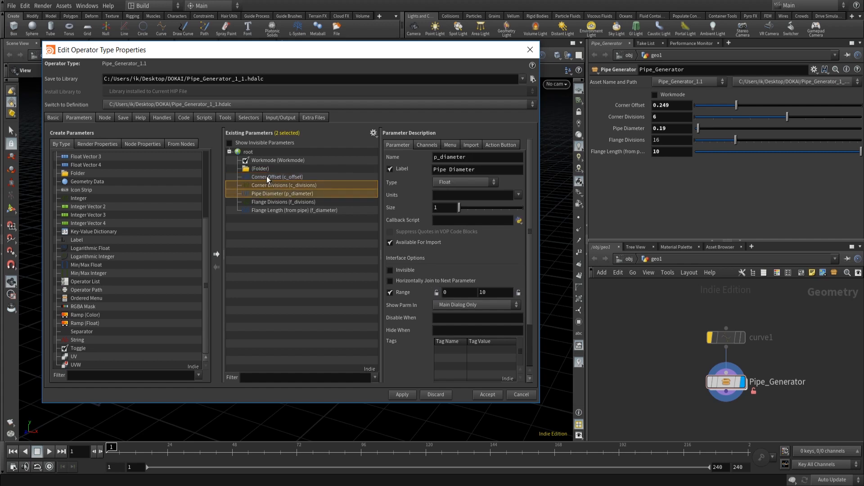
{"action": "left_click", "coordinate": [267, 176]}
{"action": "left_click", "coordinate": [270, 193], "text": "shift"}
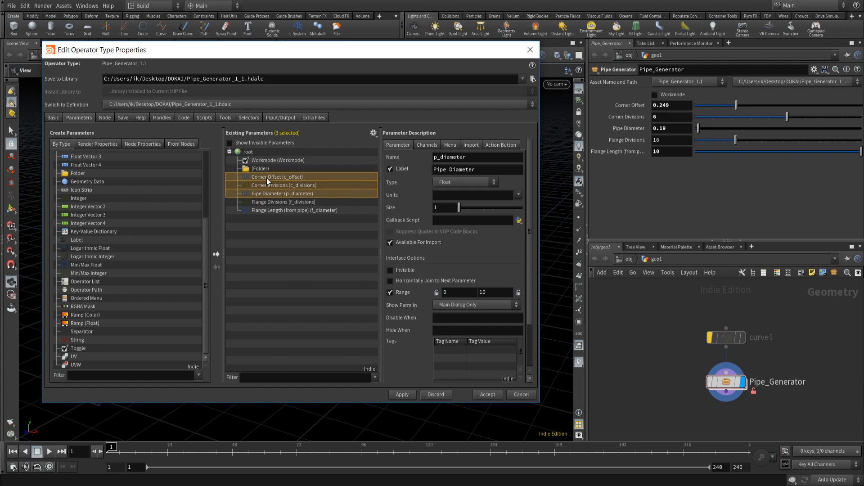
{"action": "left_click_drag", "start_coordinate": [266, 177], "coordinate": [256, 167]}
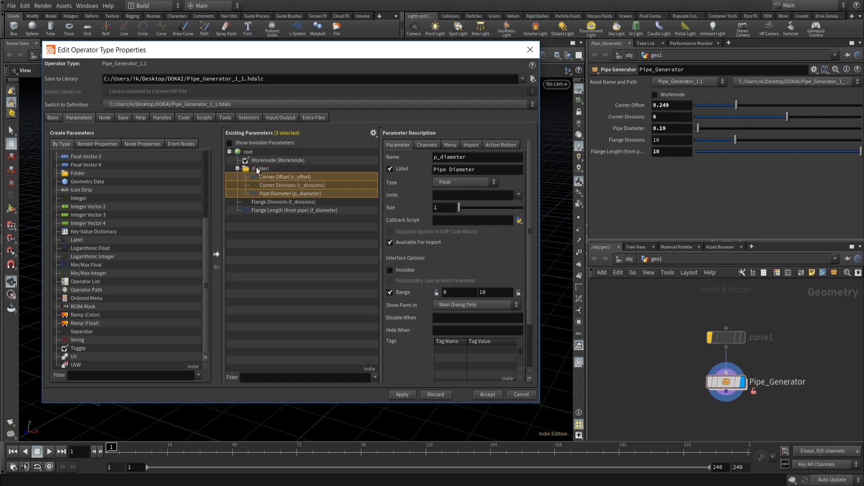
{"action": "left_click", "coordinate": [400, 395]}
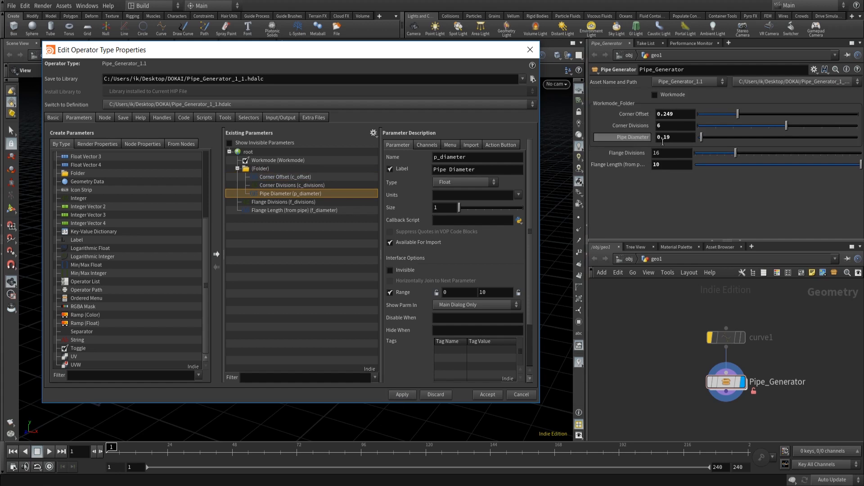
- Set the folder's label to Workmode and apply
{"action": "left_click", "coordinate": [263, 169]}
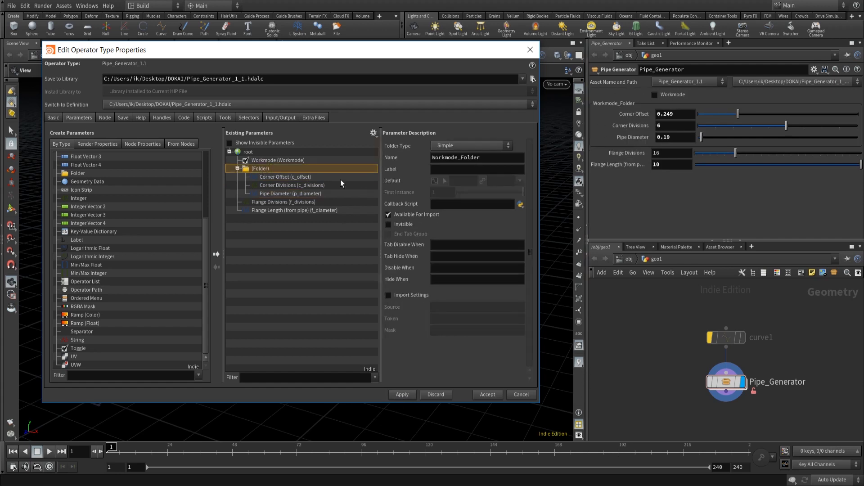
{"action": "left_click", "coordinate": [458, 173]}
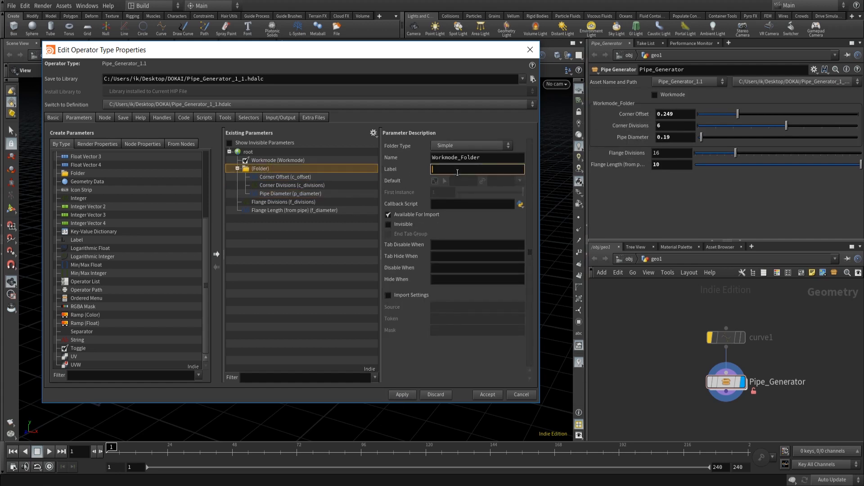
{"action": "type", "text": "Workmode"}
{"action": "left_click", "coordinate": [402, 395]}
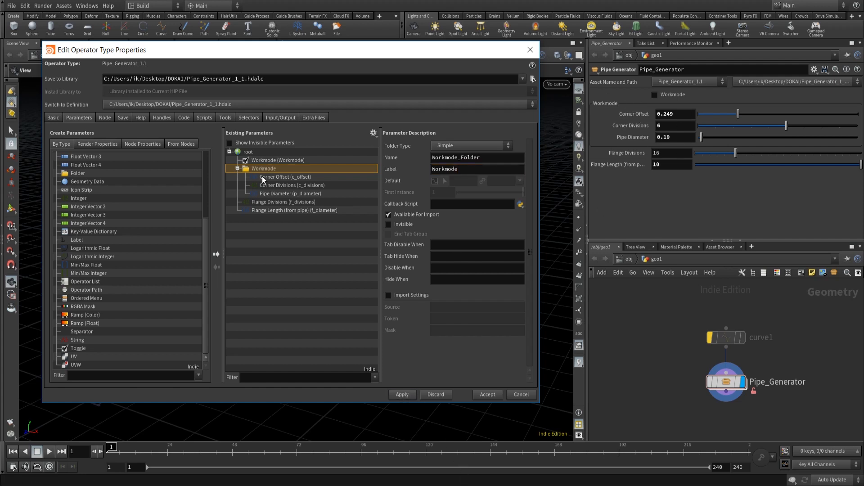
- Relabel the Corner Offset parameter as Corner Offset (cm) and apply
{"action": "left_click", "coordinate": [281, 178]}
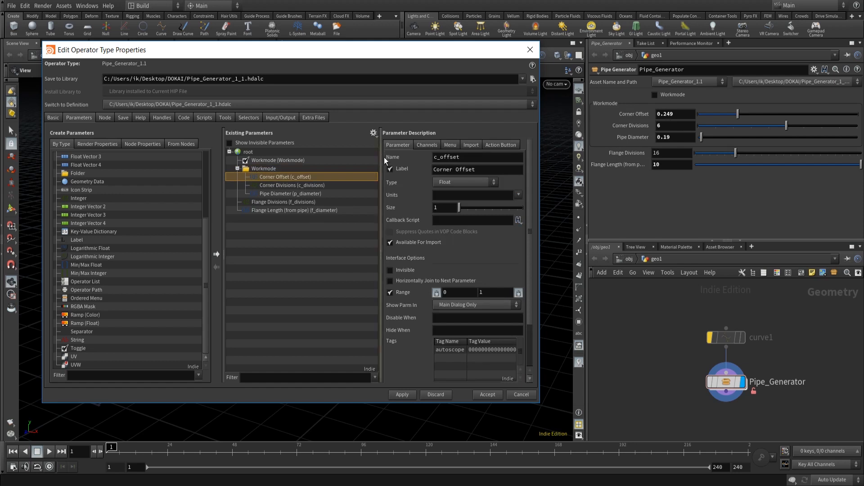
{"action": "left_click", "coordinate": [483, 172]}
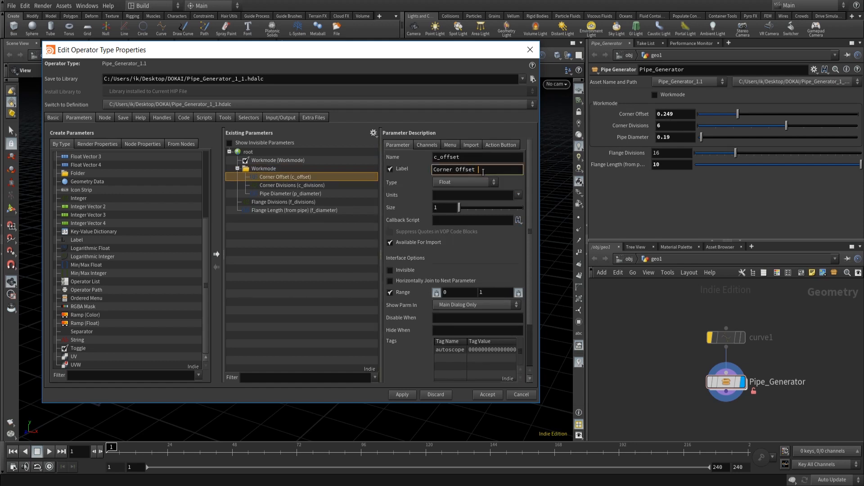
{"action": "type", "text": "cm)"}
{"action": "left_click", "coordinate": [481, 172]}
{"action": "type", "text": "("}
{"action": "left_click", "coordinate": [403, 398]}
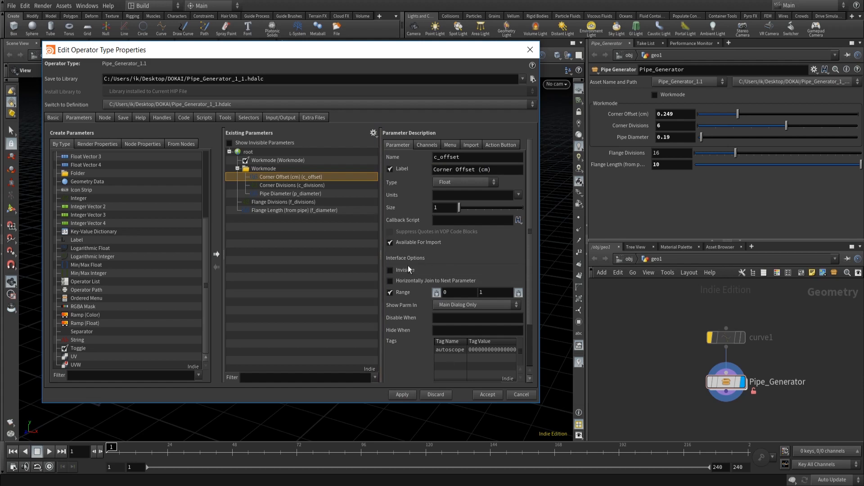
- Set the Corner Offset range maximum to 50 and apply
{"action": "left_click", "coordinate": [518, 293]}
{"action": "double_click", "coordinate": [507, 292]}
{"action": "type", "text": "50"}
{"action": "left_click", "coordinate": [407, 394]}
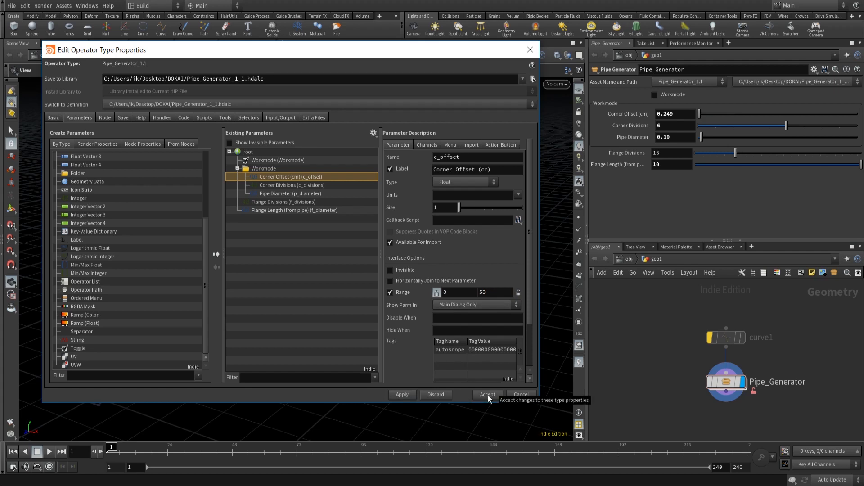
- Inside Pipe_Generator, multiply polybevel1's Offset expression ch("../c_offset") by 0.001 and apply
{"action": "mouse_move", "coordinate": [724, 384]}
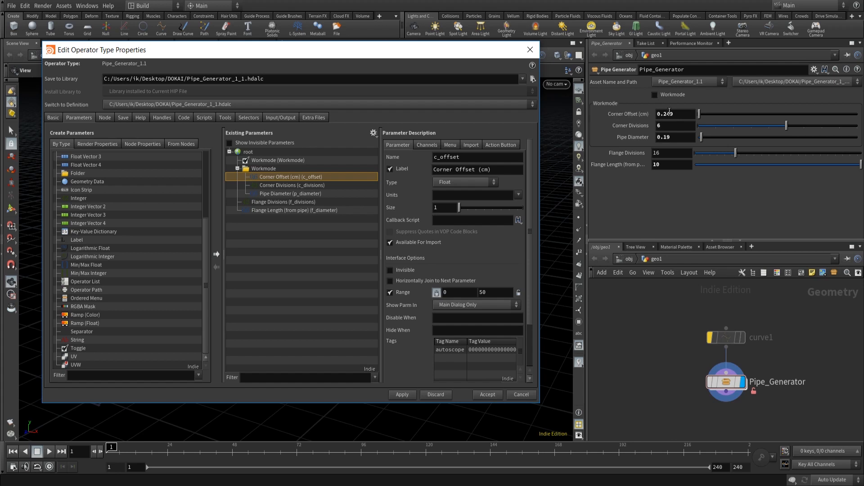
{"action": "double_click", "coordinate": [730, 383]}
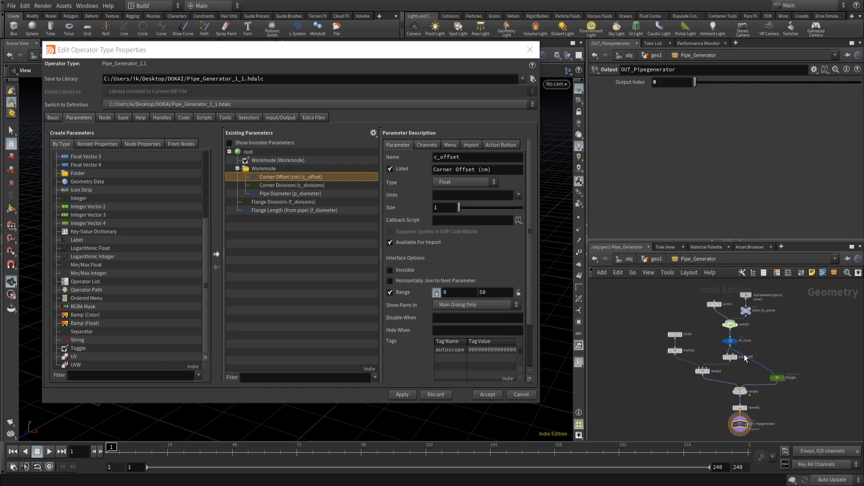
{"action": "scroll", "coordinate": [708, 363], "scroll_direction": "up", "scroll_amount": 5}
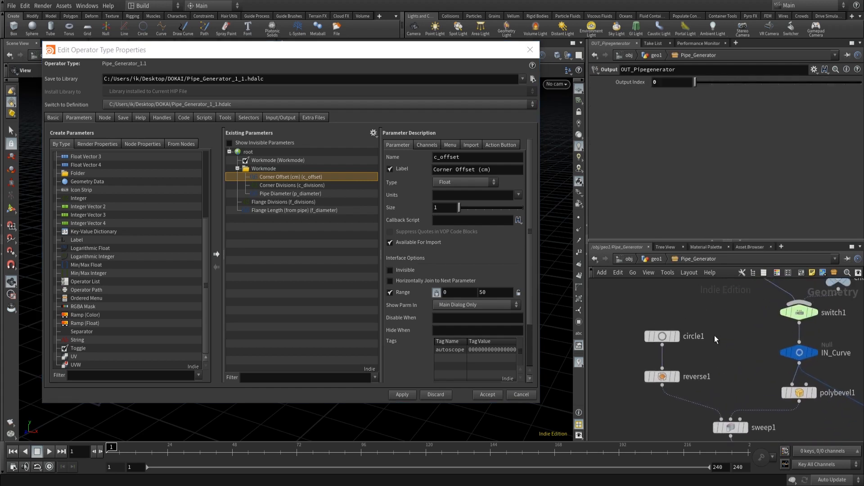
{"action": "middle_click_drag", "start_coordinate": [764, 339], "coordinate": [687, 309]}
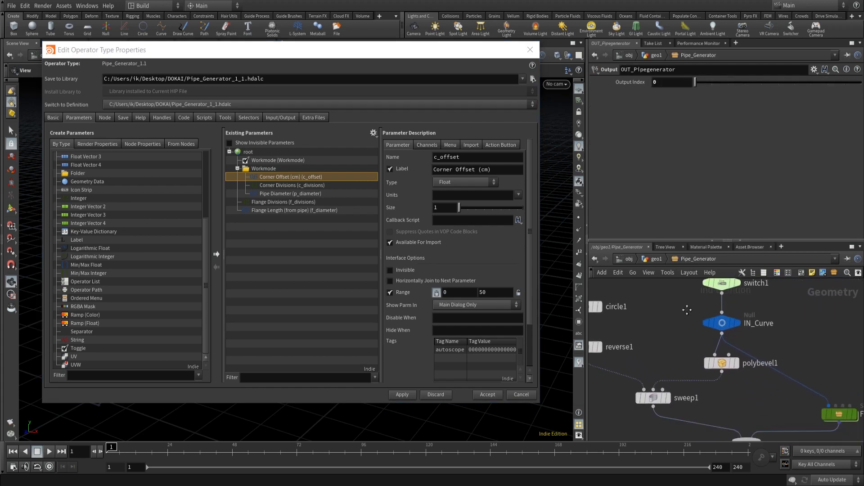
{"action": "middle_click_drag", "start_coordinate": [758, 400], "coordinate": [752, 393]}
{"action": "left_click", "coordinate": [721, 357]}
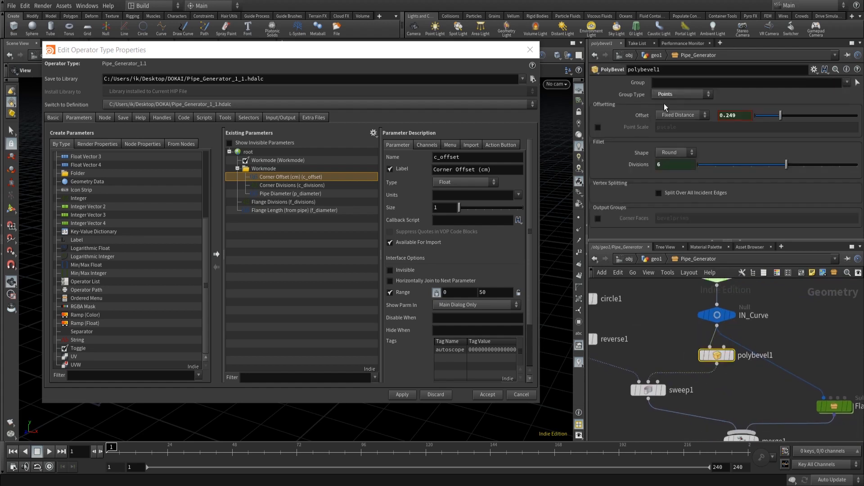
{"action": "left_click", "coordinate": [713, 116]}
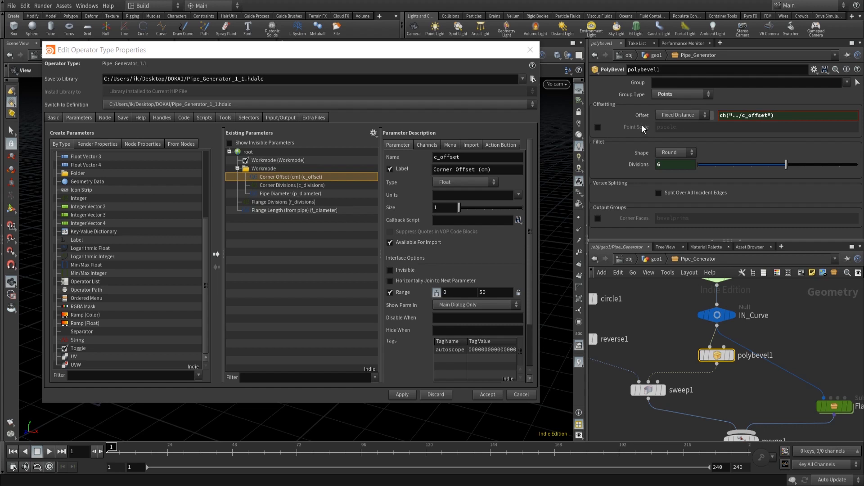
{"action": "left_click", "coordinate": [791, 114]}
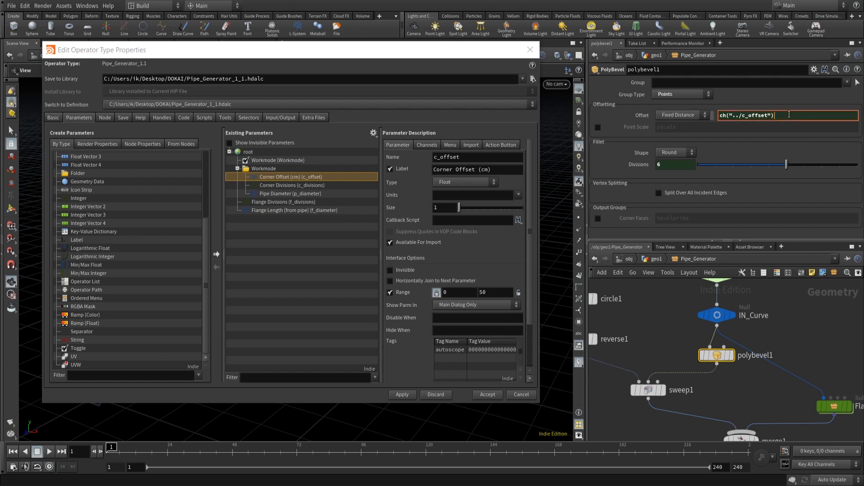
{"action": "type", "text": "*0.001"}
{"action": "left_click", "coordinate": [655, 307]}
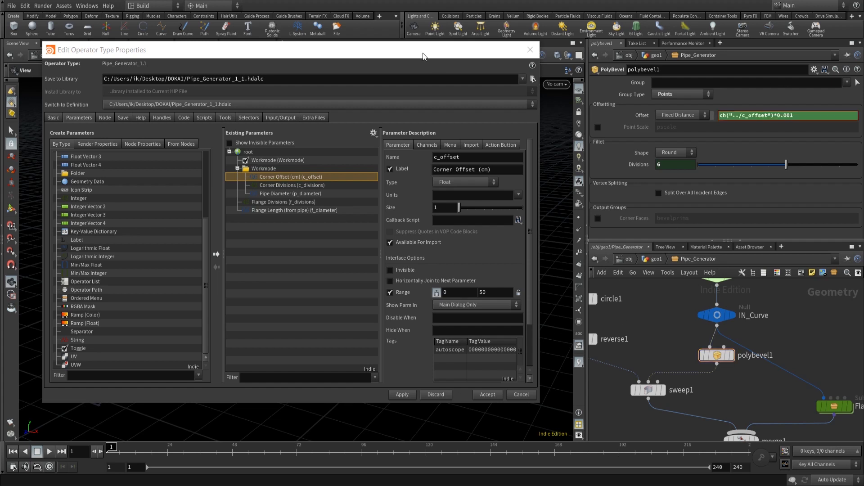
{"action": "left_click", "coordinate": [407, 397]}
- Return to geo1 and set the Pipe_Generator's Corner Offset (cm) to 20
{"action": "left_click", "coordinate": [656, 261]}
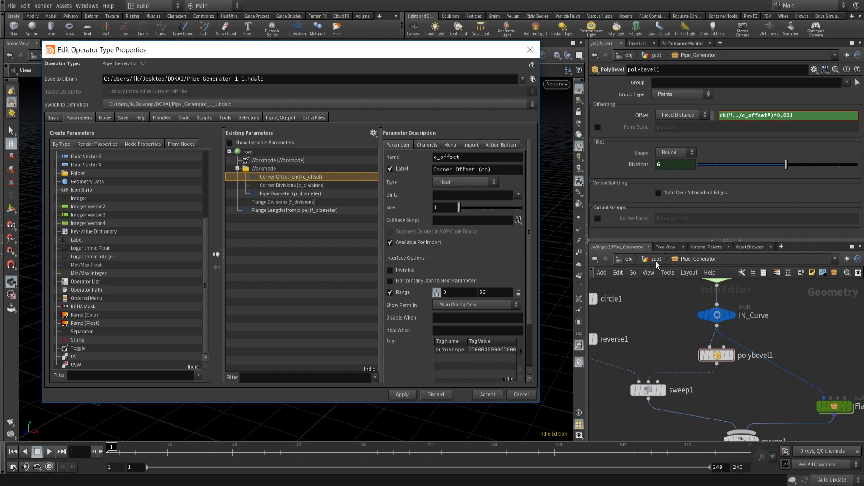
{"action": "key", "text": "u"}
{"action": "left_click_drag", "start_coordinate": [437, 54], "coordinate": [390, 417]}
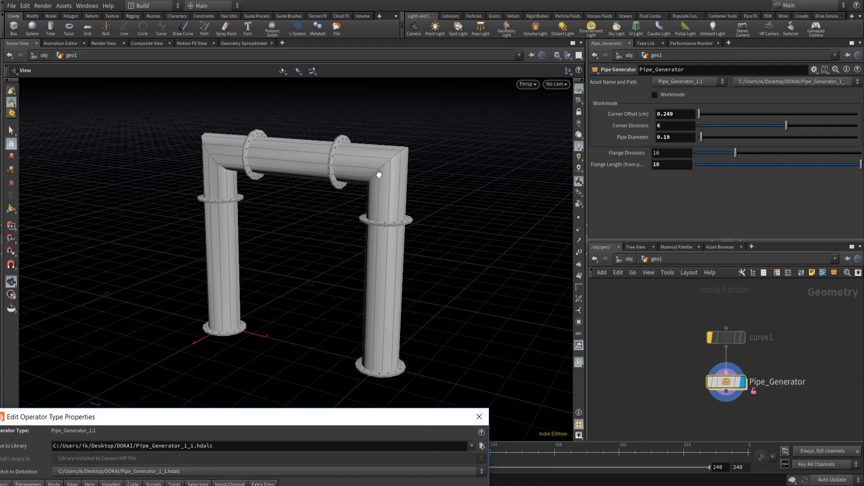
{"action": "left_click", "coordinate": [689, 114]}
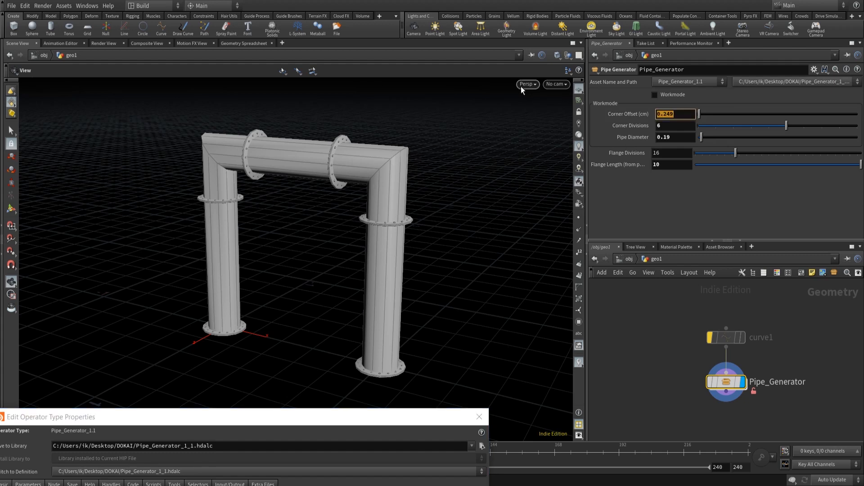
{"action": "type", "text": "20"}
{"action": "key", "text": "Return"}
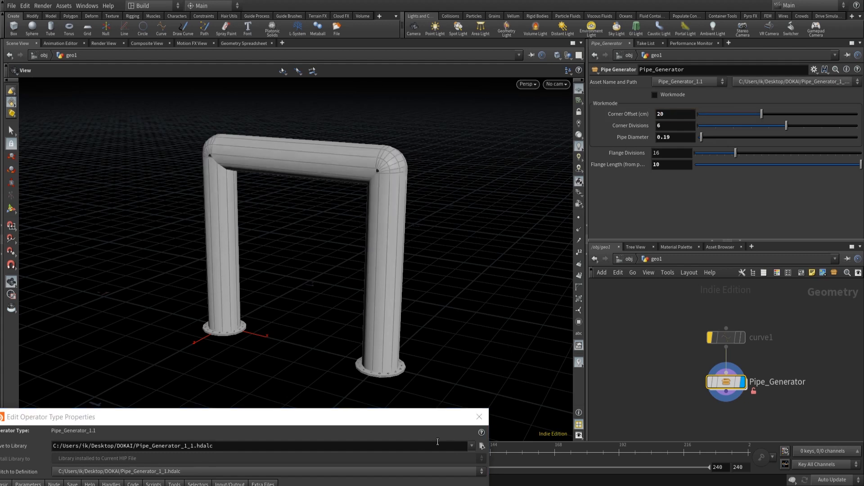
- Inside Pipe_Generator, change polybevel1's Offset expression multiplier to 0.01
{"action": "double_click", "coordinate": [724, 391]}
{"action": "left_click", "coordinate": [786, 115]}
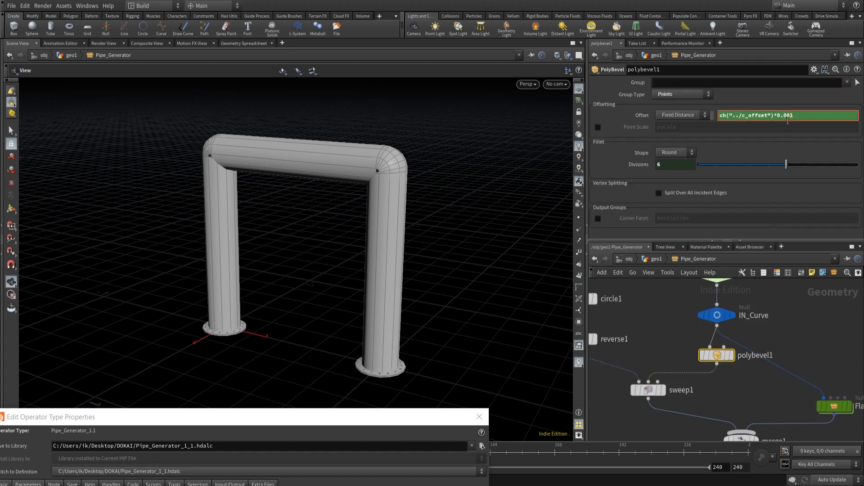
{"action": "key", "text": "BackSpace"}
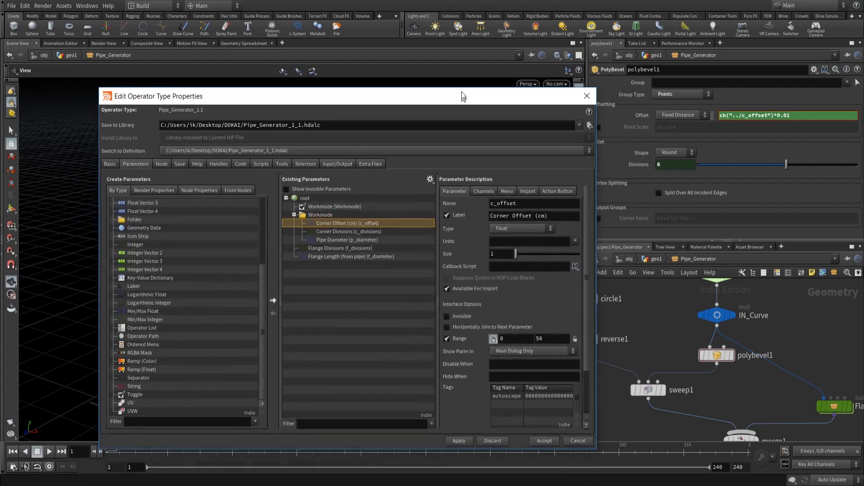
- Set the Corner Offset (cm) parameter's default value to 20 in the type properties and apply
{"action": "left_click_drag", "start_coordinate": [355, 417], "coordinate": [453, 90]}
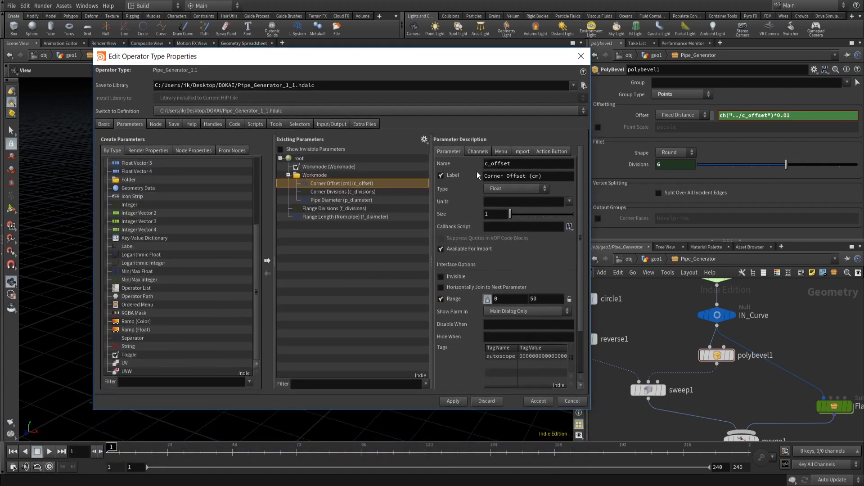
{"action": "scroll", "coordinate": [487, 161], "scroll_direction": "down", "scroll_amount": 2}
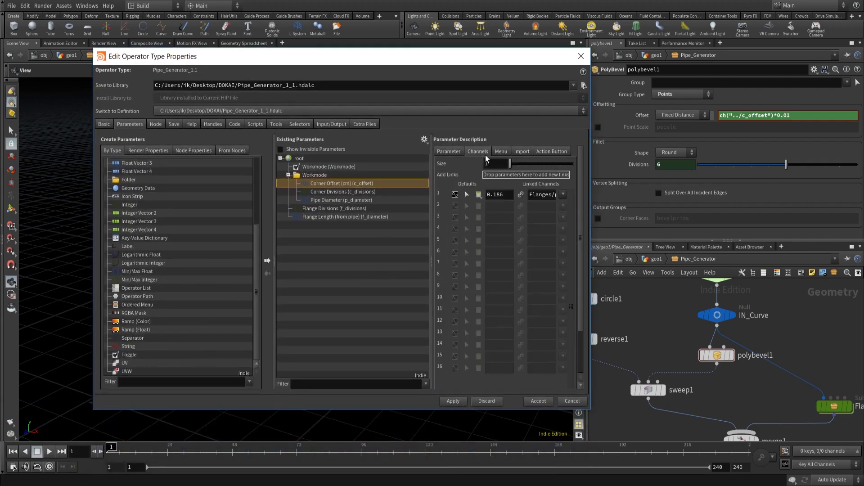
{"action": "triple_click", "coordinate": [507, 194]}
{"action": "type", "text": "20"}
{"action": "left_click", "coordinate": [458, 403]}
{"action": "left_click", "coordinate": [448, 151]}
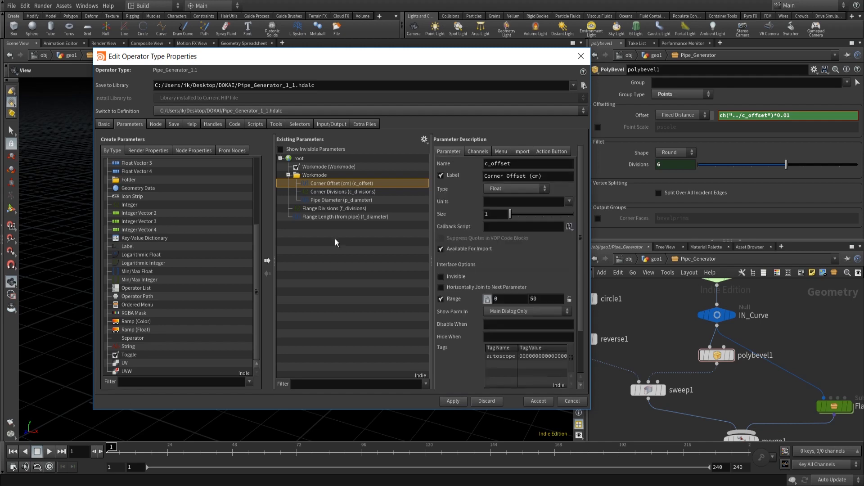
- Return to geo1 and relabel the Pipe Diameter parameter as Pipe Diameter (cm), then apply
{"action": "left_click_drag", "start_coordinate": [328, 56], "coordinate": [288, 69]}
{"action": "left_click", "coordinate": [656, 259]}
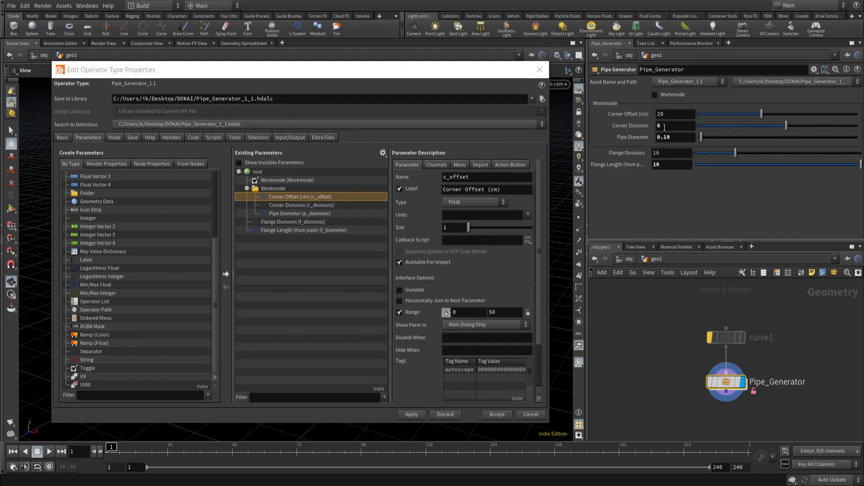
{"action": "left_click", "coordinate": [296, 215]}
{"action": "left_click", "coordinate": [528, 189]}
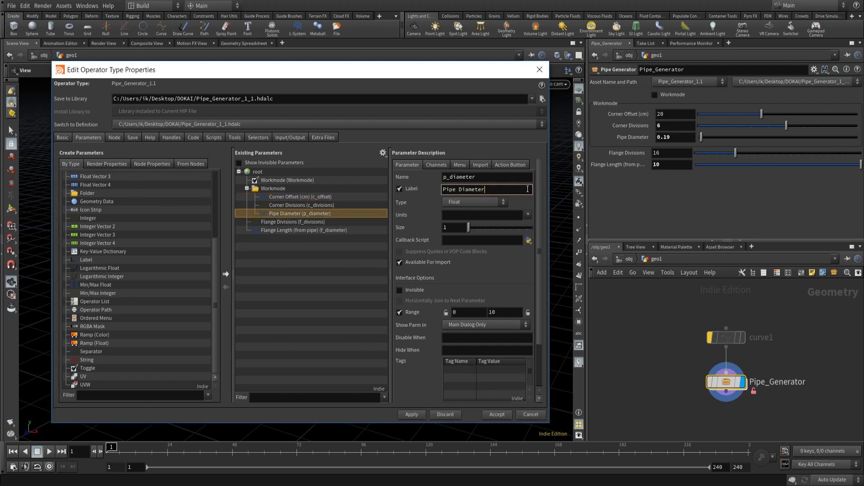
{"action": "type", "text": "(cm)"}
{"action": "left_click", "coordinate": [419, 415]}
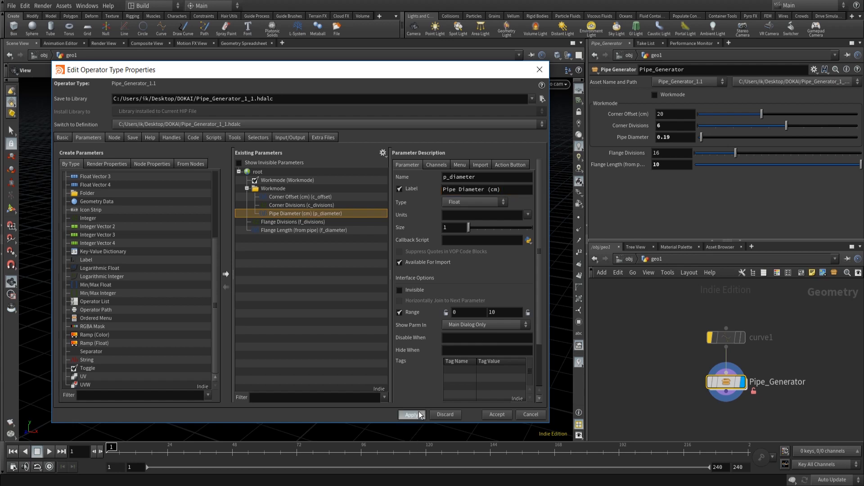
- Set the Pipe Diameter (cm) parameter's default value to 15 and apply
{"action": "left_click", "coordinate": [429, 165]}
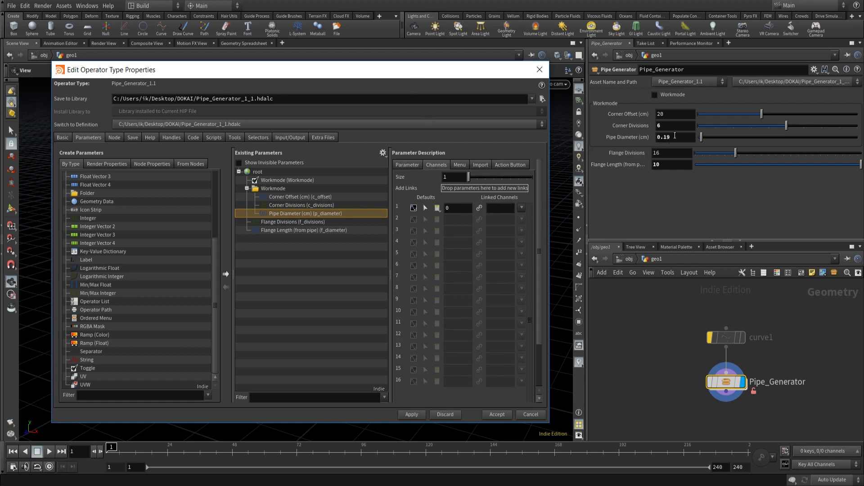
{"action": "mouse_move", "coordinate": [442, 75]}
{"action": "left_mouse_down"}
{"action": "mouse_move", "coordinate": [396, 373]}
{"action": "mouse_move", "coordinate": [373, 350]}
{"action": "mouse_move", "coordinate": [451, 70]}
{"action": "left_mouse_up"}
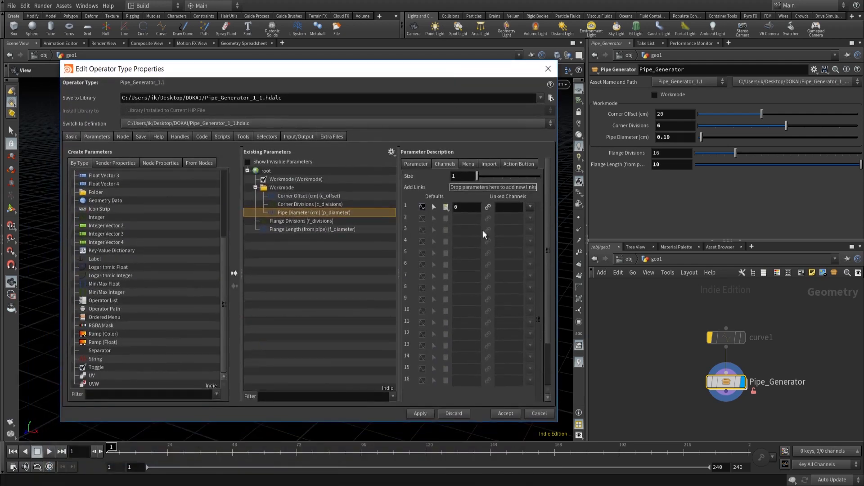
{"action": "left_click_drag", "start_coordinate": [465, 208], "coordinate": [450, 206]}
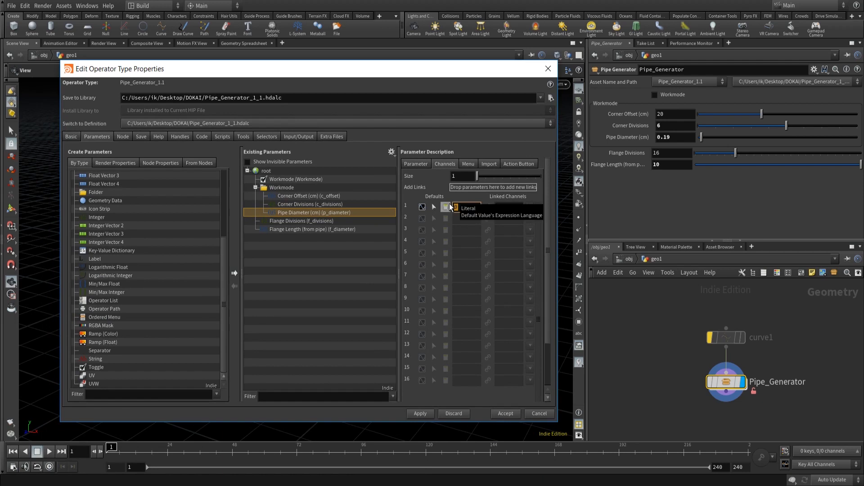
{"action": "type", "text": "15"}
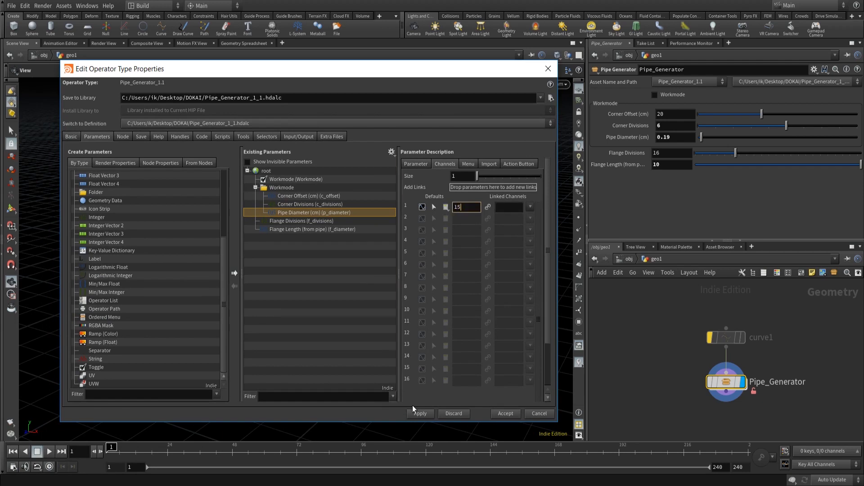
{"action": "left_click", "coordinate": [420, 415]}
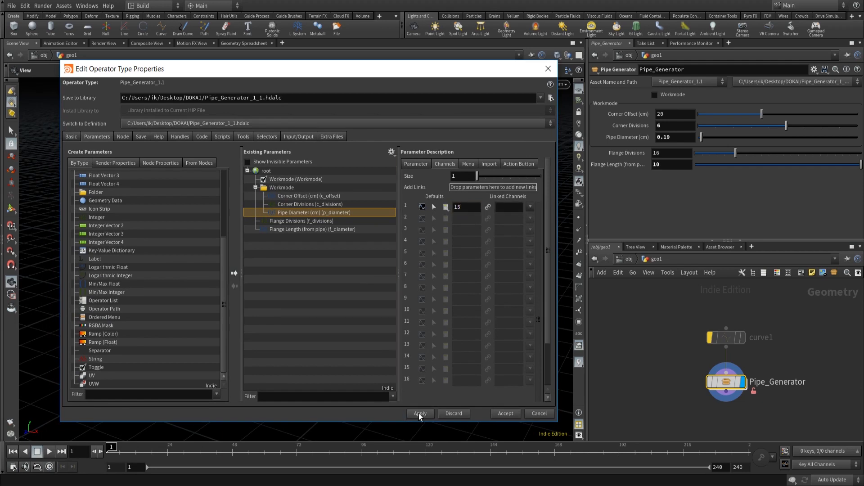
- Lock the Pipe Diameter range minimum, set the range maximum to 50, and apply
{"action": "left_click", "coordinate": [426, 164]}
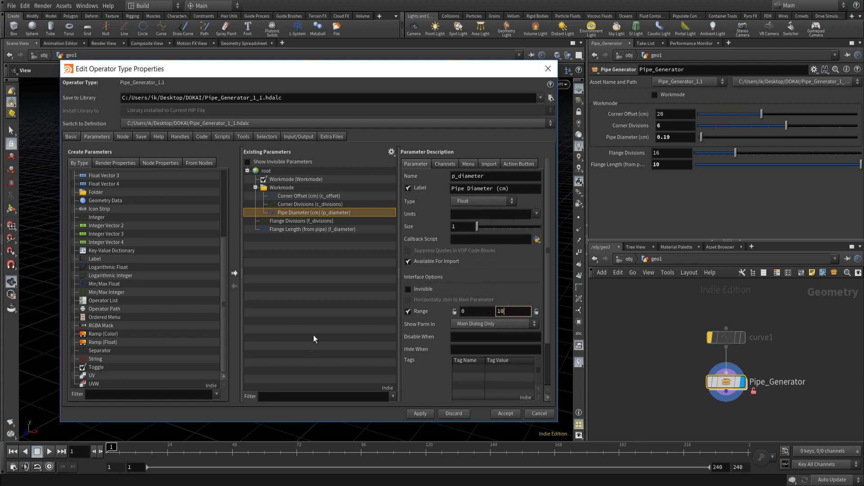
{"action": "left_click", "coordinate": [454, 312]}
{"action": "left_click", "coordinate": [508, 312]}
{"action": "left_click", "coordinate": [420, 412]}
- Inside Pipe_Generator, set circle1's Radius expression to ch("../p_diameter")*0.05
{"action": "double_click", "coordinate": [730, 383]}
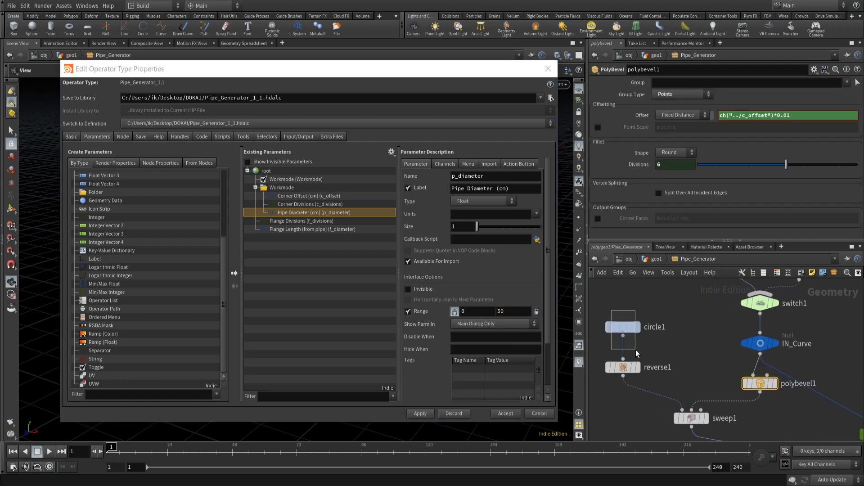
{"action": "left_click_drag", "start_coordinate": [636, 350], "coordinate": [686, 327]}
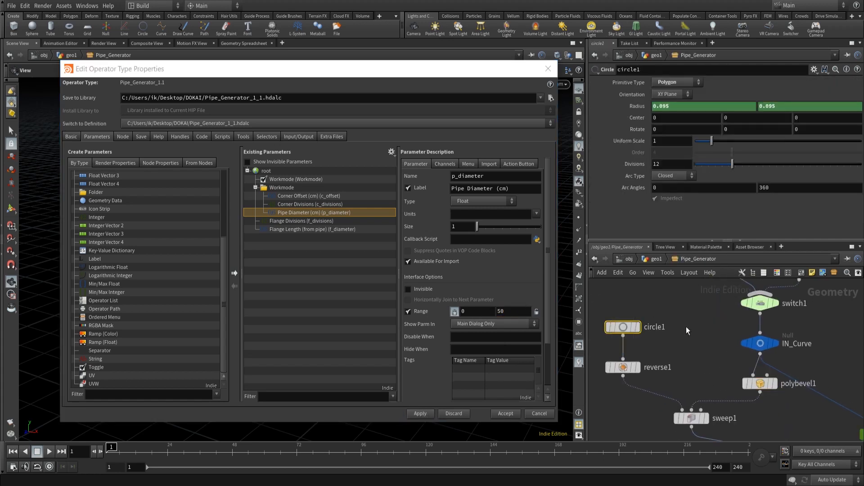
{"action": "left_click", "coordinate": [639, 105]}
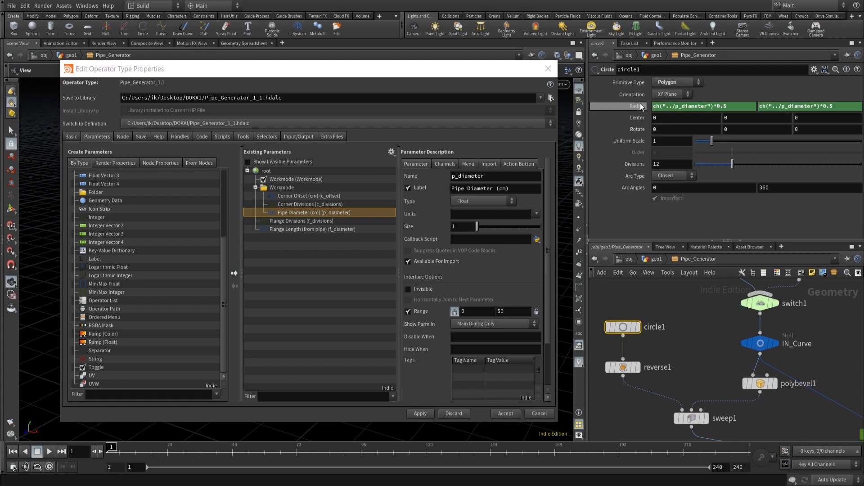
{"action": "left_click", "coordinate": [712, 105]}
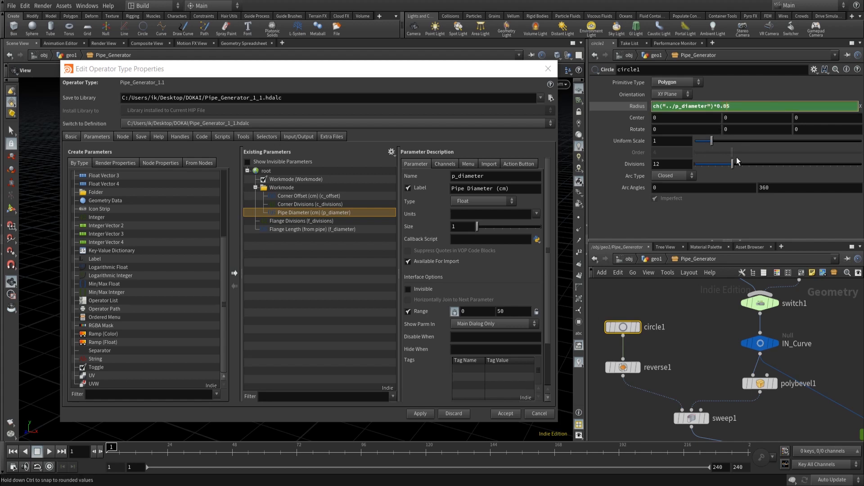
{"action": "left_click", "coordinate": [726, 117]}
- Copy circle1's first Radius value and paste it as a relative reference into the second Radius value
{"action": "right_click", "coordinate": [723, 108]}
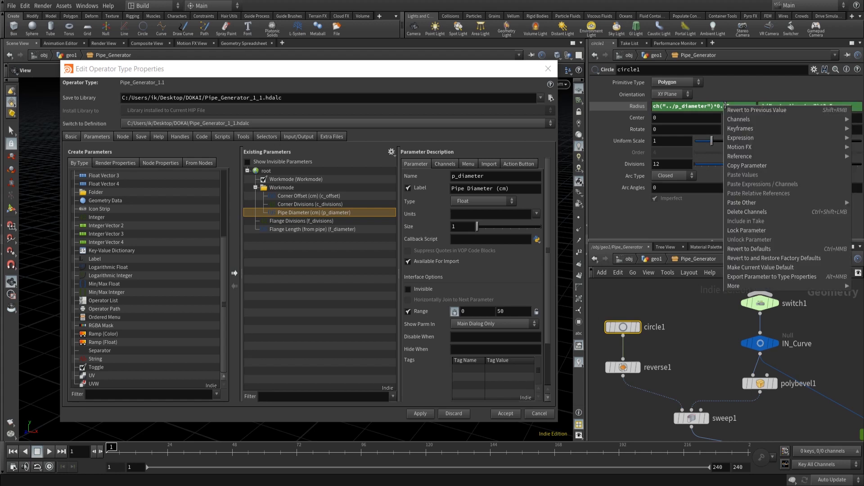
{"action": "left_click", "coordinate": [763, 154]}
{"action": "right_click", "coordinate": [791, 106]}
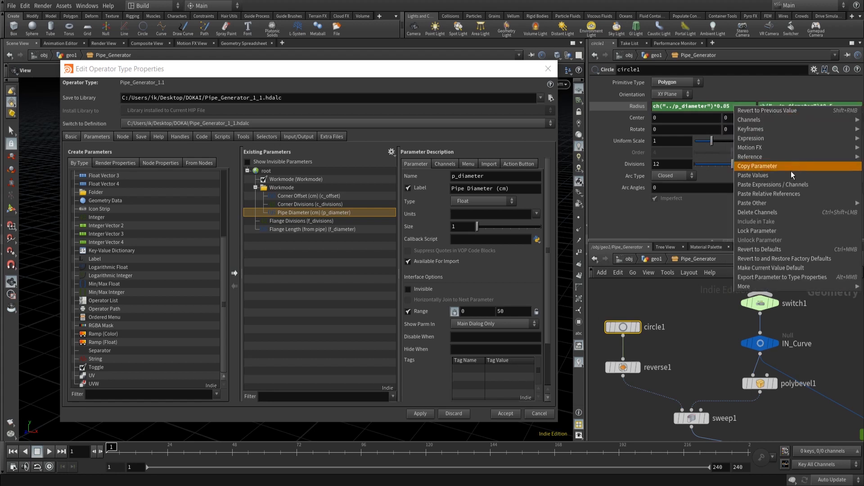
{"action": "left_click", "coordinate": [784, 191]}
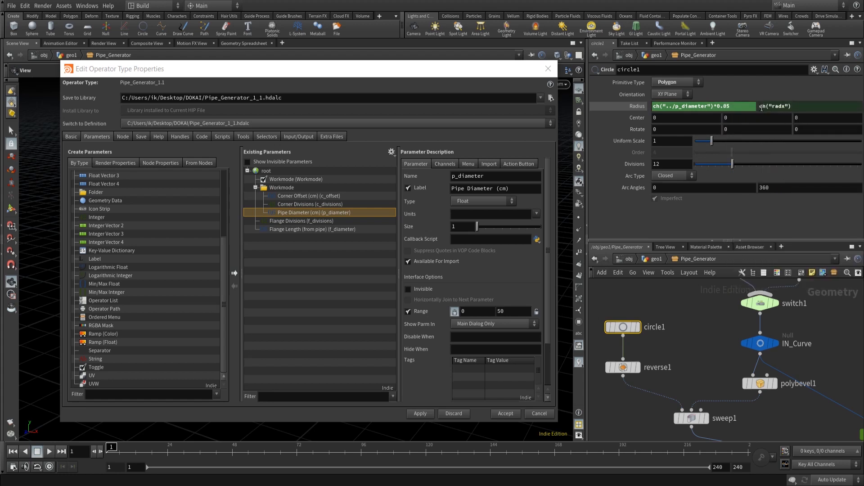
{"action": "left_click", "coordinate": [641, 106]}
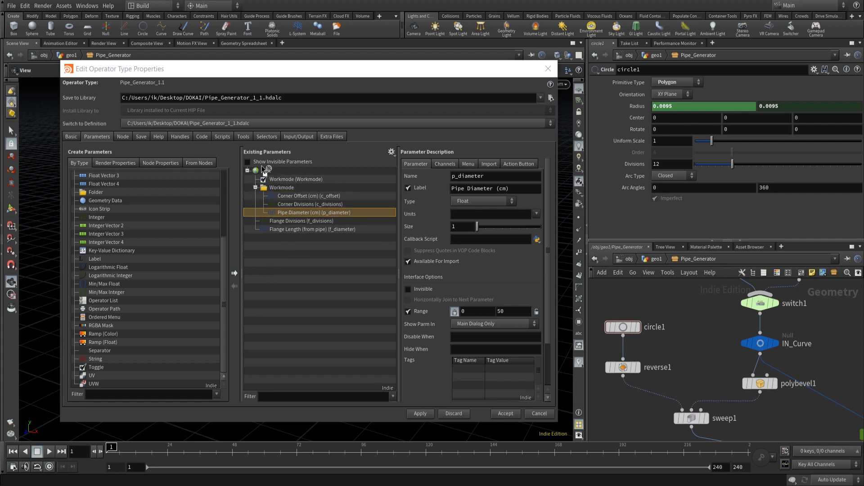
- Promote circle1's Divisions to the asset interface, naming it p_divisions with label Pipe_Divisions, then apply and accept
{"action": "left_click_drag", "start_coordinate": [282, 216], "coordinate": [280, 216]}
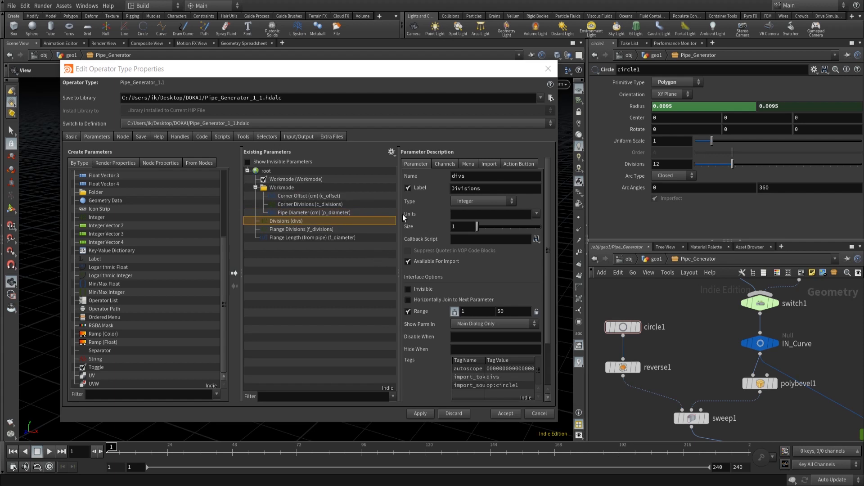
{"action": "left_click", "coordinate": [453, 177]}
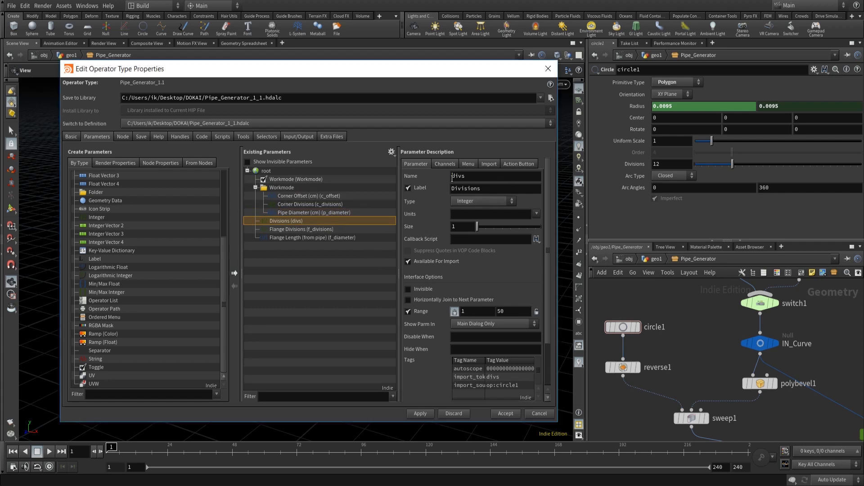
{"action": "double_click", "coordinate": [489, 175]}
{"action": "type", "text": "p_divisions"}
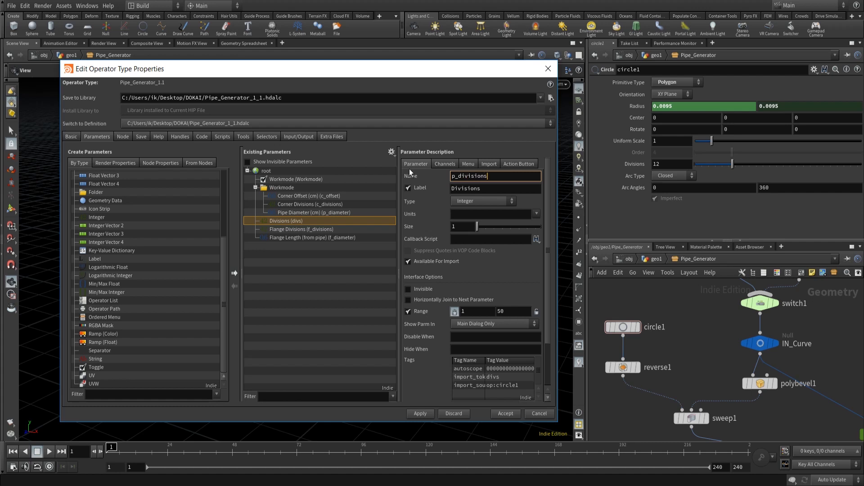
{"action": "left_click", "coordinate": [493, 188]}
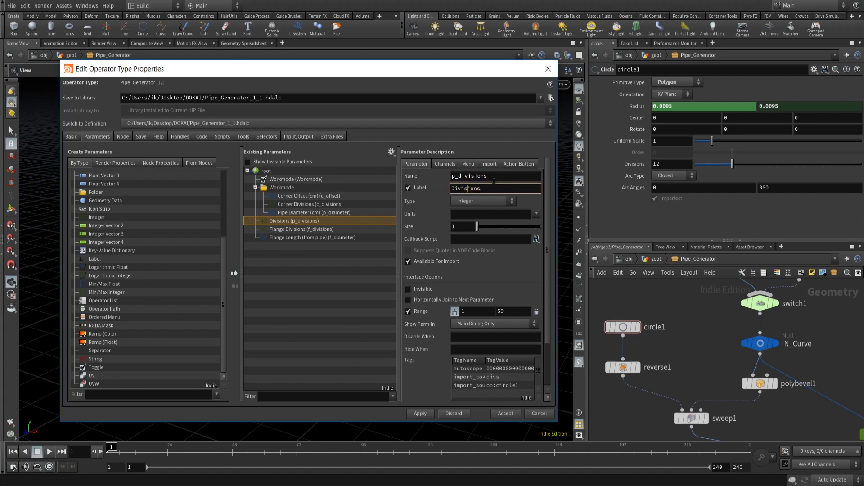
{"action": "type", "text": "Pipe_"}
{"action": "left_click", "coordinate": [421, 414]}
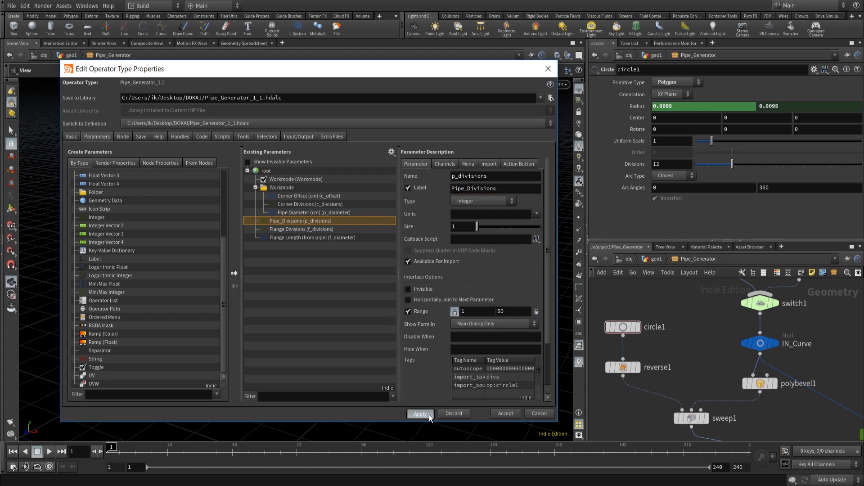
{"action": "left_click", "coordinate": [443, 164]}
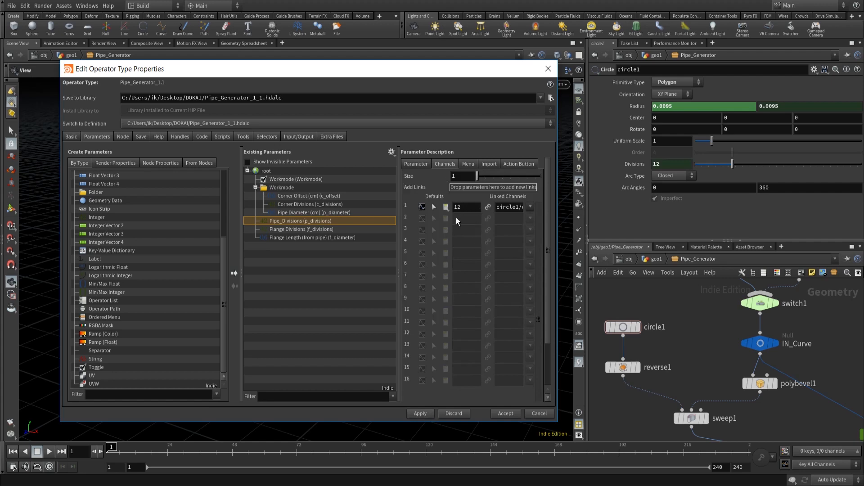
{"action": "left_click", "coordinate": [505, 413]}
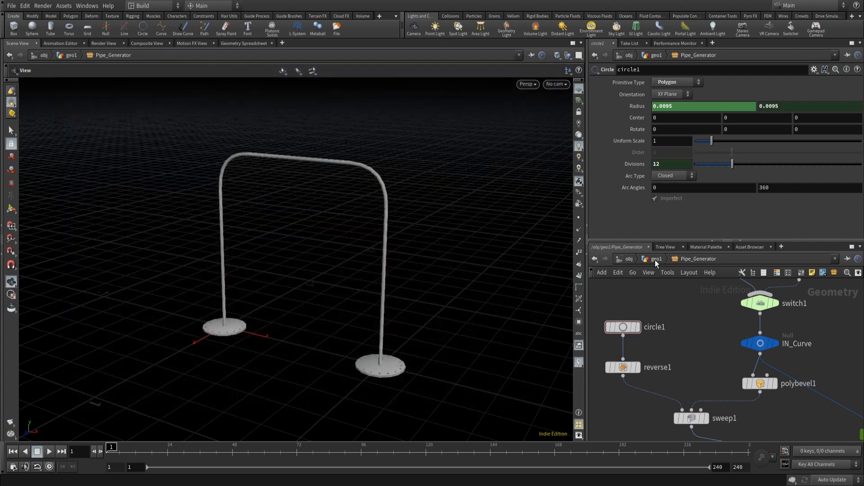
- Back in geo1, reset the Pipe_Generator's Pipe Diameter (cm) to its default 15 and set Corner Divisions to 7
{"action": "left_click", "coordinate": [654, 260]}
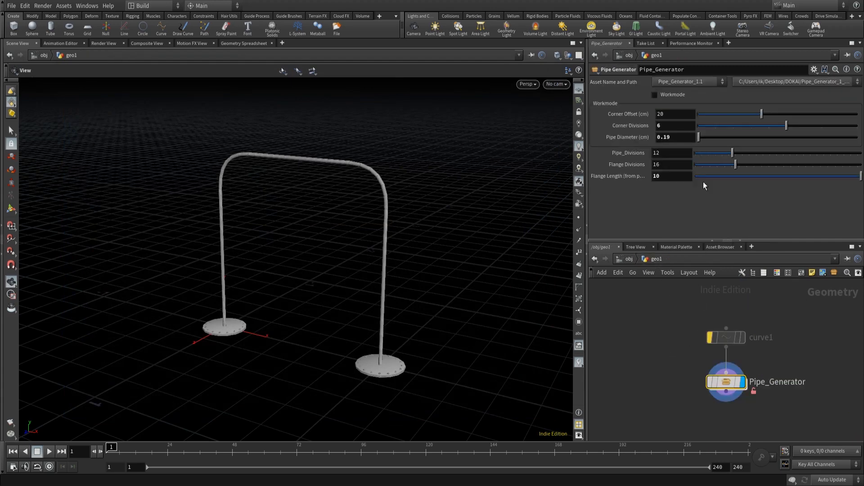
{"action": "middle_click", "coordinate": [691, 140], "text": "ctrl"}
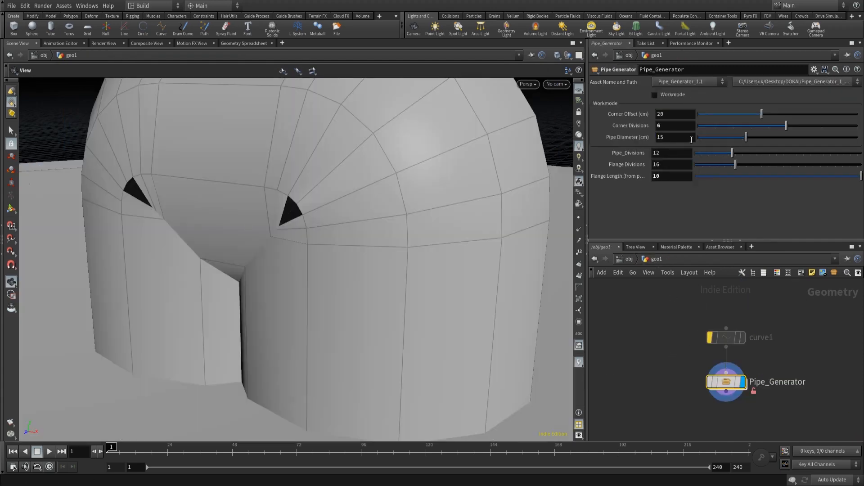
{"action": "scroll", "coordinate": [679, 129], "scroll_direction": "up", "scroll_amount": 1}
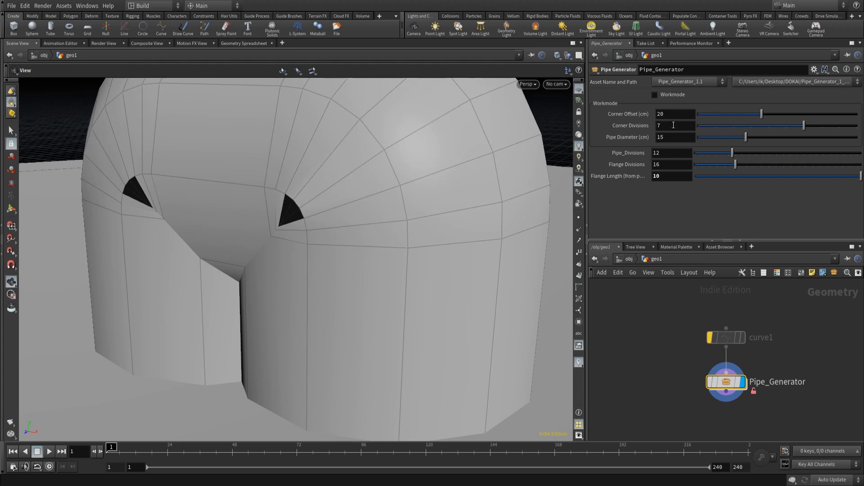
{"action": "scroll", "coordinate": [425, 314], "scroll_direction": "down", "scroll_amount": 8}
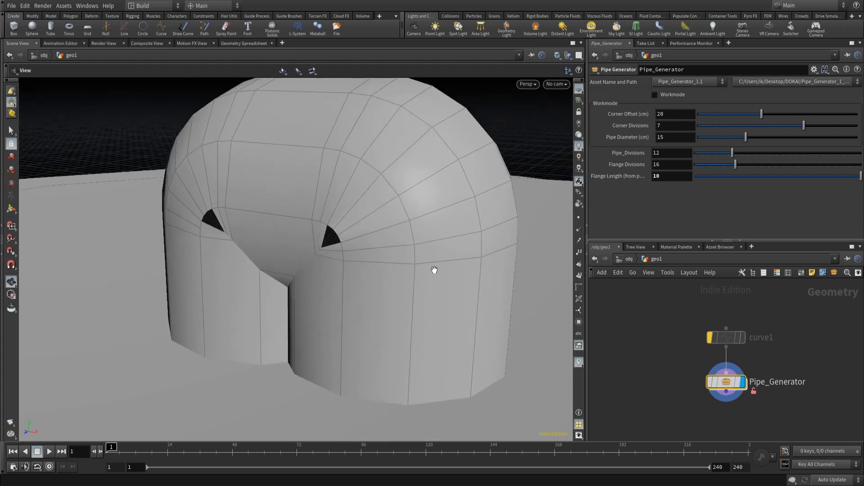
- Inside Pipe_Generator, change circle1's Radius expression to ch("../p_diameter")*0.005
{"action": "double_click", "coordinate": [730, 385]}
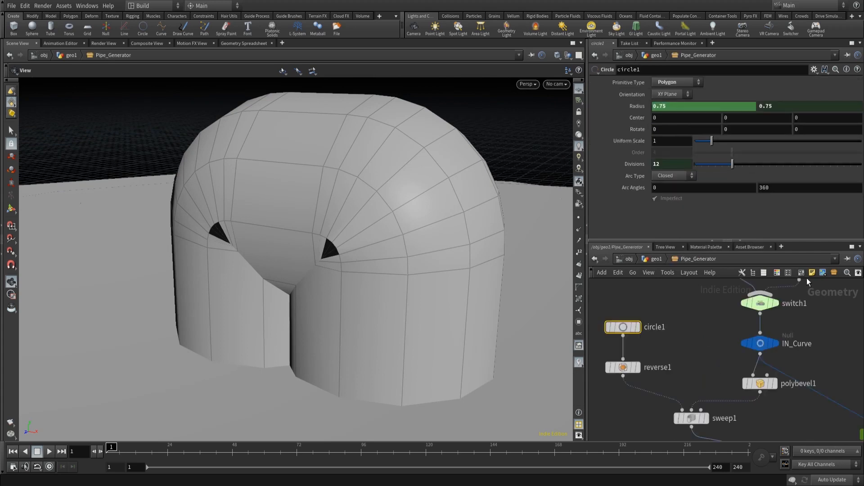
{"action": "left_click", "coordinate": [637, 327]}
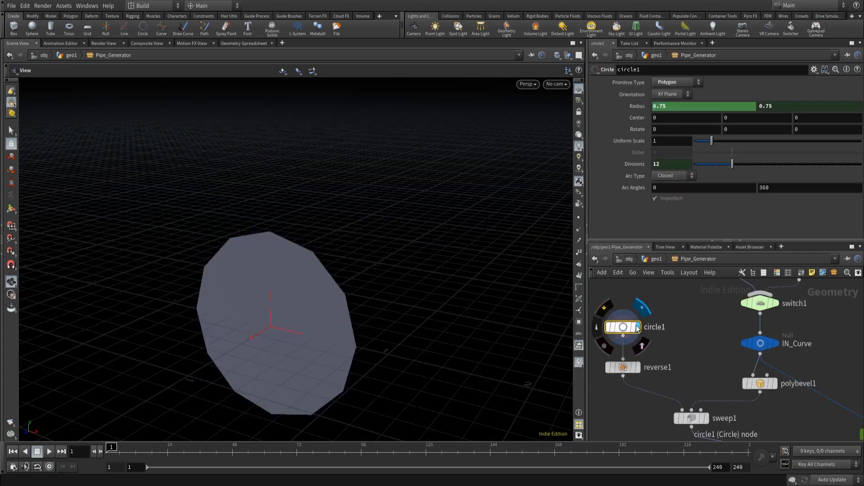
{"action": "left_click", "coordinate": [636, 107]}
{"action": "left_click", "coordinate": [727, 107]}
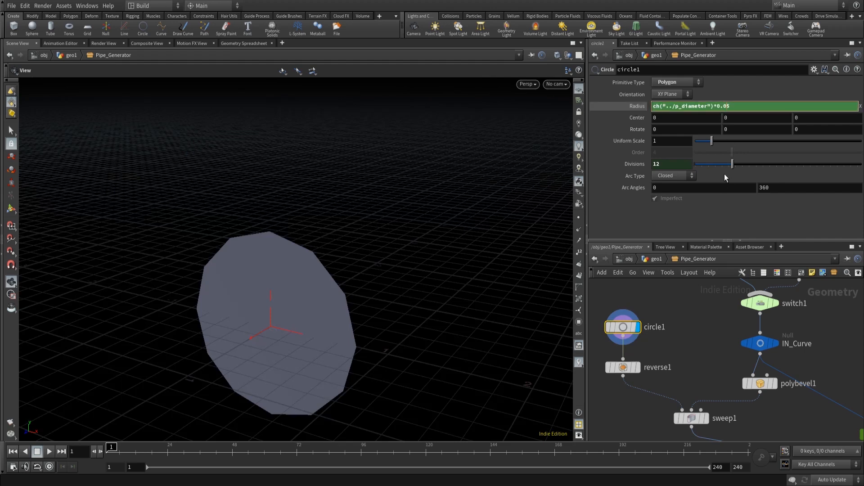
{"action": "type", "text": "0"}
{"action": "key", "text": "Return"}
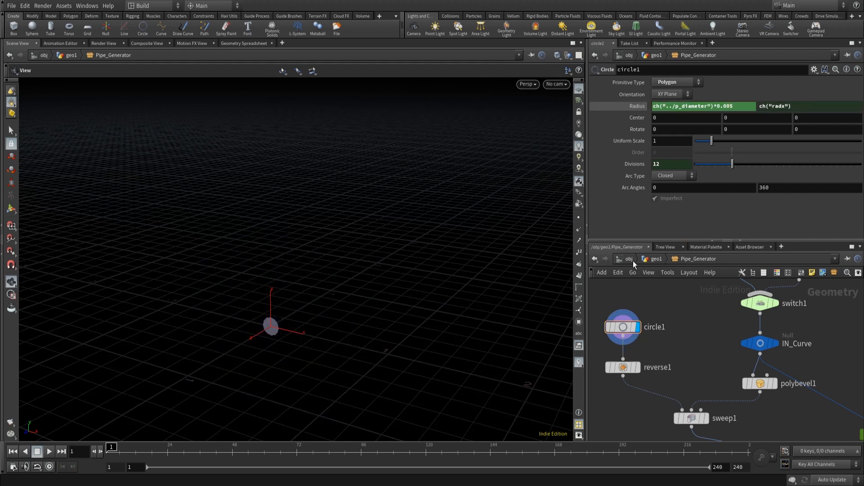
- Return to geo1 and inspect the resulting pipe in the viewport
{"action": "left_click", "coordinate": [651, 259]}
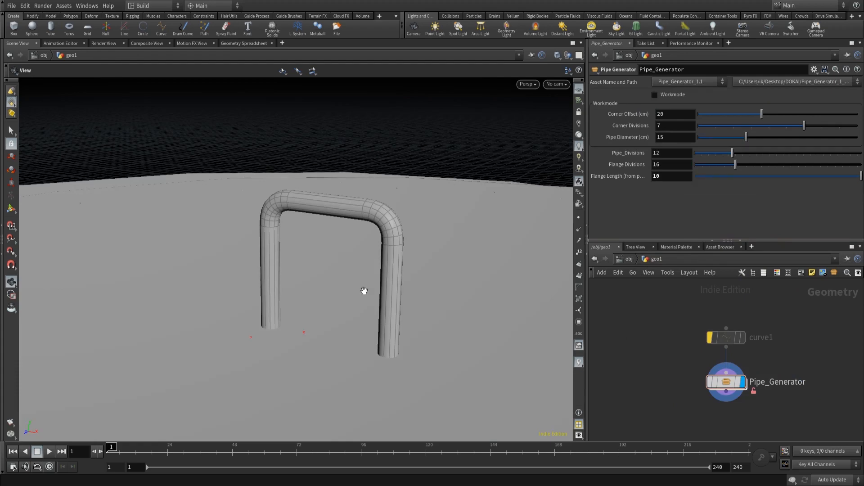
{"action": "left_click_drag", "start_coordinate": [411, 284], "coordinate": [449, 296]}
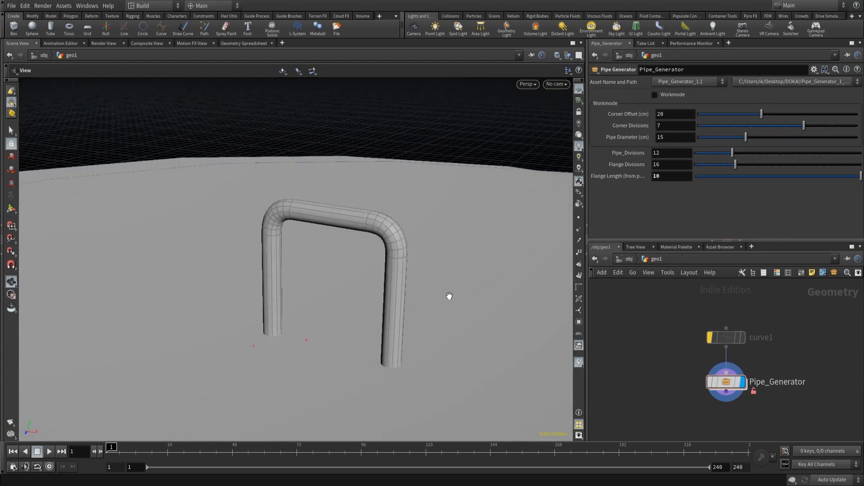
{"action": "scroll", "coordinate": [428, 266], "scroll_direction": "down", "scroll_amount": 10}
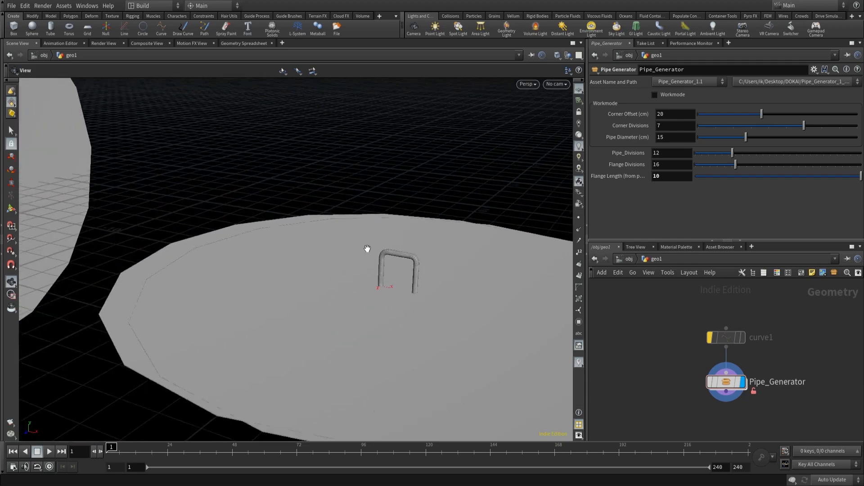
{"action": "scroll", "coordinate": [368, 249], "scroll_direction": "down", "scroll_amount": 15}
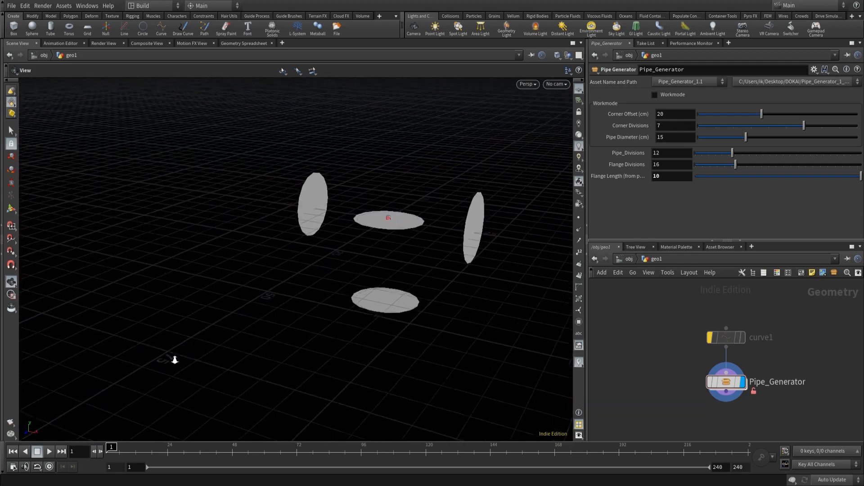
{"action": "scroll", "coordinate": [433, 266], "scroll_direction": "up", "scroll_amount": 15}
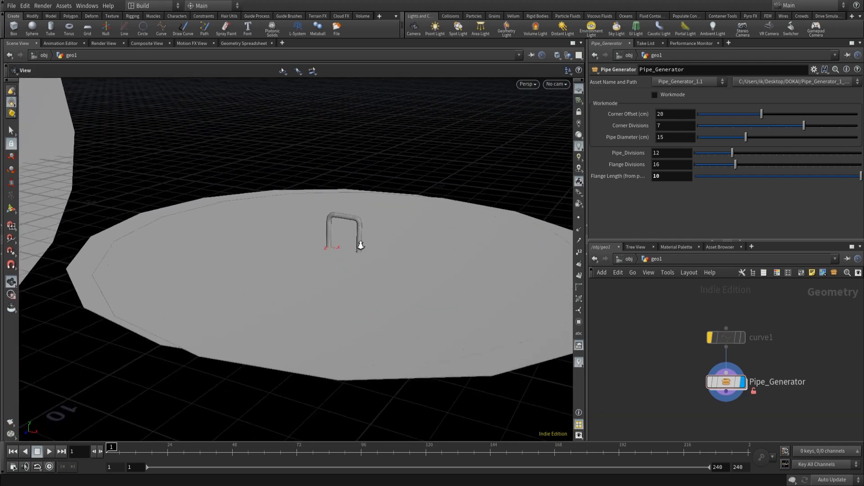
{"action": "scroll", "coordinate": [360, 246], "scroll_direction": "up", "scroll_amount": 15}
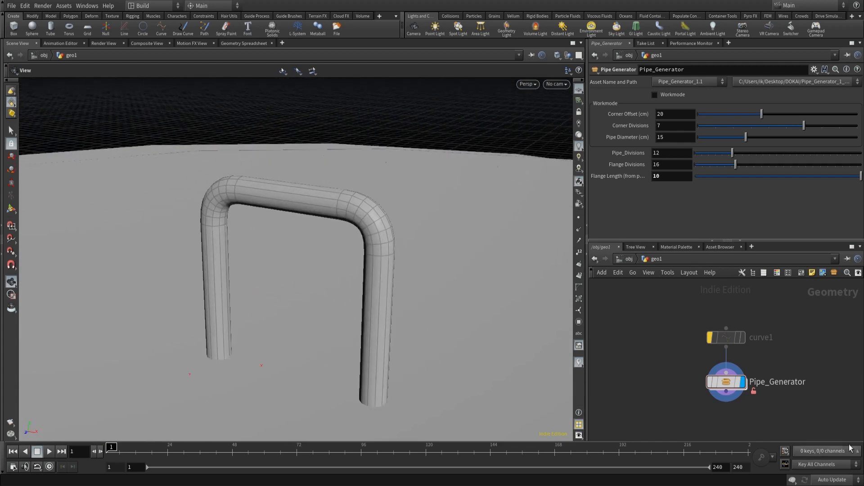
- Copy circle1 from Pipe_Generator and paste it into the Flanges subnetwork
{"action": "double_click", "coordinate": [726, 382]}
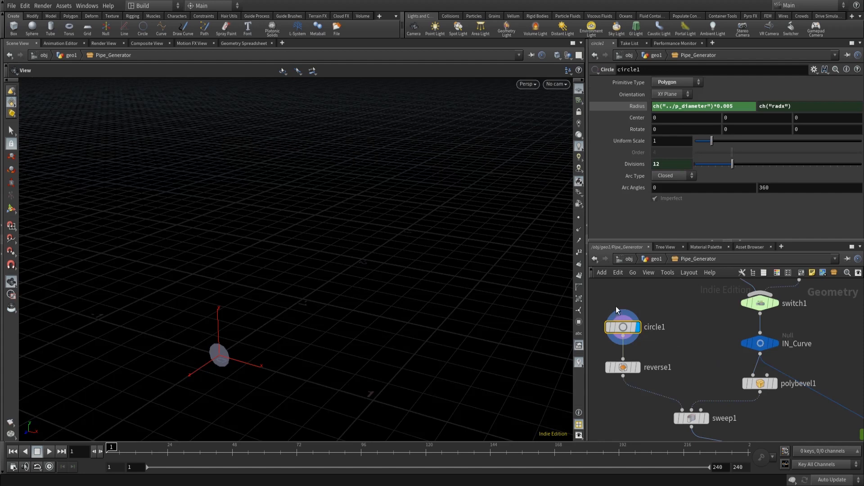
{"action": "mouse_move", "coordinate": [622, 327]}
{"action": "key", "text": "ctrl+c"}
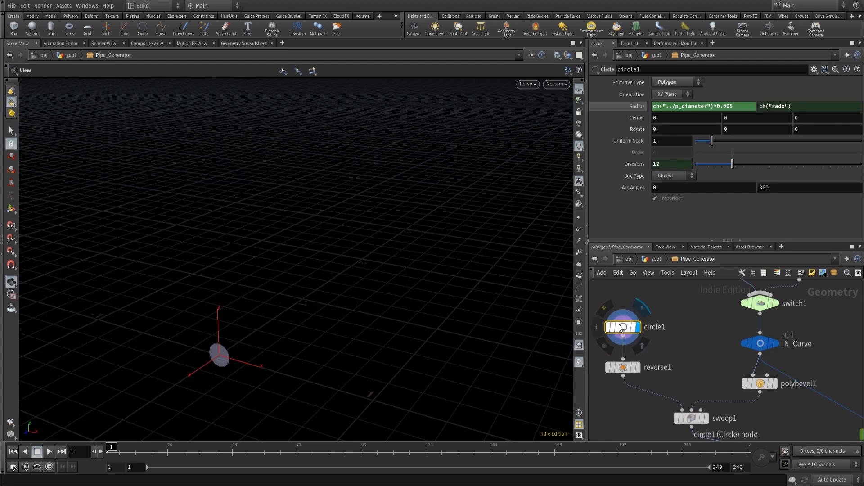
{"action": "scroll", "coordinate": [722, 363], "scroll_direction": "down", "scroll_amount": 3}
{"action": "double_click", "coordinate": [796, 397]}
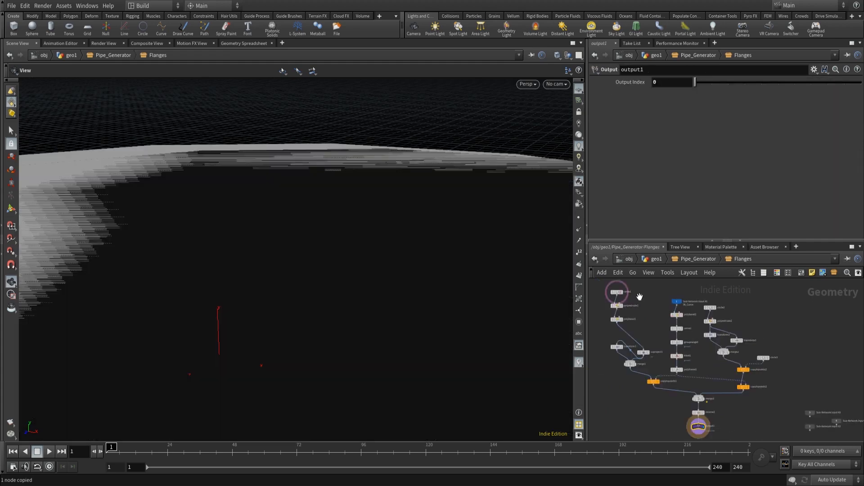
{"action": "scroll", "coordinate": [706, 347], "scroll_direction": "up", "scroll_amount": 6}
{"action": "middle_click_drag", "start_coordinate": [638, 296], "coordinate": [720, 347]}
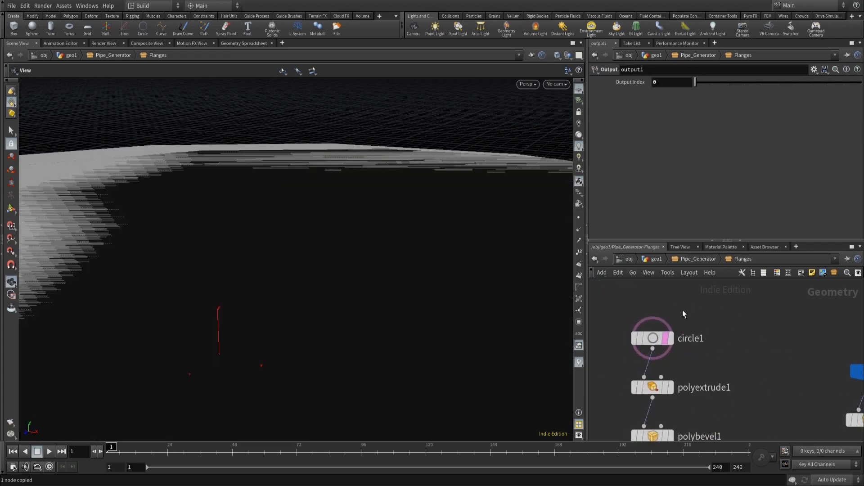
{"action": "key", "text": "ctrl+v"}
- Delete the Flanges subnetwork's original circle1 and connect the pasted circle4 into polyextrude1 in its place
{"action": "left_click_drag", "start_coordinate": [680, 323], "coordinate": [719, 346]}
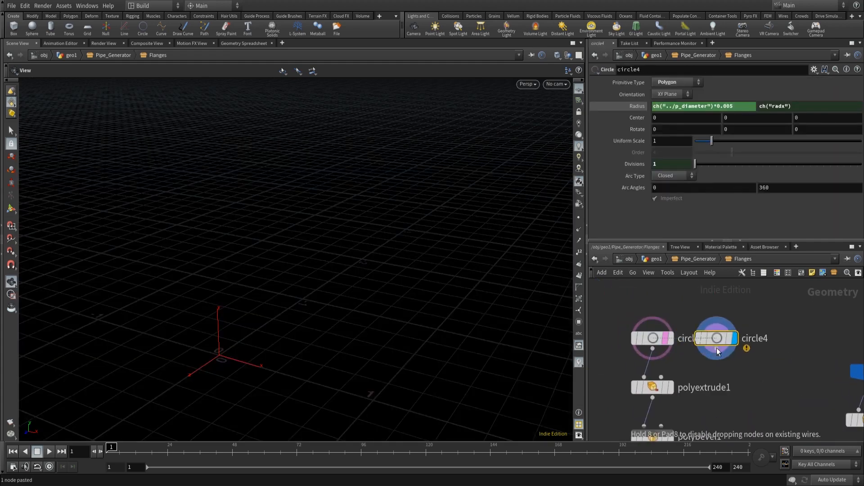
{"action": "left_click", "coordinate": [654, 339]}
{"action": "key", "text": "Delete"}
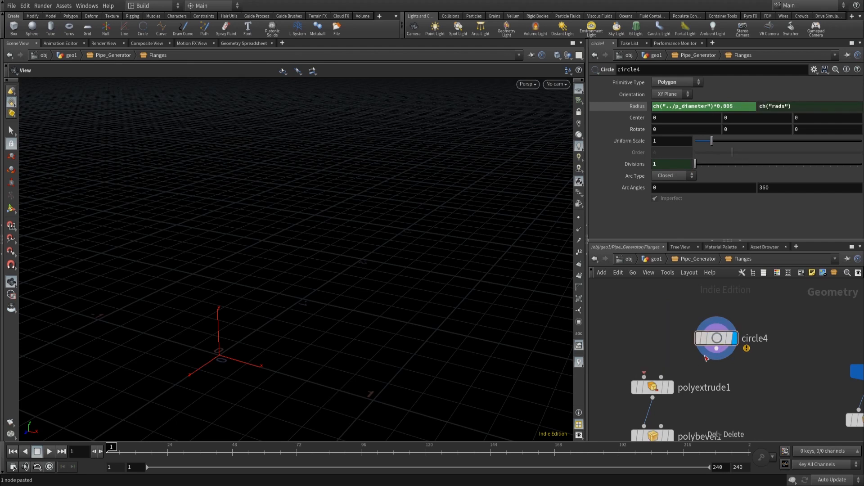
{"action": "left_click", "coordinate": [644, 377]}
{"action": "left_click", "coordinate": [644, 375]}
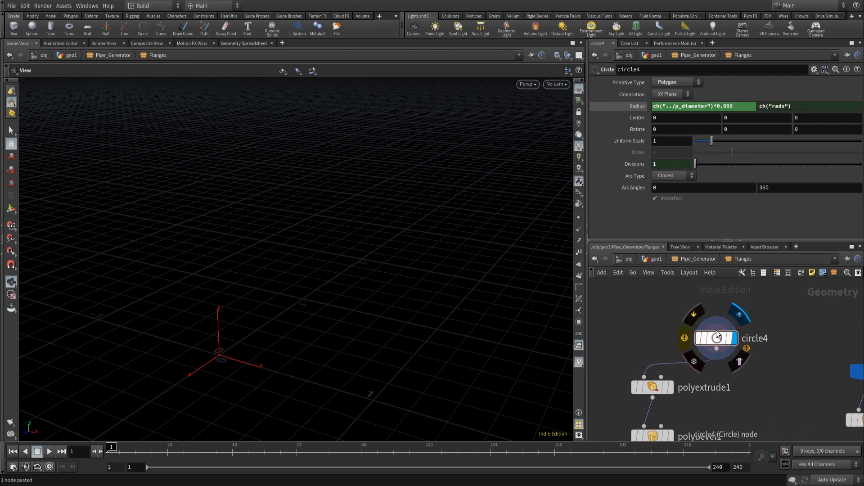
{"action": "left_click_drag", "start_coordinate": [714, 336], "coordinate": [650, 349]}
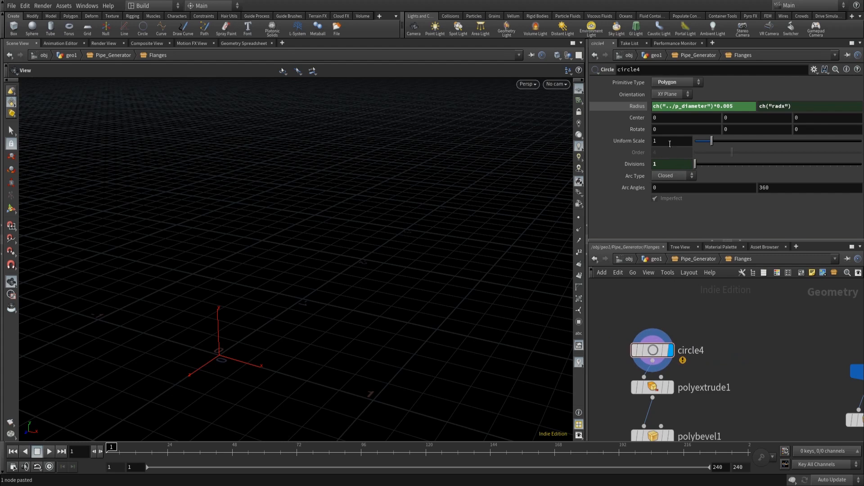
- Set circle4's Radius expression to ch("../../p_diameter")*0.005
{"action": "left_click", "coordinate": [673, 108]}
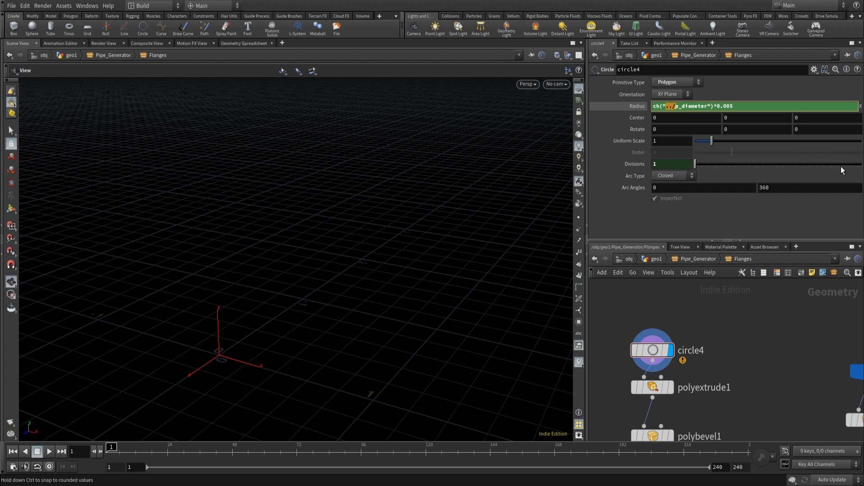
{"action": "type", "text": "../"}
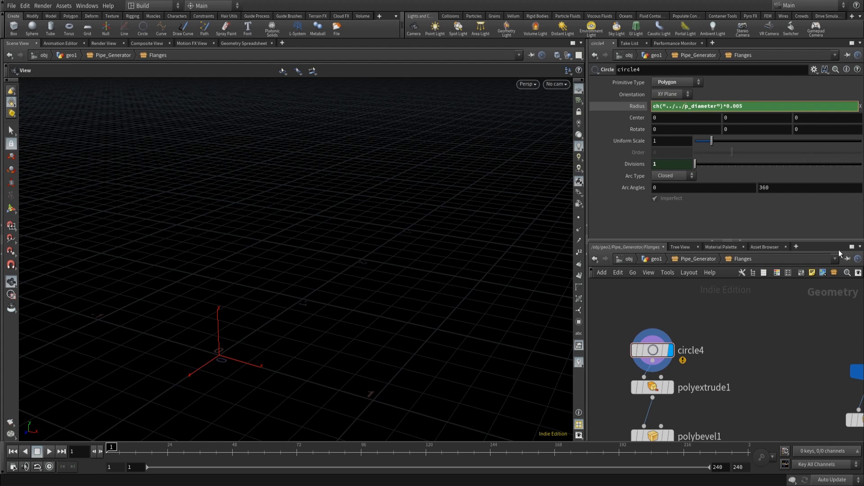
{"action": "key", "text": "Return"}
{"action": "left_click", "coordinate": [637, 106]}
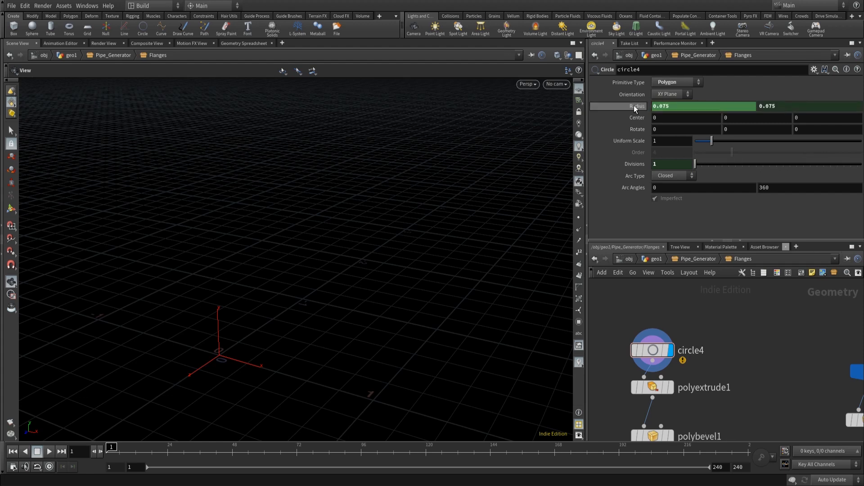
- Set circle4's Divisions expression to ch("../../p_divisions")
{"action": "left_click", "coordinate": [636, 165]}
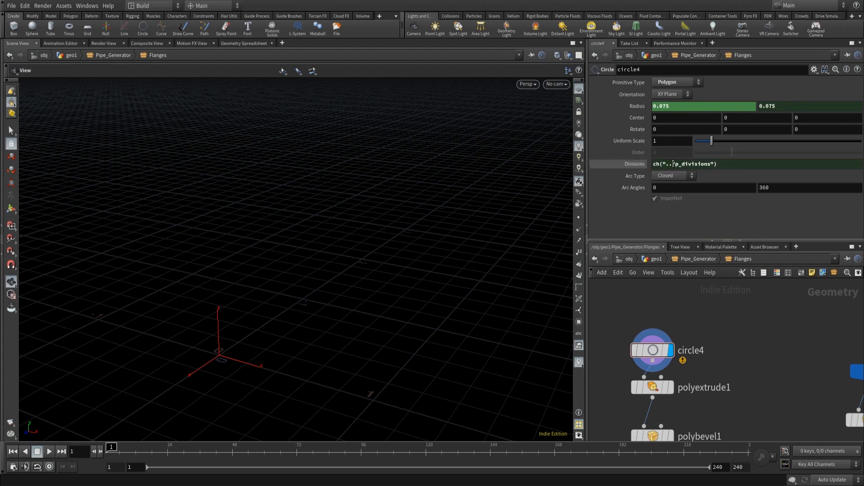
{"action": "left_click", "coordinate": [675, 164]}
{"action": "type", "text": "../"}
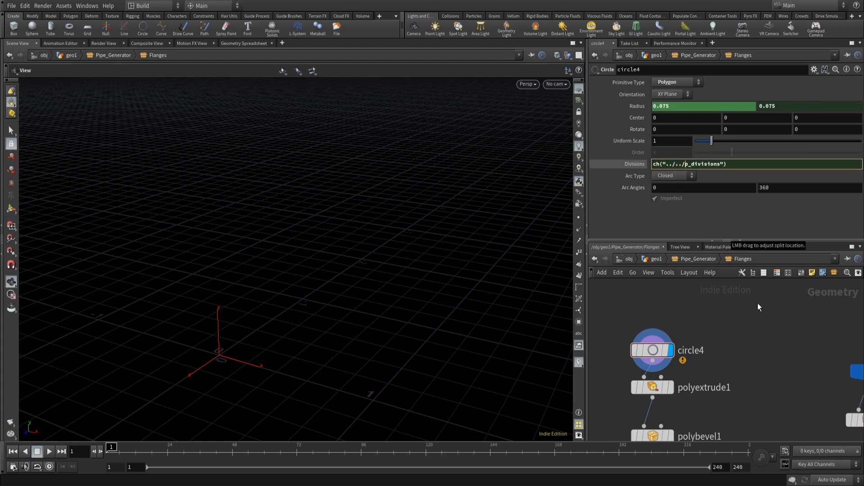
{"action": "key", "text": "Return"}
- Set the display flag on the Flanges subnetwork's output1 node
{"action": "scroll", "coordinate": [719, 318], "scroll_direction": "down", "scroll_amount": 6}
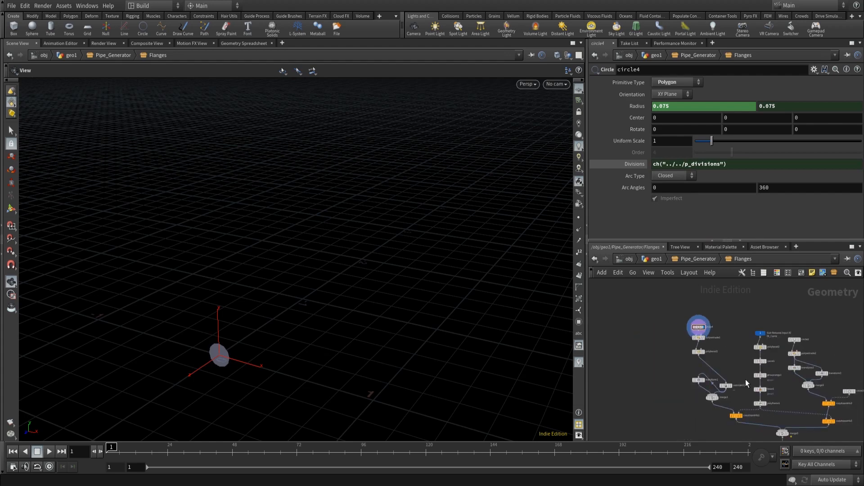
{"action": "middle_click_drag", "start_coordinate": [734, 392], "coordinate": [662, 314]}
{"action": "scroll", "coordinate": [722, 399], "scroll_direction": "up", "scroll_amount": 6}
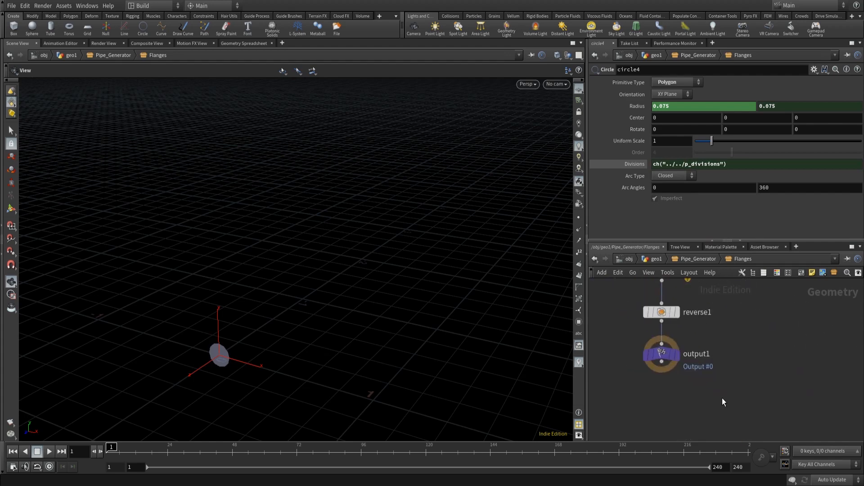
{"action": "left_click", "coordinate": [677, 359]}
{"action": "left_click", "coordinate": [661, 355]}
- Orbit around the viewport to inspect the flange geometry
{"action": "scroll", "coordinate": [330, 385], "scroll_direction": "down", "scroll_amount": 3}
{"action": "middle_click_drag", "start_coordinate": [276, 384], "coordinate": [254, 265]}
{"action": "right_click_drag", "start_coordinate": [306, 233], "coordinate": [392, 195]}
{"action": "middle_click_drag", "start_coordinate": [526, 320], "coordinate": [193, 234]}
{"action": "right_click_drag", "start_coordinate": [193, 235], "coordinate": [172, 255]}
{"action": "middle_click_drag", "start_coordinate": [281, 148], "coordinate": [348, 333]}
{"action": "right_click_drag", "start_coordinate": [348, 334], "coordinate": [328, 317]}
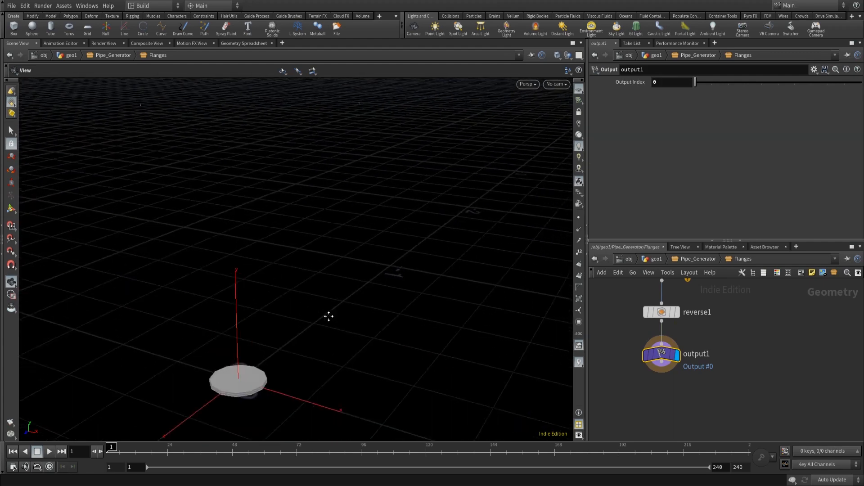
{"action": "middle_click_drag", "start_coordinate": [329, 317], "coordinate": [240, 195]}
- Return to geo1 and inspect the pipe with its flanges in the viewport
{"action": "left_click", "coordinate": [698, 259]}
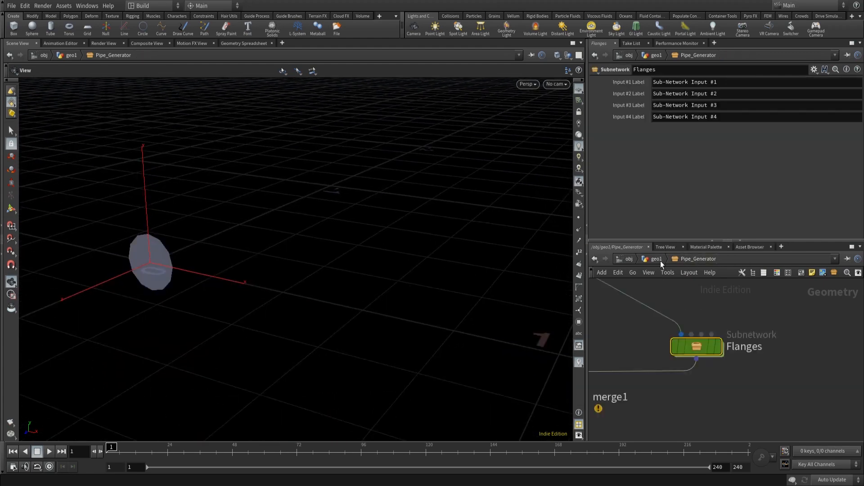
{"action": "left_click", "coordinate": [657, 259]}
{"action": "right_click_drag", "start_coordinate": [515, 309], "coordinate": [416, 198]}
{"action": "middle_click_drag", "start_coordinate": [416, 198], "coordinate": [398, 224]}
{"action": "right_click_drag", "start_coordinate": [387, 239], "coordinate": [392, 210]}
{"action": "middle_click_drag", "start_coordinate": [392, 210], "coordinate": [373, 218]}
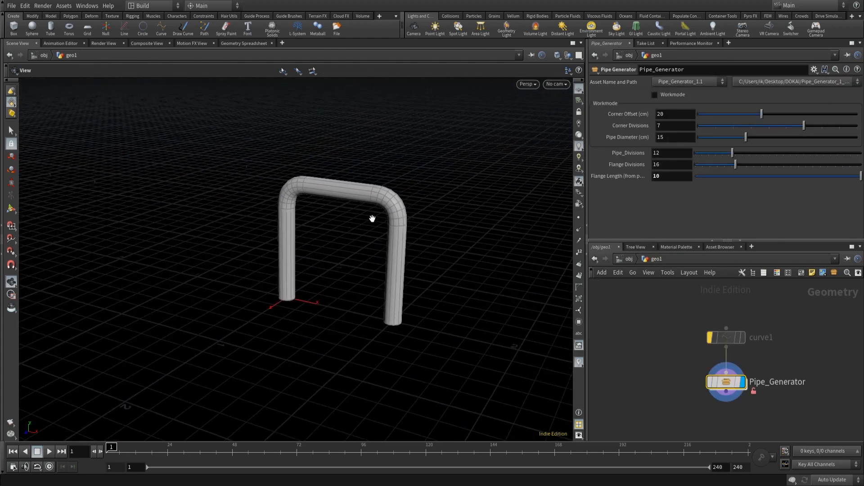
- Open circle3 inside the Flanges subnetwork and examine its Radius expression and place in the network
{"action": "mouse_move", "coordinate": [729, 387]}
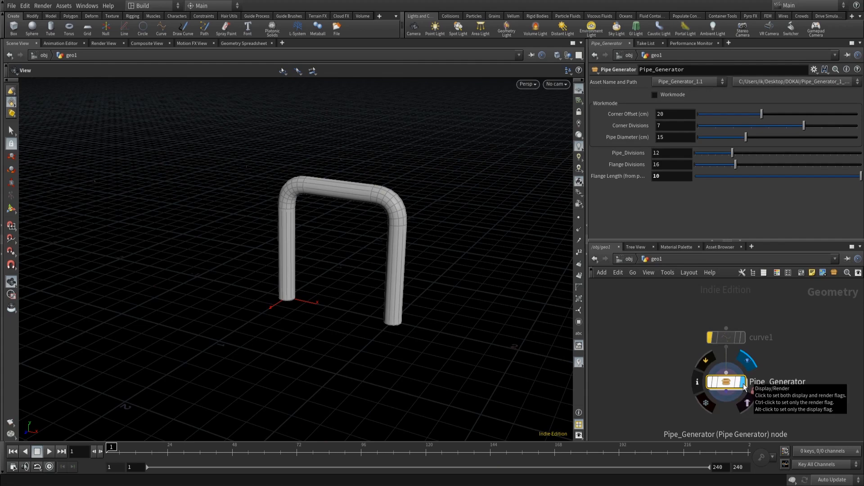
{"action": "double_click", "coordinate": [730, 388]}
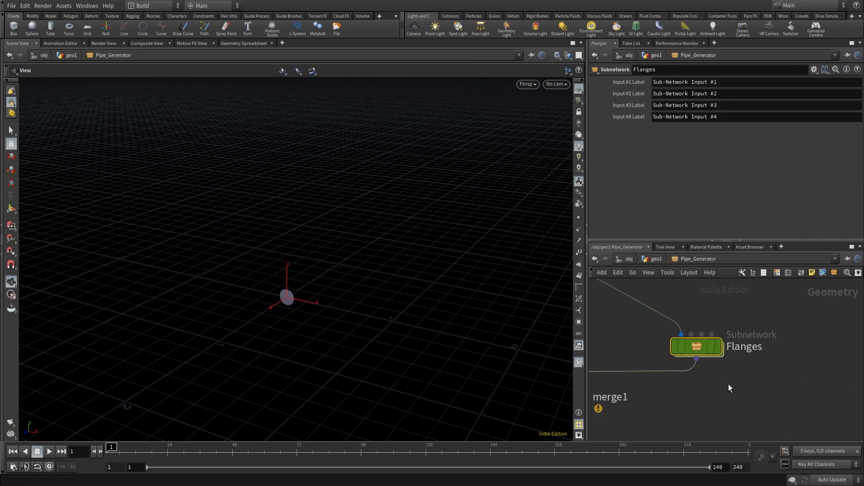
{"action": "double_click", "coordinate": [701, 347]}
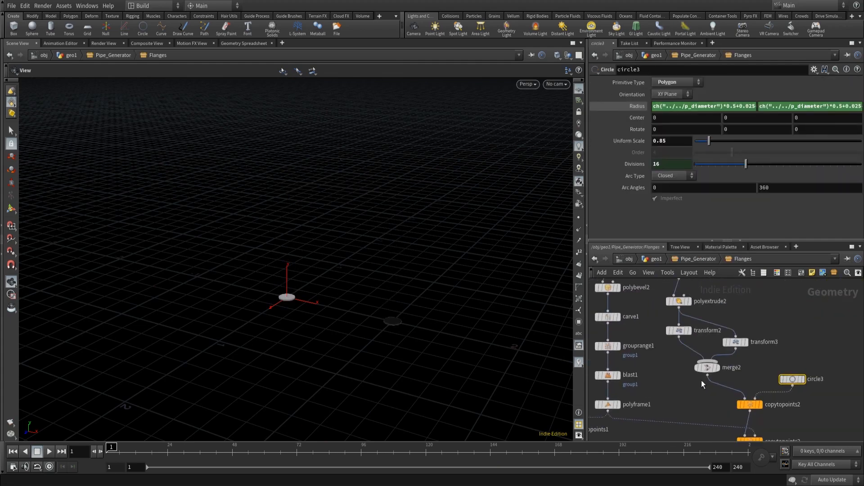
{"action": "left_click", "coordinate": [805, 379]}
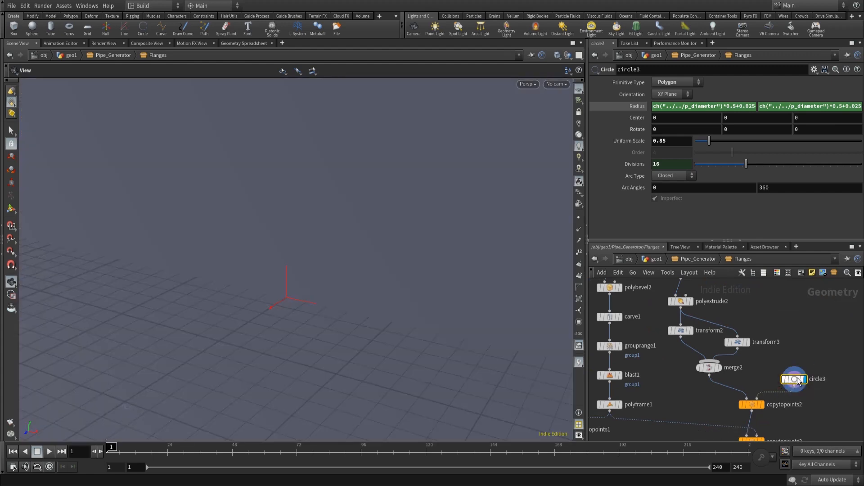
{"action": "scroll", "coordinate": [642, 333], "scroll_direction": "down", "scroll_amount": 6}
{"action": "scroll", "coordinate": [465, 276], "scroll_direction": "down", "scroll_amount": 5}
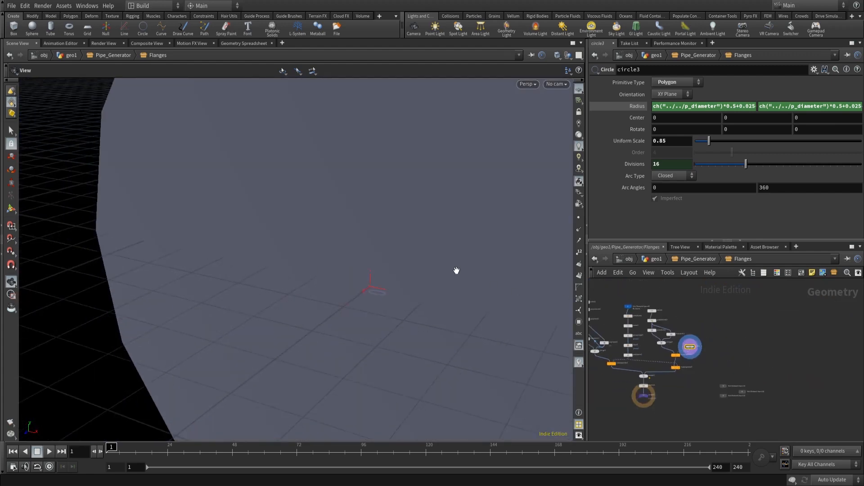
{"action": "scroll", "coordinate": [456, 271], "scroll_direction": "down", "scroll_amount": 5}
{"action": "middle_click_drag", "start_coordinate": [461, 247], "coordinate": [322, 229]}
{"action": "scroll", "coordinate": [632, 352], "scroll_direction": "up", "scroll_amount": 1}
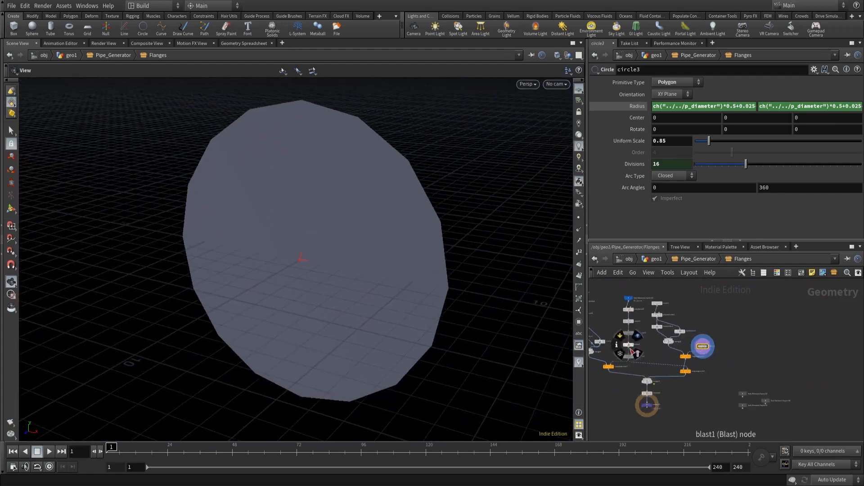
{"action": "scroll", "coordinate": [630, 349], "scroll_direction": "up", "scroll_amount": 5}
{"action": "middle_click_drag", "start_coordinate": [733, 377], "coordinate": [765, 367]}
{"action": "middle_click_drag", "start_coordinate": [719, 349], "coordinate": [716, 304]}
{"action": "scroll", "coordinate": [752, 381], "scroll_direction": "down", "scroll_amount": 5}
{"action": "scroll", "coordinate": [750, 373], "scroll_direction": "up", "scroll_amount": 5}
{"action": "middle_click_drag", "start_coordinate": [763, 363], "coordinate": [692, 344]}
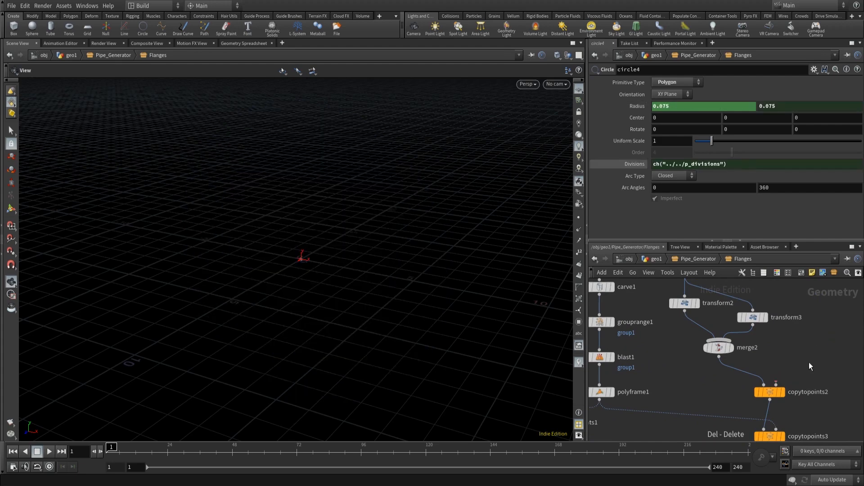
- Copy circle4 and paste it as a new circle node wired into copytopoints2 inside the Flanges subnetwork
{"action": "scroll", "coordinate": [734, 357], "scroll_direction": "down", "scroll_amount": 3}
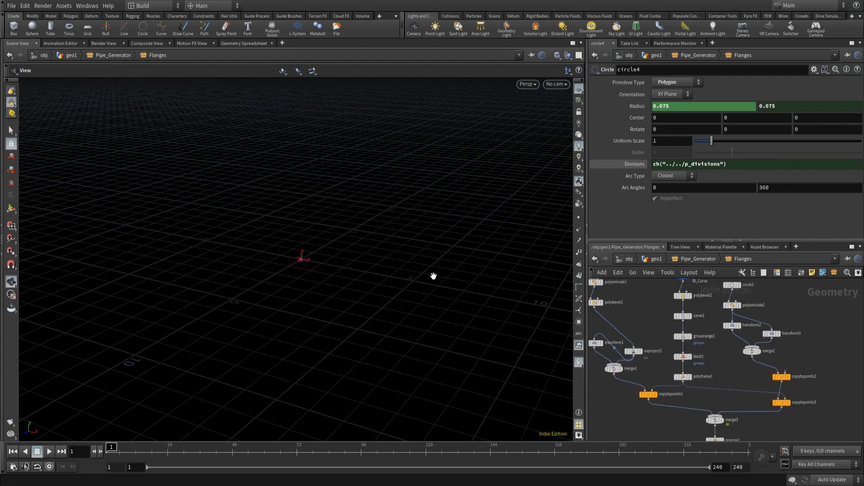
{"action": "key", "text": "f"}
{"action": "left_click_drag", "start_coordinate": [367, 228], "coordinate": [370, 278]}
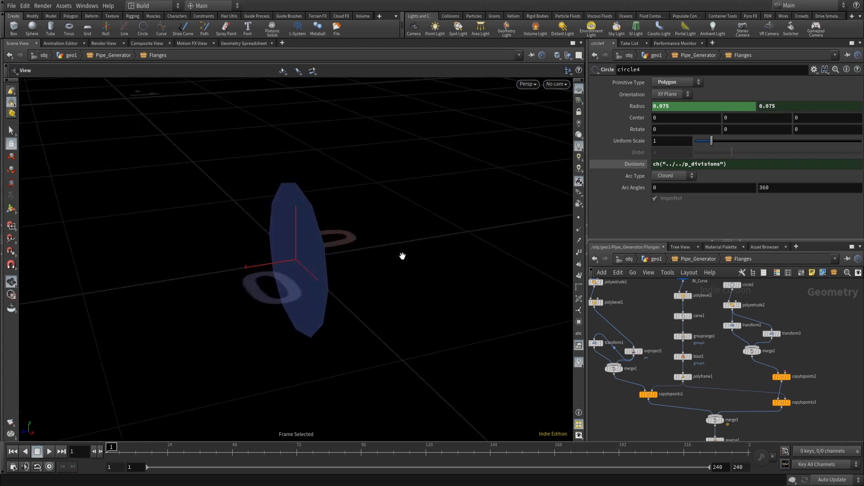
{"action": "scroll", "coordinate": [658, 325], "scroll_direction": "up", "scroll_amount": 4}
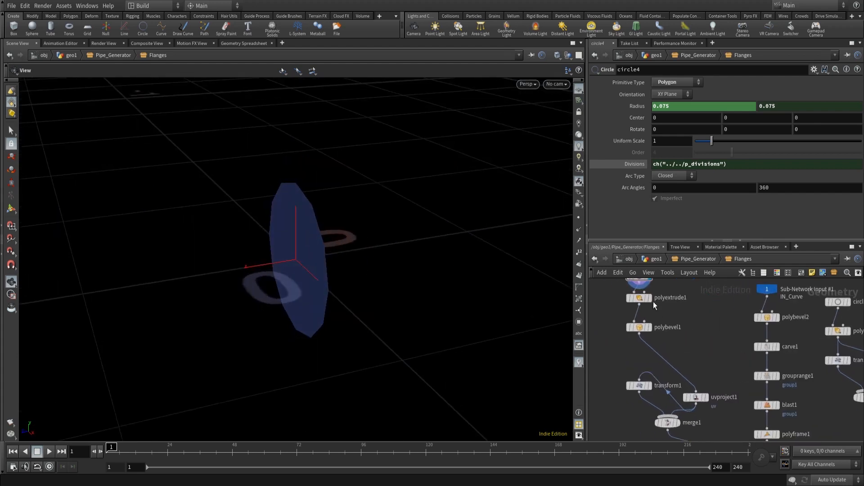
{"action": "middle_click_drag", "start_coordinate": [682, 336], "coordinate": [690, 366]}
{"action": "left_click", "coordinate": [674, 306]}
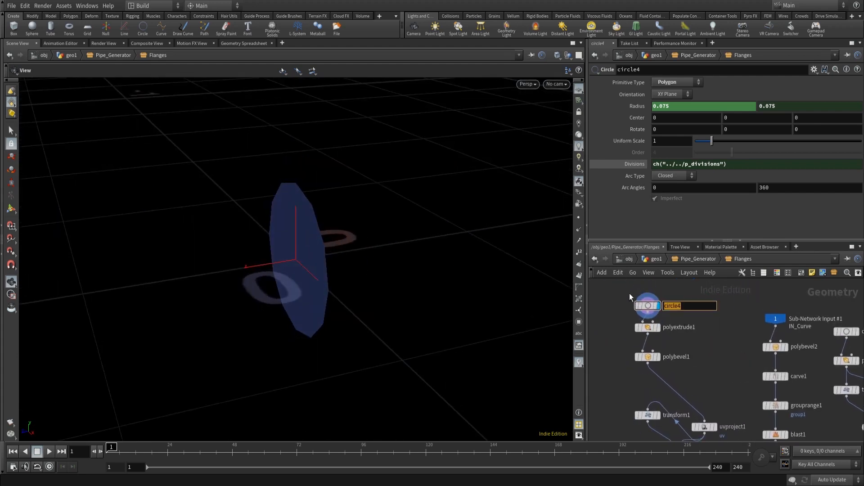
{"action": "left_click_drag", "start_coordinate": [630, 293], "coordinate": [658, 315]}
{"action": "key", "text": "ctrl+c"}
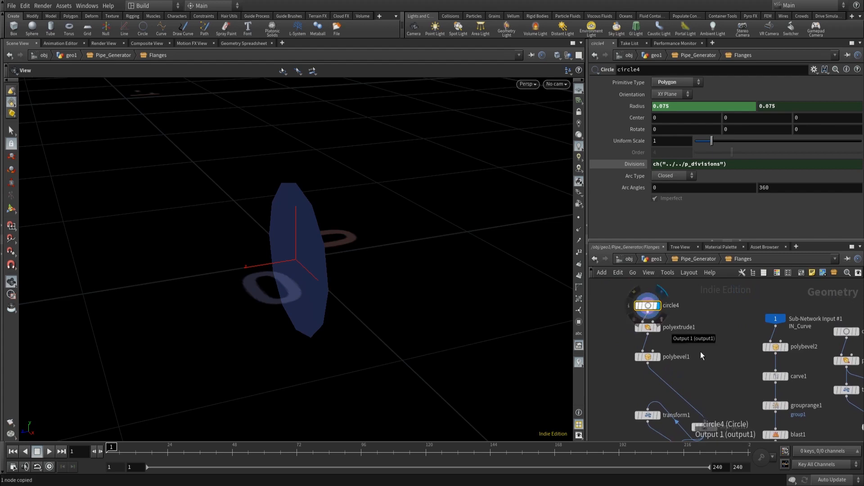
{"action": "middle_click_drag", "start_coordinate": [683, 341], "coordinate": [516, 277]}
{"action": "middle_click_drag", "start_coordinate": [773, 350], "coordinate": [756, 344]}
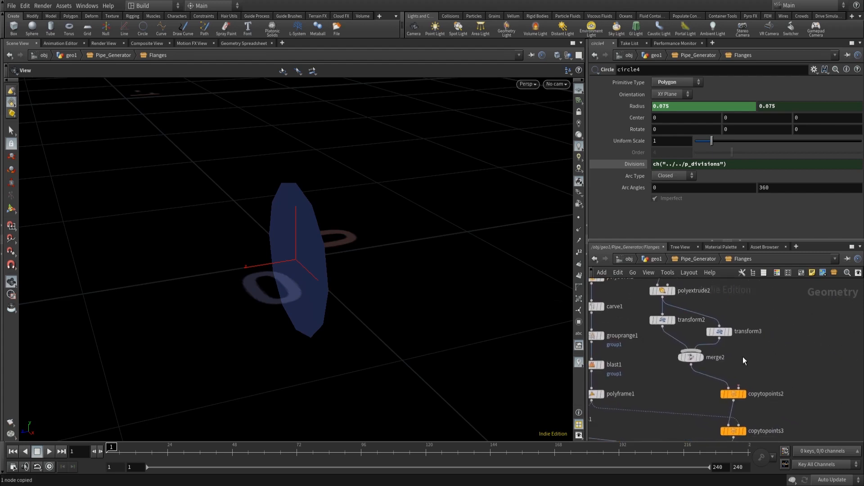
{"action": "key", "text": "ctrl+v"}
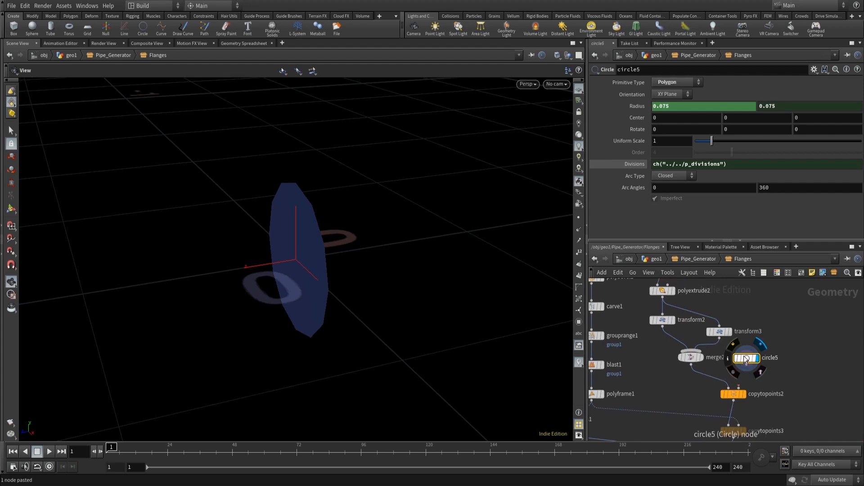
{"action": "left_click_drag", "start_coordinate": [744, 356], "coordinate": [747, 402]}
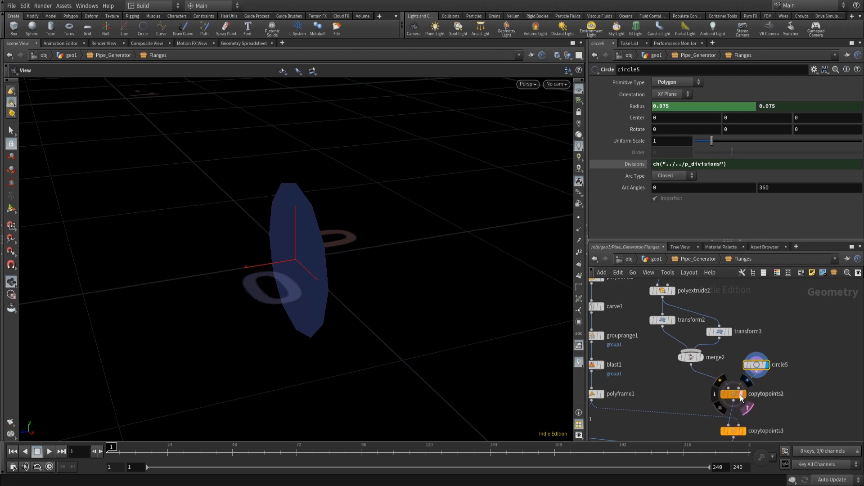
- Set the new circle5's Uniform Scale to 0.85
{"action": "left_click_drag", "start_coordinate": [393, 236], "coordinate": [435, 224]}
{"action": "right_click_drag", "start_coordinate": [360, 225], "coordinate": [460, 160]}
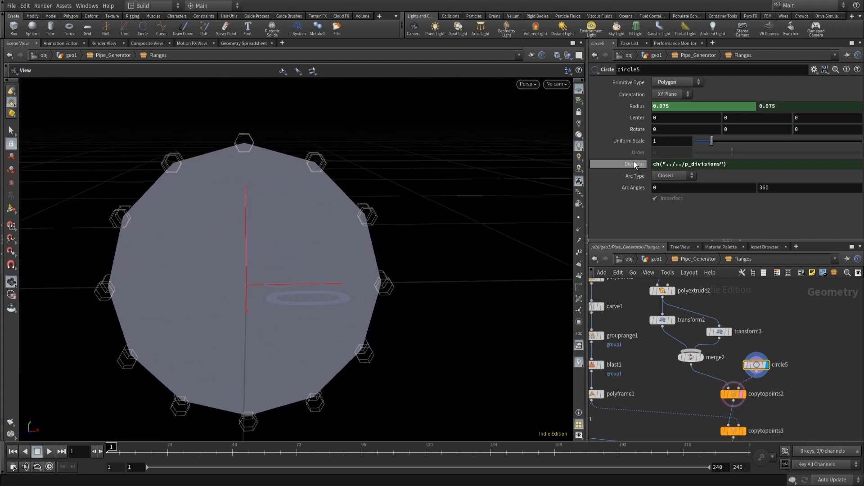
{"action": "left_click", "coordinate": [644, 107]}
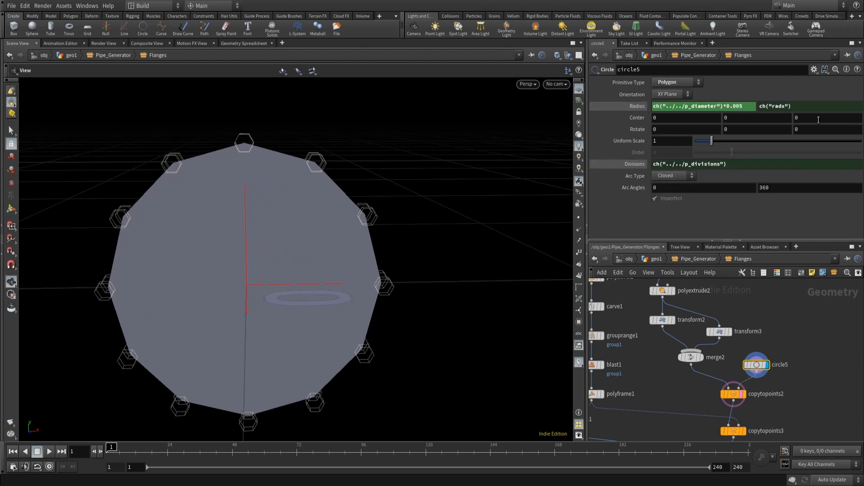
{"action": "left_click", "coordinate": [746, 104]}
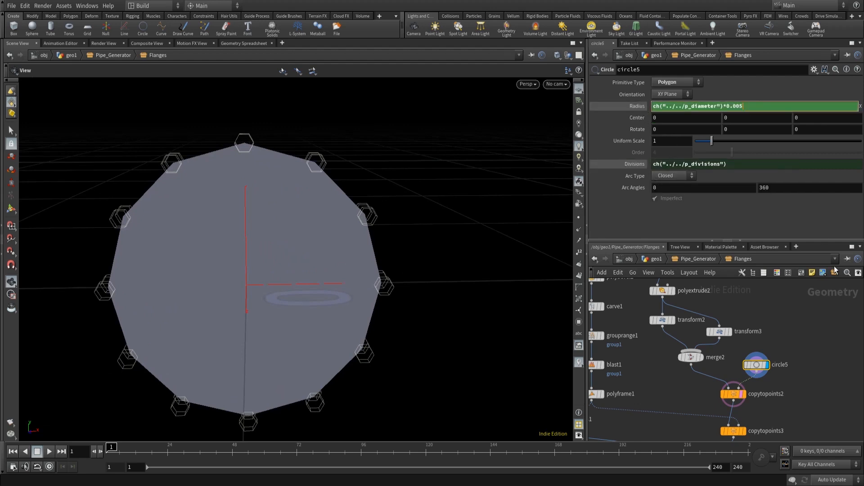
{"action": "left_click", "coordinate": [674, 142]}
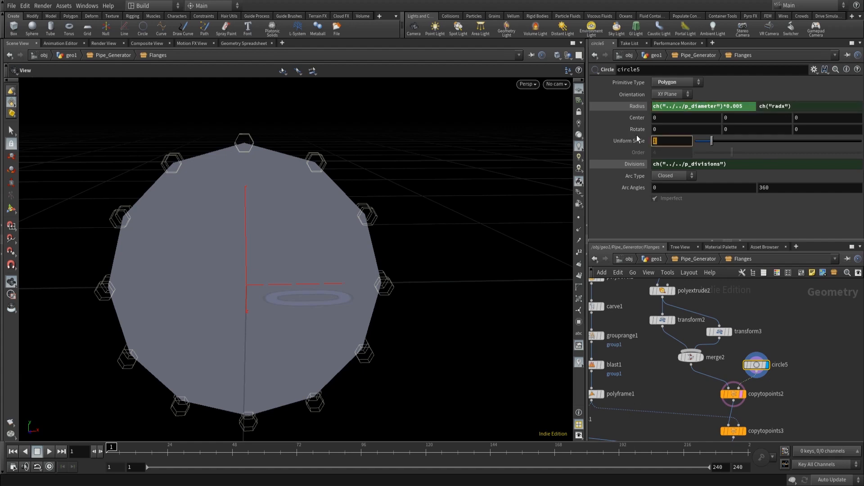
{"action": "type", "text": "0.85"}
{"action": "key", "text": "Return"}
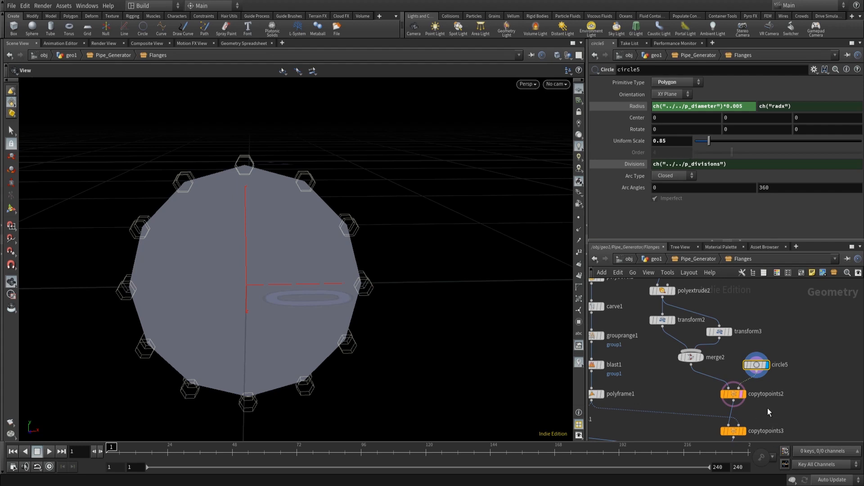
- Preview the copytopoints2 and merge3 outputs, then return the display flag to output1
{"action": "middle_click_drag", "start_coordinate": [671, 380], "coordinate": [779, 413]}
{"action": "middle_click_drag", "start_coordinate": [705, 329], "coordinate": [771, 432]}
{"action": "left_click", "coordinate": [651, 386]}
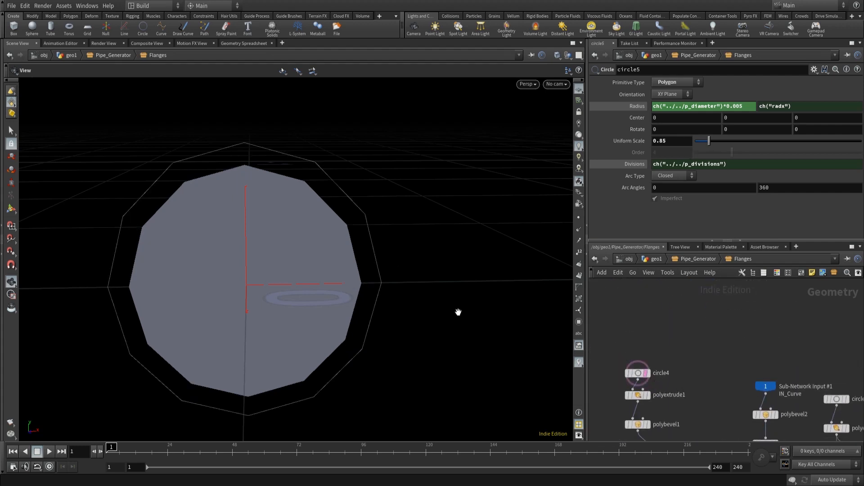
{"action": "middle_click_drag", "start_coordinate": [838, 421], "coordinate": [697, 331]}
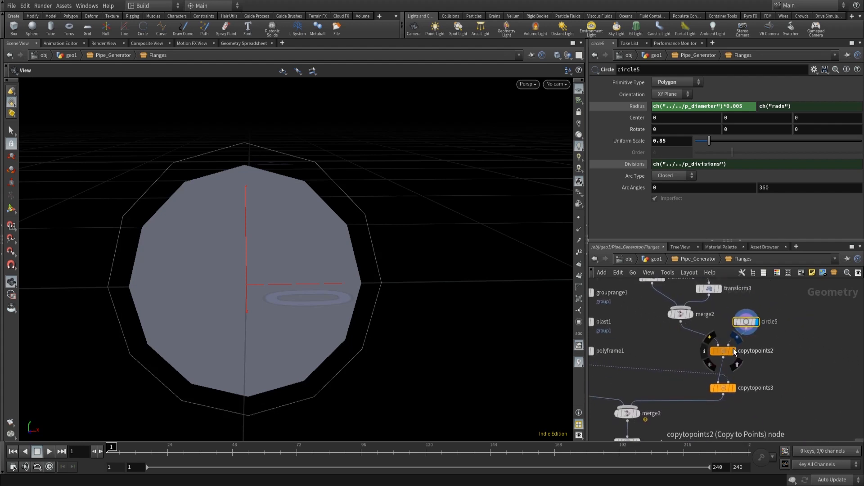
{"action": "left_click", "coordinate": [735, 351]}
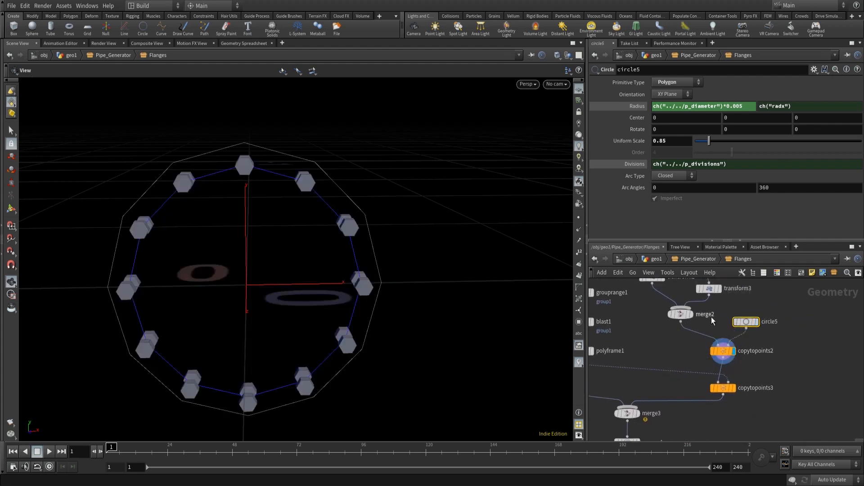
{"action": "middle_click_drag", "start_coordinate": [638, 416], "coordinate": [666, 359]}
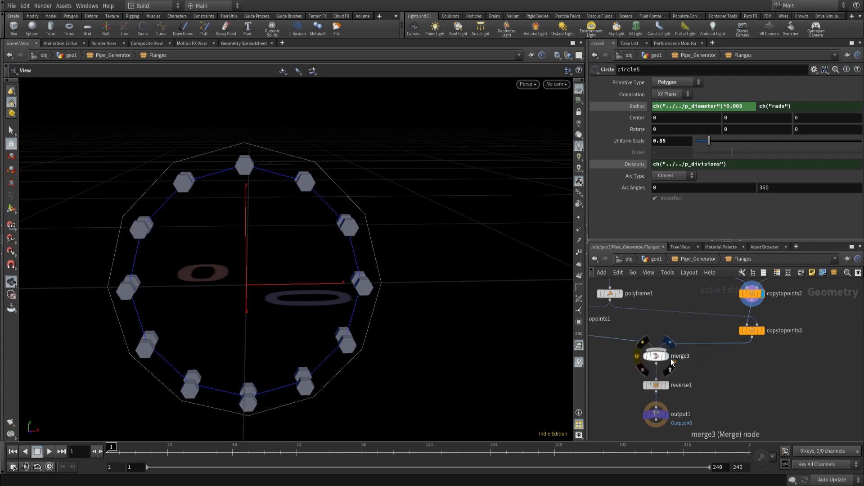
{"action": "left_click", "coordinate": [667, 357]}
{"action": "left_click_drag", "start_coordinate": [442, 347], "coordinate": [229, 351]}
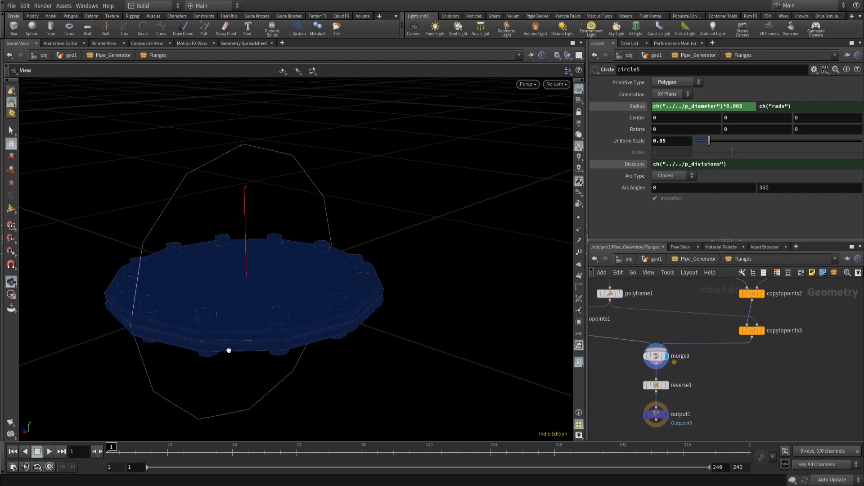
{"action": "left_click", "coordinate": [665, 415]}
{"action": "left_click", "coordinate": [656, 414]}
- Zoom out in the viewport to examine the flange output
{"action": "scroll", "coordinate": [376, 252], "scroll_direction": "down", "scroll_amount": 10}
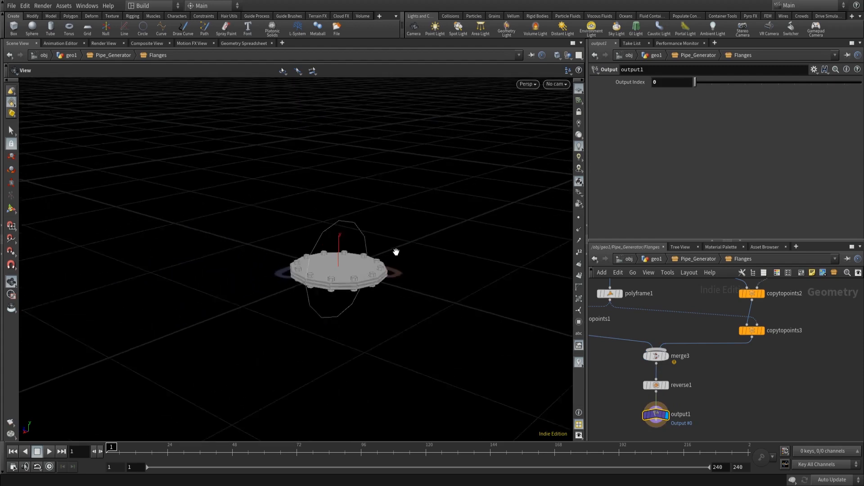
{"action": "middle_click_drag", "start_coordinate": [436, 143], "coordinate": [408, 280]}
{"action": "scroll", "coordinate": [406, 280], "scroll_direction": "down", "scroll_amount": 10}
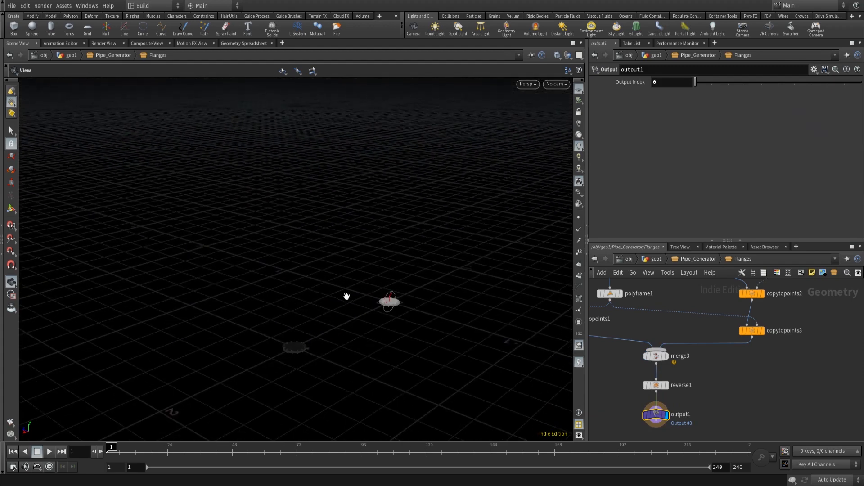
{"action": "left_click_drag", "start_coordinate": [347, 295], "coordinate": [279, 276]}
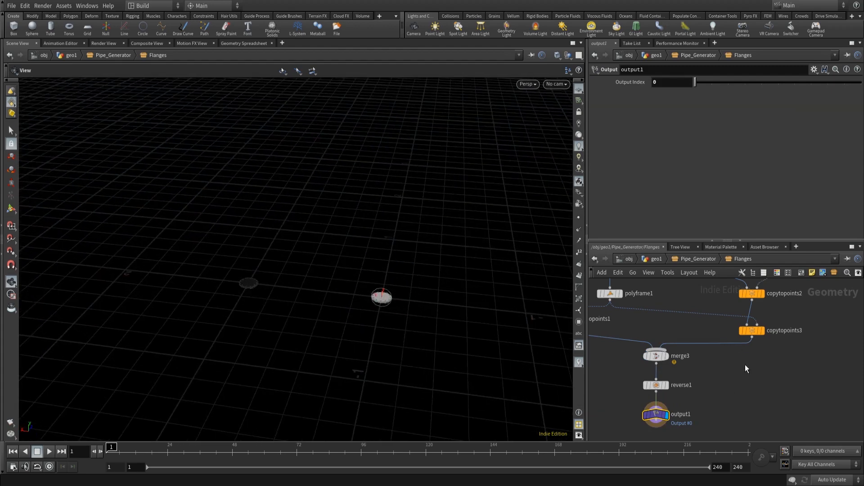
- Display copytopoints1's output and examine it in the viewport
{"action": "middle_click_drag", "start_coordinate": [698, 336], "coordinate": [733, 387]}
{"action": "middle_click_drag", "start_coordinate": [678, 373], "coordinate": [735, 389]}
{"action": "left_click", "coordinate": [663, 387]}
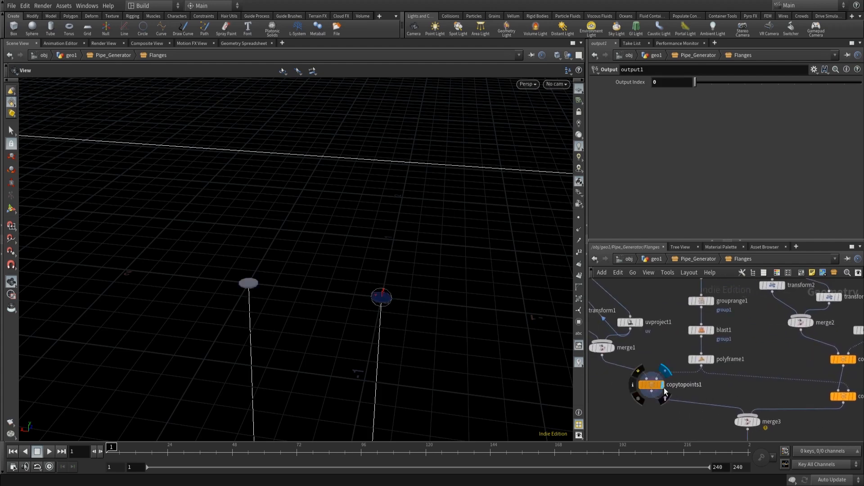
{"action": "left_click_drag", "start_coordinate": [477, 253], "coordinate": [347, 289]}
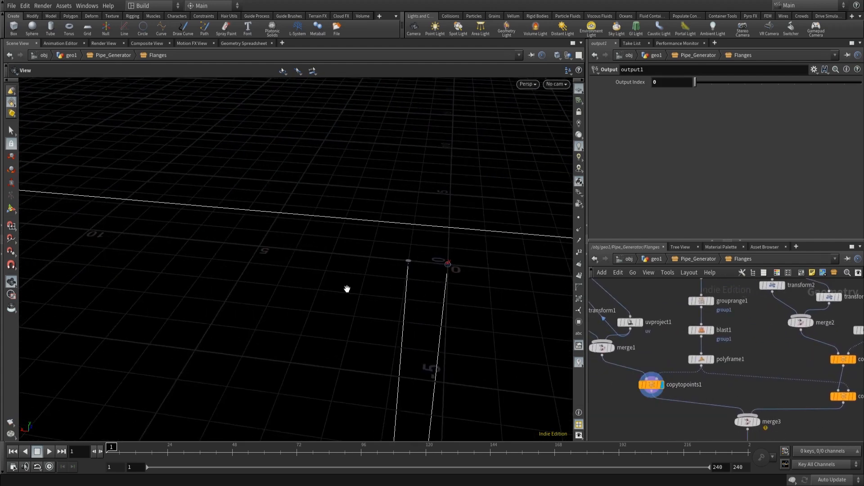
{"action": "right_click_drag", "start_coordinate": [347, 289], "coordinate": [133, 316]}
{"action": "right_click_drag", "start_coordinate": [366, 260], "coordinate": [264, 302]}
{"action": "middle_click_drag", "start_coordinate": [425, 334], "coordinate": [359, 228]}
{"action": "right_click_drag", "start_coordinate": [359, 228], "coordinate": [341, 233]}
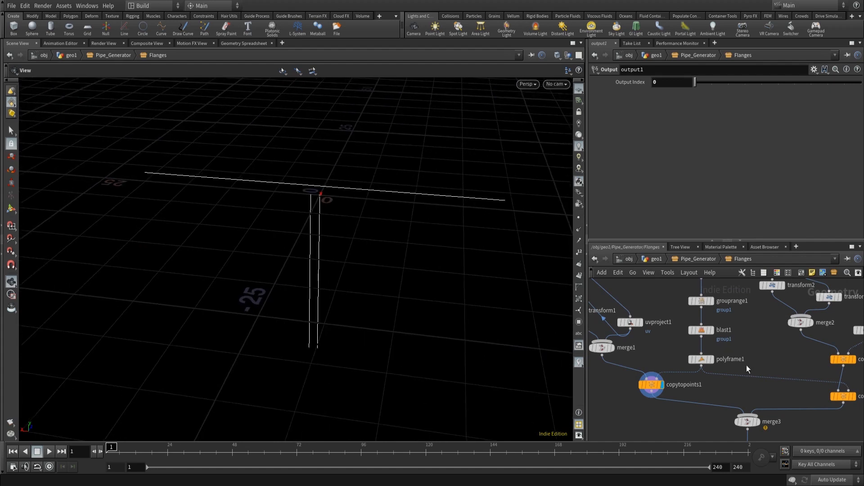
- Display polybevel2 and set its Offset to the expression ch("../../c_offset")*0.01
{"action": "middle_click_drag", "start_coordinate": [674, 339], "coordinate": [677, 368]}
{"action": "middle_click_drag", "start_coordinate": [746, 328], "coordinate": [731, 366]}
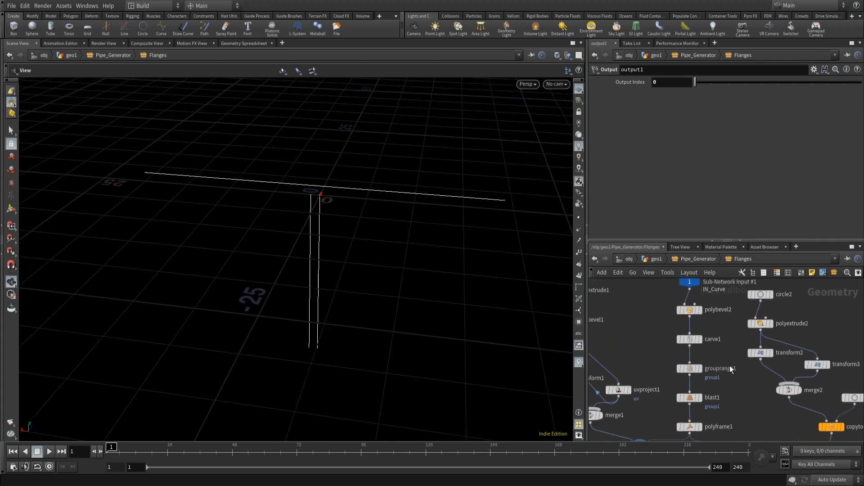
{"action": "middle_click_drag", "start_coordinate": [719, 327], "coordinate": [719, 338]}
{"action": "left_click", "coordinate": [699, 321]}
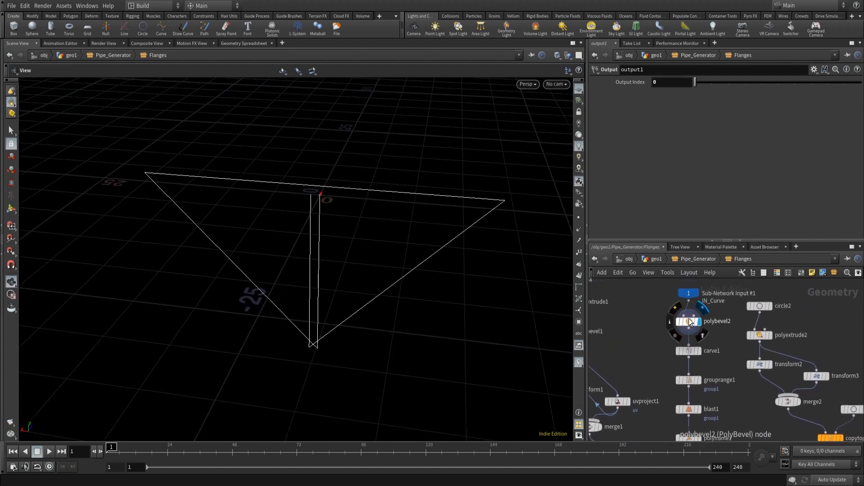
{"action": "left_click", "coordinate": [690, 322]}
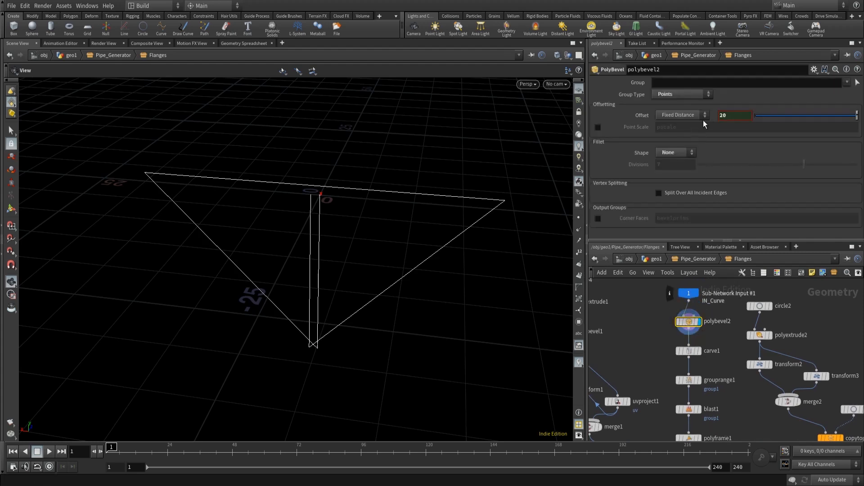
{"action": "type", "text": "ch(\"../../c_offset\")"}
{"action": "left_click", "coordinate": [800, 118]}
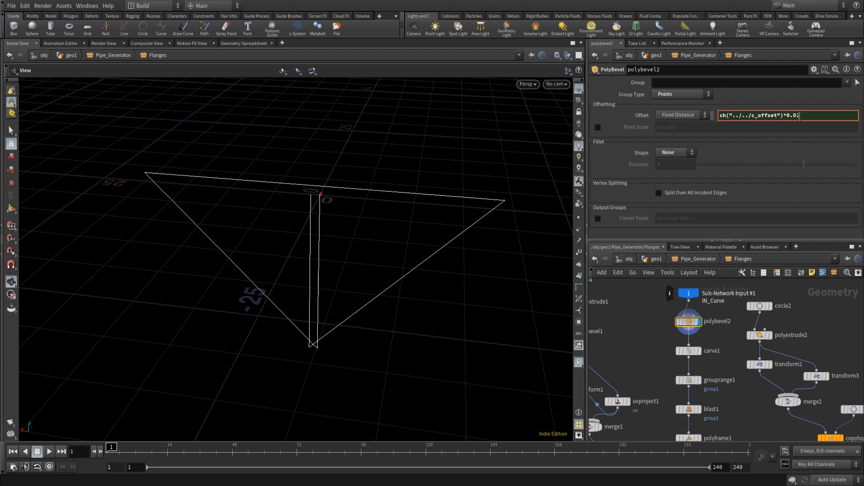
{"action": "type", "text": "*0.01"}
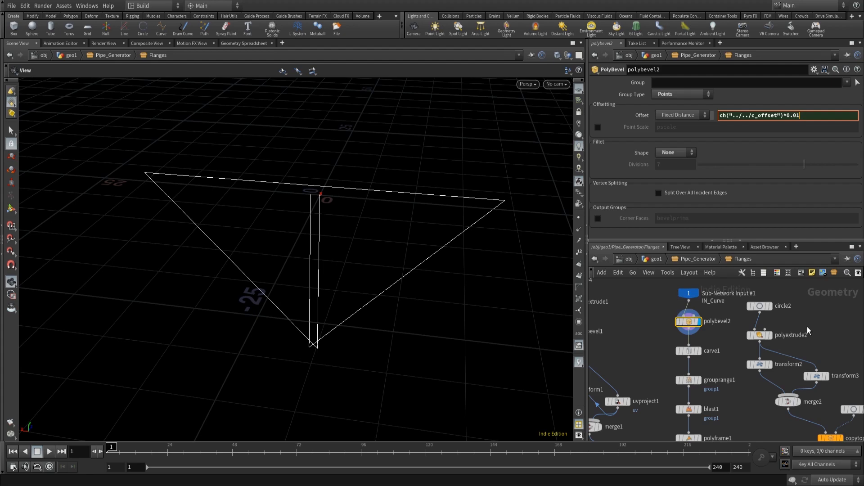
{"action": "key", "text": "Return"}
- Set the display flag back on output1 of the Flanges subnetwork
{"action": "scroll", "coordinate": [324, 160], "scroll_direction": "up", "scroll_amount": 3}
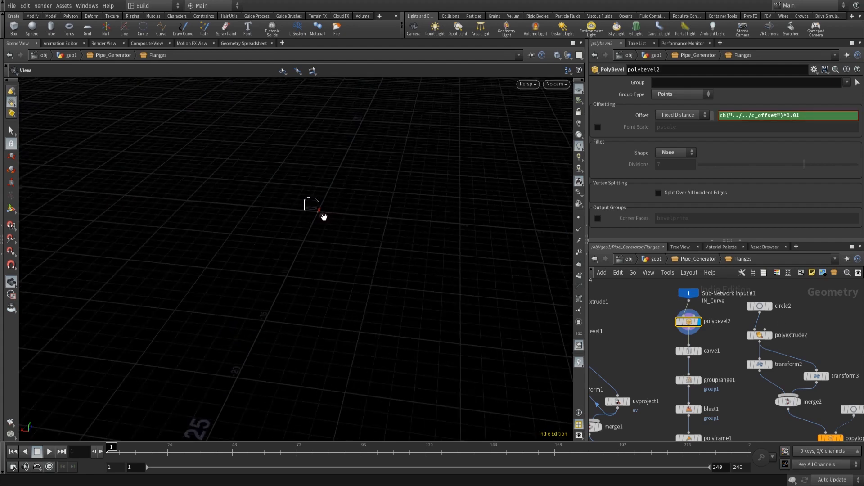
{"action": "scroll", "coordinate": [324, 216], "scroll_direction": "up", "scroll_amount": 5}
{"action": "scroll", "coordinate": [360, 158], "scroll_direction": "up", "scroll_amount": 5}
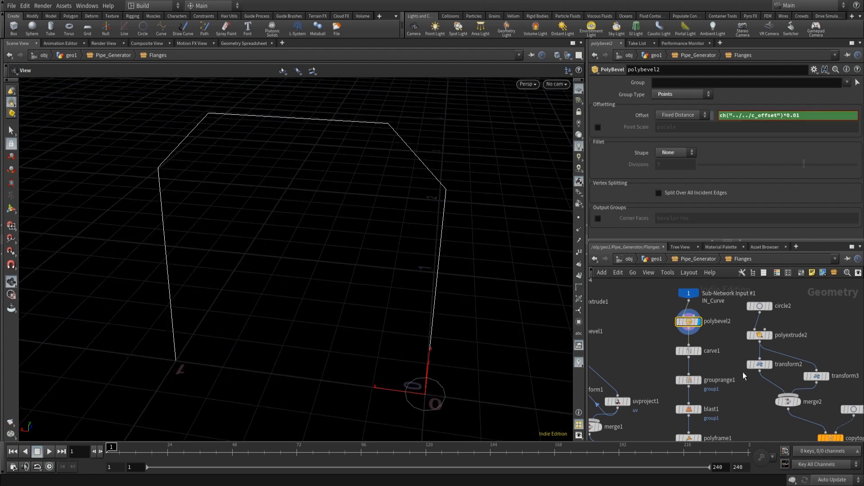
{"action": "middle_click_drag", "start_coordinate": [745, 439], "coordinate": [714, 266]}
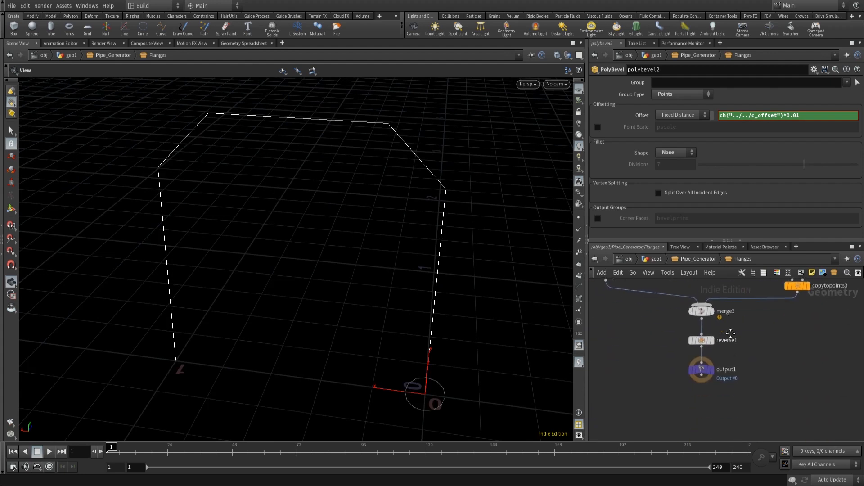
{"action": "left_click", "coordinate": [711, 372]}
{"action": "left_click", "coordinate": [705, 372]}
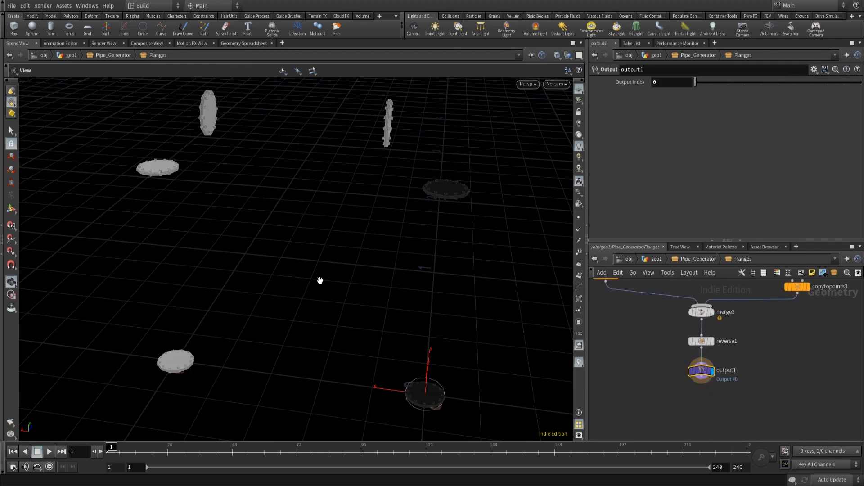
- Return to geo1 to view the pipe, then dive back into Pipe_Generator's Flanges subnetwork
{"action": "left_click", "coordinate": [658, 258]}
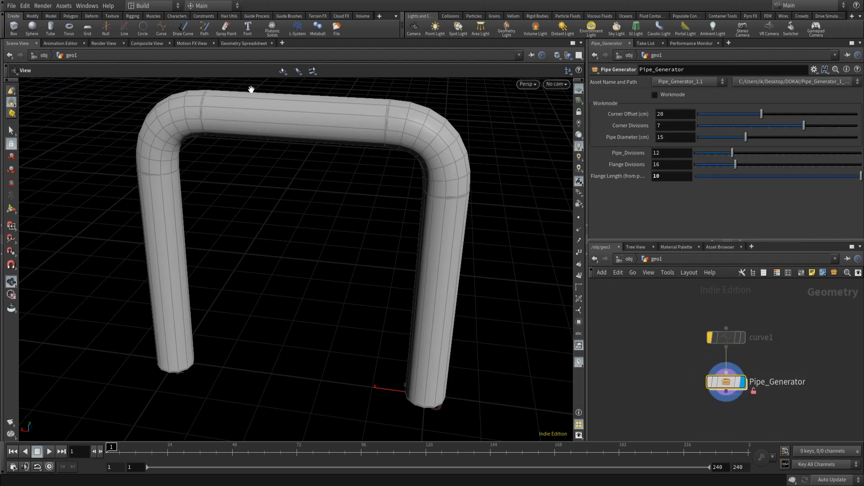
{"action": "double_click", "coordinate": [726, 381]}
{"action": "double_click", "coordinate": [695, 345]}
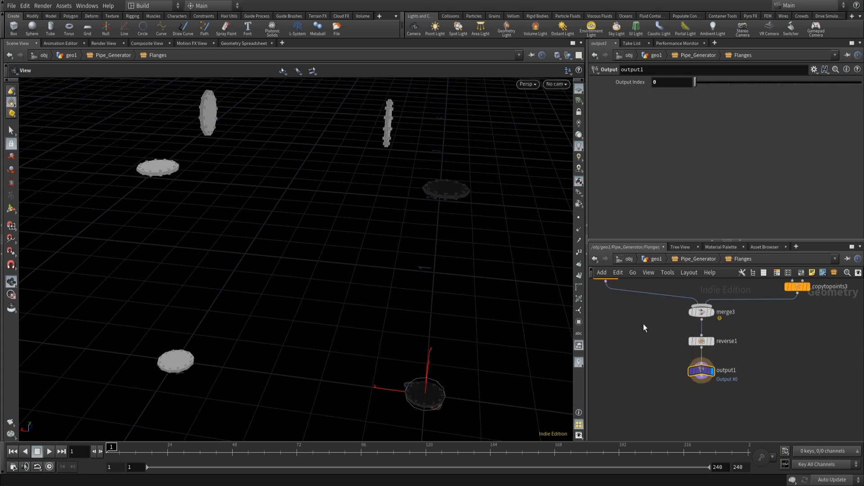
- Select circle4 in the Flanges subnetwork and set its Radius to ch("../../p_diameter")*0.005+0.01
{"action": "middle_click_drag", "start_coordinate": [682, 314], "coordinate": [690, 396]}
{"action": "middle_click_drag", "start_coordinate": [669, 332], "coordinate": [701, 340]}
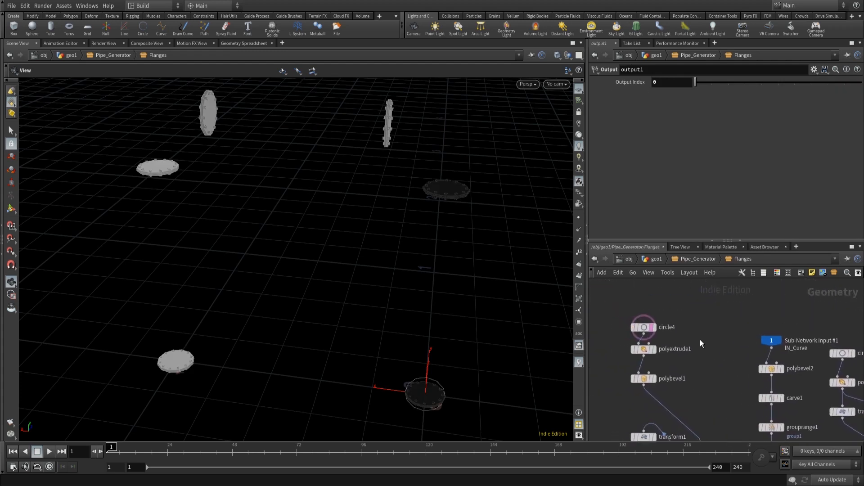
{"action": "scroll", "coordinate": [638, 330], "scroll_direction": "up", "scroll_amount": 2}
{"action": "scroll", "coordinate": [637, 329], "scroll_direction": "up", "scroll_amount": 2}
{"action": "left_click", "coordinate": [637, 329]}
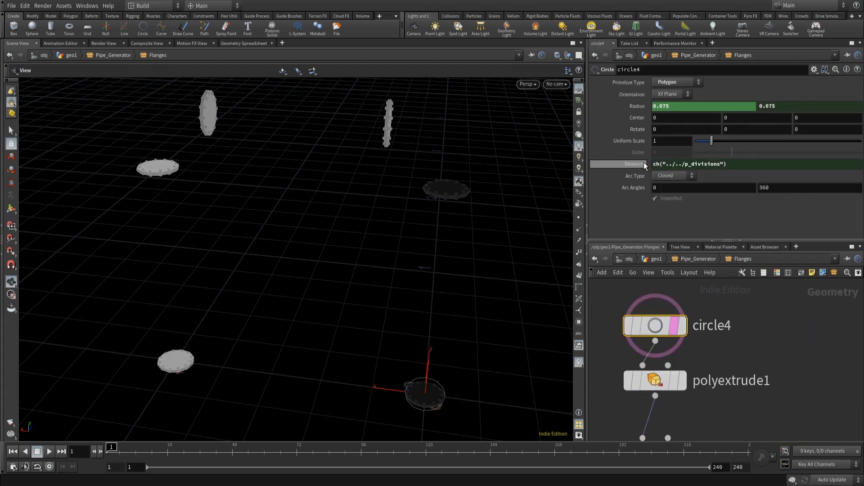
{"action": "left_click", "coordinate": [653, 108]}
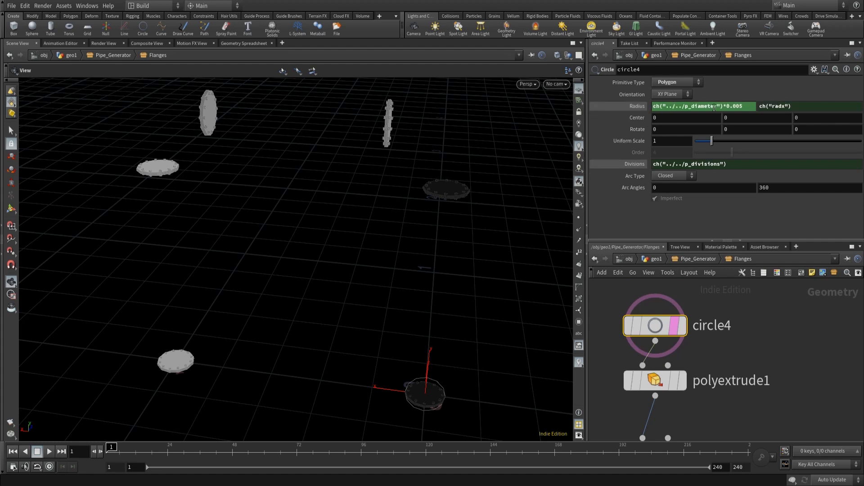
{"action": "left_click", "coordinate": [637, 106]}
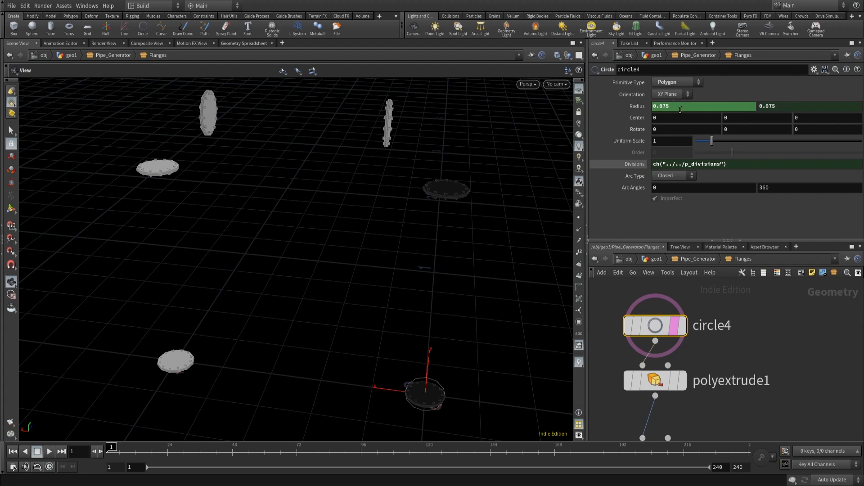
{"action": "left_click", "coordinate": [639, 107]}
{"action": "left_click", "coordinate": [751, 106]}
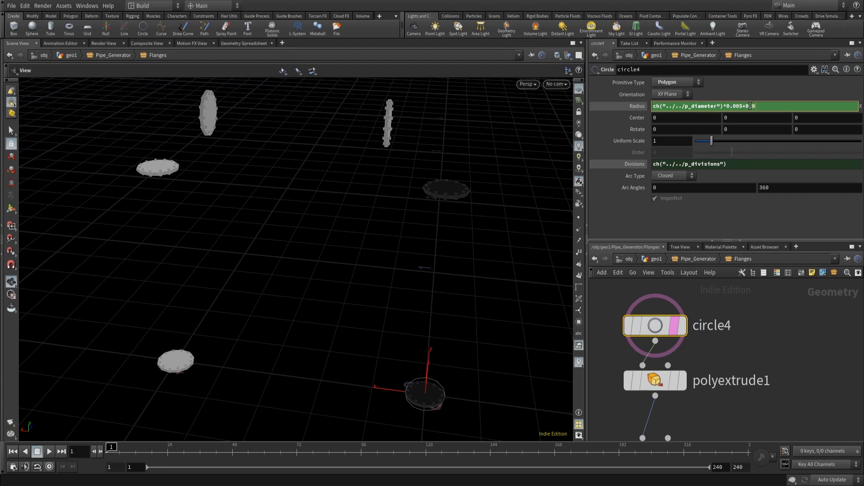
{"action": "left_click", "coordinate": [775, 309]}
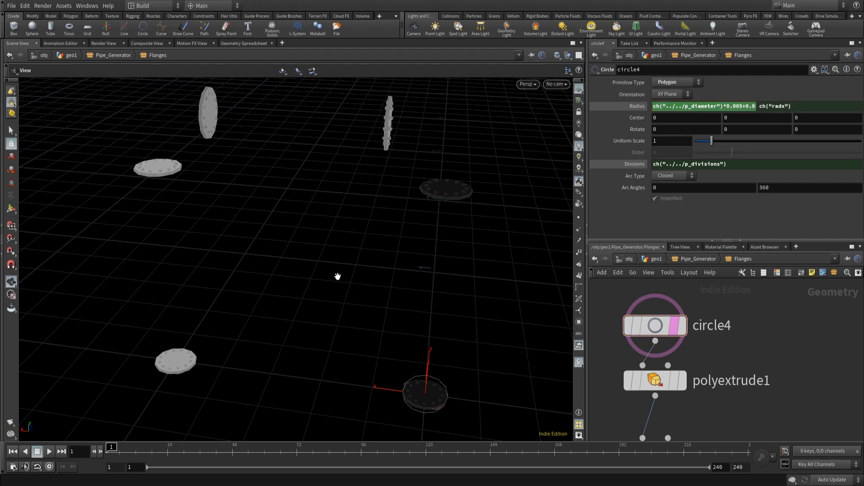
- Copy circle4's Radius parameter
{"action": "mouse_move", "coordinate": [648, 330]}
{"action": "scroll", "coordinate": [844, 384], "scroll_direction": "down", "scroll_amount": 5}
{"action": "middle_click_drag", "start_coordinate": [844, 407], "coordinate": [777, 356]}
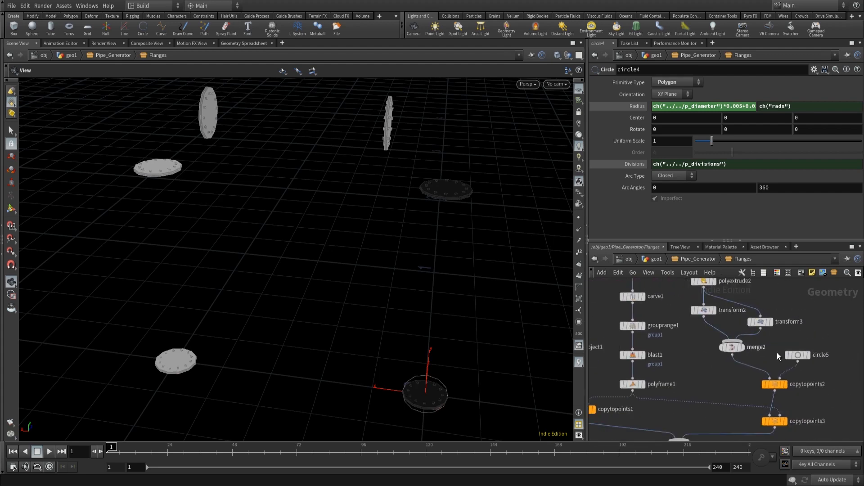
{"action": "mouse_move", "coordinate": [798, 358]}
{"action": "scroll", "coordinate": [723, 348], "scroll_direction": "down", "scroll_amount": 2}
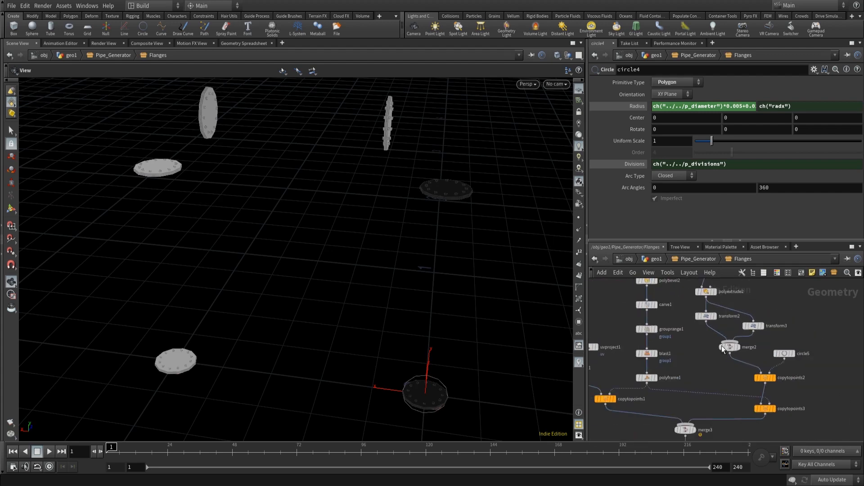
{"action": "middle_click_drag", "start_coordinate": [679, 346], "coordinate": [747, 395]}
{"action": "left_click", "coordinate": [610, 297]}
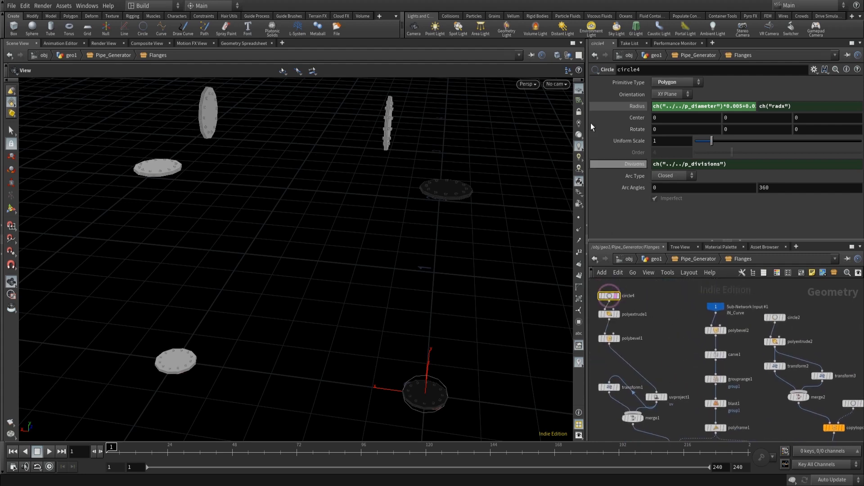
{"action": "right_click", "coordinate": [633, 107]}
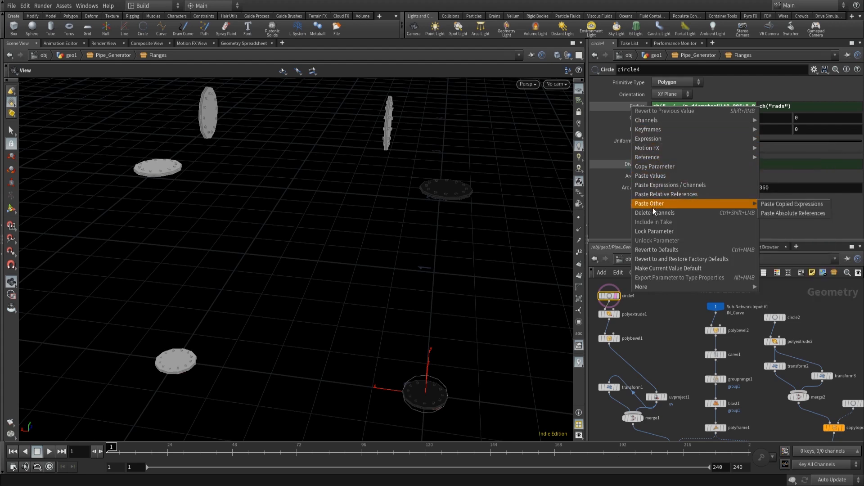
{"action": "left_click", "coordinate": [658, 167]}
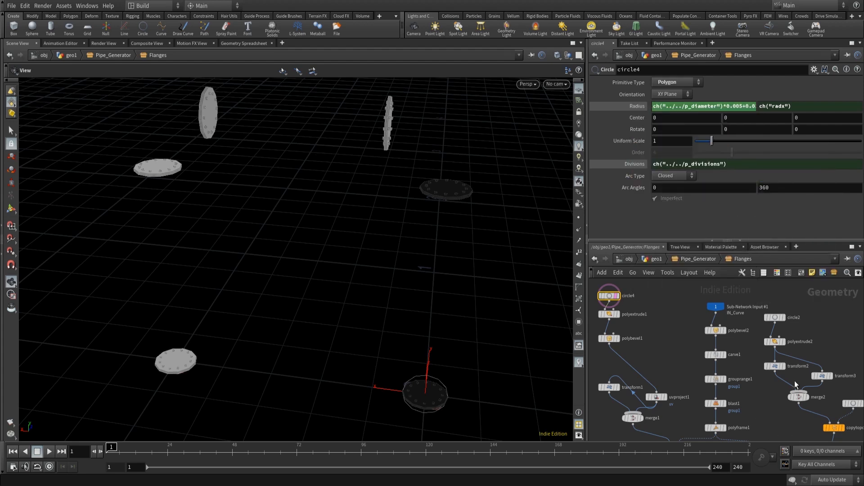
- Paste circle4's radius as a relative reference into circle5's Radius
{"action": "middle_click_drag", "start_coordinate": [846, 394], "coordinate": [735, 326]}
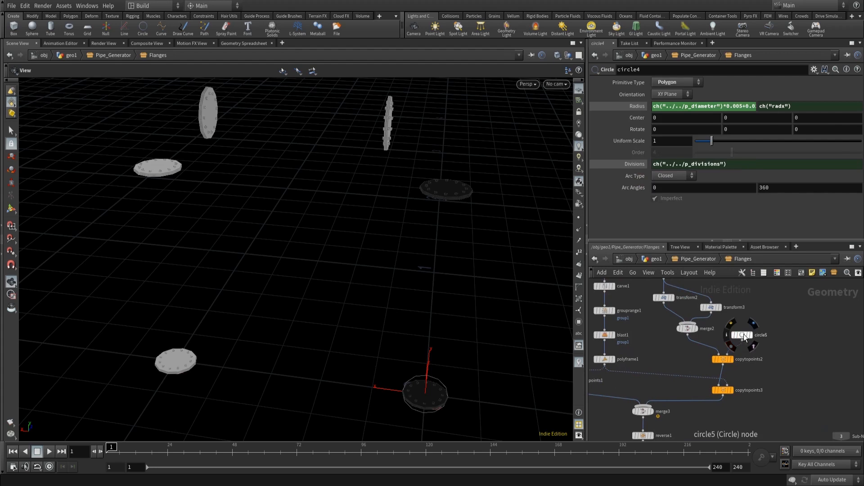
{"action": "left_click", "coordinate": [742, 335]}
{"action": "right_click", "coordinate": [642, 105]}
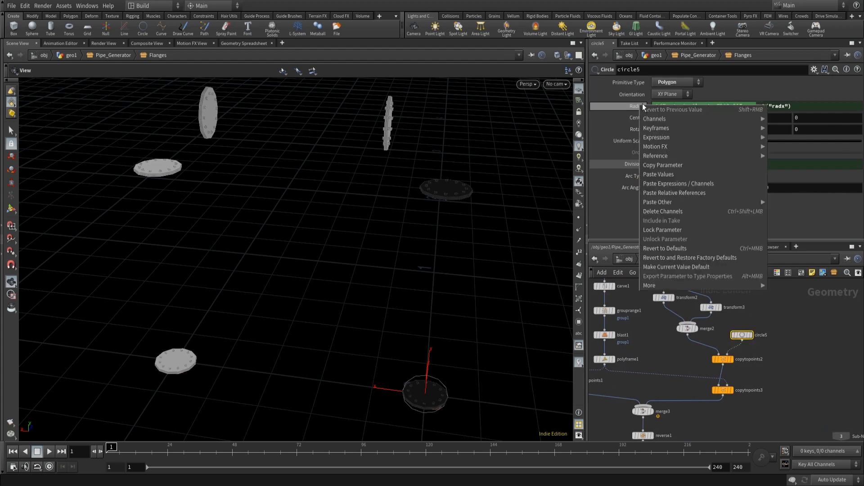
{"action": "left_click", "coordinate": [676, 192]}
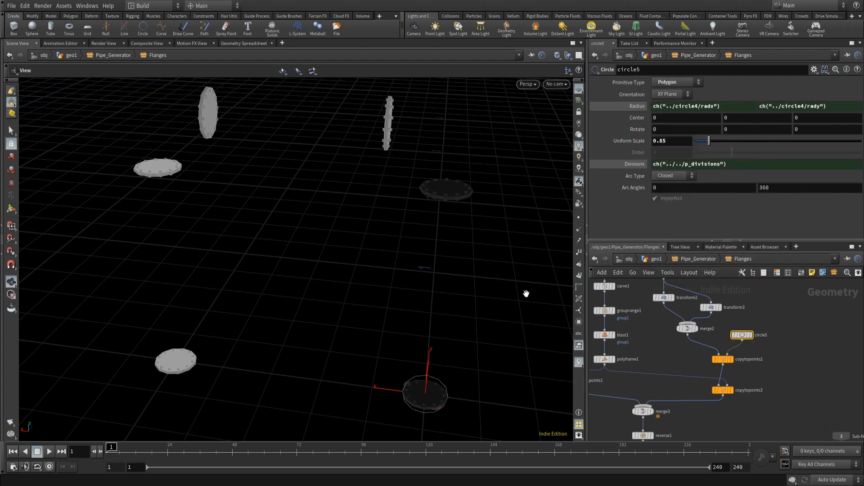
- Return to geo1 and copy the Pipe_Generator asset's Flange Length parameter
{"action": "left_click", "coordinate": [649, 258]}
{"action": "scroll", "coordinate": [339, 174], "scroll_direction": "up", "scroll_amount": 2}
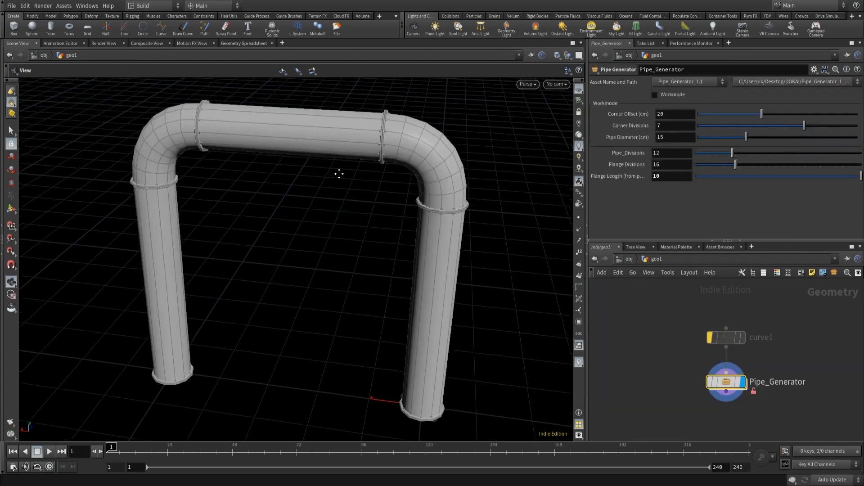
{"action": "middle_click_drag", "start_coordinate": [339, 174], "coordinate": [331, 218]}
{"action": "right_click_drag", "start_coordinate": [407, 150], "coordinate": [486, 130]}
{"action": "left_click_drag", "start_coordinate": [486, 130], "coordinate": [376, 165]}
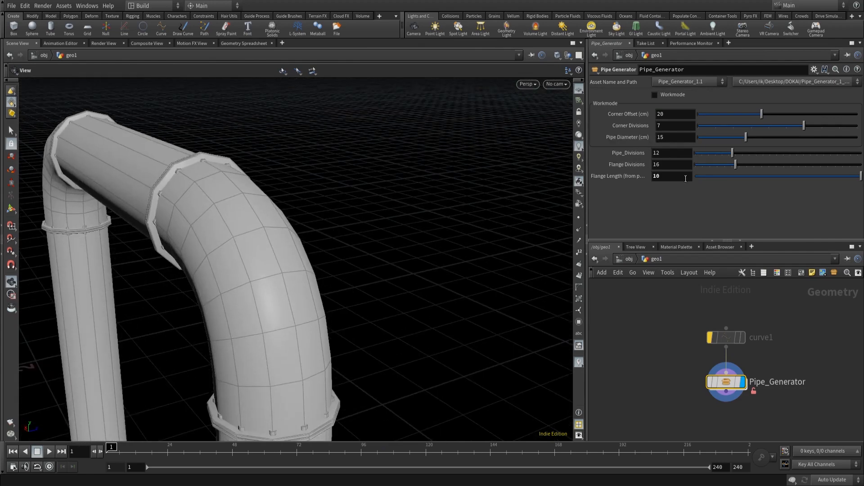
{"action": "right_click", "coordinate": [633, 175]}
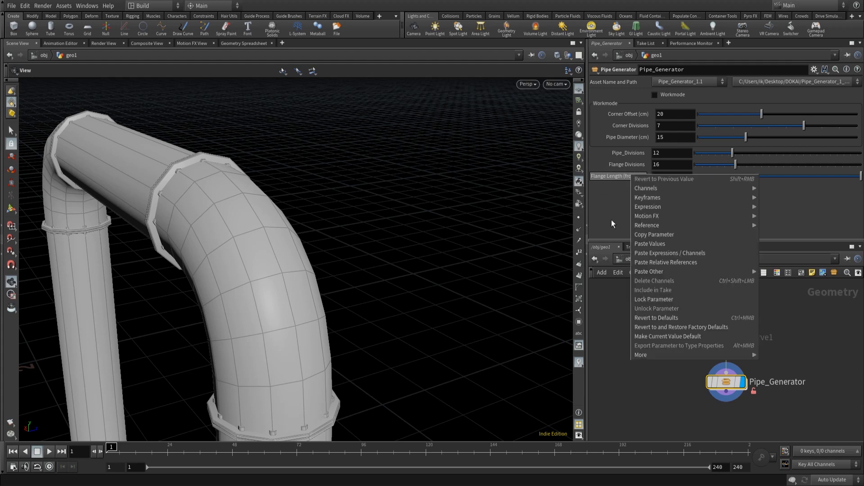
{"action": "left_click", "coordinate": [662, 235]}
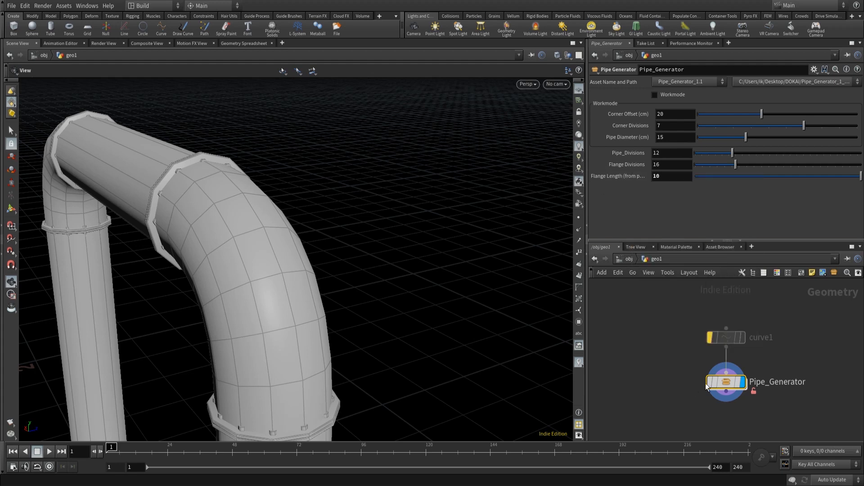
- Inside the Flanges subnetwork, extend circle5's radius expression by adding the Flange Length reference multiplied by 0.01
{"action": "double_click", "coordinate": [727, 383]}
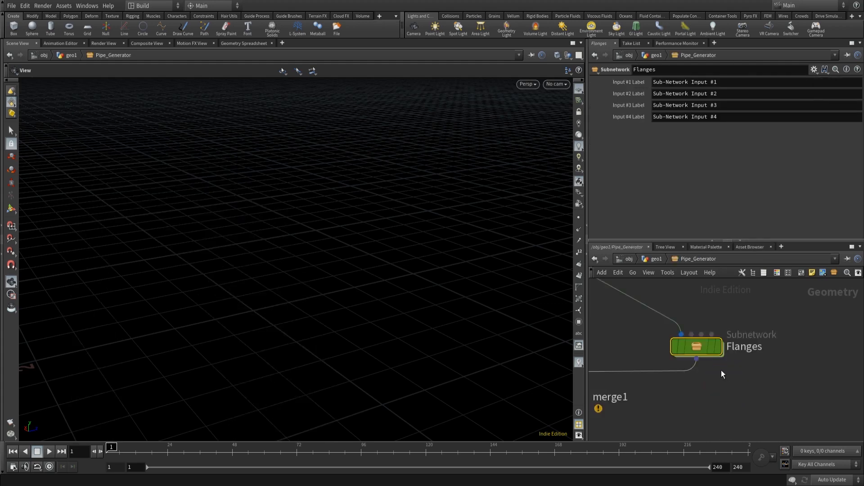
{"action": "double_click", "coordinate": [701, 350]}
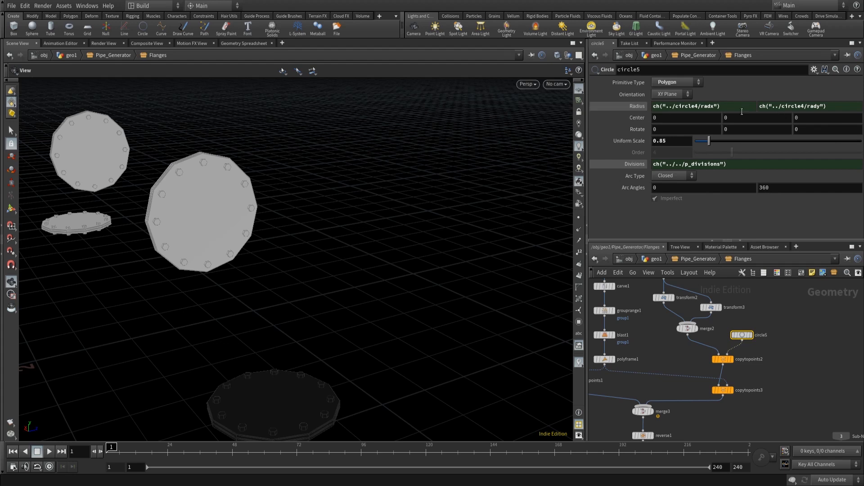
{"action": "left_click", "coordinate": [728, 105]}
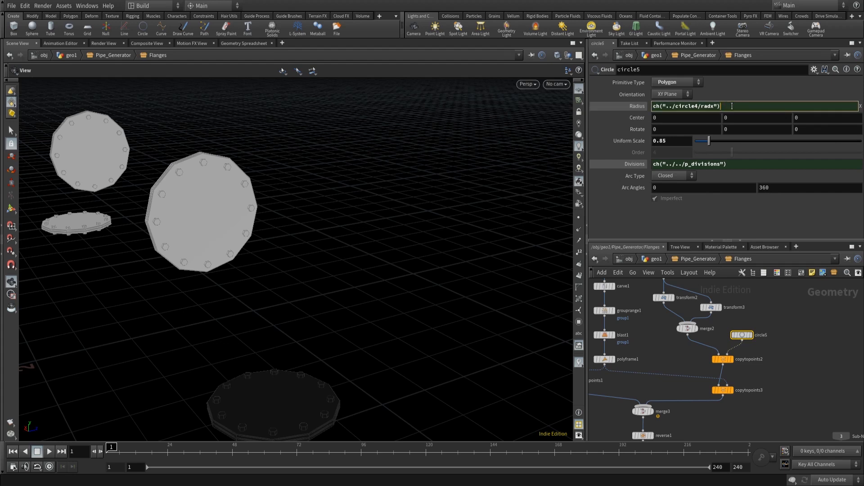
{"action": "right_click", "coordinate": [732, 106]}
{"action": "left_click", "coordinate": [760, 194]}
{"action": "type", "text": "+ch(\"../../"}
{"action": "left_click", "coordinate": [821, 107]}
{"action": "type", "text": "*0.01"}
{"action": "key", "text": "Return"}
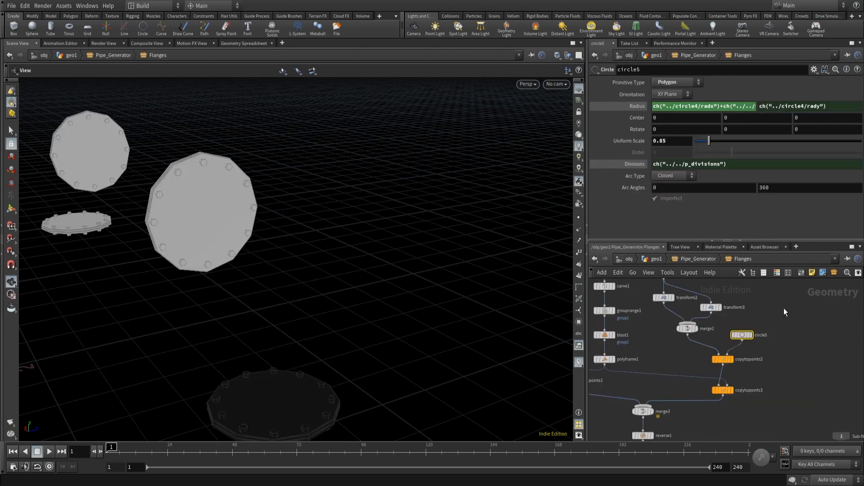
- Paste relative references into circle5's Radius once more
{"action": "right_click", "coordinate": [705, 104]}
{"action": "right_click", "coordinate": [734, 109]}
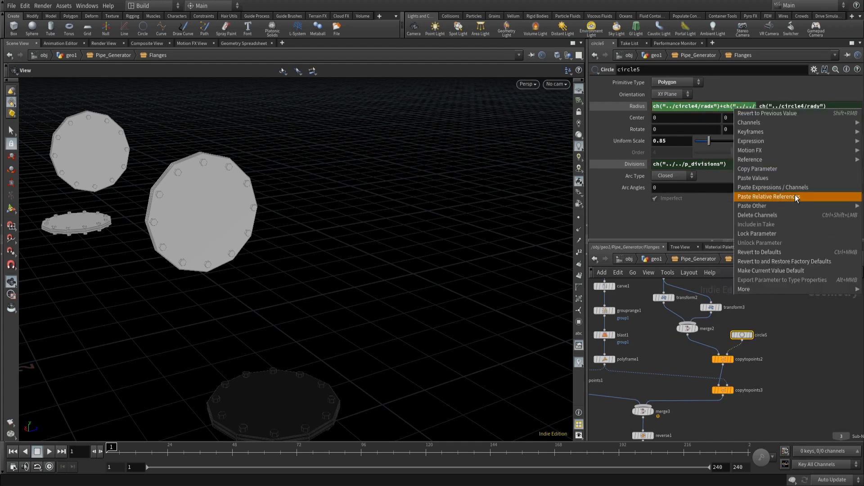
{"action": "left_click", "coordinate": [796, 197]}
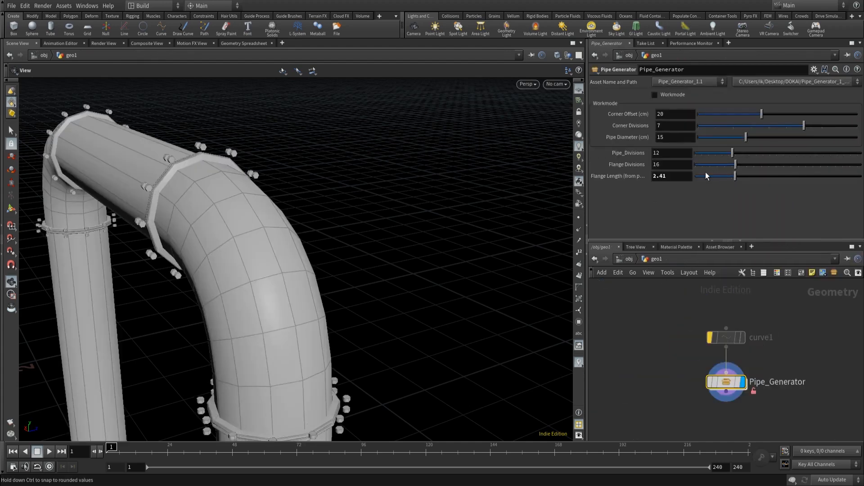
- Test the asset by setting Corner Offset to 19.3 and Corner Divisions to 9
{"action": "right_click", "coordinate": [706, 176]}
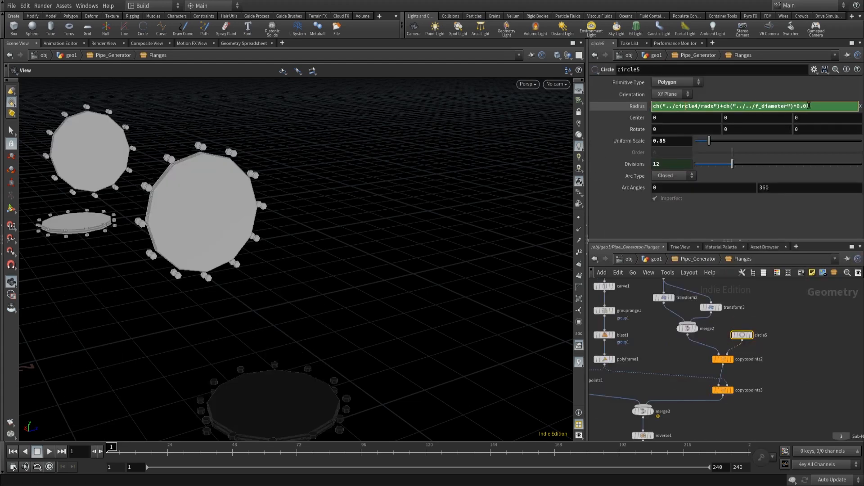
{"action": "left_click_drag", "start_coordinate": [810, 106], "coordinate": [722, 107]}
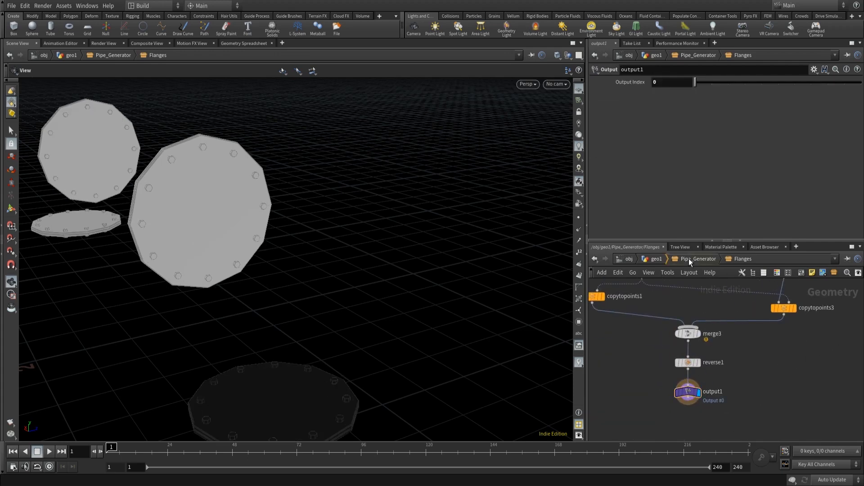
{"action": "left_click", "coordinate": [690, 259]}
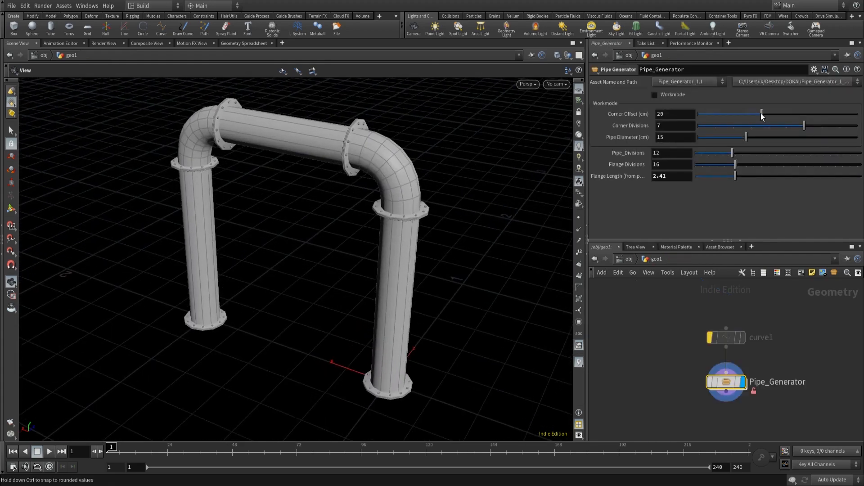
{"action": "left_click_drag", "start_coordinate": [762, 114], "coordinate": [708, 117]}
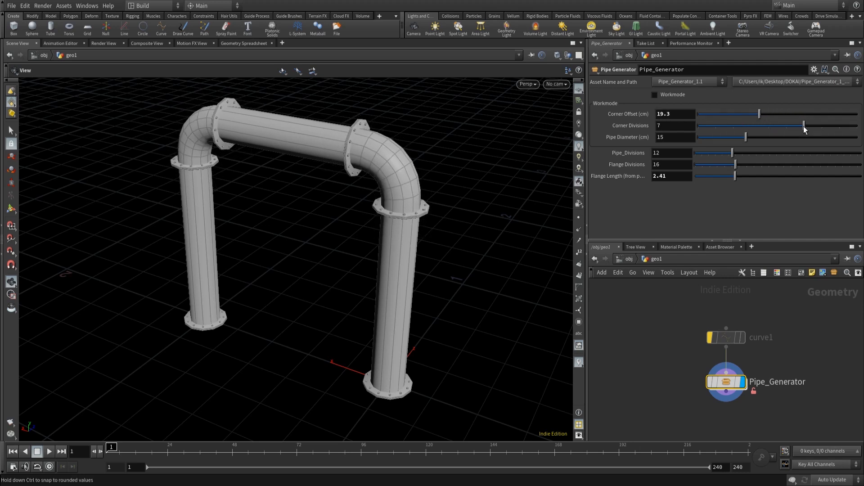
{"action": "mouse_move", "coordinate": [842, 129]}
{"action": "left_mouse_down"}
{"action": "mouse_move", "coordinate": [761, 129]}
{"action": "mouse_move", "coordinate": [839, 128]}
{"action": "left_mouse_up"}
- Set Pipe Diameter to 16.1, Pipe Divisions to 10, Flange Divisions to 14 and Flange Length to 4.2
{"action": "left_click_drag", "start_coordinate": [752, 141], "coordinate": [724, 152]}
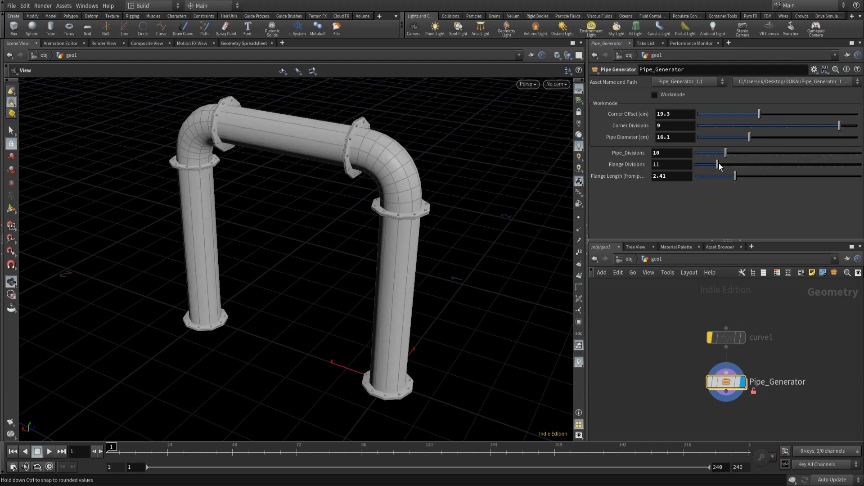
{"action": "left_click_drag", "start_coordinate": [718, 164], "coordinate": [765, 175]}
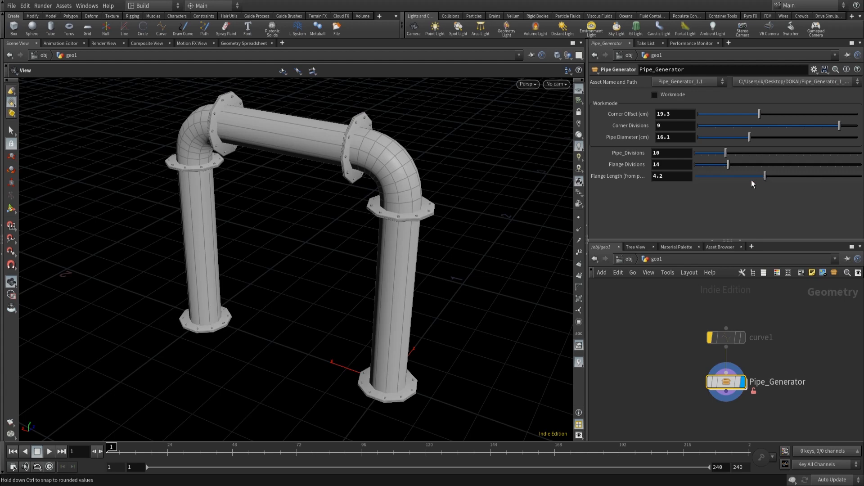
- Copy the Flange Divisions parameter and paste it as a relative reference into circle4's Divisions
{"action": "right_click", "coordinate": [636, 164]}
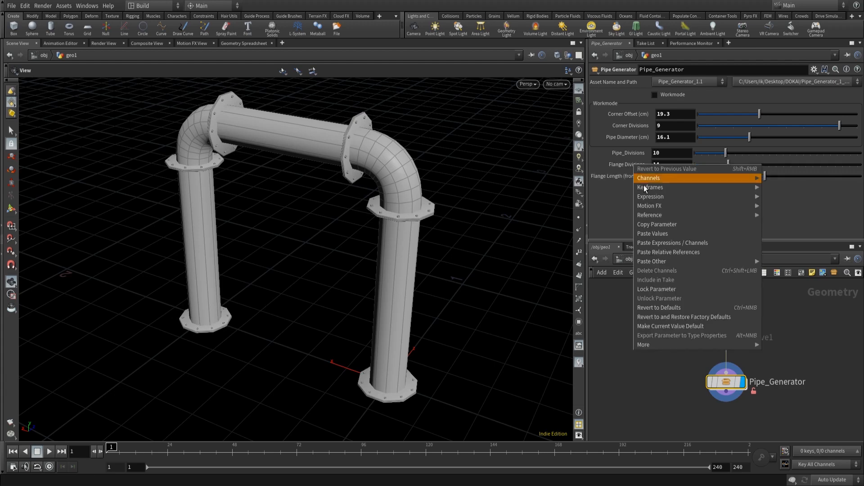
{"action": "left_click", "coordinate": [665, 233]}
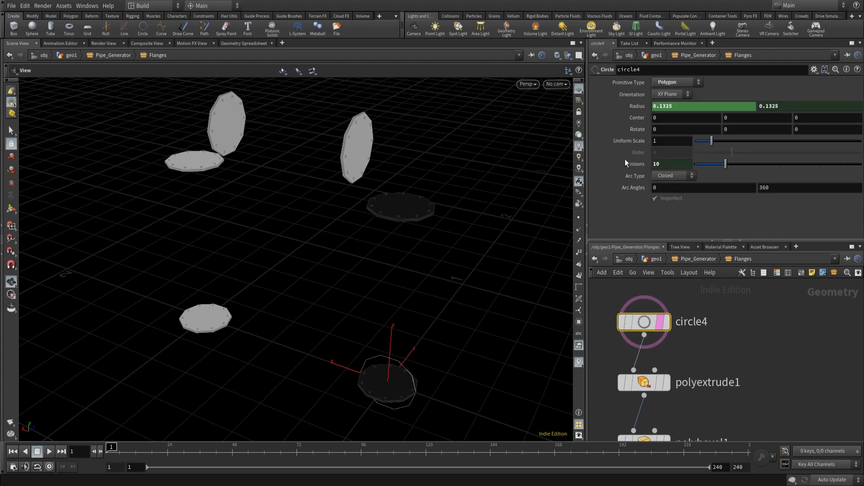
{"action": "right_click", "coordinate": [631, 164]}
{"action": "left_click", "coordinate": [662, 253]}
{"action": "left_click", "coordinate": [660, 321]}
{"action": "left_click", "coordinate": [785, 346]}
{"action": "key", "text": "l"}
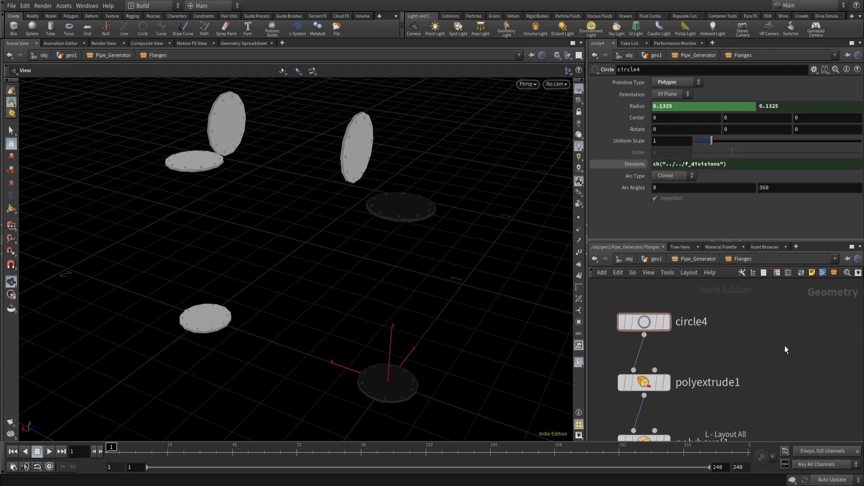
{"action": "key", "text": "u"}
{"action": "key", "text": "u"}
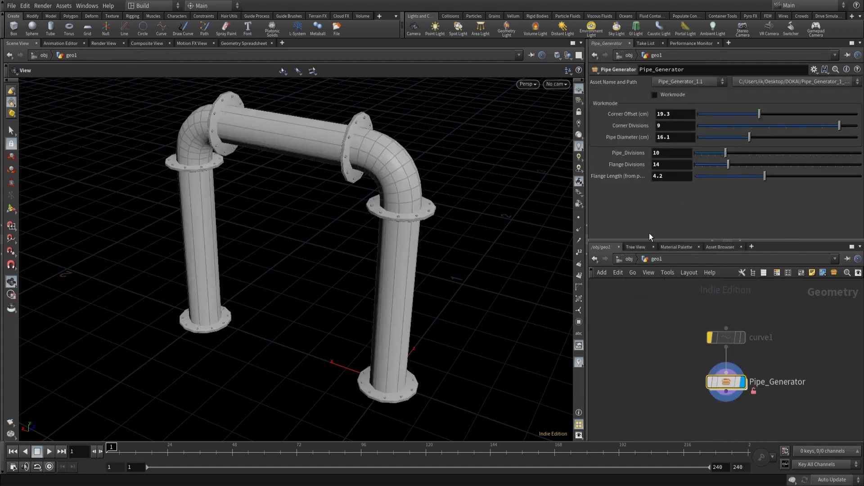
- Revert all of the Pipe_Generator asset's parameters to their default values
{"action": "middle_click", "coordinate": [632, 178], "text": "ctrl"}
{"action": "middle_click", "coordinate": [643, 167], "text": "ctrl"}
{"action": "middle_click", "coordinate": [633, 155], "text": "ctrl"}
{"action": "middle_click", "coordinate": [642, 138], "text": "ctrl"}
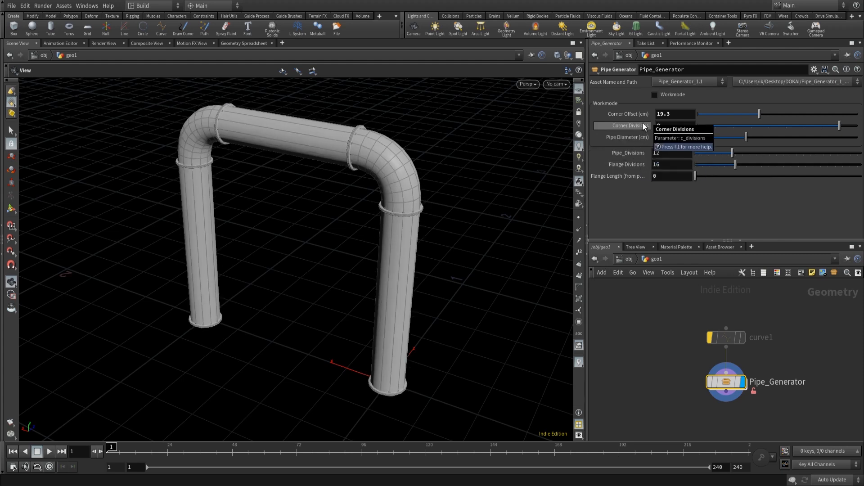
{"action": "middle_click", "coordinate": [642, 124], "text": "ctrl"}
{"action": "middle_click", "coordinate": [647, 113], "text": "ctrl"}
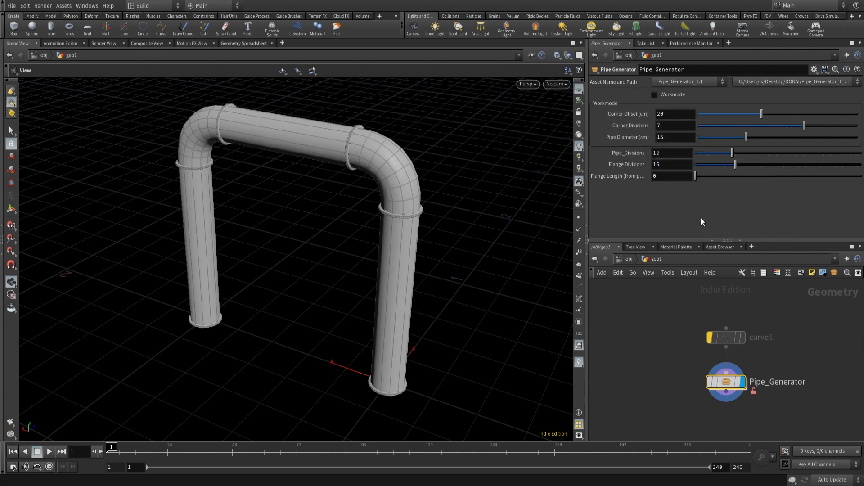
- Set the asset's Flange Length to 3
{"action": "left_click_drag", "start_coordinate": [696, 176], "coordinate": [737, 177]}
{"action": "left_click", "coordinate": [671, 177]}
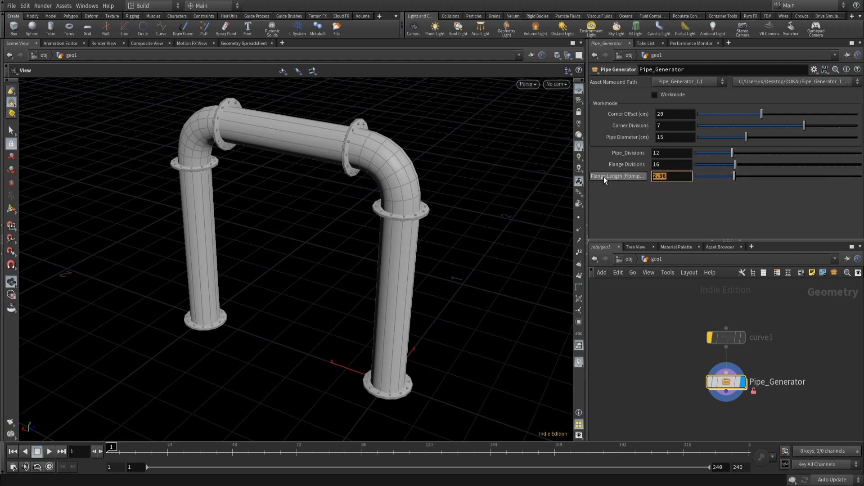
{"action": "type", "text": "3"}
{"action": "key", "text": "Return"}
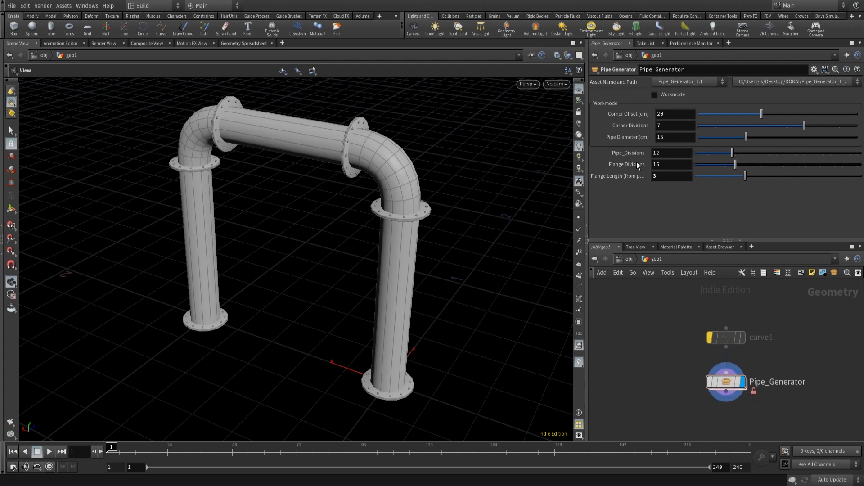
- In the asset's type properties, set the Flange Length parameter's default to 3 and accept the change
{"action": "right_click", "coordinate": [729, 370]}
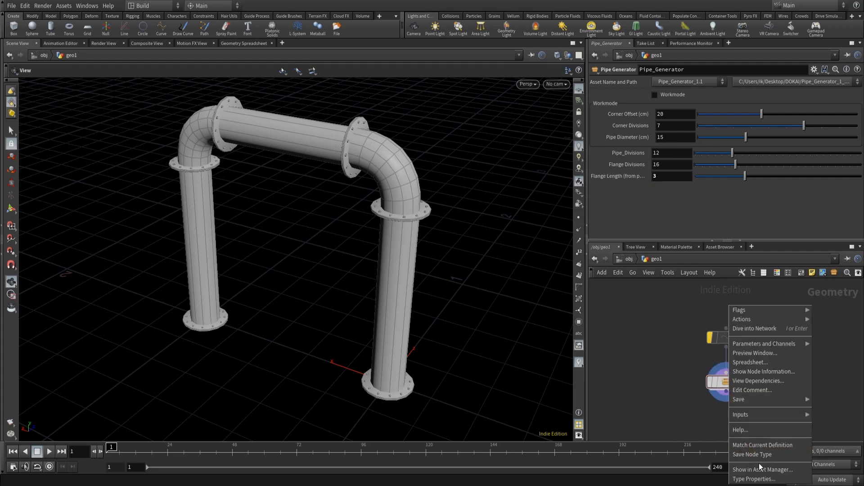
{"action": "left_click", "coordinate": [757, 479]}
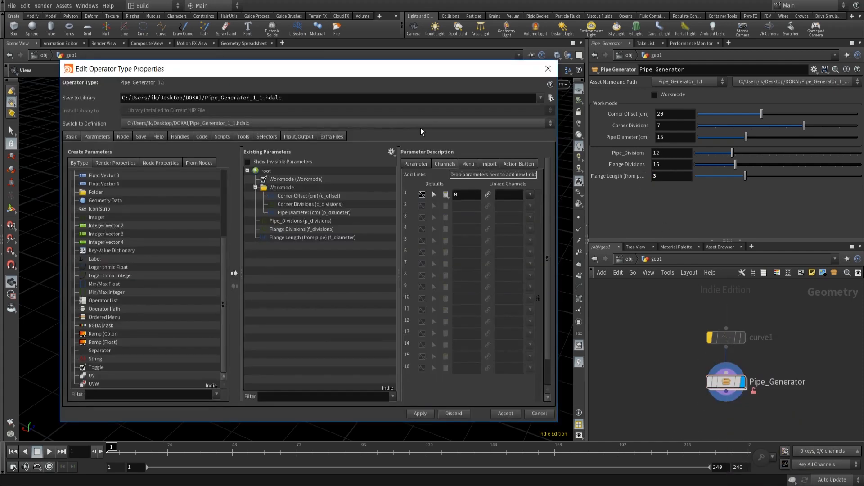
{"action": "left_click", "coordinate": [289, 238]}
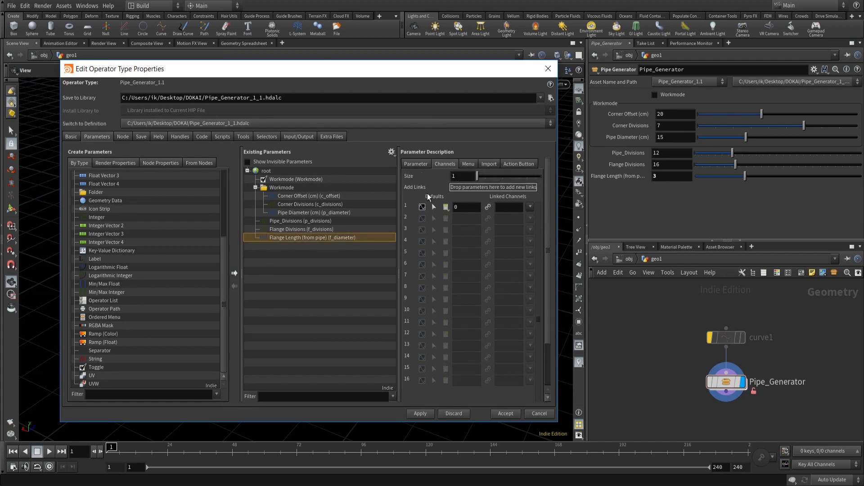
{"action": "type", "text": "3"}
{"action": "left_click", "coordinate": [505, 414]}
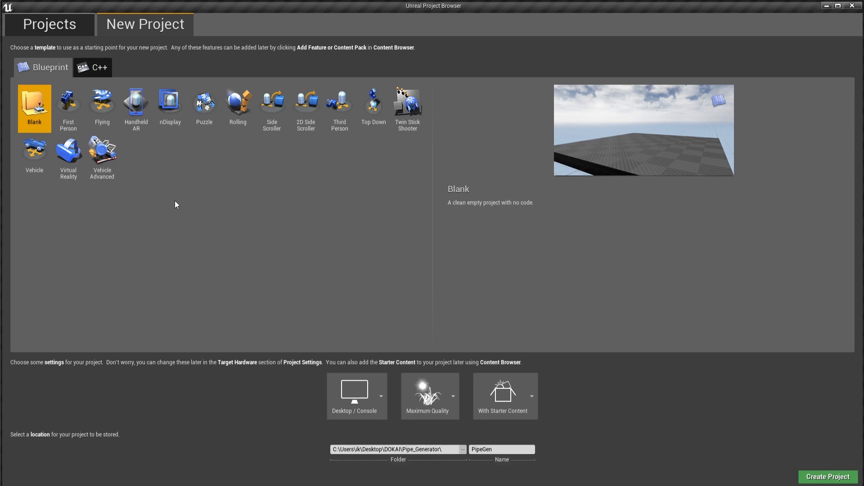
- Switch to Unreal and create a new project named PipeGen from the Third Person Blueprint template
{"action": "left_click", "coordinate": [340, 111]}
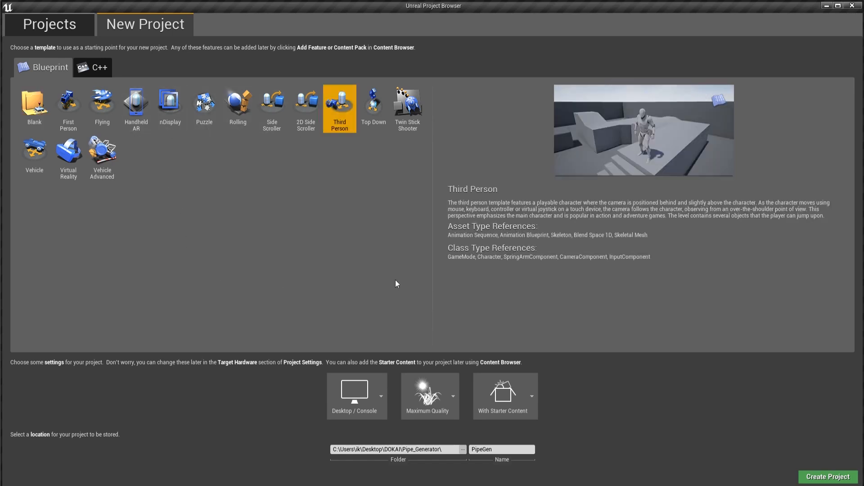
{"action": "left_click", "coordinate": [840, 474]}
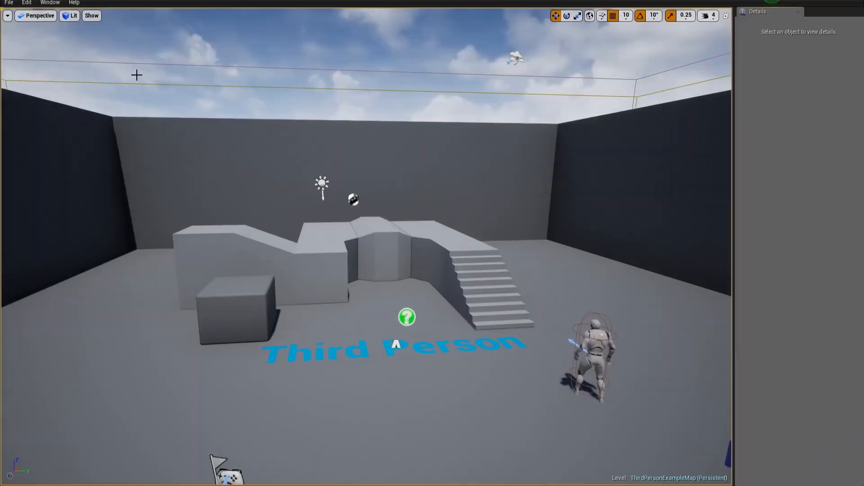
- Open the Details, World Outliner and World Settings panels and dock the World Outliner above World Settings
{"action": "left_click", "coordinate": [50, 2]}
{"action": "left_click", "coordinate": [74, 129]}
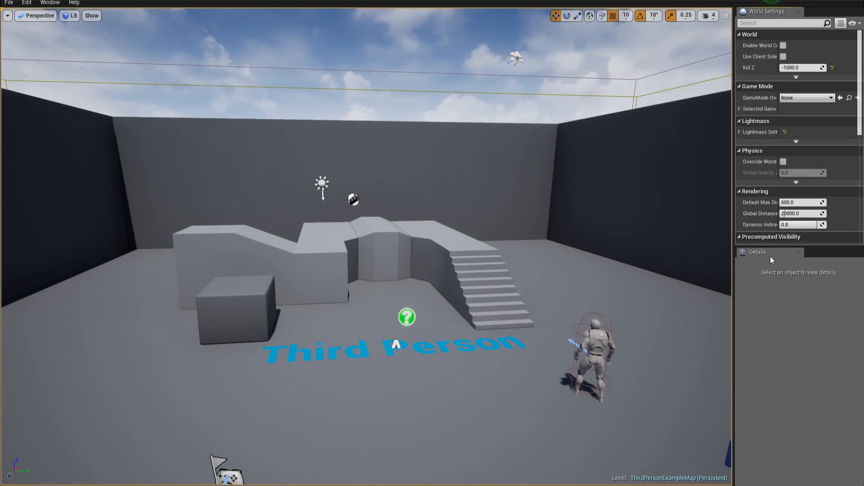
{"action": "left_click", "coordinate": [50, 3]}
{"action": "left_click", "coordinate": [76, 119]}
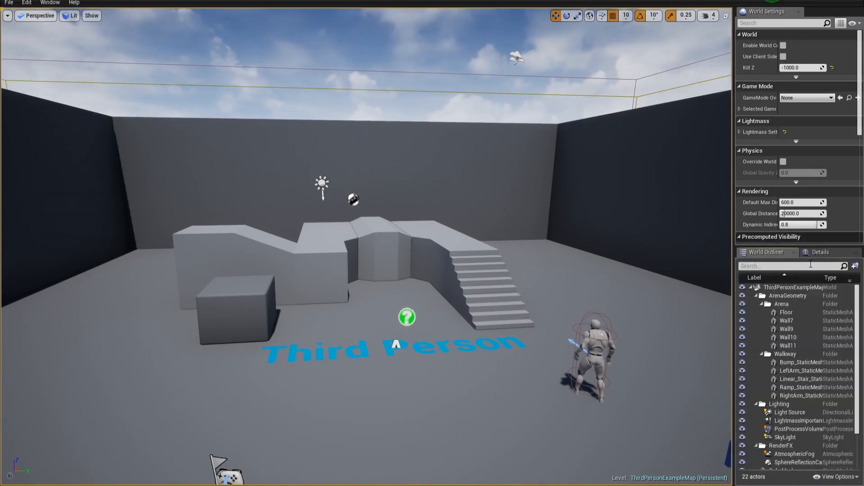
{"action": "left_click_drag", "start_coordinate": [765, 255], "coordinate": [799, 21]}
- Open the Content Browser, browse into StarterContent's Materials folder and enlarge the browser area
{"action": "left_click", "coordinate": [50, 2]}
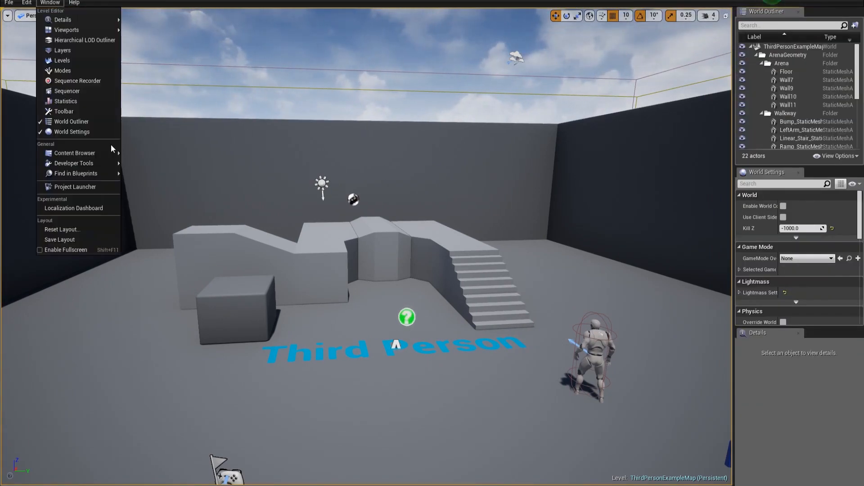
{"action": "left_click", "coordinate": [81, 151]}
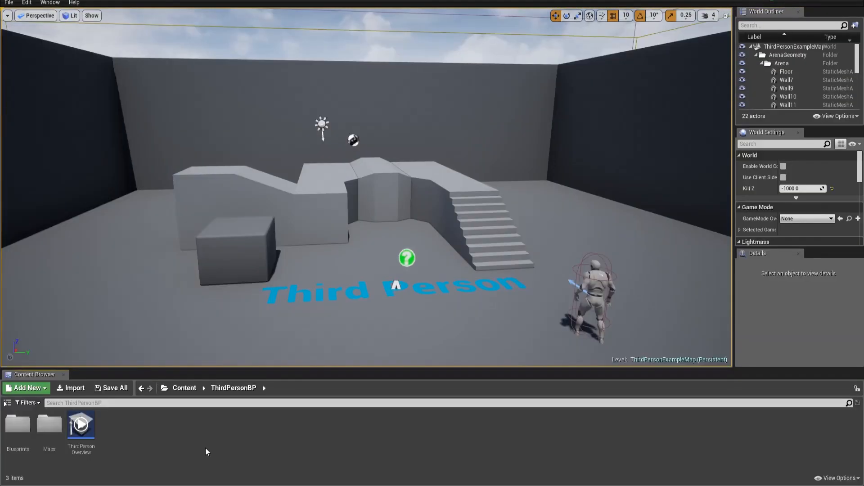
{"action": "left_click", "coordinate": [185, 388]}
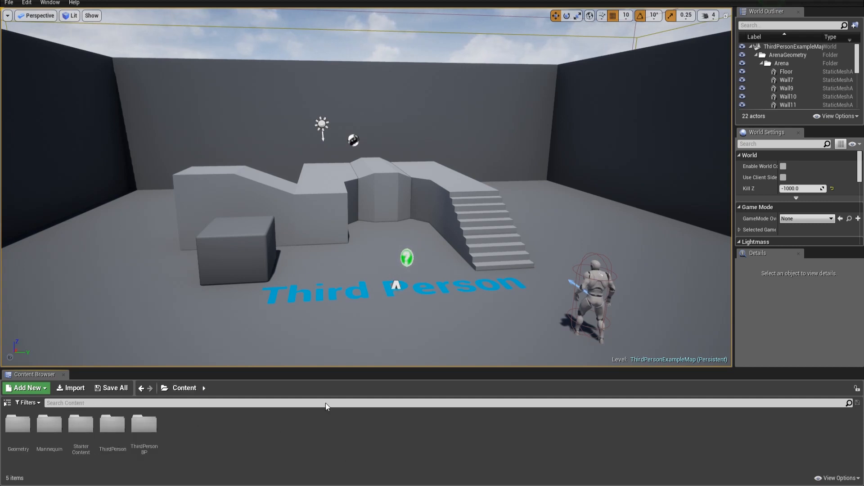
{"action": "double_click", "coordinate": [83, 428]}
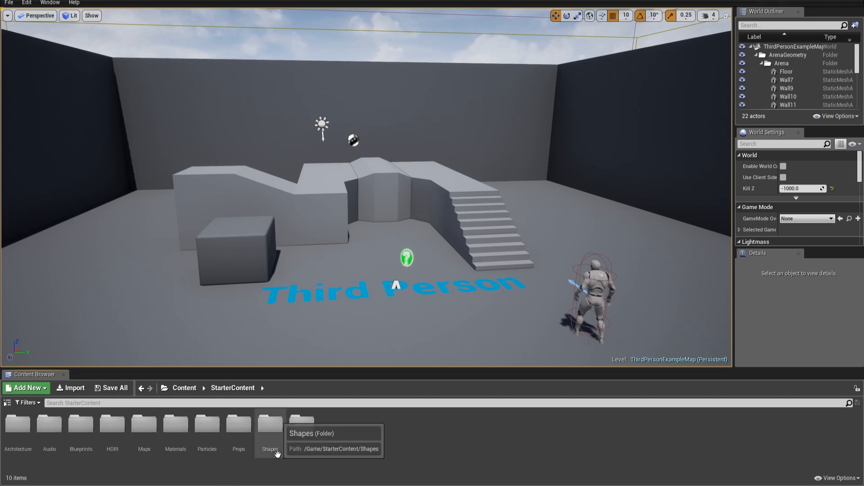
{"action": "double_click", "coordinate": [176, 428]}
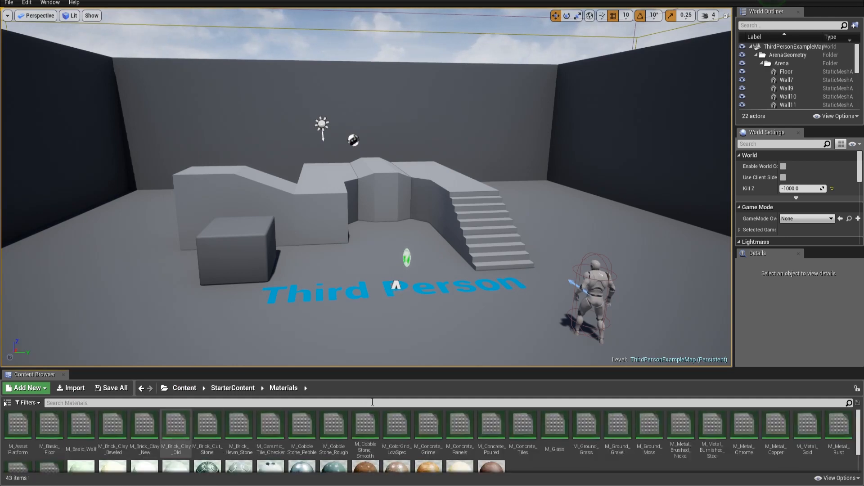
{"action": "left_click_drag", "start_coordinate": [362, 368], "coordinate": [363, 266]}
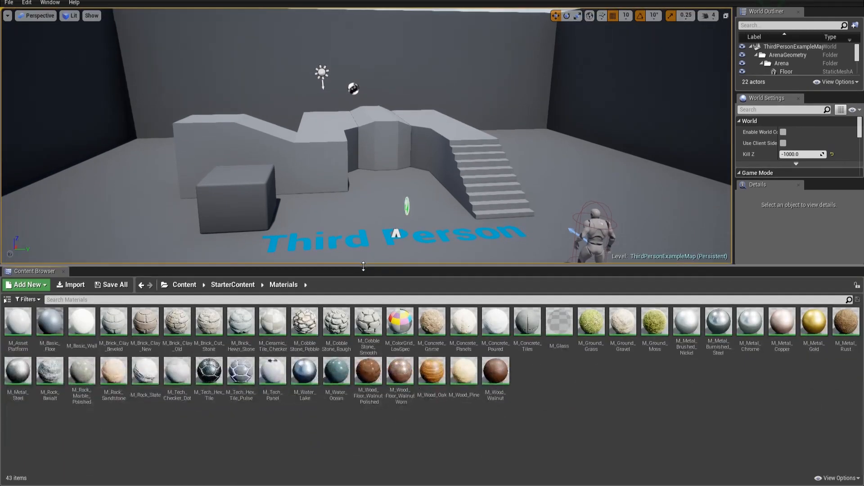
- Increase the Content Browser's thumbnail scale
{"action": "left_click", "coordinate": [852, 478]}
{"action": "left_click", "coordinate": [825, 447]}
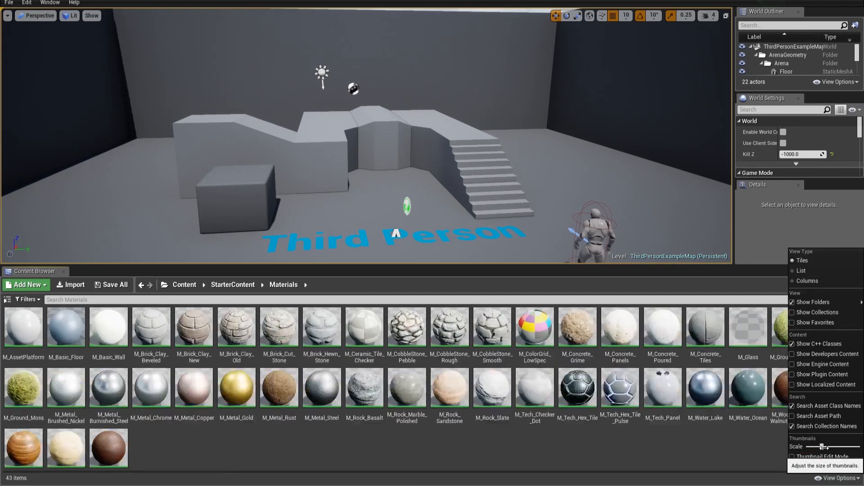
{"action": "left_click", "coordinate": [712, 450]}
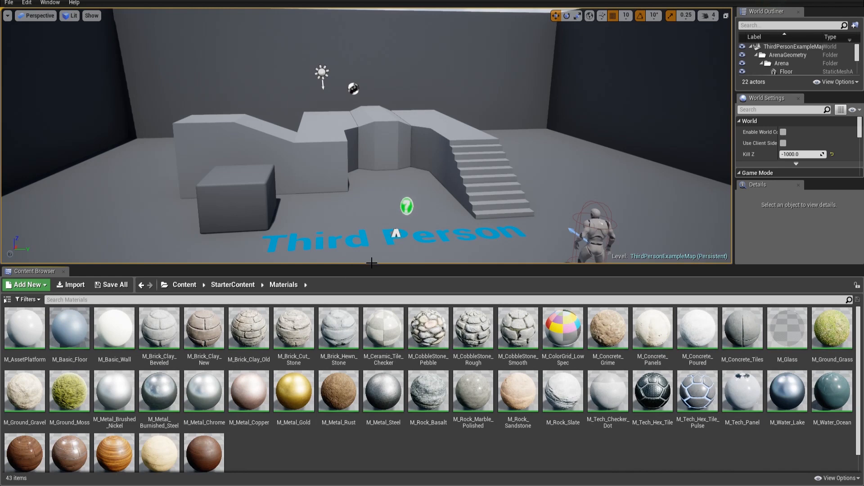
{"action": "left_click_drag", "start_coordinate": [375, 264], "coordinate": [360, 280]}
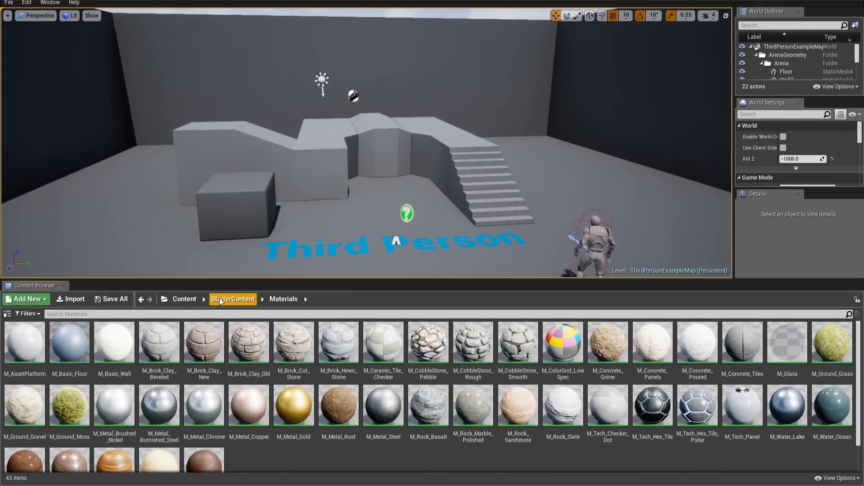
- Create a folder named PipeGenerator in Content and open it
{"action": "left_click", "coordinate": [183, 299]}
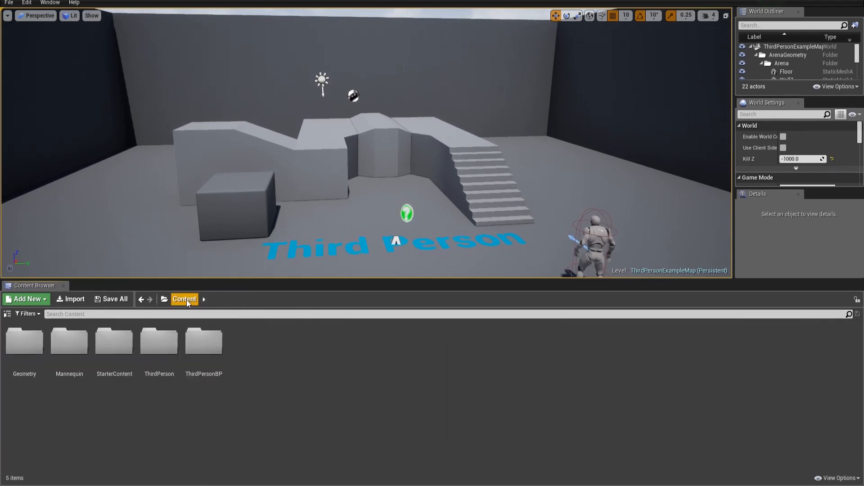
{"action": "right_click", "coordinate": [267, 350]}
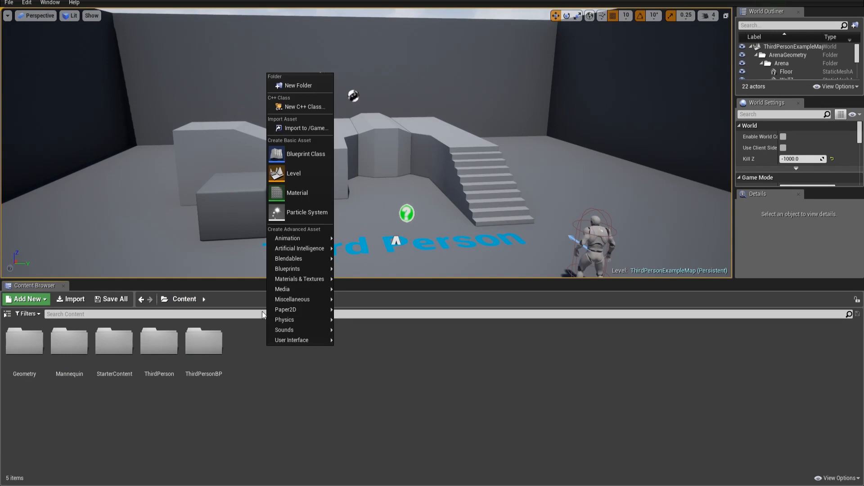
{"action": "left_click", "coordinate": [298, 86]}
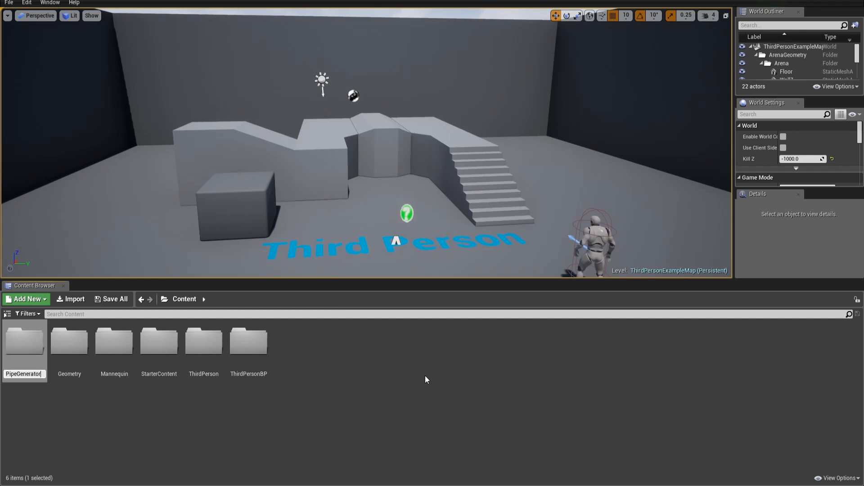
{"action": "type", "text": "PipeGenerator"}
{"action": "key", "text": "Return"}
{"action": "key", "text": "Return"}
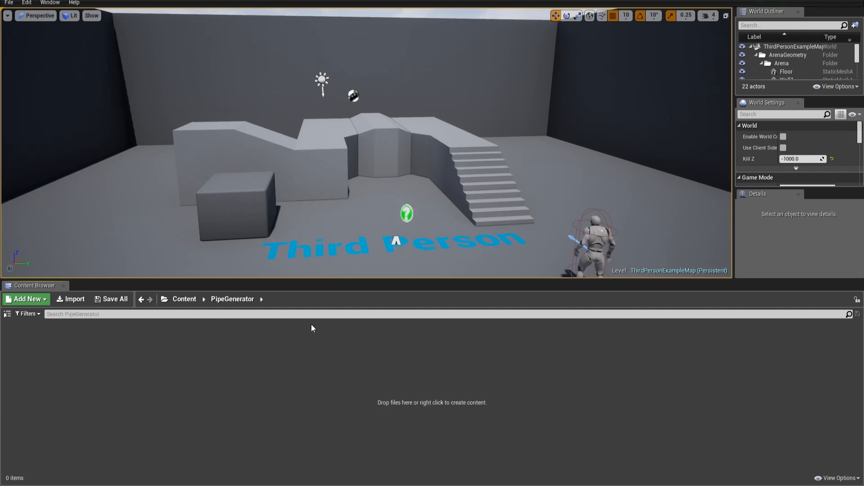
- Import the Pipe_Generator_1_1.hdalc file from the Desktop's DOKAI folder
{"action": "left_click", "coordinate": [65, 303]}
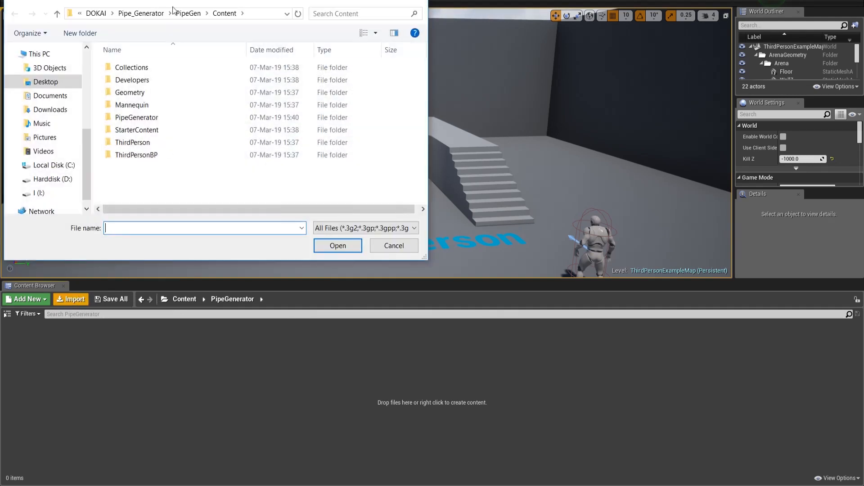
{"action": "left_click", "coordinate": [262, 14]}
{"action": "type", "text": "C:/Users/ik/Desktop/DOKAI/"}
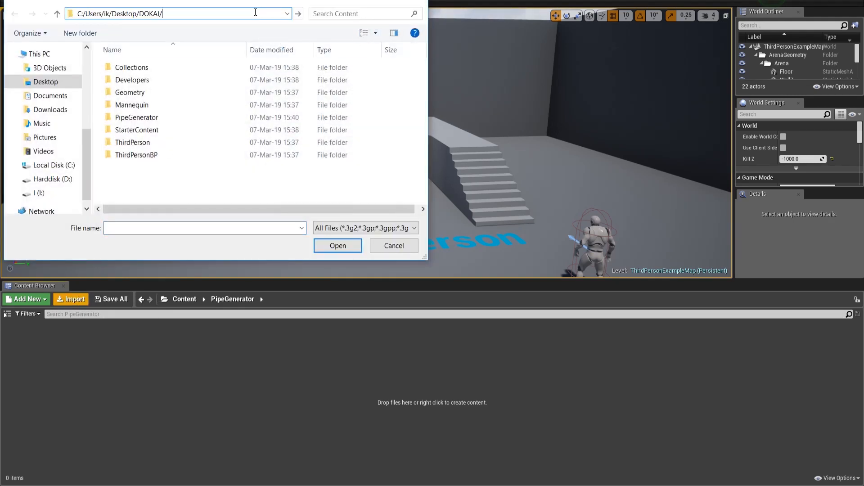
{"action": "key", "text": "Return"}
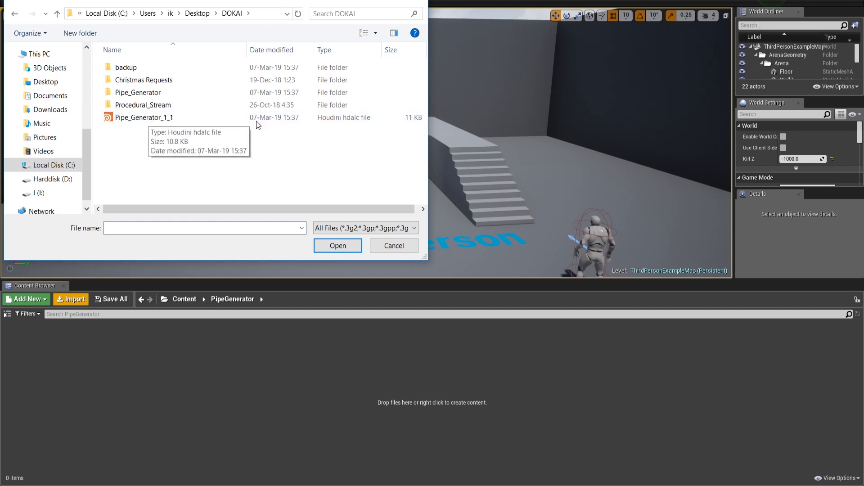
{"action": "left_click", "coordinate": [151, 118]}
{"action": "left_click", "coordinate": [328, 246]}
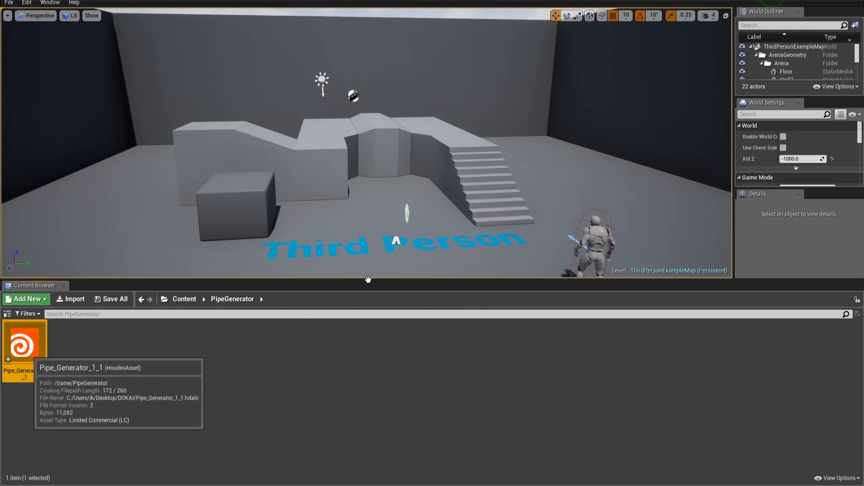
- Place the Pipe_Generator_1_1 asset into the level in front of the blocks
{"action": "left_click_drag", "start_coordinate": [368, 280], "coordinate": [361, 221]}
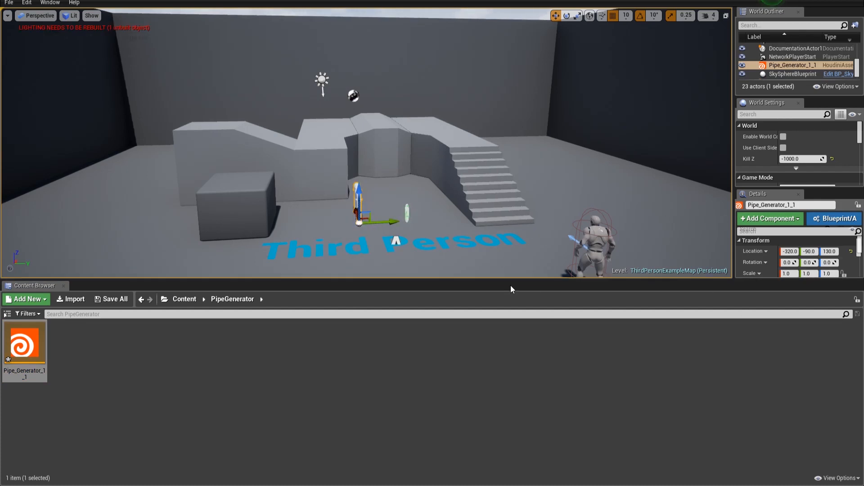
{"action": "left_click_drag", "start_coordinate": [510, 280], "coordinate": [502, 366]}
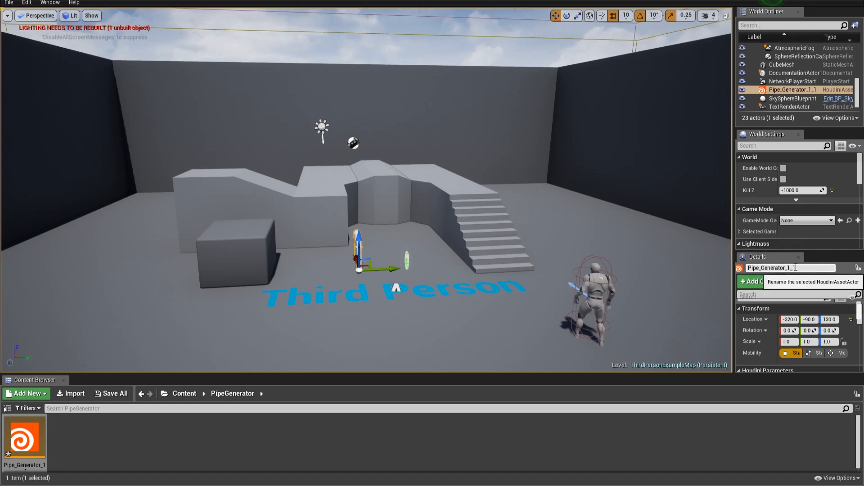
{"action": "left_click", "coordinate": [798, 135]}
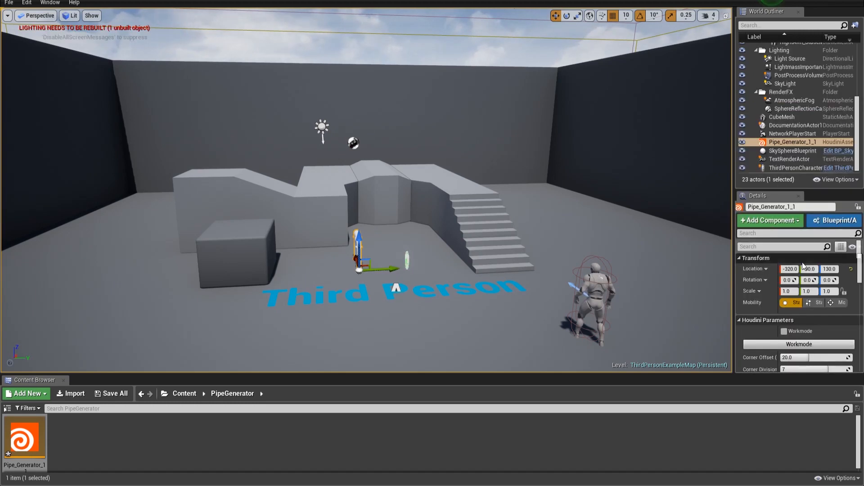
{"action": "scroll", "coordinate": [786, 284], "scroll_direction": "down", "scroll_amount": 2}
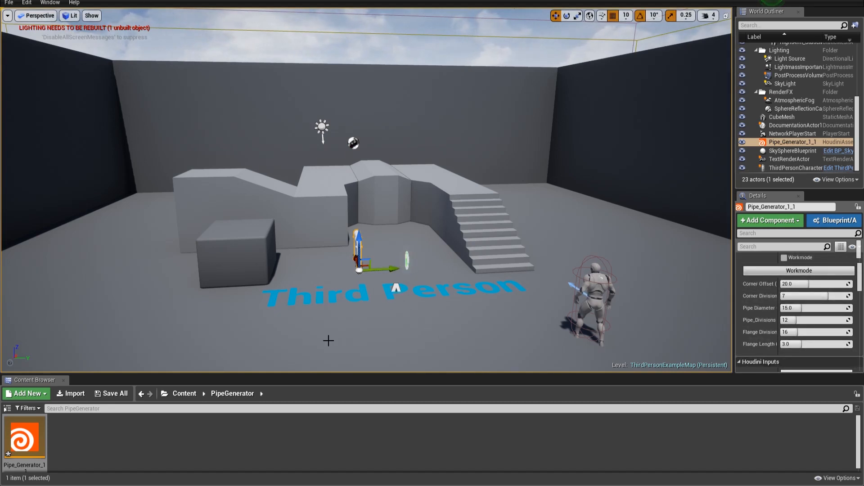
- Set the placed pipe's Corner Divisions to 2
{"action": "right_click_drag", "start_coordinate": [352, 322], "coordinate": [353, 370]}
{"action": "key", "text": "w"}
{"action": "key", "text": "w"}
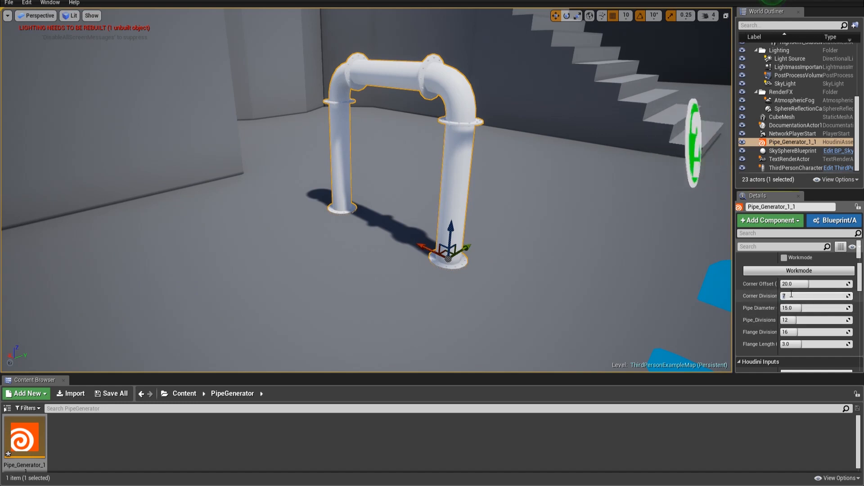
{"action": "key", "text": "Return"}
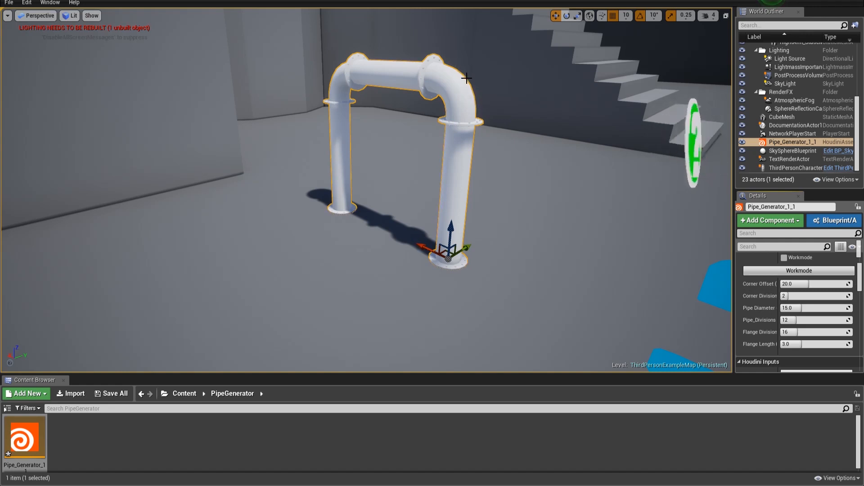
- Set the placed pipe's Pipe Diameter to 20
{"action": "left_click", "coordinate": [800, 309]}
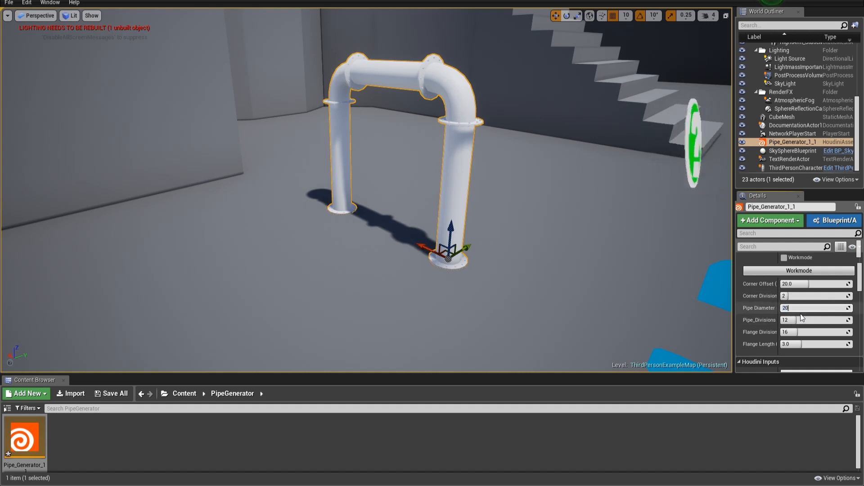
{"action": "type", "text": "20"}
{"action": "key", "text": "Return"}
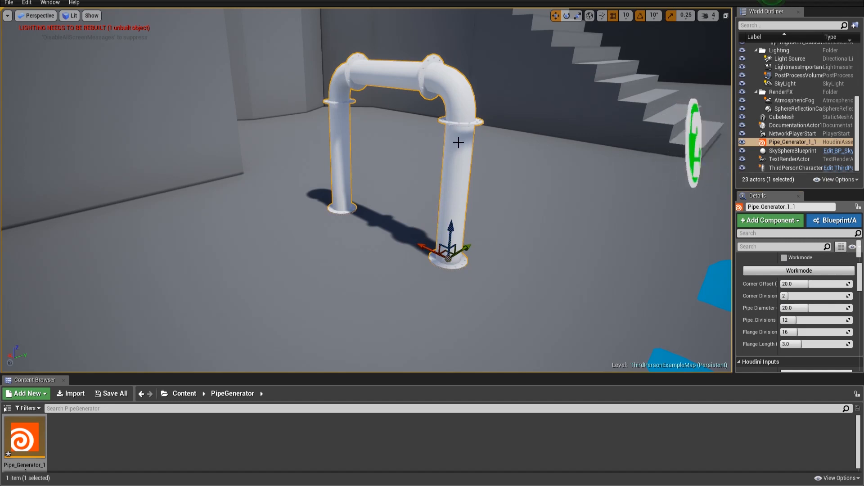
- Rebuild the placed pipe actor and set its Corner Divisions to 12
{"action": "right_click", "coordinate": [767, 144]}
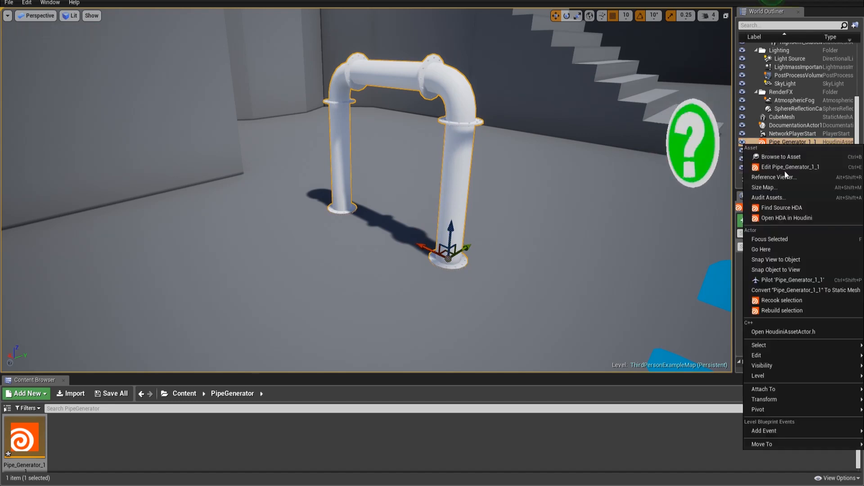
{"action": "left_click", "coordinate": [778, 310]}
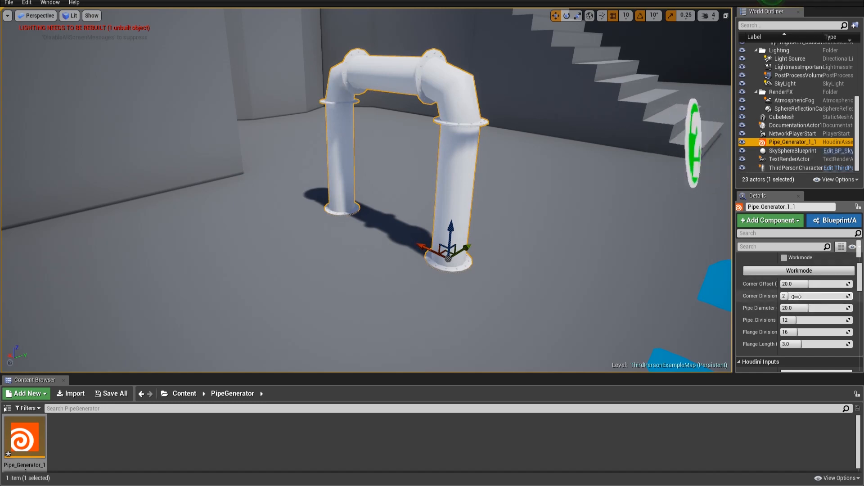
{"action": "type", "text": "12"}
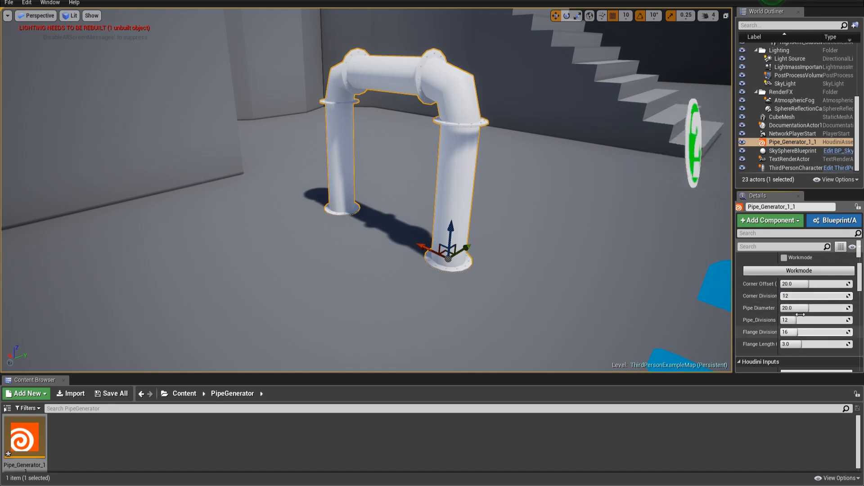
- Set the placed pipe's Pipe Diameter to 15 and rebuild the actor
{"action": "left_click", "coordinate": [801, 310]}
{"action": "key", "text": "Return"}
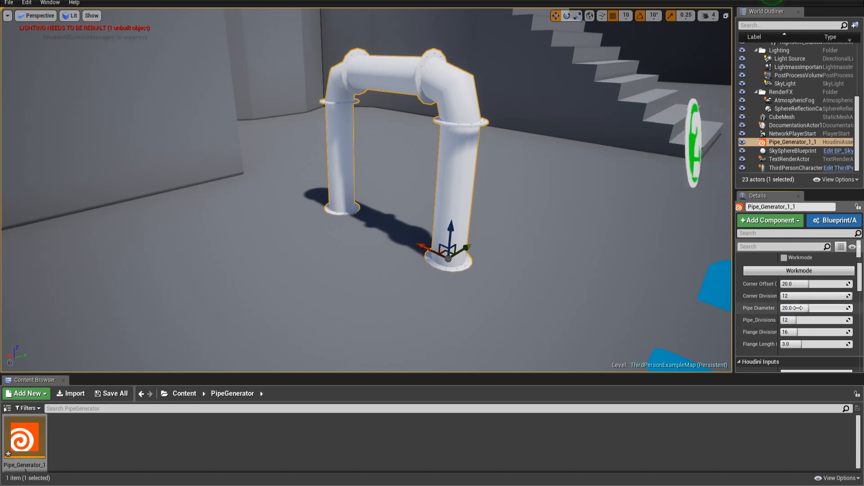
{"action": "left_click", "coordinate": [799, 309]}
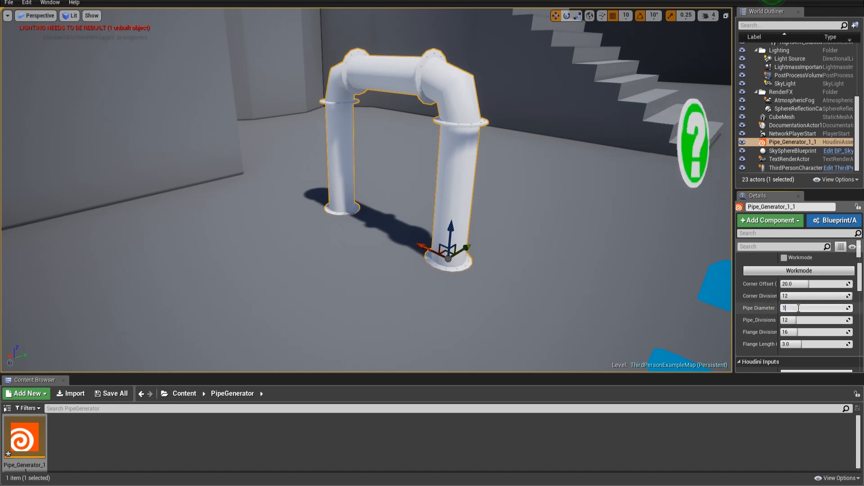
{"action": "type", "text": "15"}
{"action": "key", "text": "Return"}
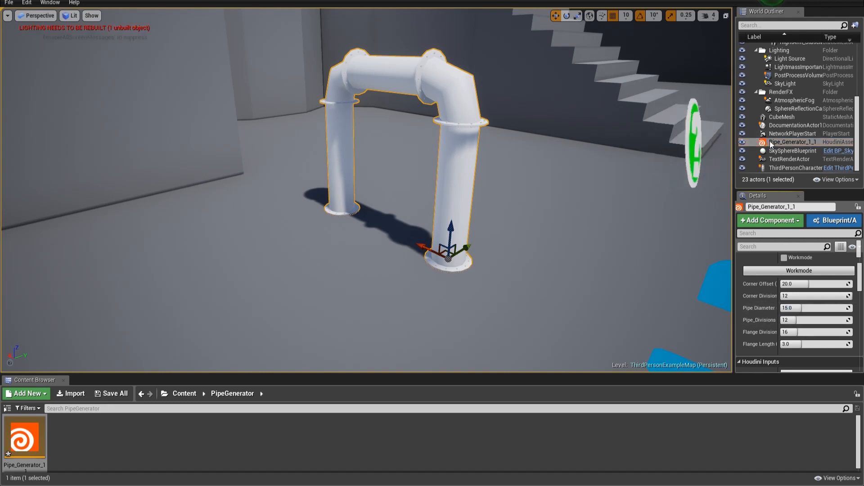
{"action": "right_click", "coordinate": [770, 141]}
{"action": "left_click", "coordinate": [781, 307]}
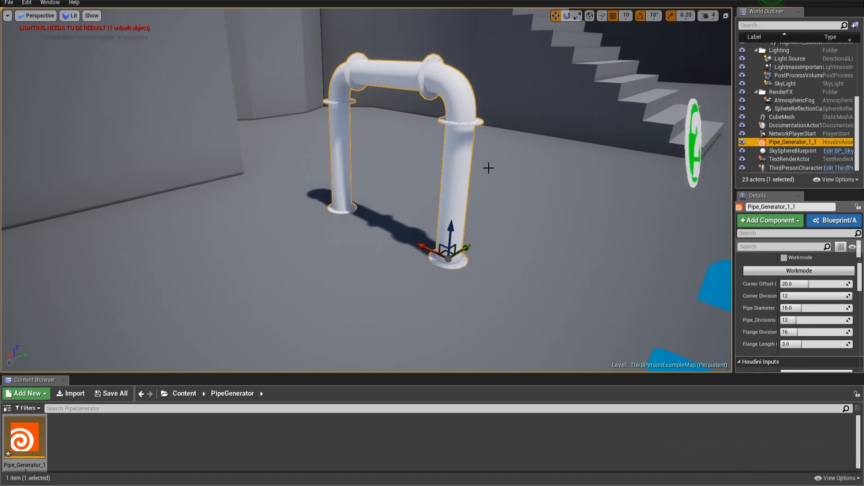
- Examine the pipe's Houdini Generated Meshes section in the actor details
{"action": "key", "text": "e"}
{"action": "key", "text": "w"}
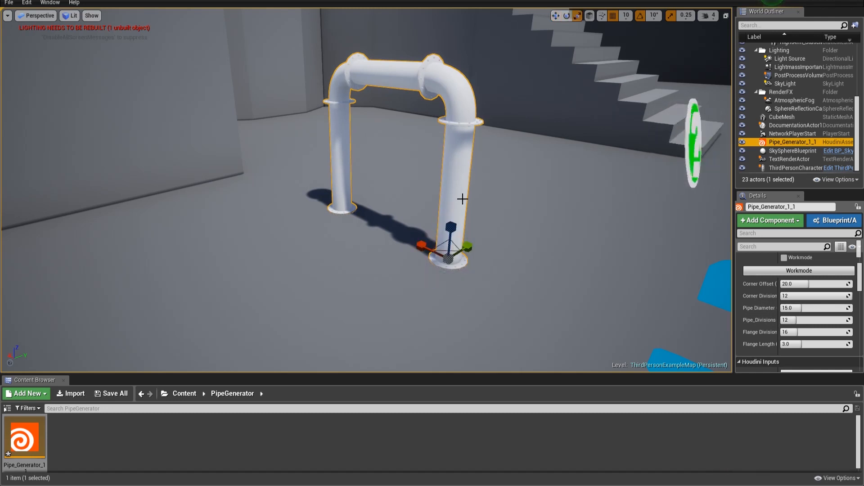
{"action": "key", "text": "r"}
{"action": "scroll", "coordinate": [804, 291], "scroll_direction": "down", "scroll_amount": 5}
{"action": "scroll", "coordinate": [805, 297], "scroll_direction": "down", "scroll_amount": 6}
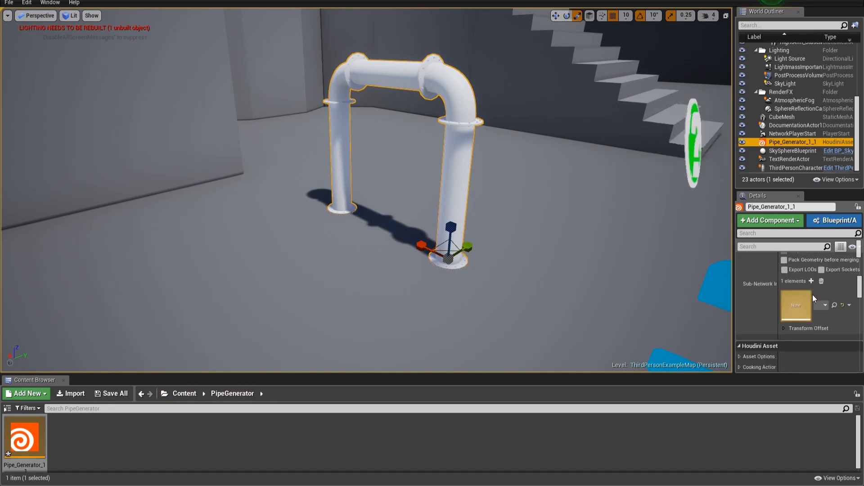
{"action": "scroll", "coordinate": [828, 290], "scroll_direction": "down", "scroll_amount": 4}
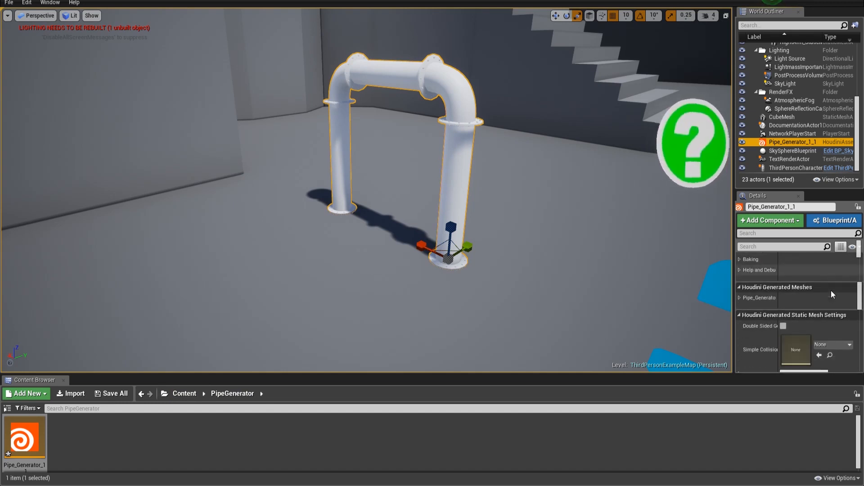
{"action": "left_click", "coordinate": [740, 268]}
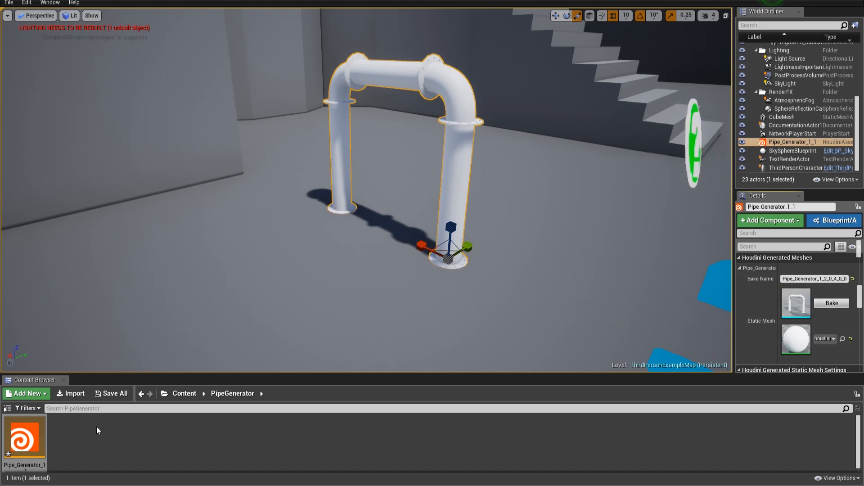
- Open StarterContent's Materials folder and copy the reference of M_Metal_Burnished_Steel
{"action": "left_click", "coordinate": [183, 395]}
{"action": "double_click", "coordinate": [159, 435]}
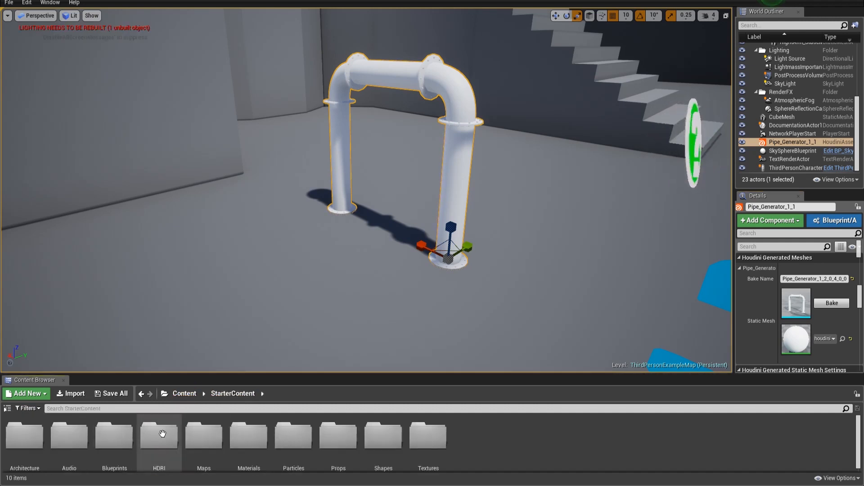
{"action": "double_click", "coordinate": [249, 436]}
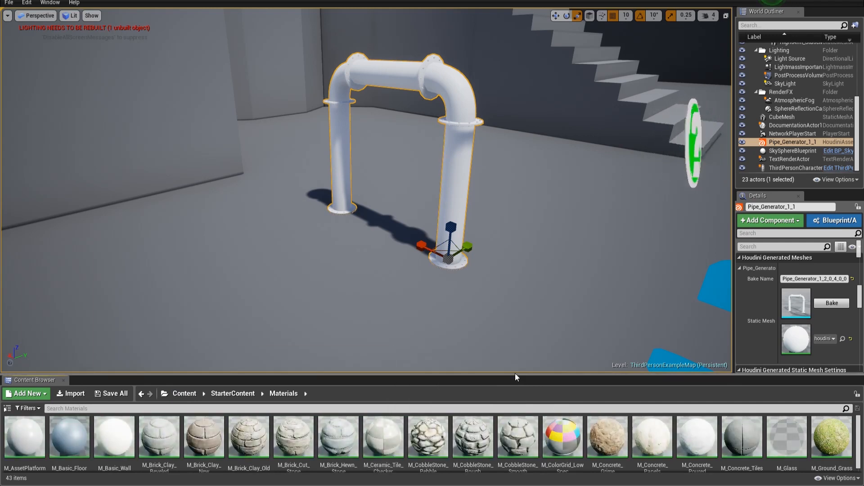
{"action": "left_click_drag", "start_coordinate": [521, 374], "coordinate": [522, 260]}
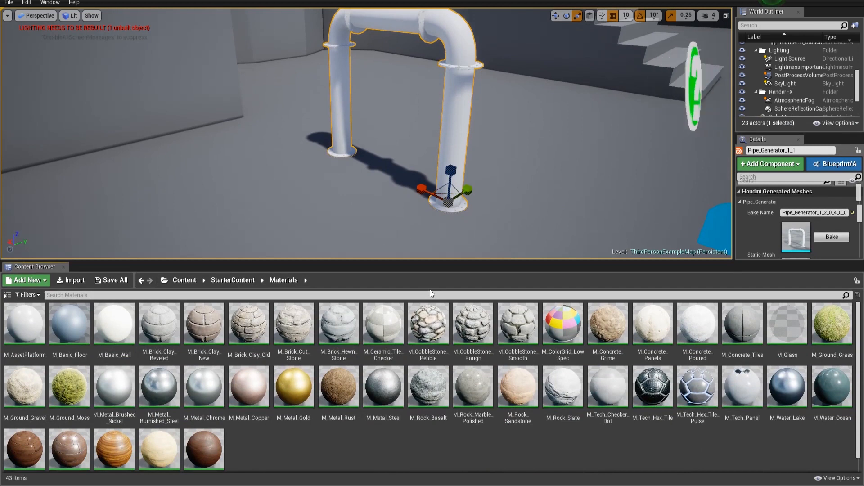
{"action": "right_click", "coordinate": [148, 381]}
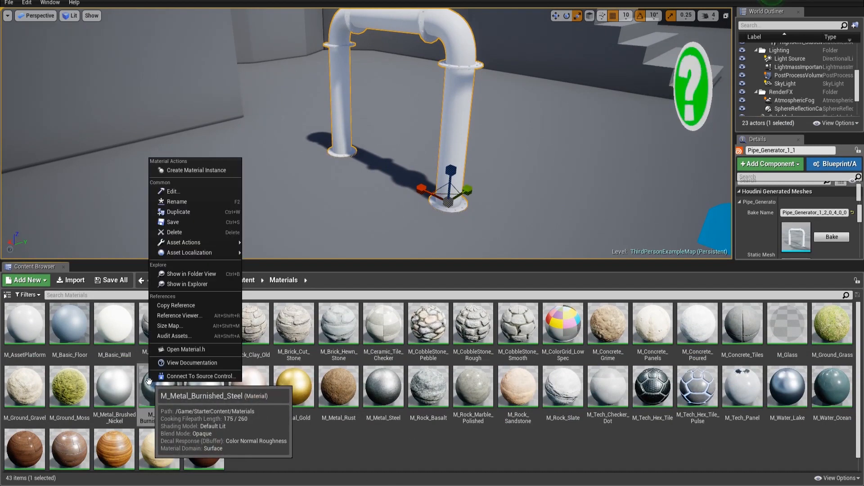
{"action": "left_click", "coordinate": [188, 305]}
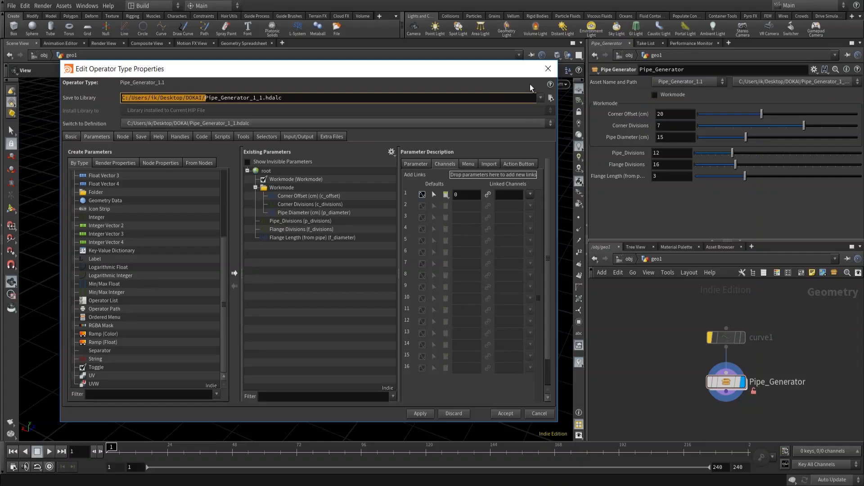
- Inside the Pipe_Generator asset in Houdini, insert an Unreal Material attribute node between merge1 and normal1
{"action": "left_click", "coordinate": [550, 67]}
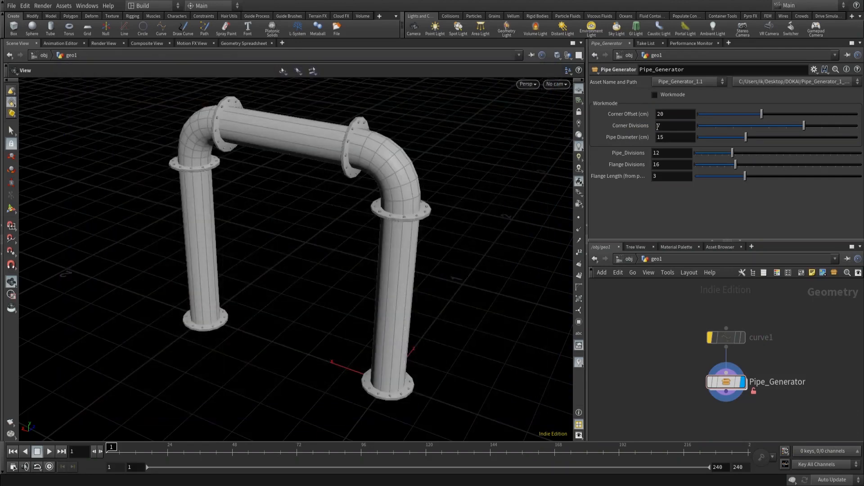
{"action": "double_click", "coordinate": [727, 382]}
{"action": "middle_click_drag", "start_coordinate": [814, 421], "coordinate": [782, 359]}
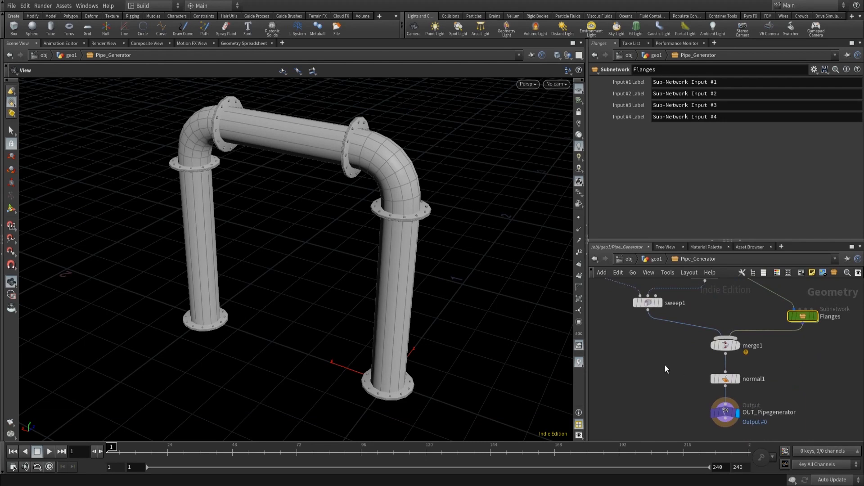
{"action": "key", "text": "Tab"}
{"action": "type", "text": "unreal"}
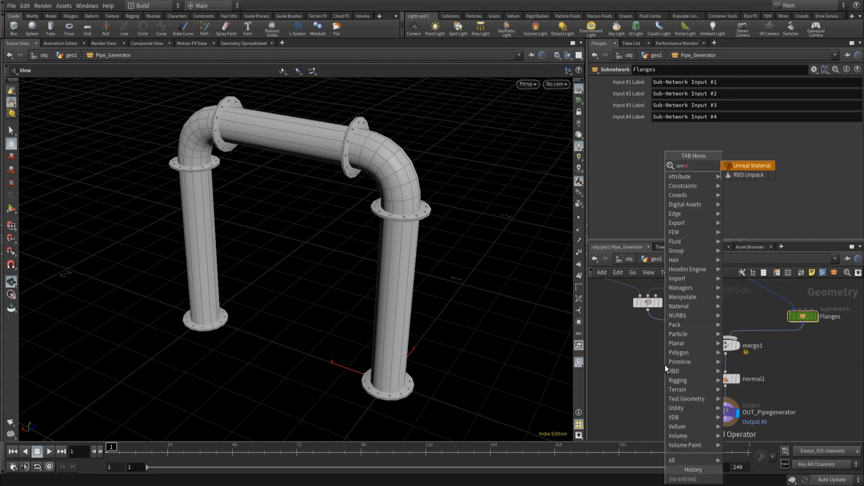
{"action": "key", "text": "Return"}
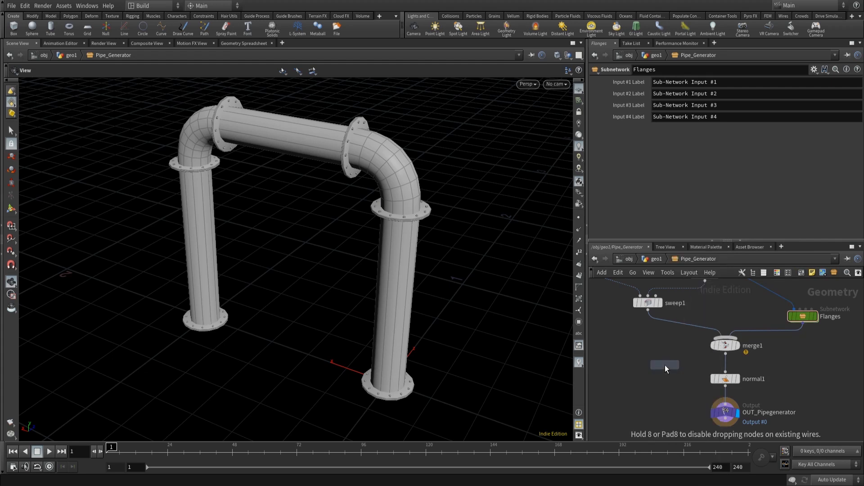
{"action": "left_click", "coordinate": [666, 365]}
{"action": "mouse_move", "coordinate": [653, 373]}
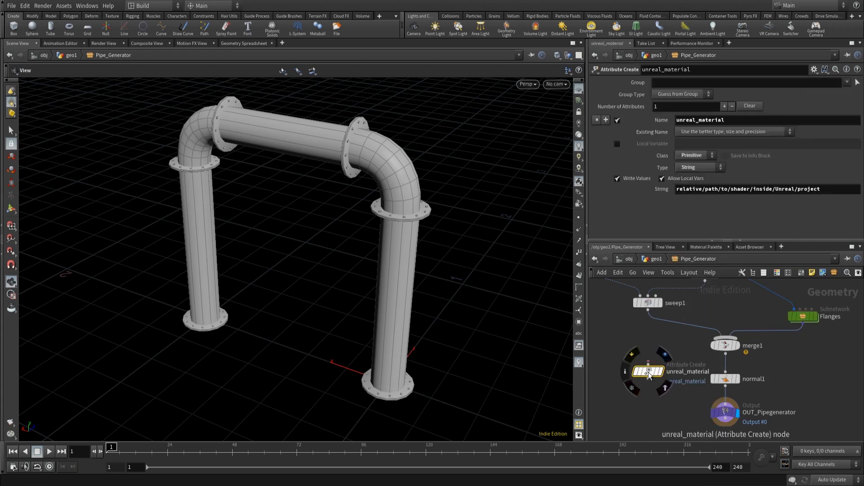
{"action": "left_click_drag", "start_coordinate": [648, 372], "coordinate": [725, 374]}
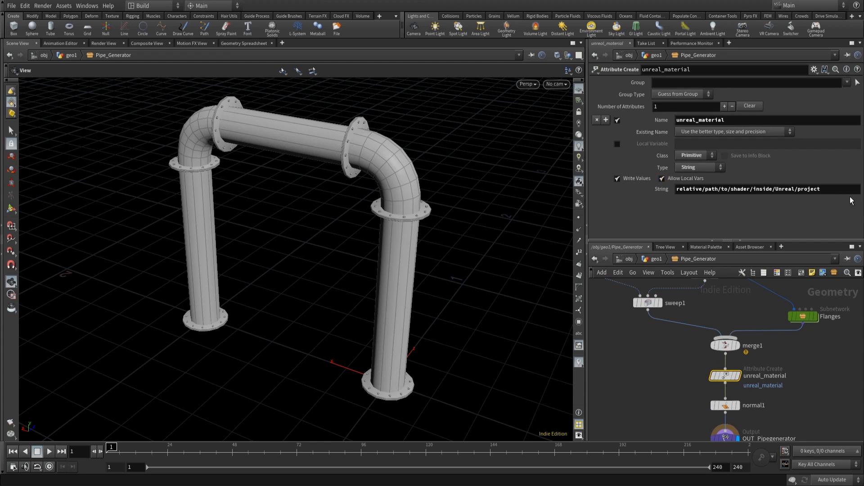
- Set the unreal_material string to /Game/StarterContent/Materials/M_Metal_Burnished_Steel.M_Metal_Burnished_Steel by pasting the reference and trimming its wrapper
{"action": "left_click_drag", "start_coordinate": [824, 189], "coordinate": [678, 189]}
{"action": "key", "text": "ctrl+v"}
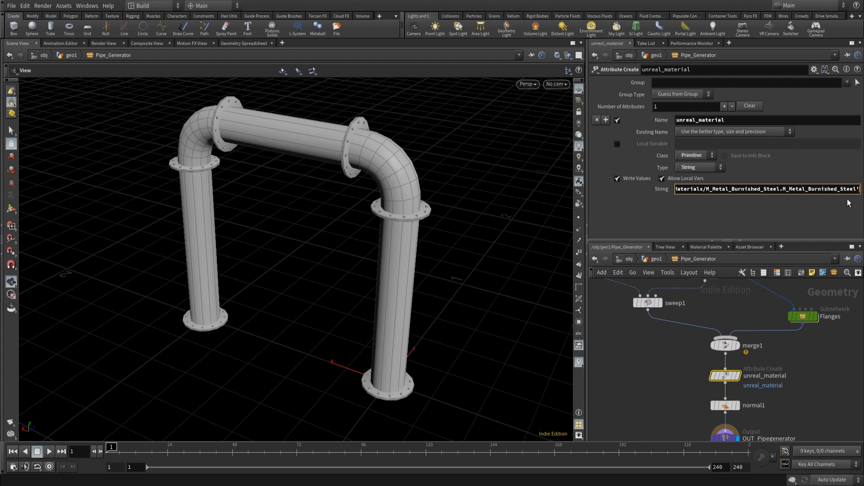
{"action": "key", "text": "Return"}
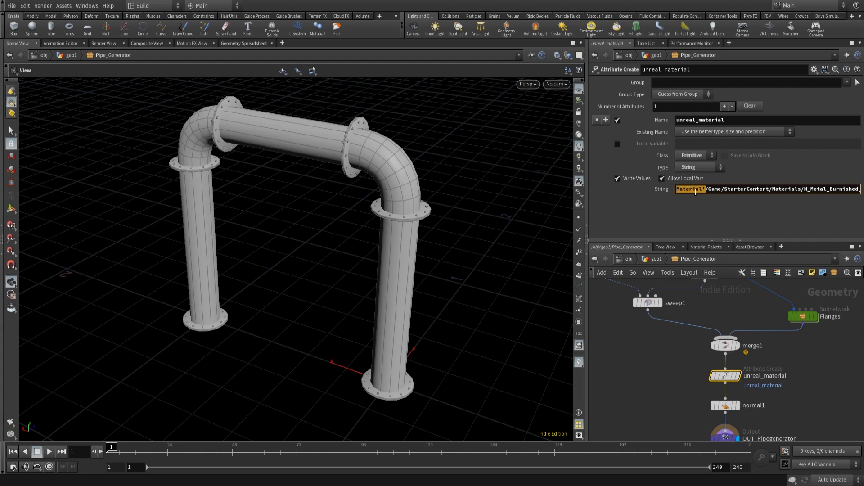
{"action": "key", "text": "BackSpace"}
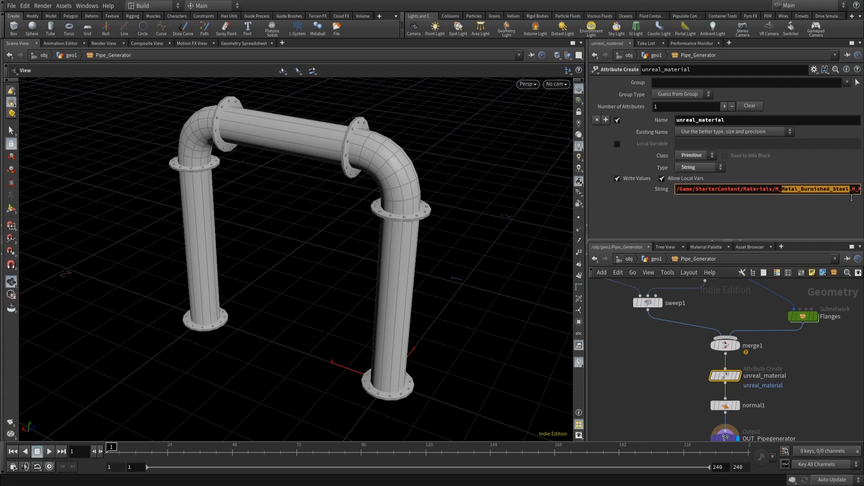
{"action": "left_click_drag", "start_coordinate": [851, 197], "coordinate": [862, 201]}
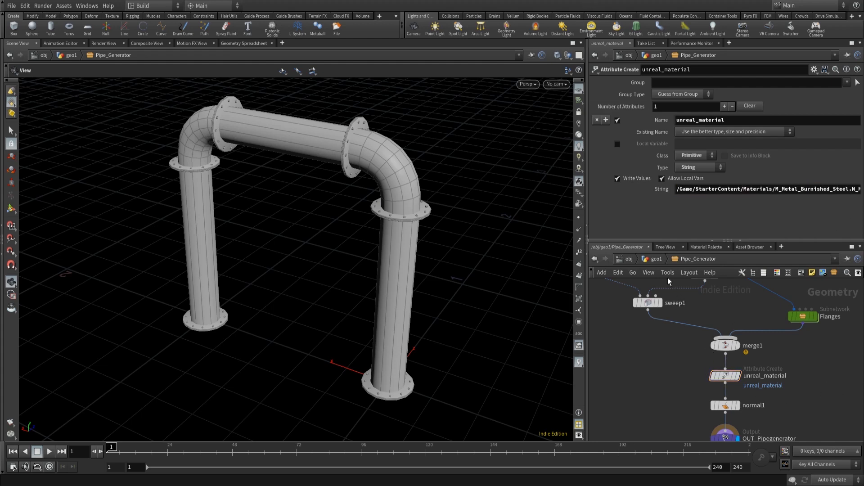
- Return to geo1 and save the Pipe_Generator node type
{"action": "left_click", "coordinate": [657, 259]}
{"action": "right_click", "coordinate": [729, 381]}
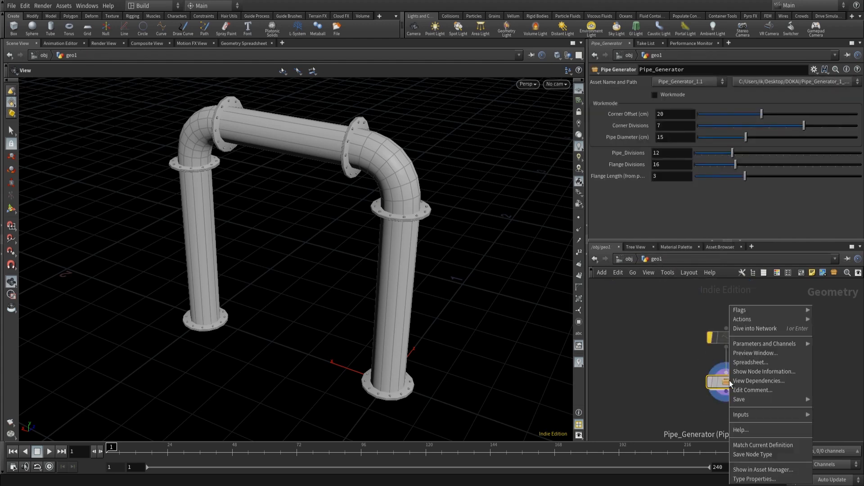
{"action": "left_click", "coordinate": [758, 455]}
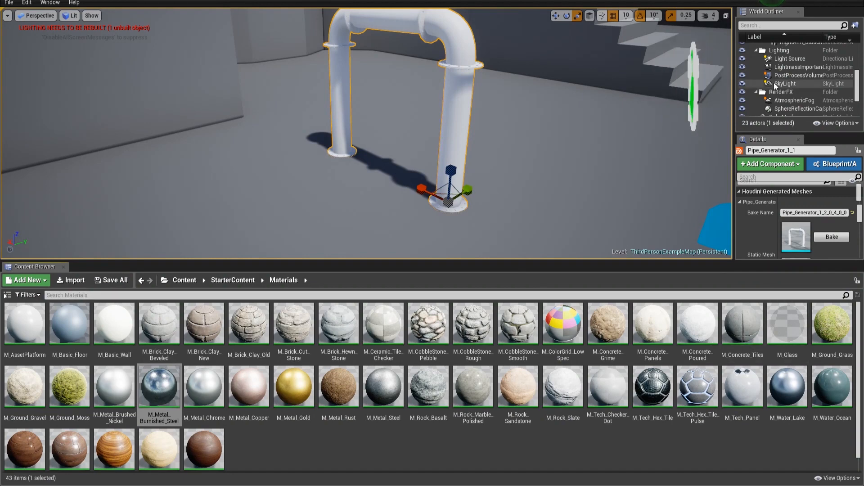
- Back in Unreal, rebuild the placed Pipe_Generator_1_1 actor
{"action": "scroll", "coordinate": [815, 83], "scroll_direction": "down", "scroll_amount": 4}
{"action": "right_click", "coordinate": [784, 87]}
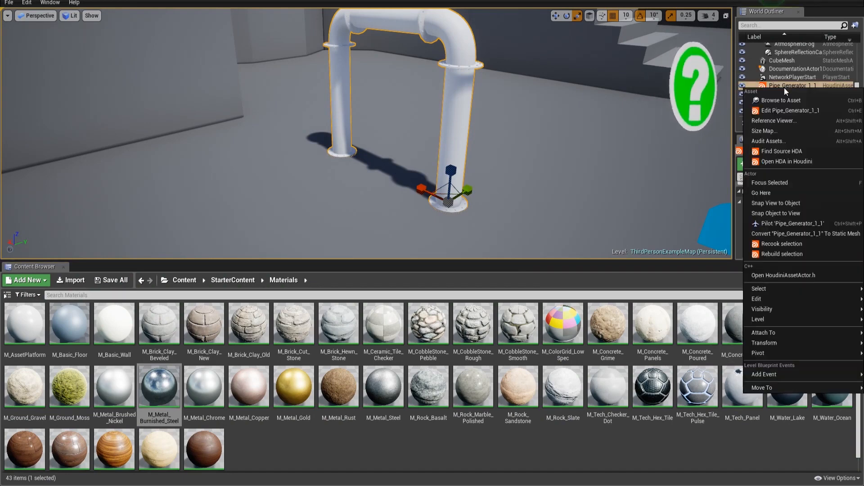
{"action": "left_click", "coordinate": [773, 254]}
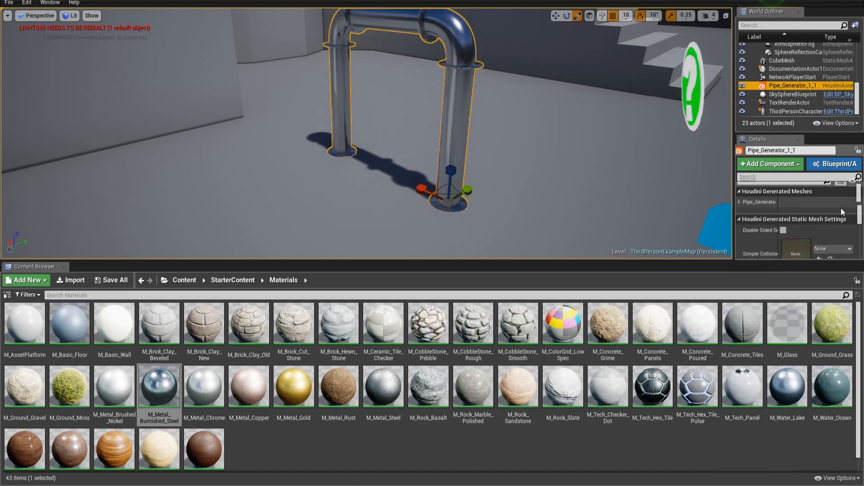
- Inspect the pipe's generated mesh material and its surface up close in the viewport
{"action": "scroll", "coordinate": [841, 210], "scroll_direction": "down", "scroll_amount": 5}
{"action": "scroll", "coordinate": [838, 225], "scroll_direction": "up", "scroll_amount": 5}
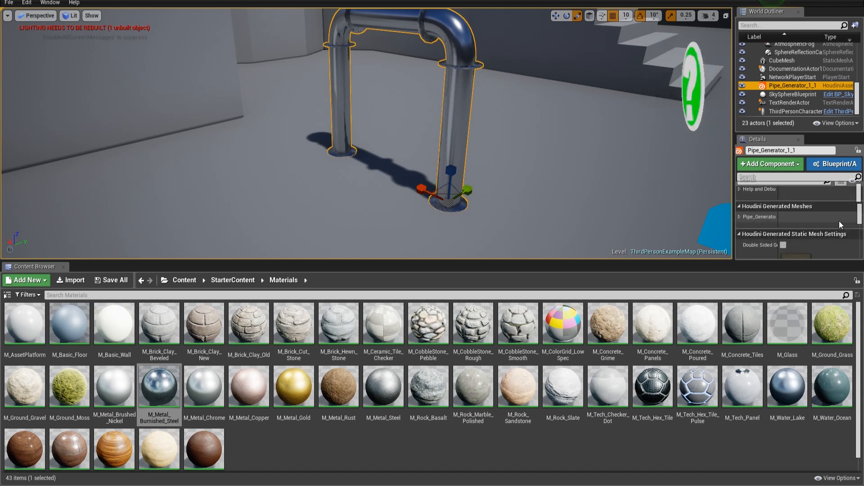
{"action": "left_click", "coordinate": [740, 217]}
{"action": "scroll", "coordinate": [817, 230], "scroll_direction": "down", "scroll_amount": 1}
{"action": "scroll", "coordinate": [811, 217], "scroll_direction": "down", "scroll_amount": 1}
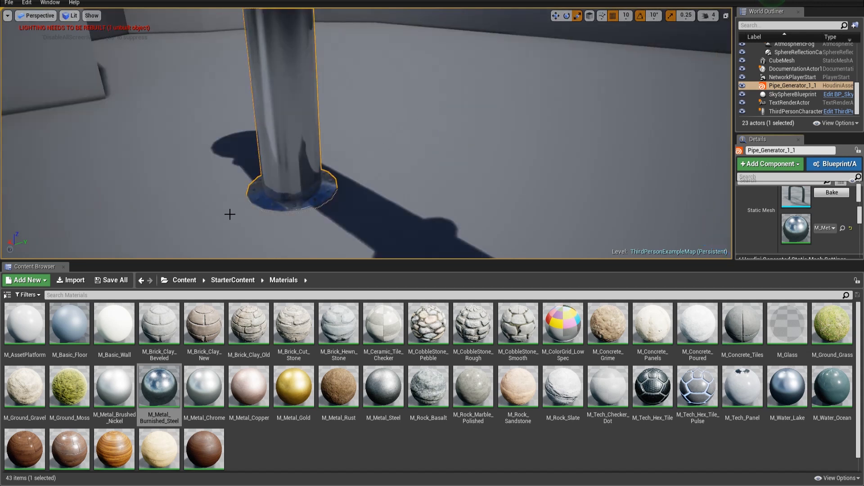
{"action": "right_click_drag", "start_coordinate": [230, 214], "coordinate": [228, 164]}
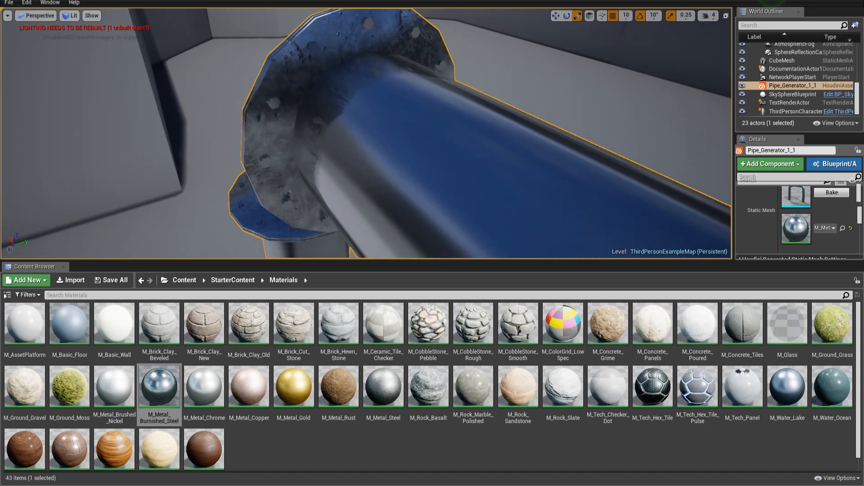
{"action": "right_click_drag", "start_coordinate": [265, 130], "coordinate": [262, 134]}
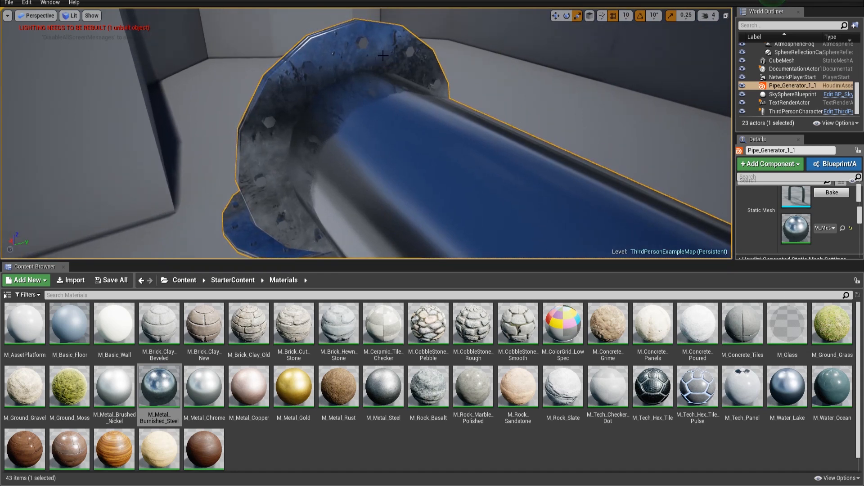
{"action": "right_click_drag", "start_coordinate": [469, 212], "coordinate": [539, 189]}
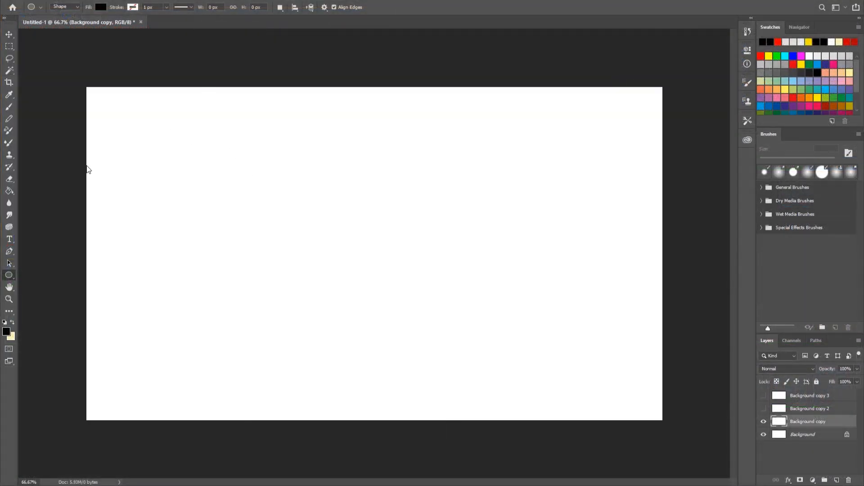
- Switch to Photoshop and draw a black circle about 288 px wide with the Ellipse tool
{"action": "left_click_drag", "start_coordinate": [158, 133], "coordinate": [245, 224], "text": "shift"}
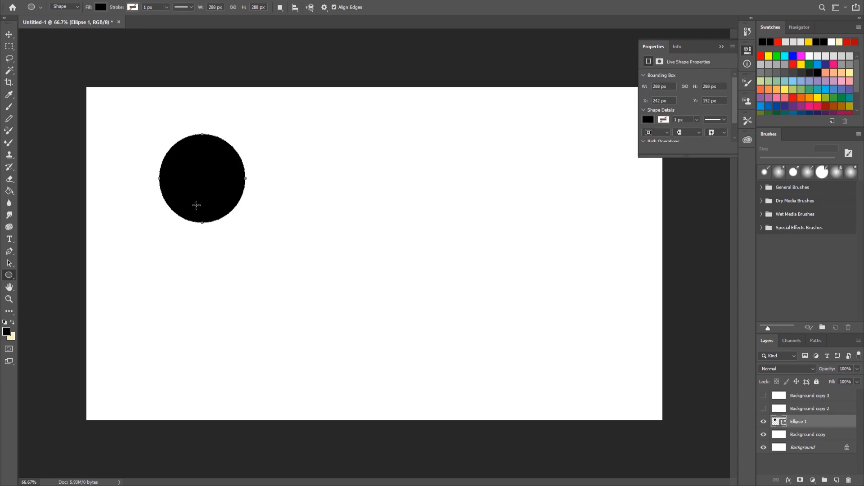
- Switch to the Brush tool and paint a wavy freehand stroke on the canvas's right half
{"action": "key", "text": "b"}
{"action": "left_click", "coordinate": [205, 158]}
{"action": "left_click", "coordinate": [386, 178]}
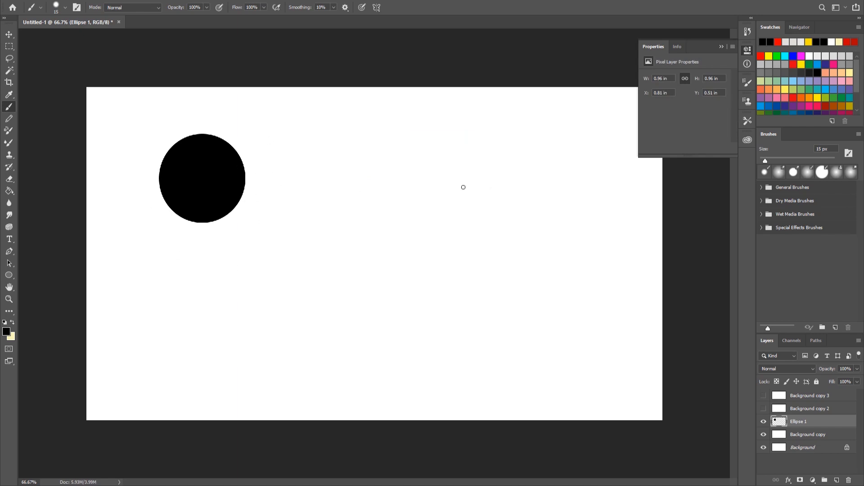
{"action": "mouse_move", "coordinate": [561, 116]}
{"action": "left_mouse_down"}
{"action": "mouse_move", "coordinate": [554, 209]}
{"action": "mouse_move", "coordinate": [447, 276]}
{"action": "left_mouse_up"}
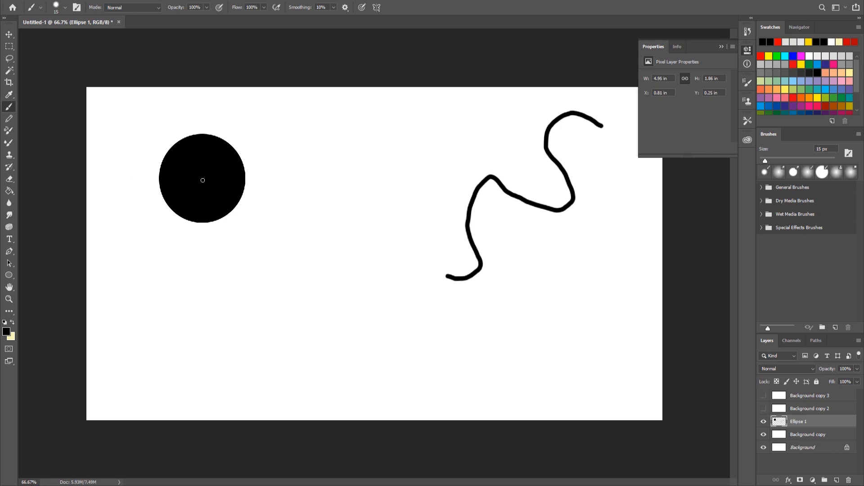
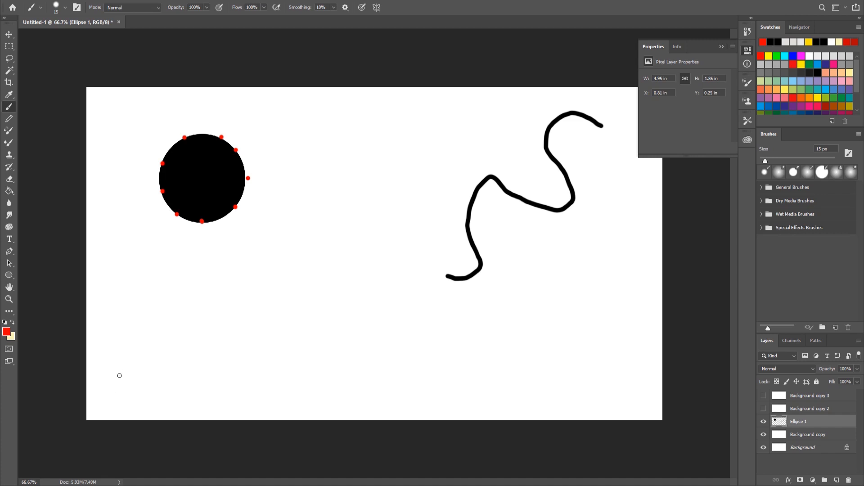
- Switch to black and draw a straight horizontal line across the lower part of the canvas
{"action": "left_click", "coordinate": [770, 42]}
{"action": "mouse_move", "coordinate": [150, 359]}
{"action": "left_mouse_down", "text": "shift"}
{"action": "mouse_move", "coordinate": [486, 390]}
{"action": "mouse_move", "coordinate": [621, 388]}
{"action": "left_mouse_up", "text": "shift"}
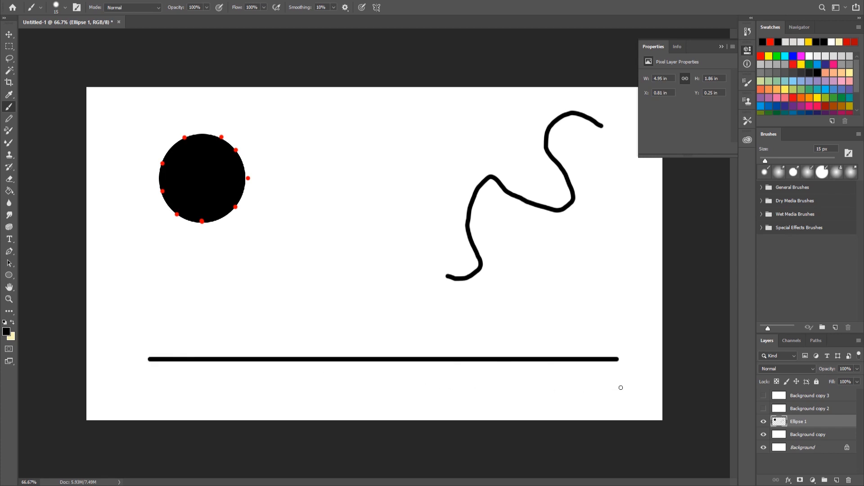
- Switch to red, enlarge the brush to 35 px, and stamp evenly spaced red dots along the horizontal line
{"action": "left_click", "coordinate": [761, 56]}
{"action": "key", "text": "bracketright"}
{"action": "key", "text": "bracketright"}
{"action": "left_click", "coordinate": [148, 360]}
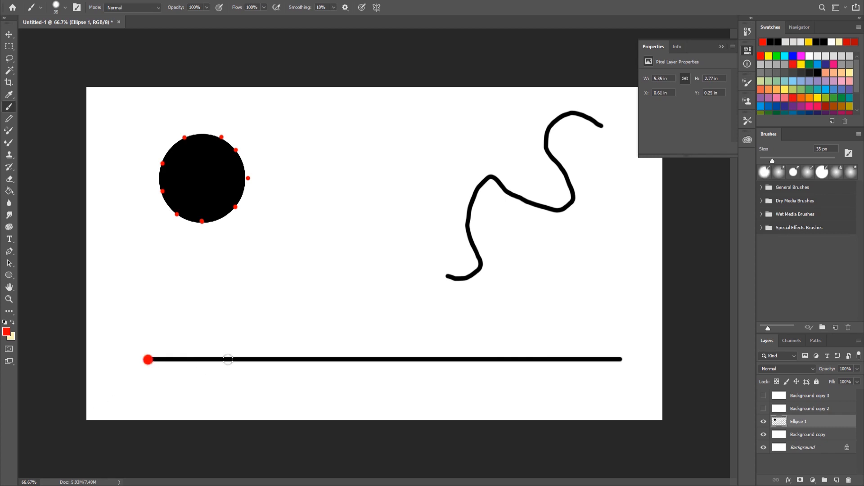
{"action": "left_click", "coordinate": [228, 359], "text": "shift"}
{"action": "key", "text": "ctrl+z"}
{"action": "left_click", "coordinate": [236, 359]}
{"action": "left_click", "coordinate": [326, 359]}
{"action": "left_click", "coordinate": [419, 359]}
{"action": "left_click", "coordinate": [533, 359]}
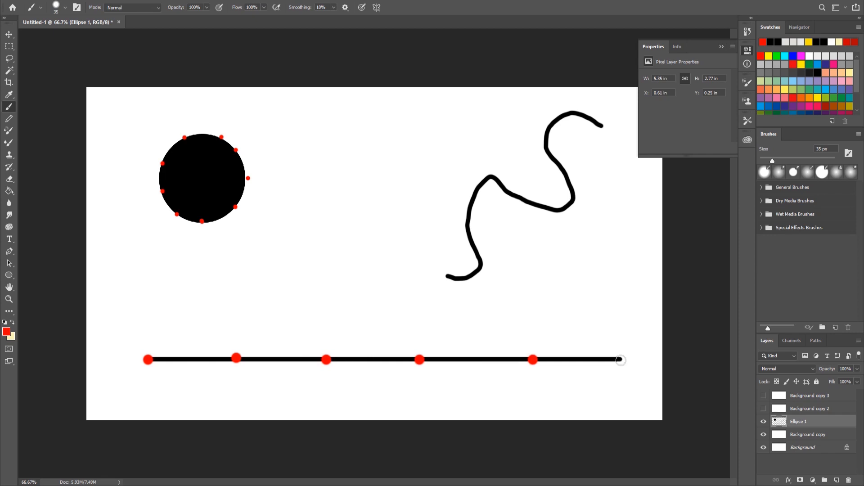
{"action": "left_click", "coordinate": [622, 359]}
- Stamp a green dot ringed in red on the circle's bottom point
{"action": "left_click", "coordinate": [777, 56]}
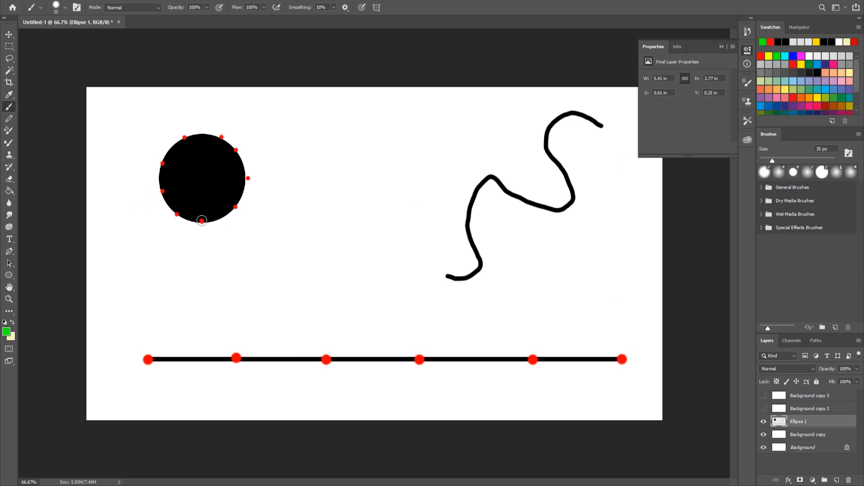
{"action": "left_click", "coordinate": [201, 220]}
{"action": "left_click", "coordinate": [761, 56]}
{"action": "key", "text": "bracketleft"}
{"action": "left_click", "coordinate": [201, 220]}
- Enlarge the brush to 40 px and stamp a red dot at the start of the wavy stroke
{"action": "left_click", "coordinate": [777, 55]}
{"action": "key", "text": "bracketright"}
{"action": "left_click", "coordinate": [447, 275]}
{"action": "key", "text": "bracketright"}
{"action": "left_click", "coordinate": [761, 56]}
{"action": "key", "text": "bracketright"}
{"action": "key", "text": "bracketright"}
{"action": "left_click", "coordinate": [447, 275]}
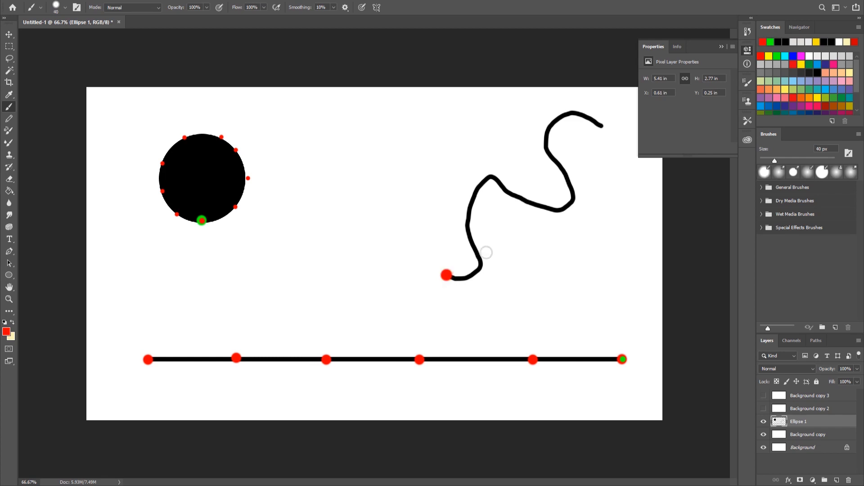
- Stamp red dots at intervals along the wavy stroke up to its end
{"action": "left_click", "coordinate": [473, 239]}
{"action": "left_click", "coordinate": [469, 200]}
{"action": "left_click", "coordinate": [494, 177]}
{"action": "left_click", "coordinate": [531, 202]}
{"action": "left_click", "coordinate": [570, 199]}
{"action": "left_click", "coordinate": [561, 163]}
{"action": "left_click", "coordinate": [550, 121]}
{"action": "left_click", "coordinate": [582, 117]}
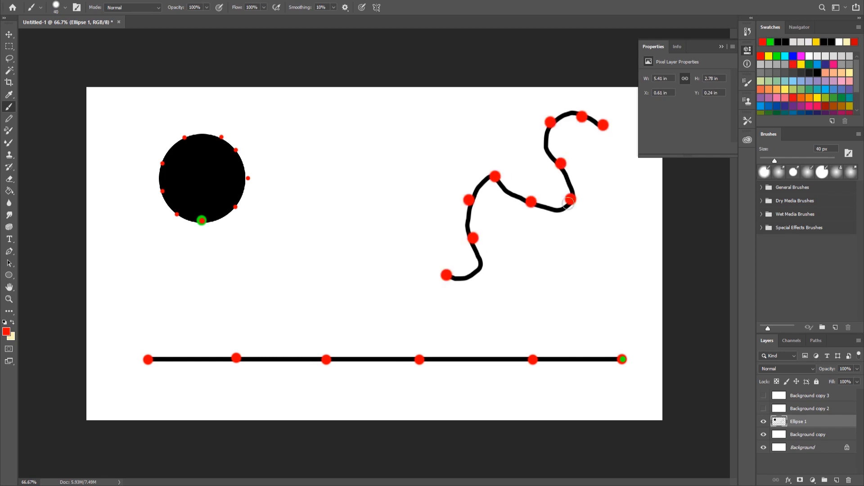
- Switch to black, shrink the brush to 20 px, and handwrite 0 and 1 labels at the line's and wavy stroke's ends
{"action": "left_click", "coordinate": [784, 41]}
{"action": "key", "text": "bracketleft"}
{"action": "key", "text": "bracketleft"}
{"action": "mouse_move", "coordinate": [151, 320]}
{"action": "left_mouse_down"}
{"action": "mouse_move", "coordinate": [137, 340]}
{"action": "mouse_move", "coordinate": [149, 321]}
{"action": "left_mouse_up"}
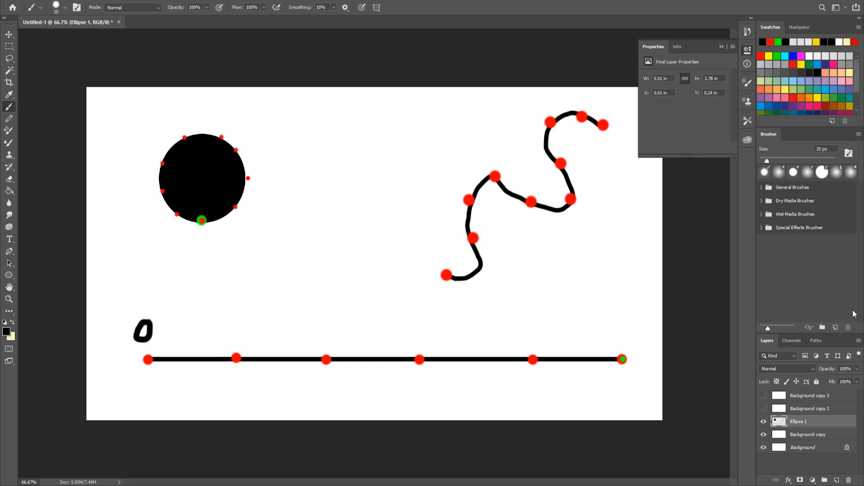
{"action": "left_click_drag", "start_coordinate": [620, 320], "coordinate": [622, 336]}
{"action": "left_click_drag", "start_coordinate": [437, 288], "coordinate": [440, 286]}
{"action": "left_click_drag", "start_coordinate": [620, 124], "coordinate": [623, 147]}
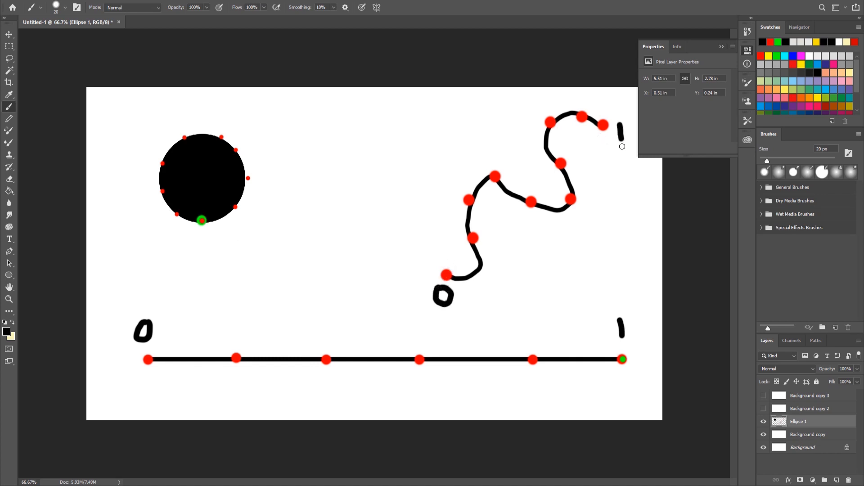
- Show and select the Background copy 2 layer, then draw an L-shaped pair of axes on it
{"action": "left_click", "coordinate": [764, 408]}
{"action": "left_click", "coordinate": [806, 409]}
{"action": "mouse_move", "coordinate": [178, 135]}
{"action": "left_mouse_down"}
{"action": "mouse_move", "coordinate": [176, 309]}
{"action": "mouse_move", "coordinate": [502, 331]}
{"action": "left_mouse_up"}
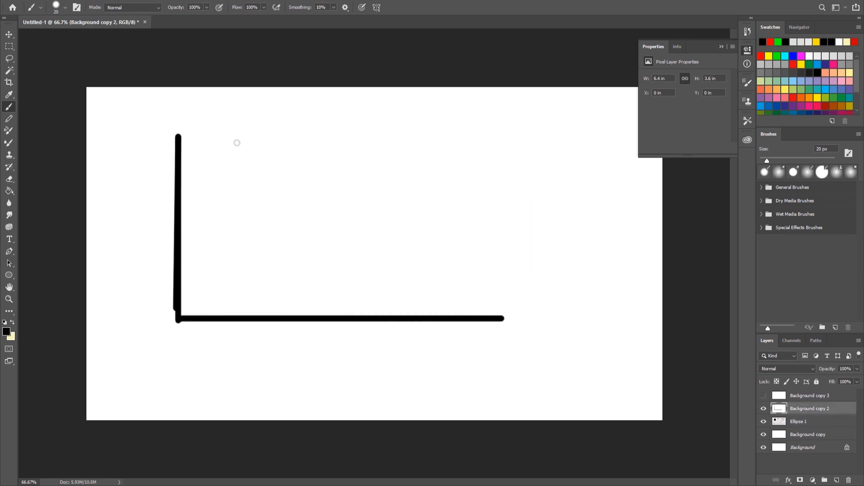
- Extend the vertical axis upward and handwrite 0 and 1 labels at the ends of both axes
{"action": "left_click_drag", "start_coordinate": [178, 136], "coordinate": [177, 91]}
{"action": "left_click_drag", "start_coordinate": [155, 324], "coordinate": [161, 317]}
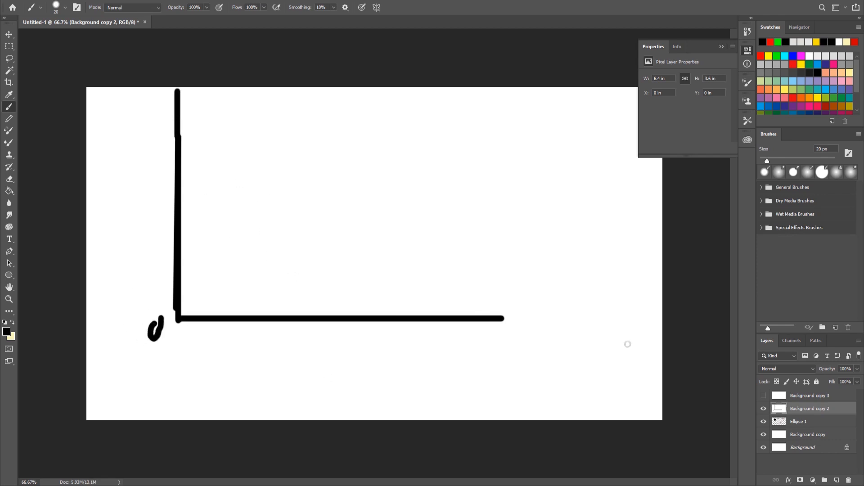
{"action": "left_click_drag", "start_coordinate": [524, 324], "coordinate": [525, 340]}
{"action": "left_click_drag", "start_coordinate": [160, 104], "coordinate": [157, 129]}
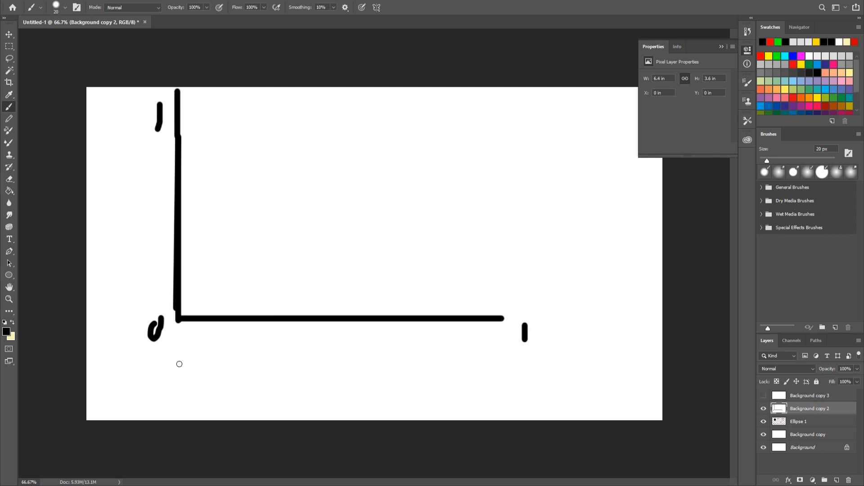
- Draw a right-pointing arrow beneath the horizontal axis and an upward stroke beside the vertical axis
{"action": "mouse_move", "coordinate": [179, 364]}
{"action": "left_mouse_down"}
{"action": "mouse_move", "coordinate": [473, 373]}
{"action": "mouse_move", "coordinate": [465, 399]}
{"action": "mouse_move", "coordinate": [443, 358]}
{"action": "left_mouse_up"}
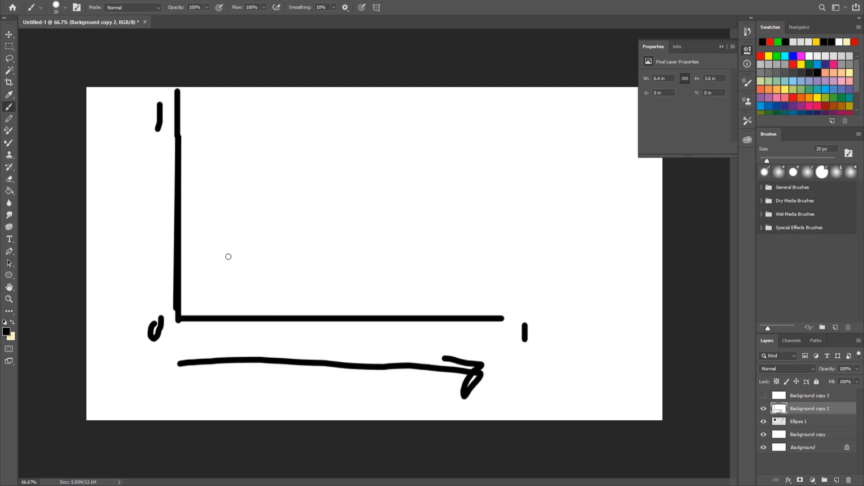
{"action": "mouse_move", "coordinate": [206, 291]}
{"action": "left_mouse_down"}
{"action": "mouse_move", "coordinate": [208, 222]}
{"action": "mouse_move", "coordinate": [223, 227]}
{"action": "mouse_move", "coordinate": [211, 208]}
{"action": "mouse_move", "coordinate": [186, 230]}
{"action": "left_mouse_up"}
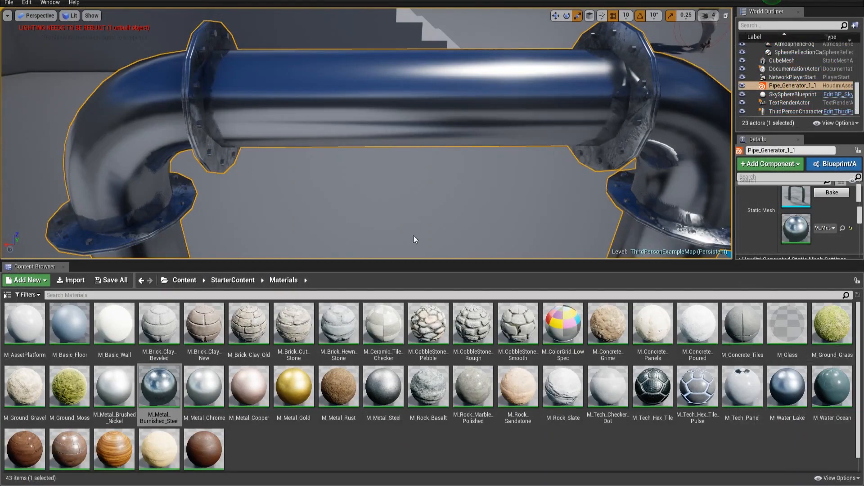
- Switch to Unreal and save the Pipe_Generator asset and the level
{"action": "key", "text": "ctrl+shift+s"}
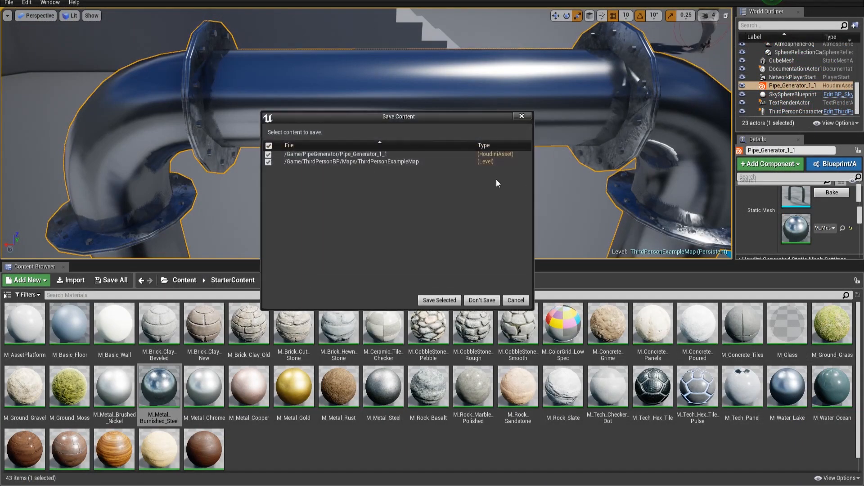
{"action": "left_click", "coordinate": [440, 301]}
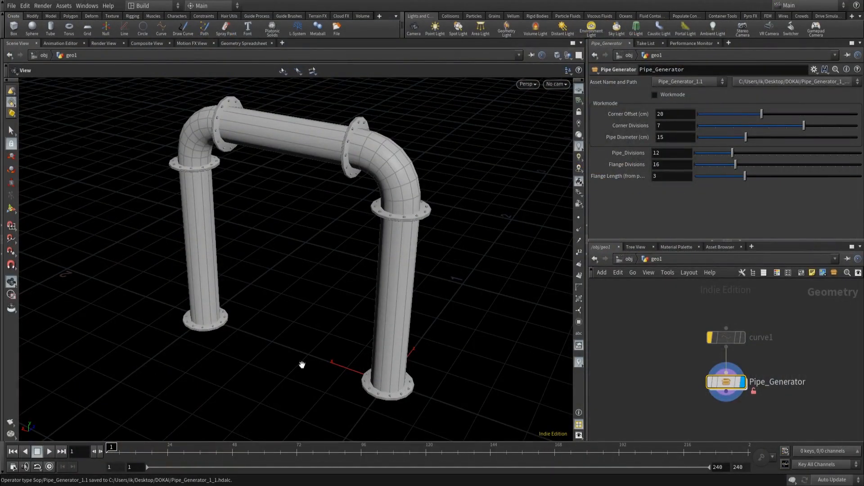
- In Houdini, enter the Pipe_Generator asset network and collapse the sweep1 node into a subnetwork
{"action": "double_click", "coordinate": [726, 382]}
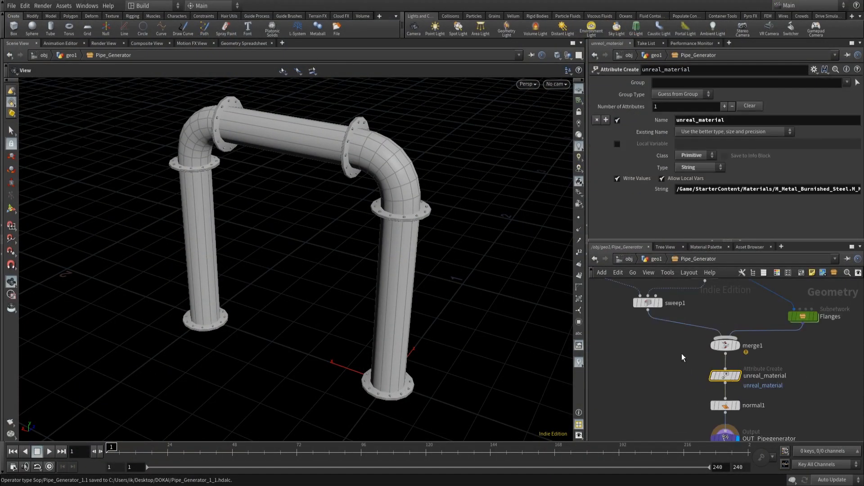
{"action": "middle_click_drag", "start_coordinate": [675, 349], "coordinate": [732, 397]}
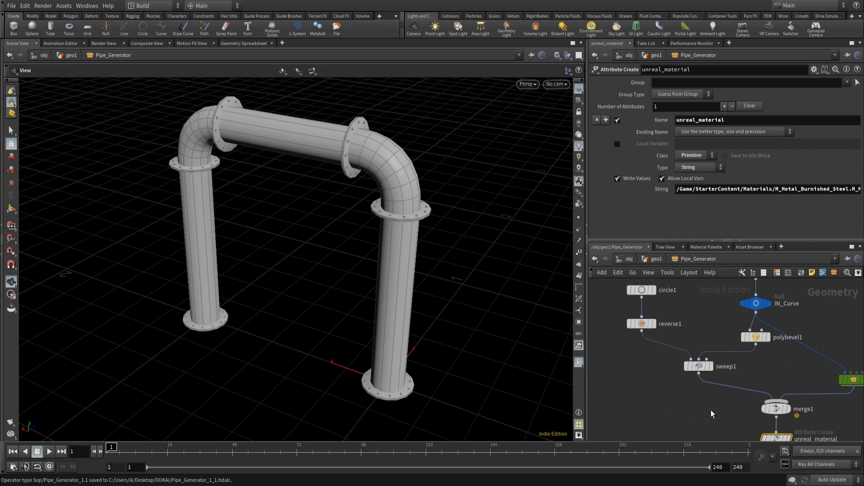
{"action": "left_click", "coordinate": [725, 363]}
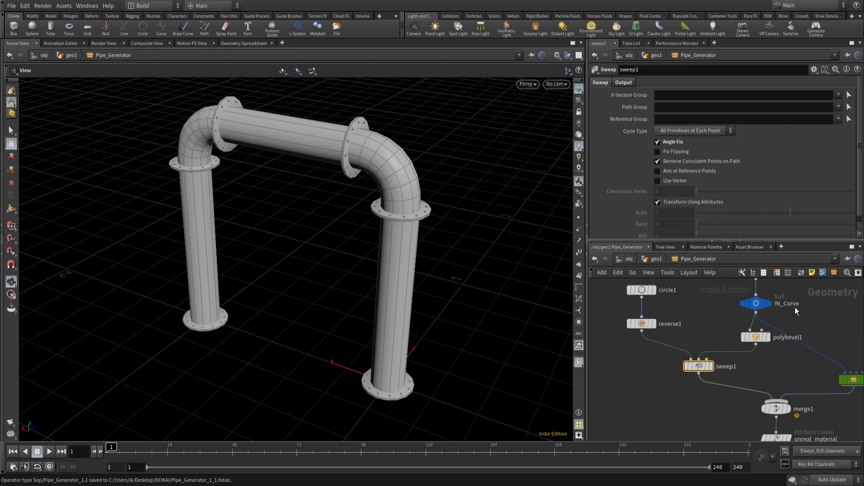
{"action": "left_click", "coordinate": [834, 274]}
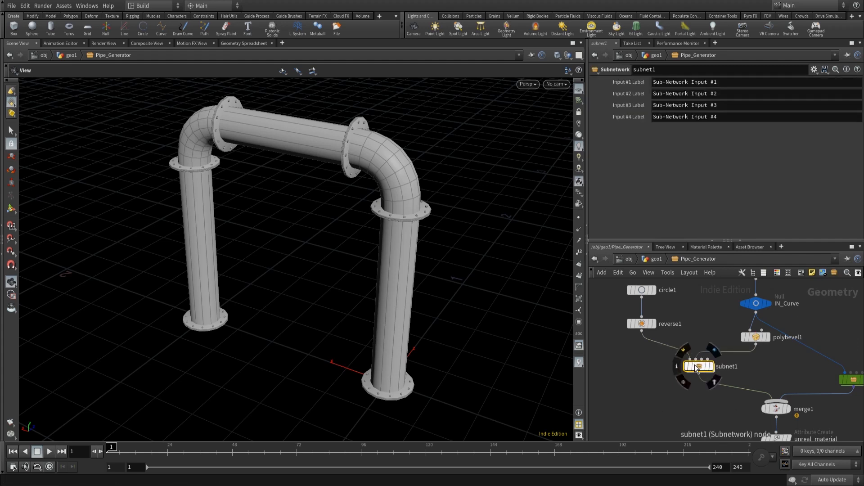
- Color the new subnetwork node green
{"action": "key", "text": "c"}
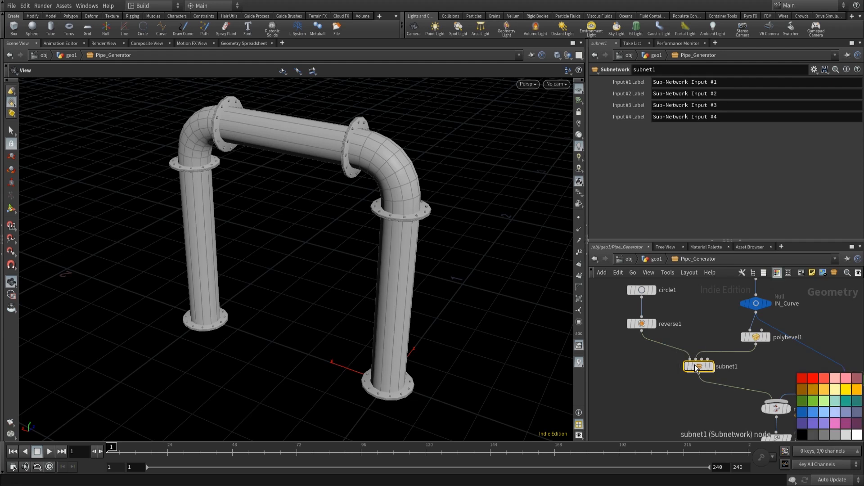
{"action": "left_click", "coordinate": [807, 401]}
{"action": "key", "text": "c"}
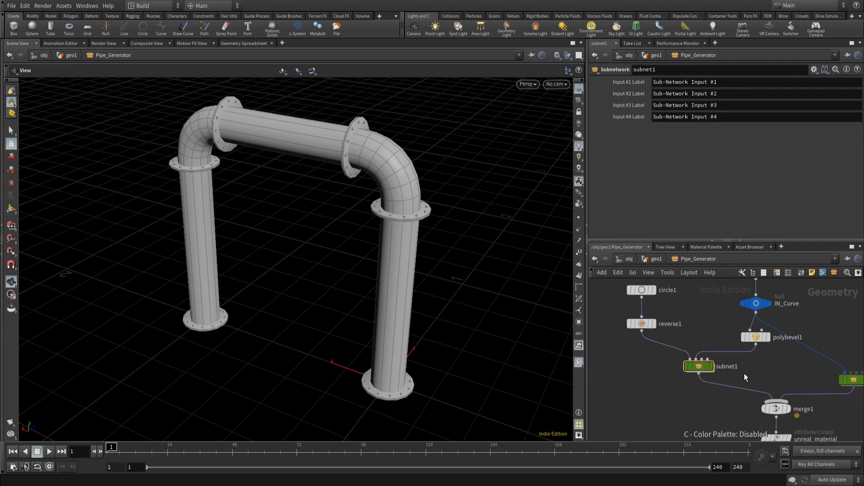
- Rename the subnetwork node Pipe
{"action": "double_click", "coordinate": [729, 368]}
{"action": "double_click", "coordinate": [741, 366]}
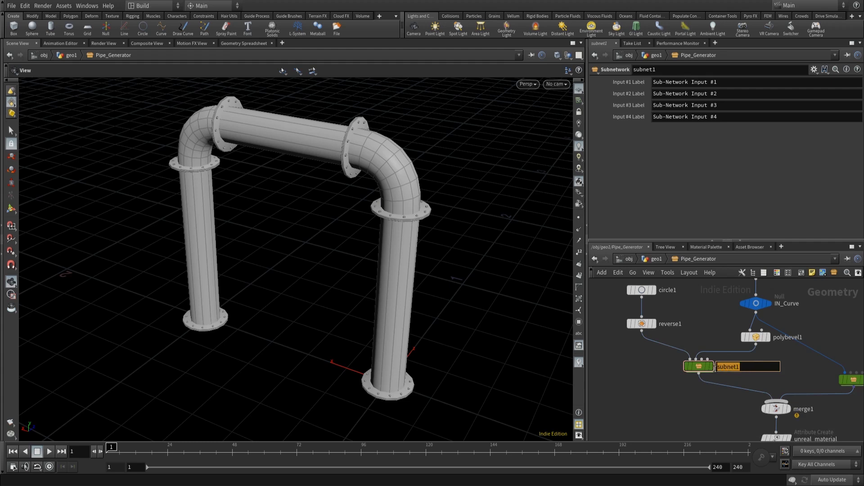
{"action": "type", "text": "Pipe"}
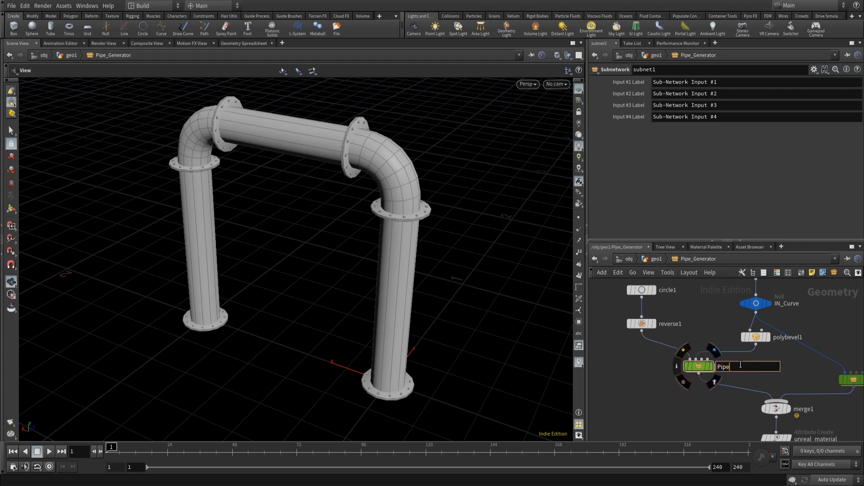
{"action": "left_click", "coordinate": [636, 399]}
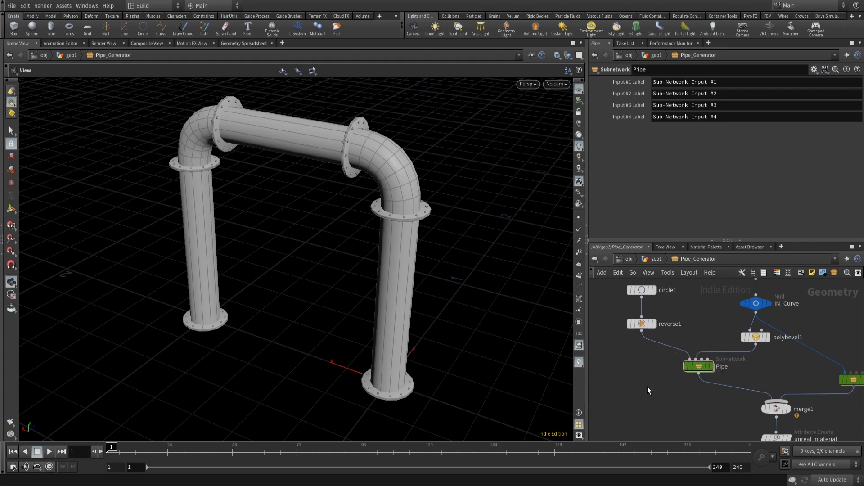
- Enter the Pipe subnetwork, tidy its node layout, and color the first two subnetwork inputs blue
{"action": "middle_click_drag", "start_coordinate": [648, 387], "coordinate": [611, 381]}
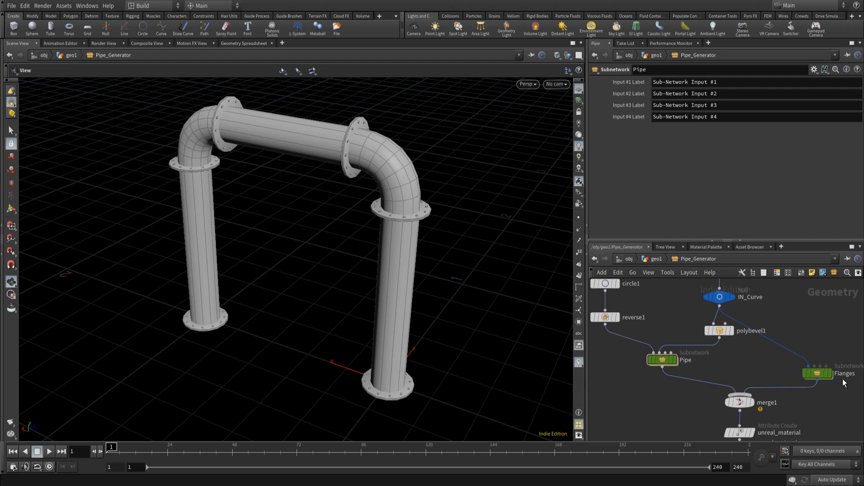
{"action": "double_click", "coordinate": [662, 360]}
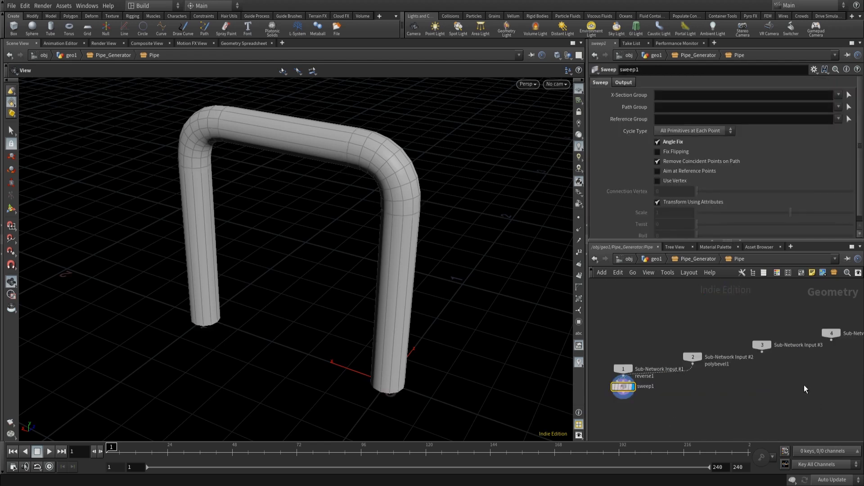
{"action": "left_click_drag", "start_coordinate": [739, 304], "coordinate": [835, 382]}
{"action": "key", "text": "c"}
{"action": "left_click", "coordinate": [813, 434]}
{"action": "left_click", "coordinate": [770, 408]}
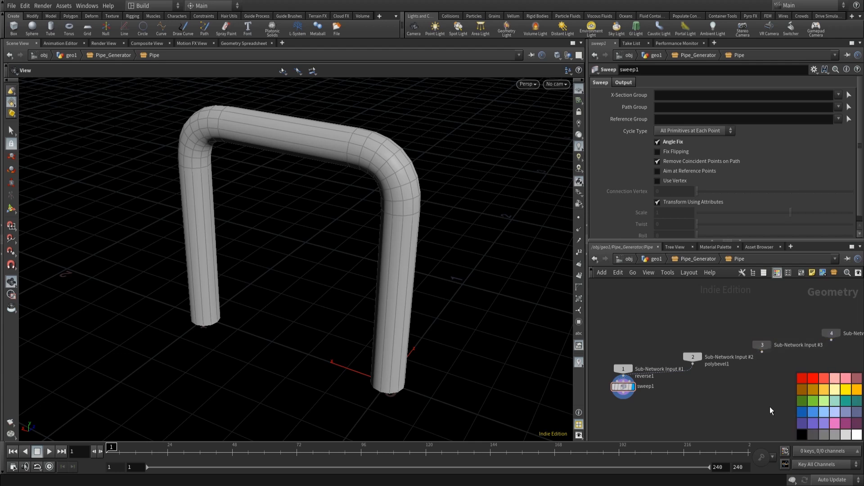
{"action": "key", "text": "l"}
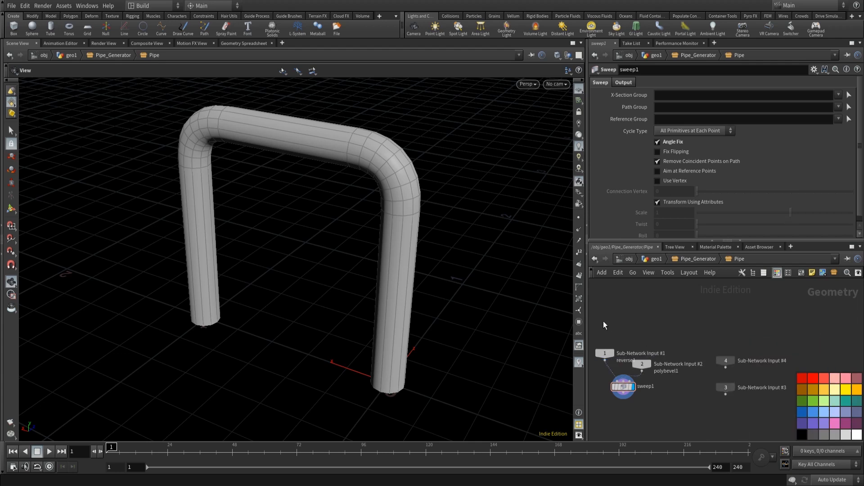
{"action": "left_click_drag", "start_coordinate": [604, 320], "coordinate": [647, 369]}
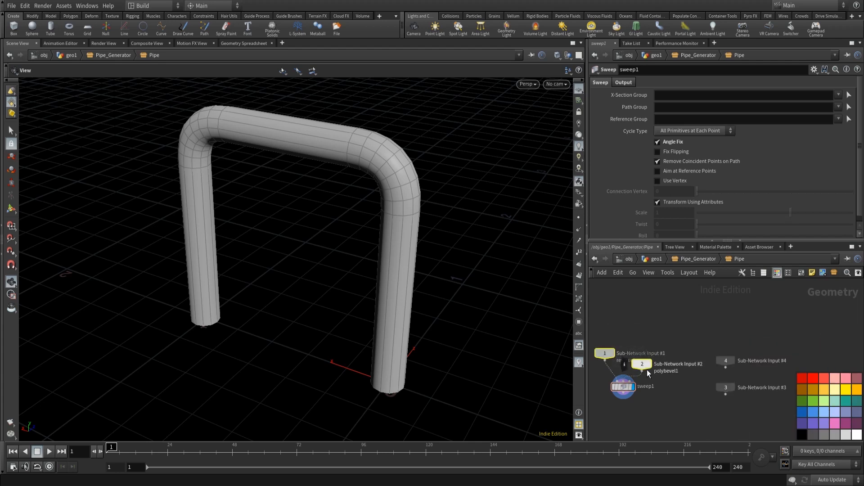
{"action": "left_click", "coordinate": [802, 412]}
{"action": "middle_click_drag", "start_coordinate": [623, 409], "coordinate": [638, 352]}
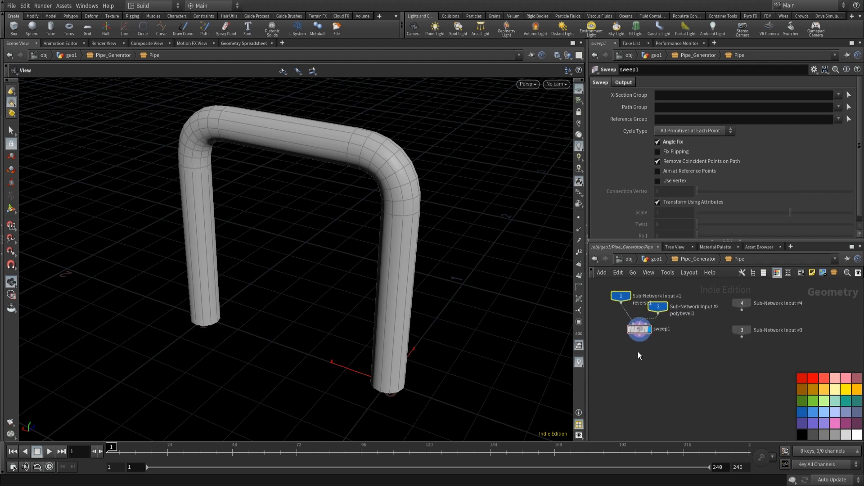
- Add a Null node and wire it between Sub-Network Input #1 and sweep1
{"action": "key", "text": "Tab"}
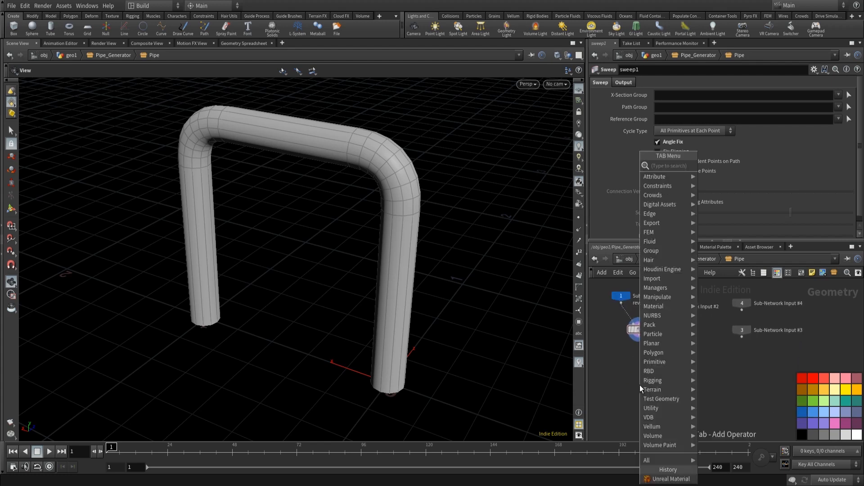
{"action": "type", "text": "nul"}
{"action": "key", "text": "Return"}
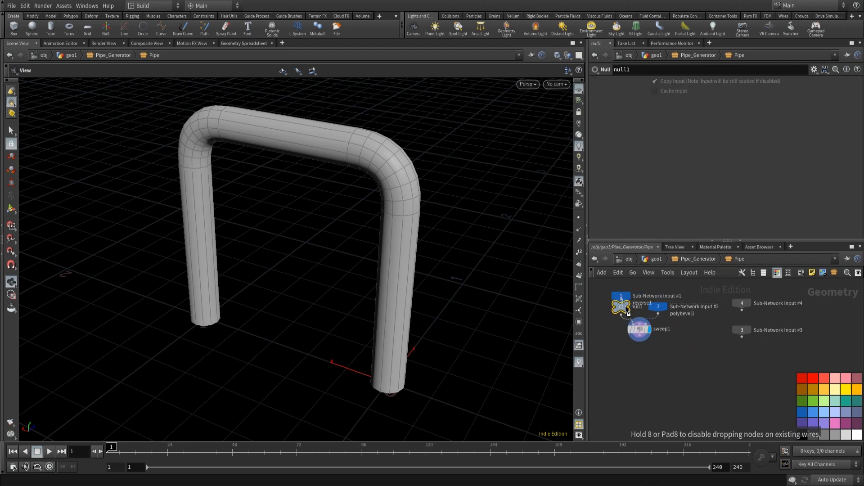
{"action": "left_click", "coordinate": [617, 306]}
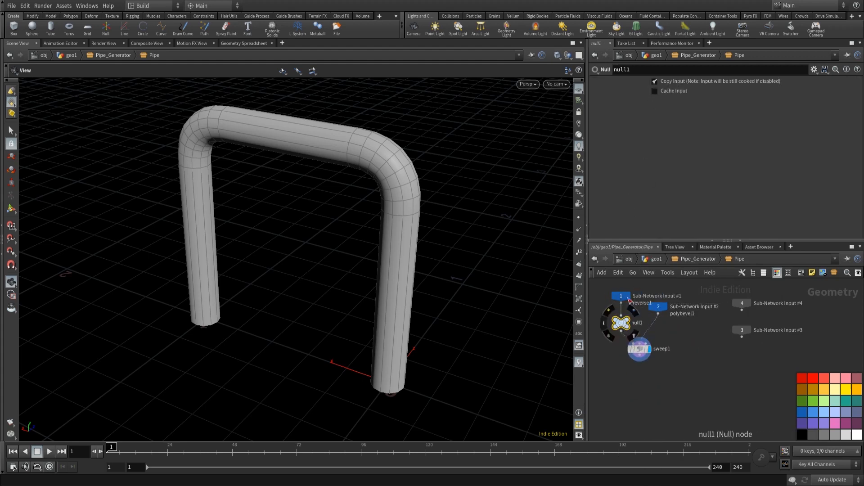
- Rename the Null node Cross_Section
{"action": "left_click", "coordinate": [647, 69]}
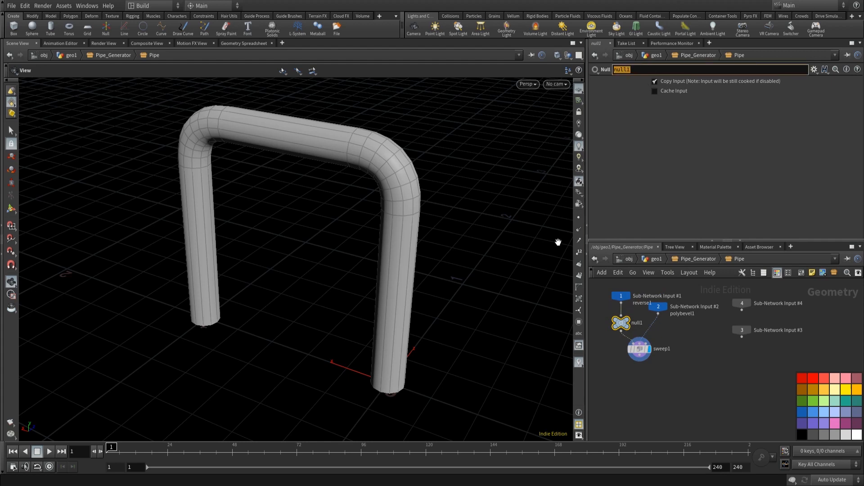
{"action": "type", "text": "Cross_Section"}
{"action": "key", "text": "Return"}
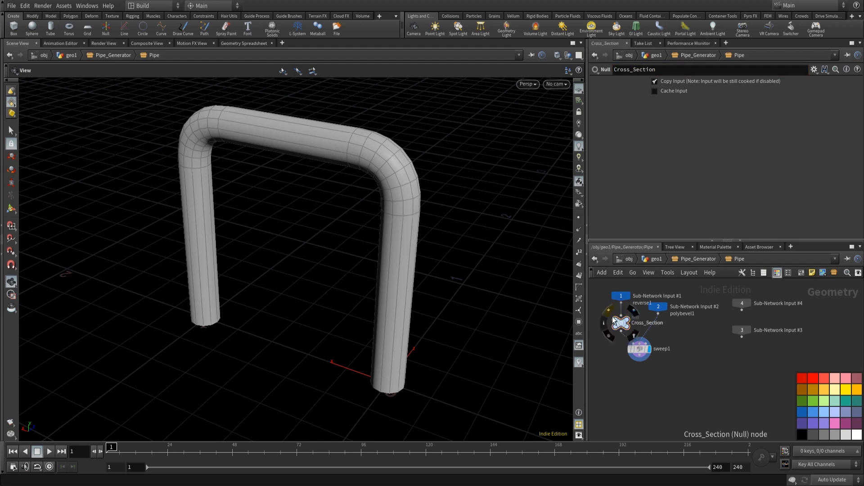
- Duplicate the Null node below it and rename the copy Backbone
{"action": "left_click_drag", "start_coordinate": [622, 330], "coordinate": [653, 338], "text": "alt"}
{"action": "left_click", "coordinate": [684, 68]}
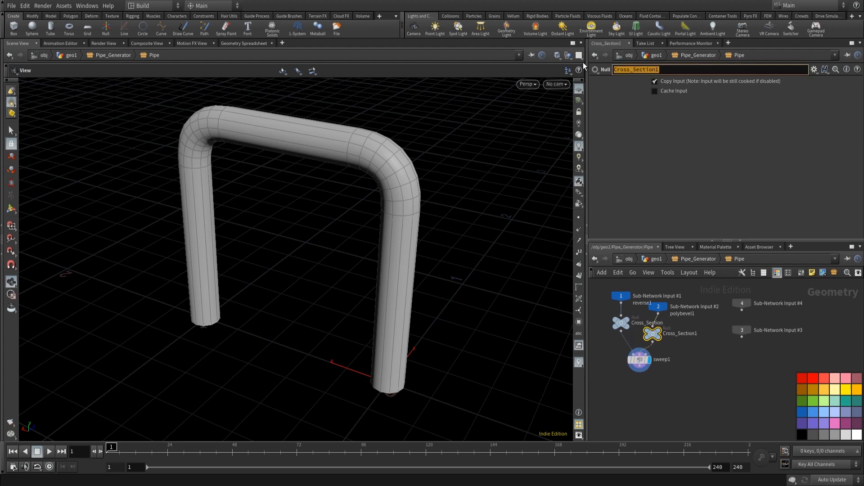
{"action": "type", "text": "Backbone"}
{"action": "key", "text": "Return"}
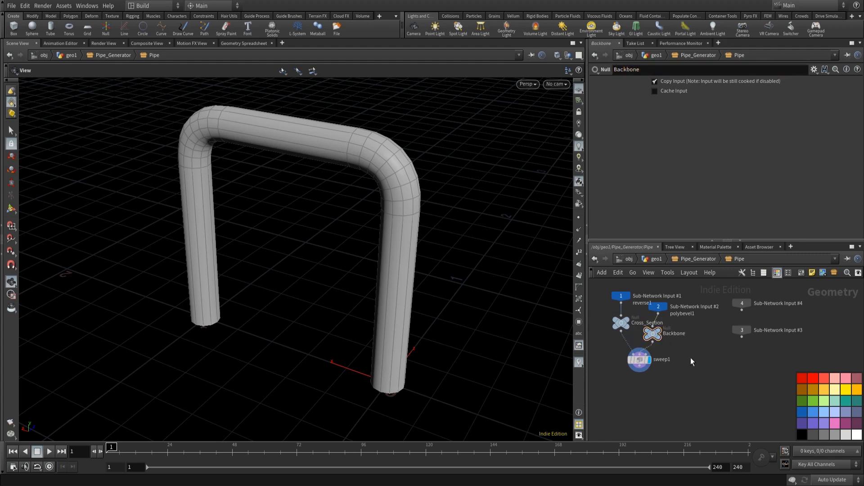
- Tidy the Pipe network layout, turning off the color palette and auto-arranging the nodes
{"action": "left_click_drag", "start_coordinate": [651, 335], "coordinate": [664, 332]}
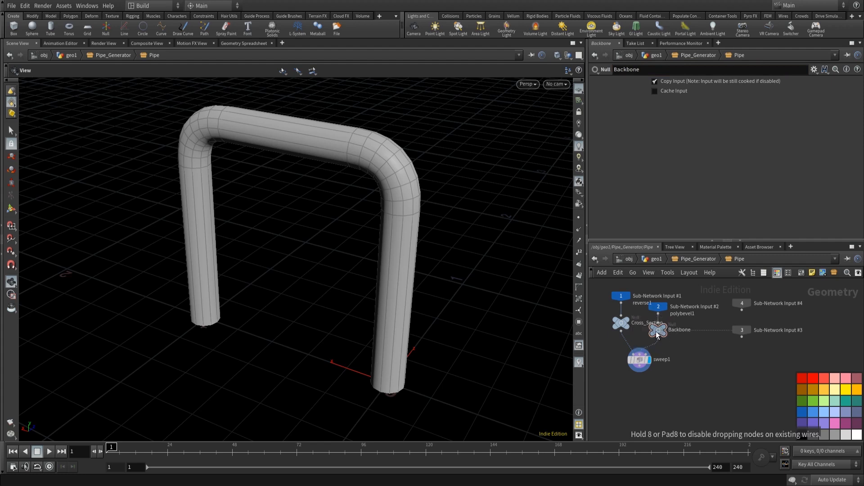
{"action": "left_click", "coordinate": [646, 361]}
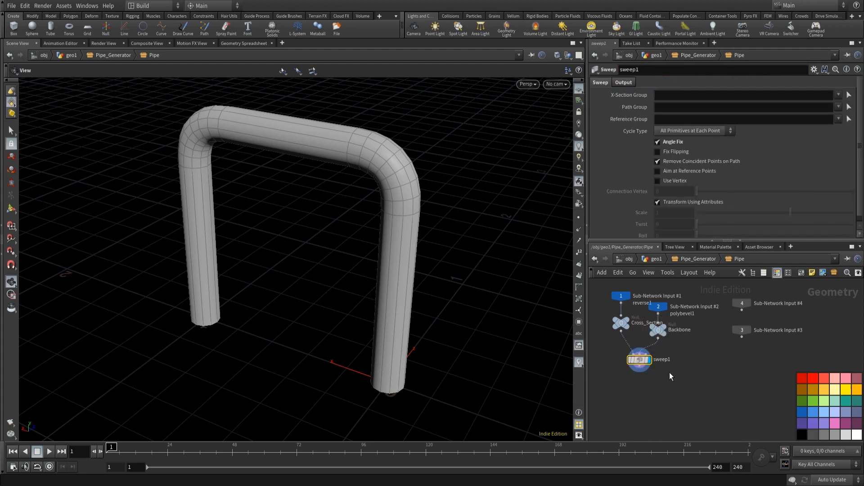
{"action": "key", "text": "c"}
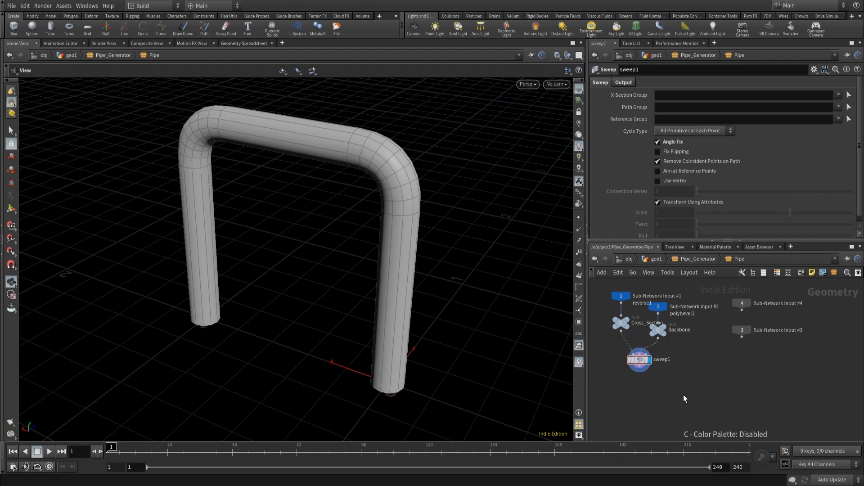
{"action": "key", "text": "l"}
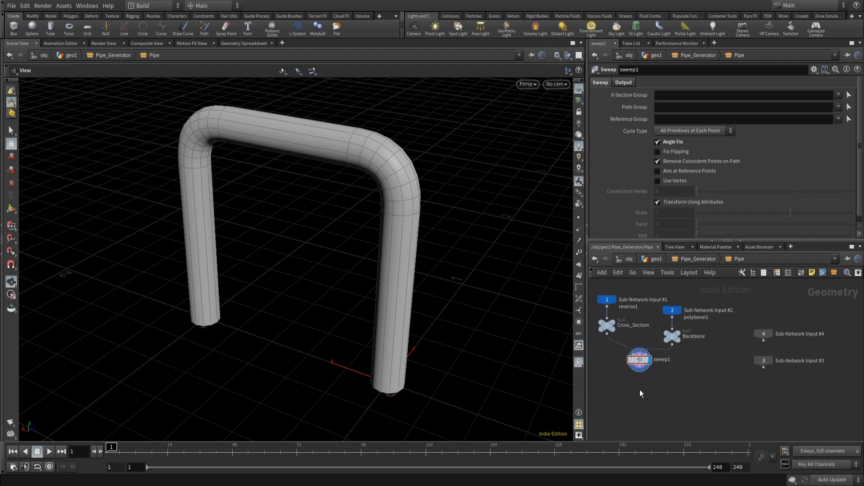
{"action": "middle_click_drag", "start_coordinate": [645, 386], "coordinate": [673, 373]}
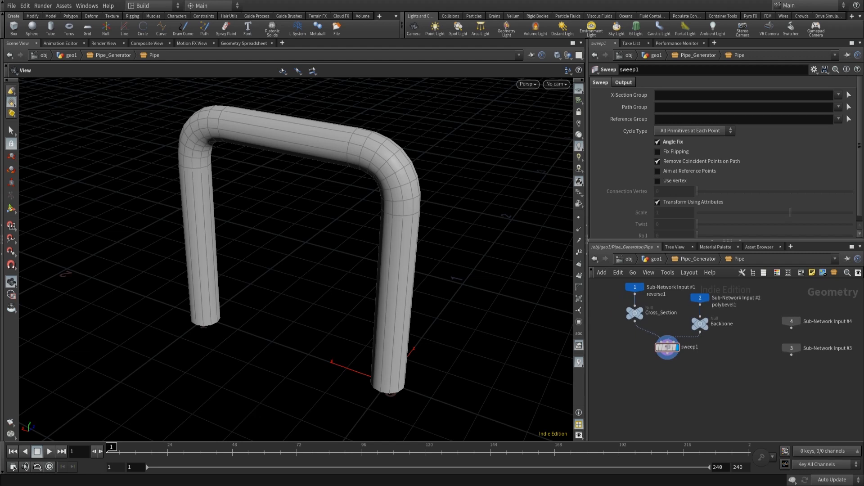
{"action": "middle_click_drag", "start_coordinate": [653, 373], "coordinate": [627, 356]}
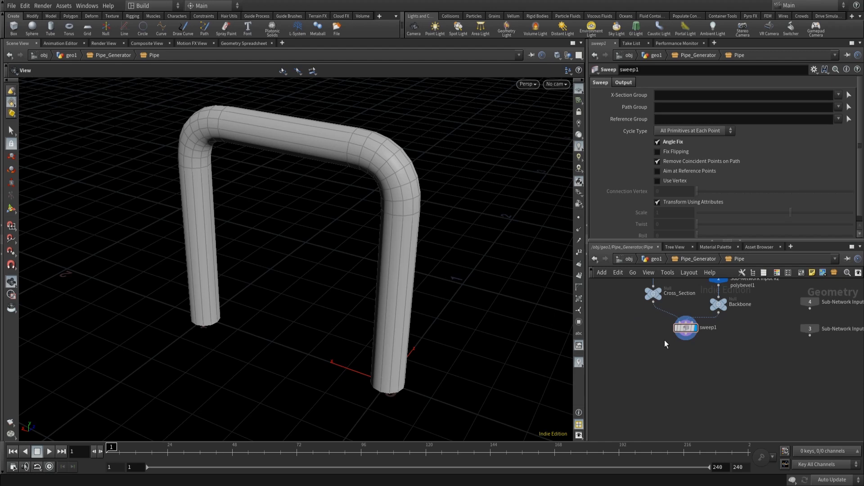
- Create an Add node and set its polygons mode to By Group
{"action": "key", "text": "Tab"}
{"action": "type", "text": "add"}
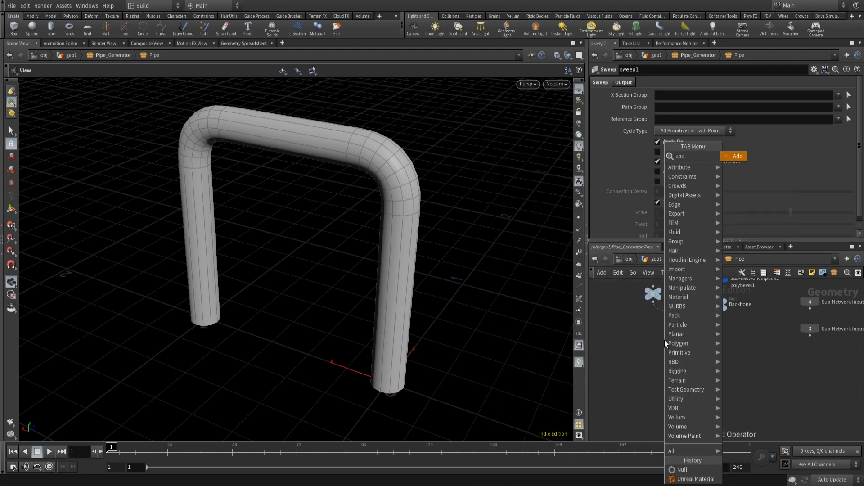
{"action": "key", "text": "Return"}
{"action": "left_click", "coordinate": [665, 339]}
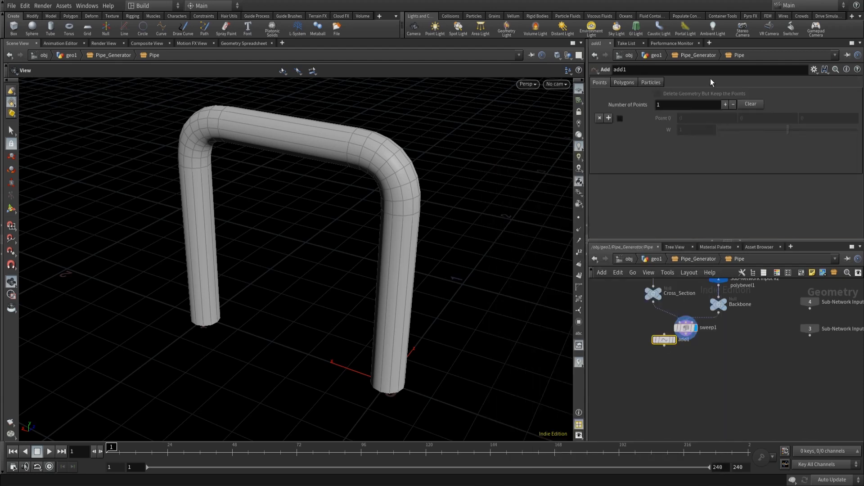
{"action": "left_click", "coordinate": [624, 82]}
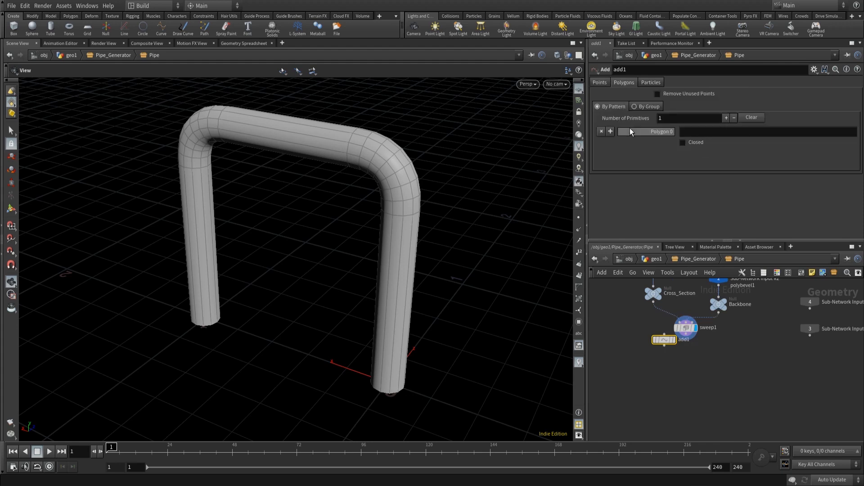
{"action": "left_click", "coordinate": [648, 106]}
- Insert the Add node between Cross_Section and sweep1 and display its result framed in the viewport
{"action": "mouse_move", "coordinate": [663, 344]}
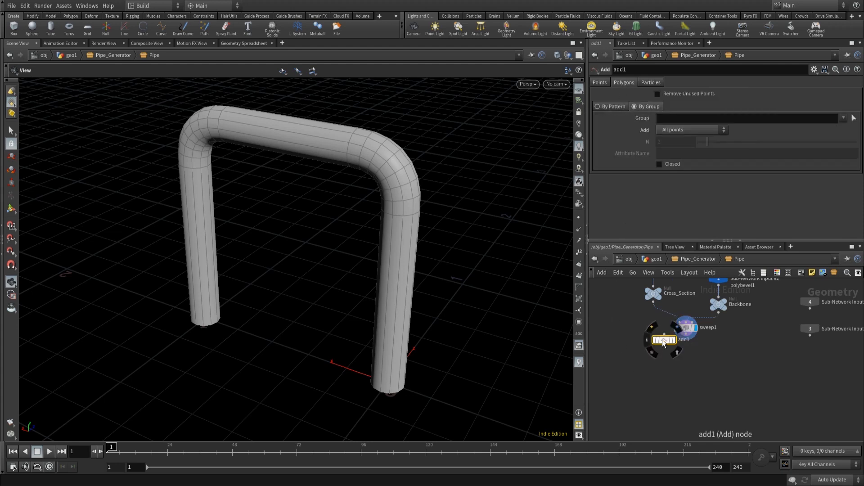
{"action": "left_click_drag", "start_coordinate": [664, 343], "coordinate": [674, 323]}
{"action": "left_click", "coordinate": [665, 320]}
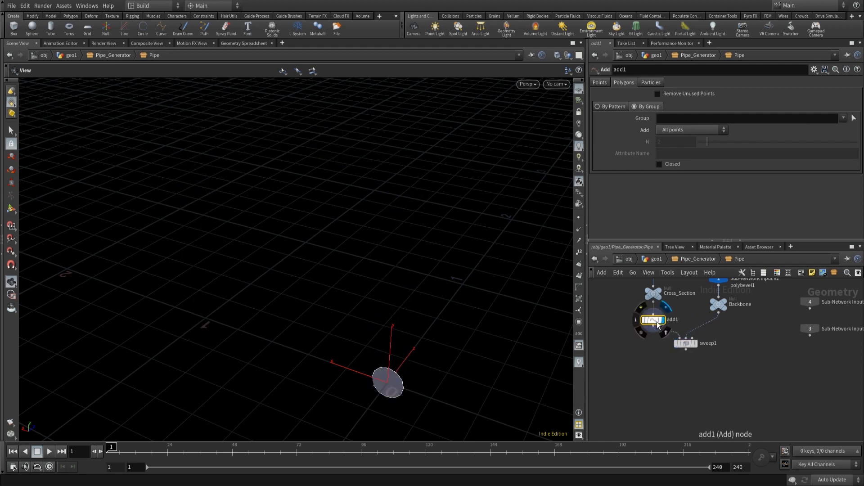
{"action": "key", "text": "f"}
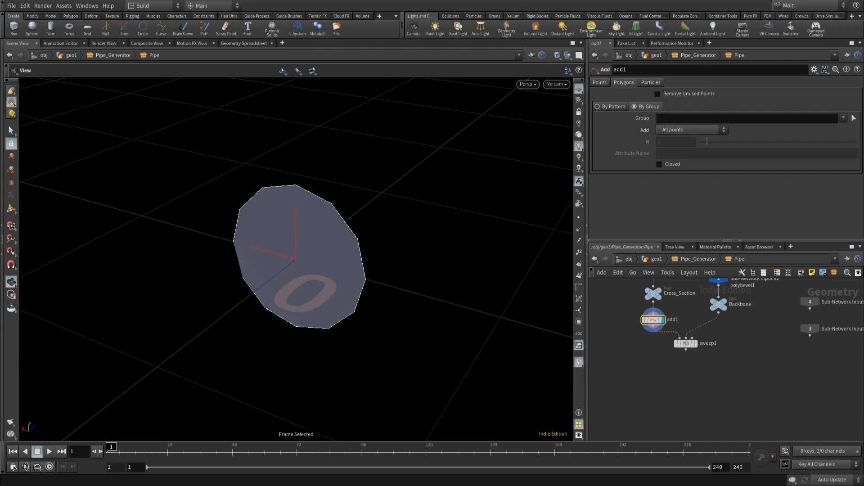
- Insert a Point Wrangle node between add1 and sweep1
{"action": "key", "text": "Tab"}
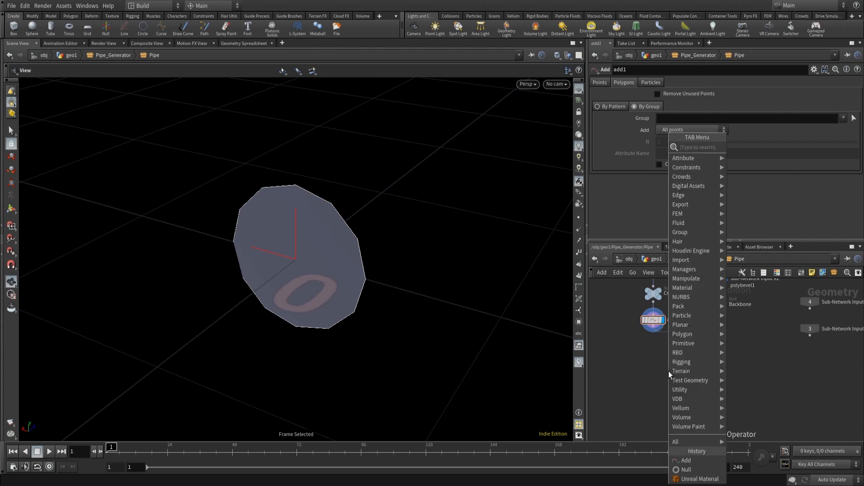
{"action": "type", "text": "pointwr"}
{"action": "key", "text": "Return"}
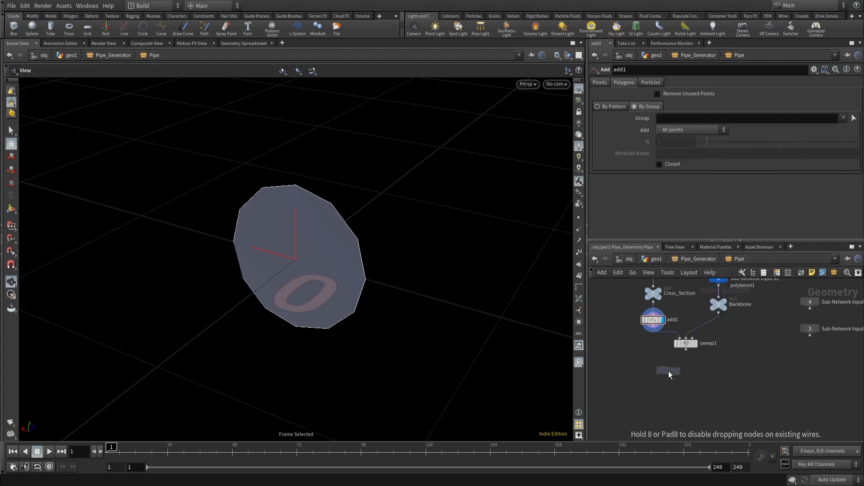
{"action": "left_click", "coordinate": [669, 372]}
{"action": "left_click_drag", "start_coordinate": [669, 374], "coordinate": [663, 350]}
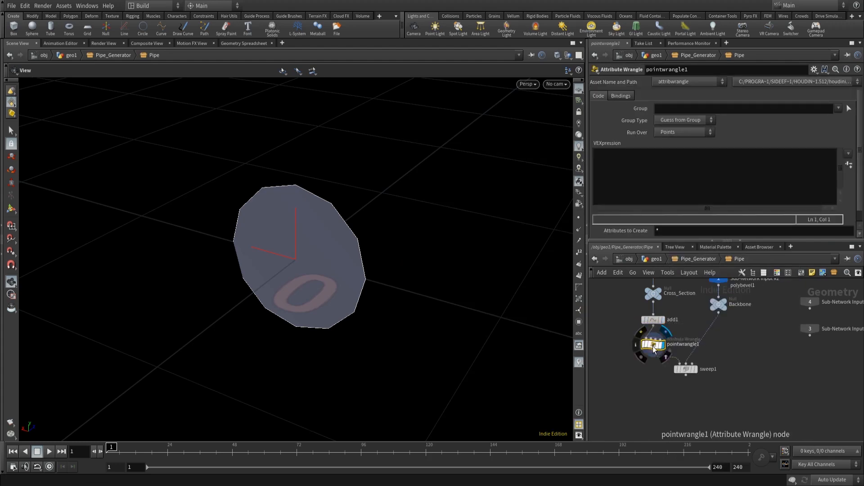
- In the wrangle's VEXpression, write the line int pt = addpoint(0, 0); to create a point
{"action": "left_click", "coordinate": [656, 181]}
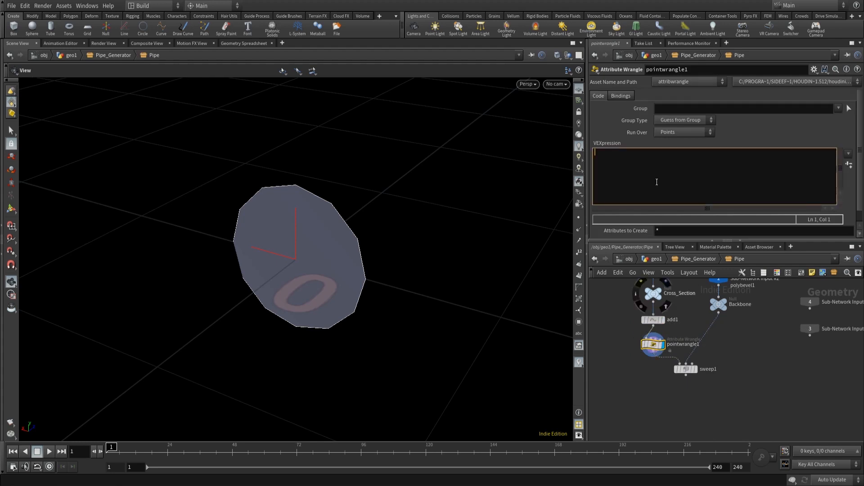
{"action": "type", "text": "int p"}
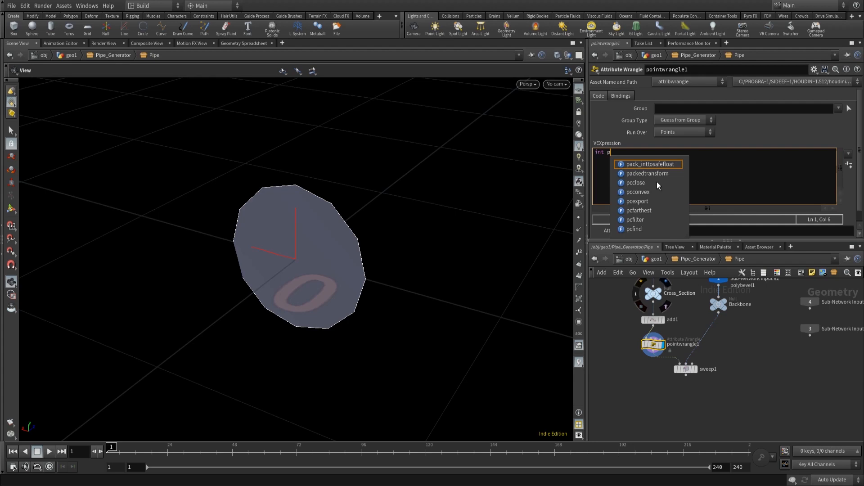
{"action": "type", "text": "t = a"}
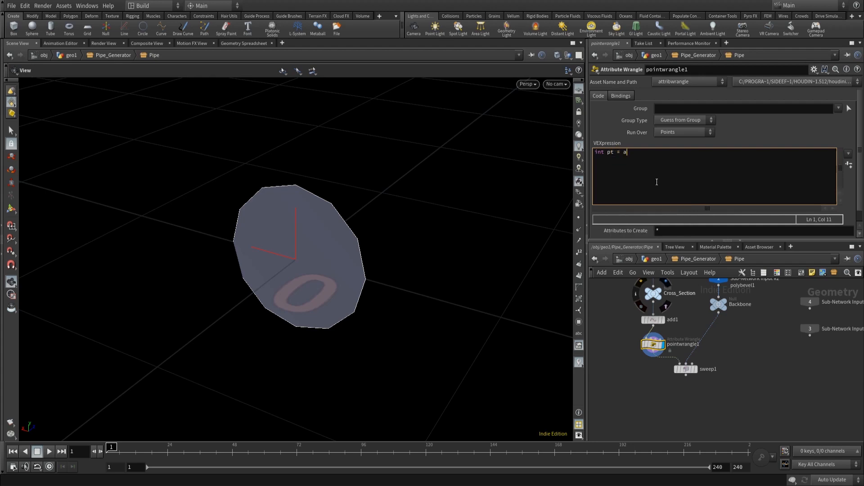
{"action": "type", "text": "ddpoint"}
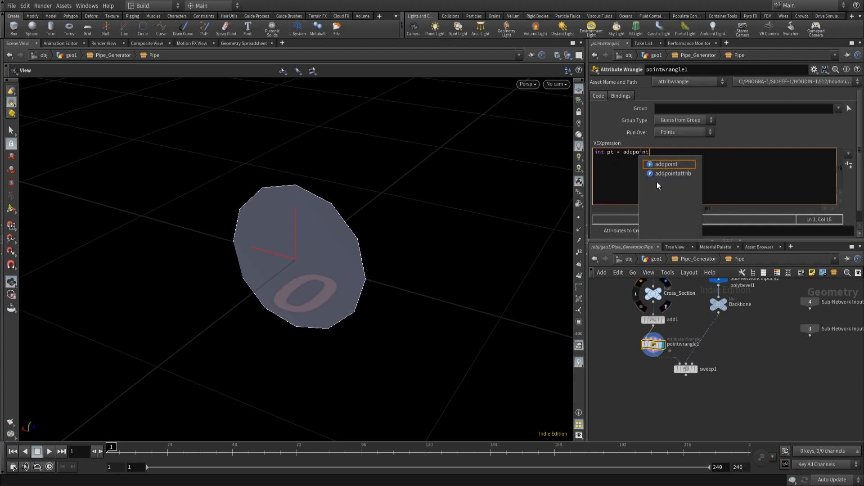
{"action": "type", "text": "(0,"}
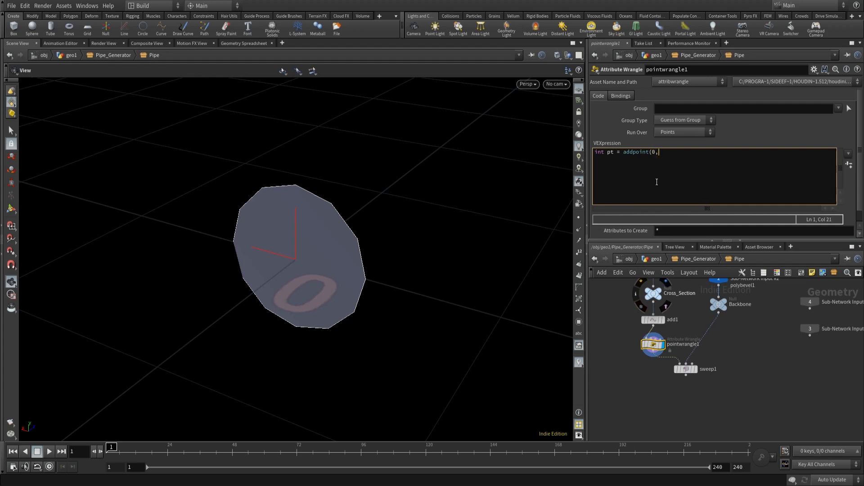
{"action": "type", "text": " 0);"}
{"action": "key", "text": "Return"}
- Add the line setpointattrib(0, "N", pt, vector(point(0, "N", 0))); to copy the normal onto the new point
{"action": "type", "text": "setp"}
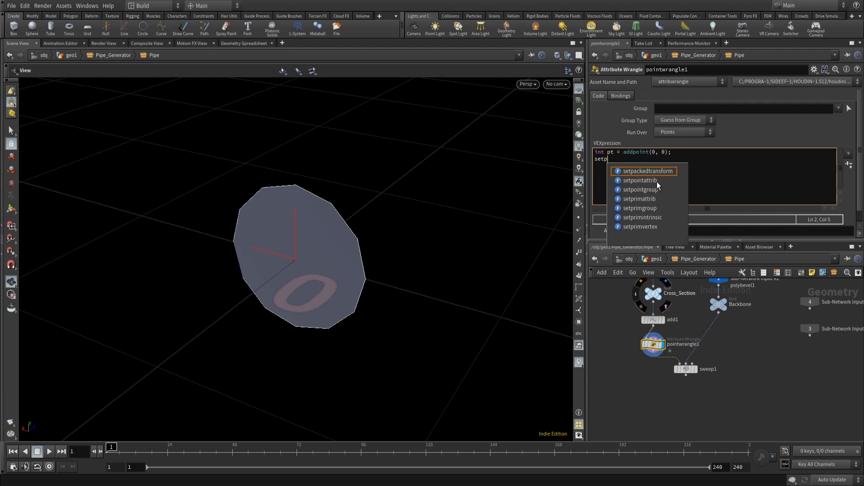
{"action": "key", "text": "Down"}
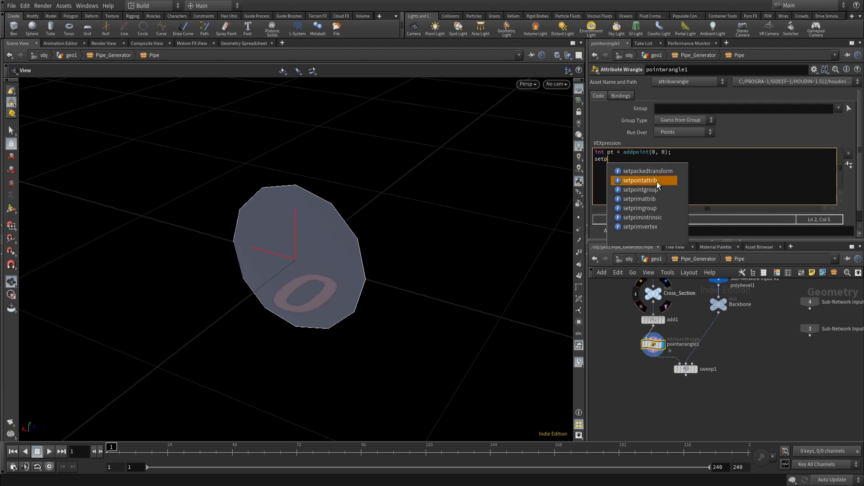
{"action": "key", "text": "Return"}
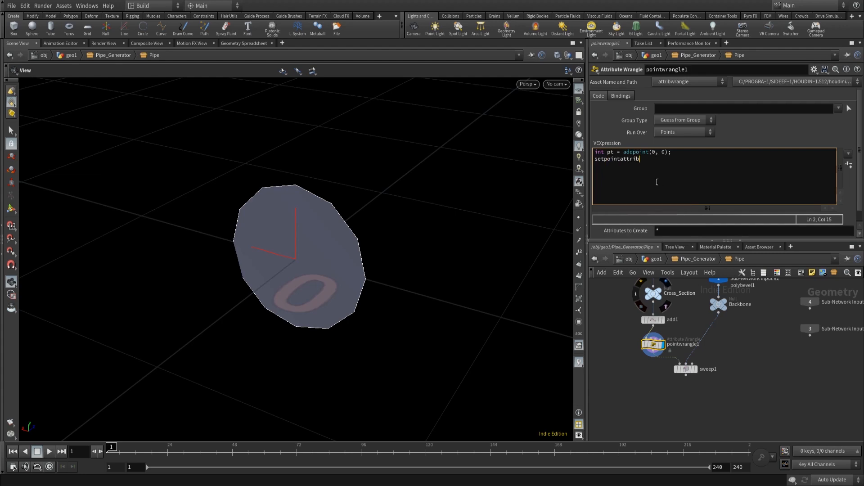
{"action": "type", "text": "(0, \"N\", pt"}
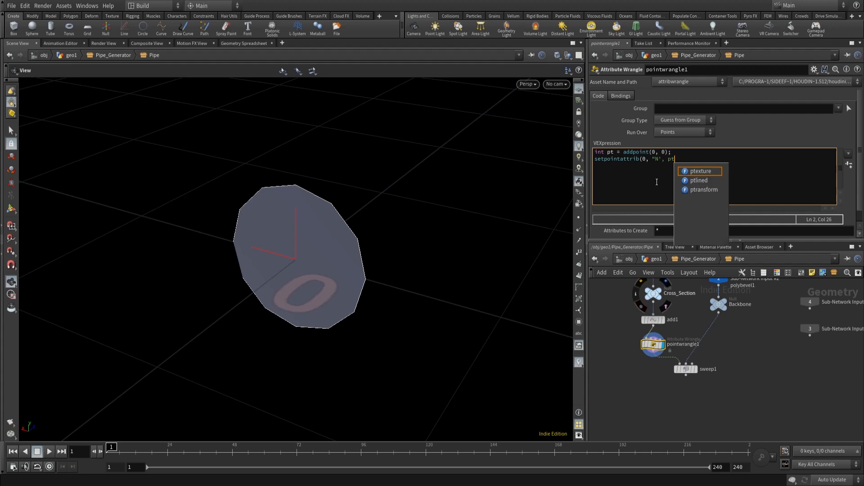
{"action": "type", "text": ", v"}
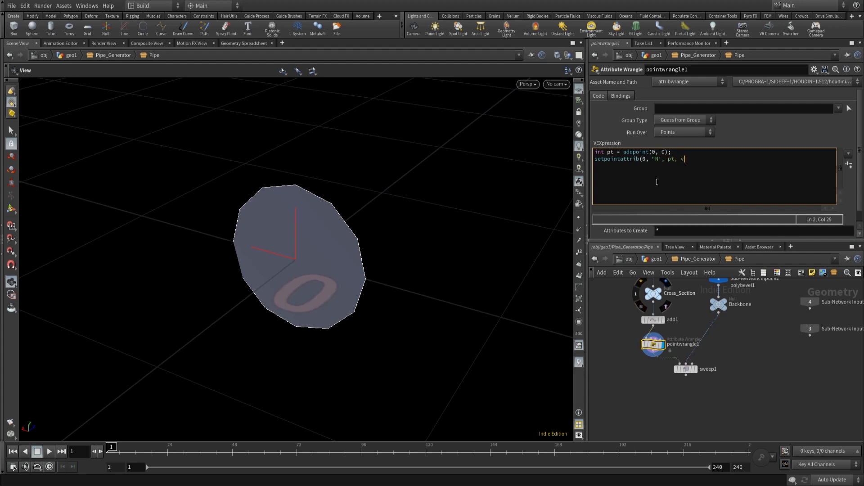
{"action": "type", "text": "ector"}
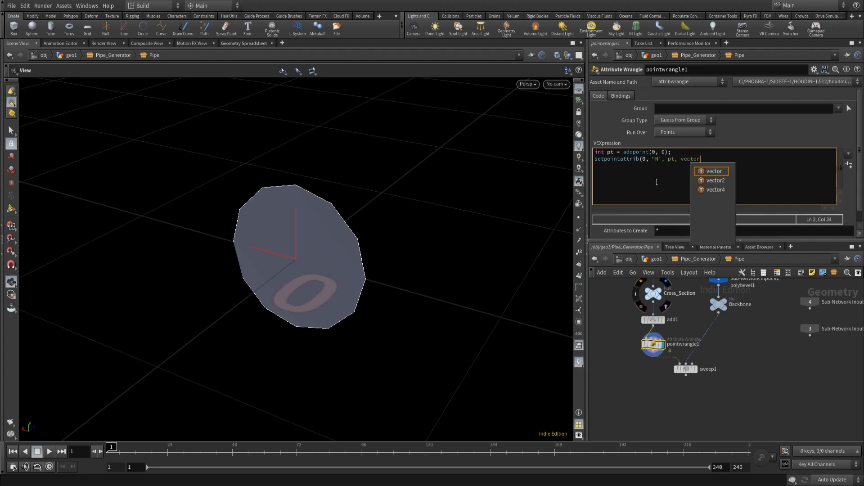
{"action": "key", "text": "Return"}
{"action": "key", "text": "BackSpace"}
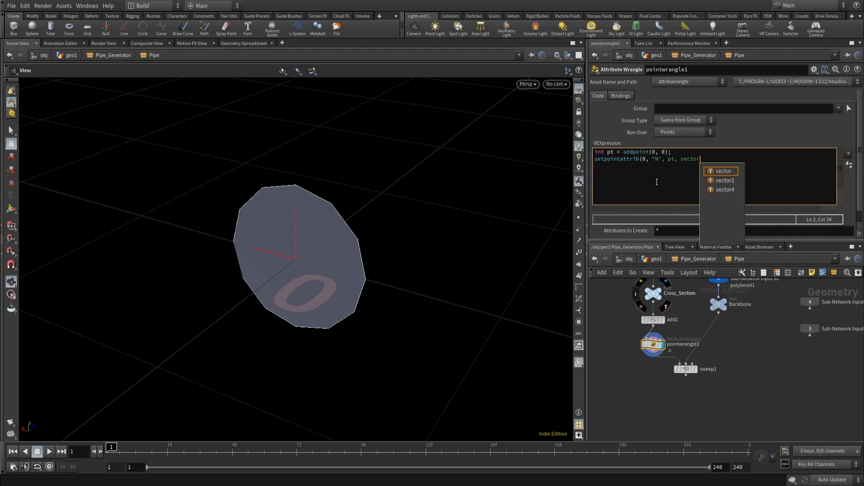
{"action": "key", "text": "BackSpace"}
{"action": "key", "text": "BackSpace"}
{"action": "key", "text": "BackSpace"}
{"action": "key", "text": "BackSpace"}
{"action": "key", "text": "BackSpace"}
{"action": "key", "text": "BackSpace"}
{"action": "key", "text": "BackSpace"}
{"action": "key", "text": "BackSpace"}
{"action": "key", "text": "BackSpace"}
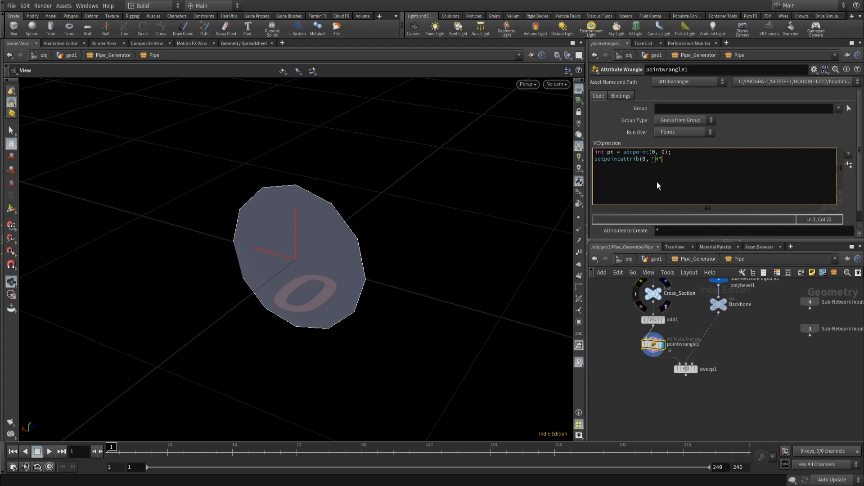
{"action": "type", "text": "pt"}
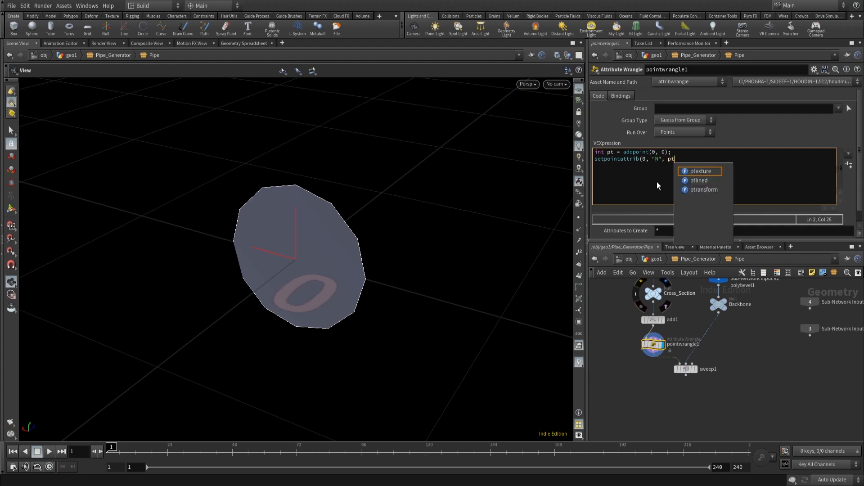
{"action": "type", "text": ", vectpr("}
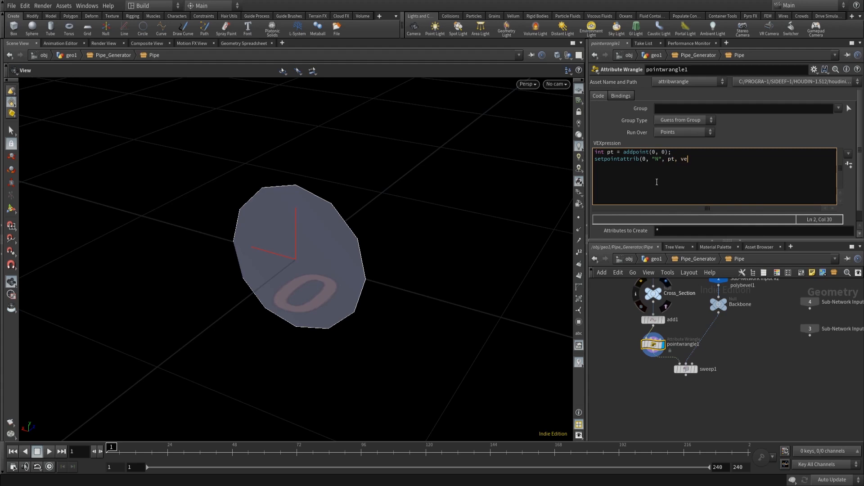
{"action": "key", "text": "BackSpace"}
{"action": "key", "text": "BackSpace"}
{"action": "key", "text": "BackSpace"}
{"action": "type", "text": "or(point(0, \"N\", 0)));"}
{"action": "key", "text": "Return"}
{"action": "type", "text": "addv"}
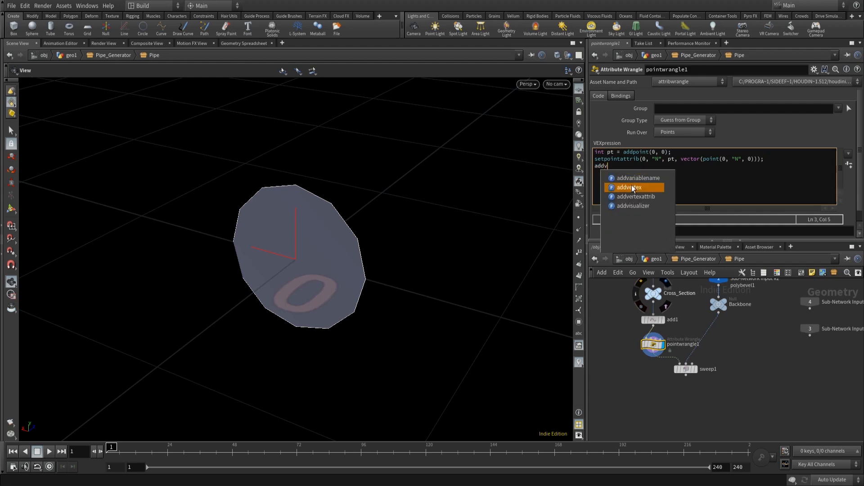
{"action": "type", "text": "ertex"}
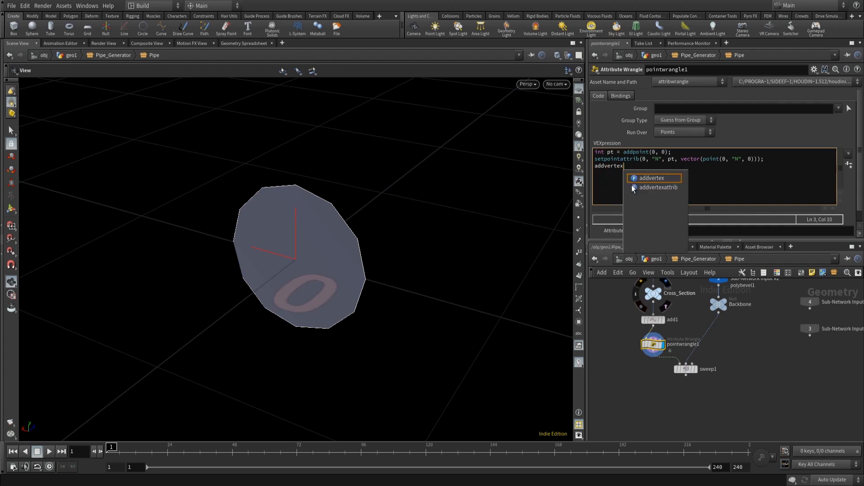
{"action": "type", "text": "("}
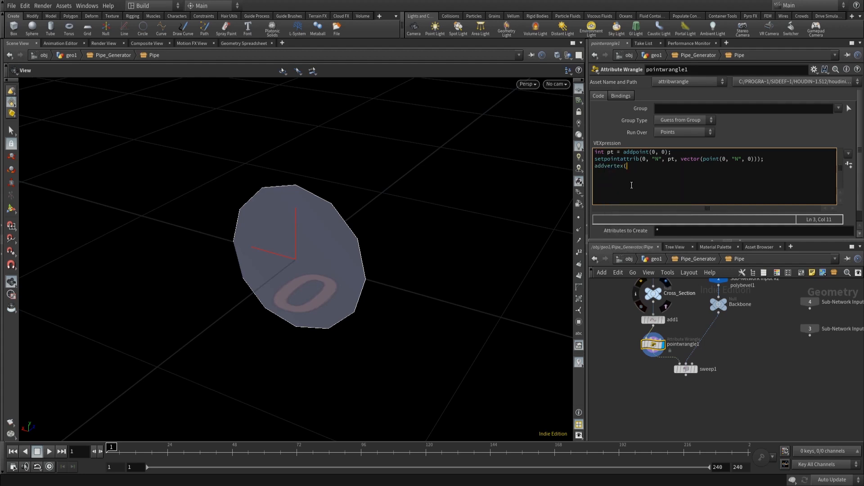
{"action": "type", "text": "0<@primnum, pt"}
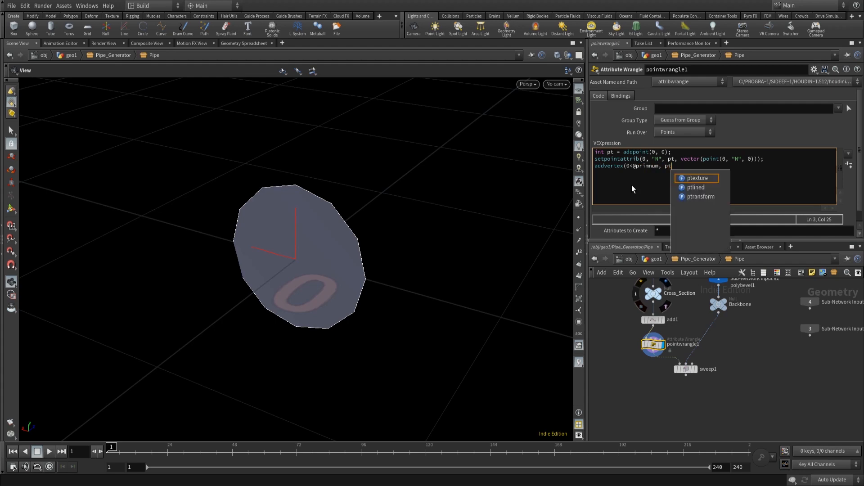
{"action": "type", "text": ");"}
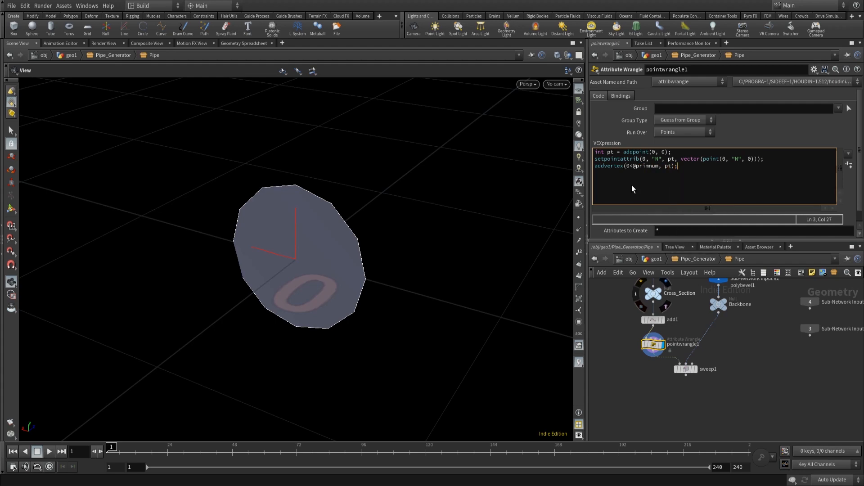
{"action": "left_click", "coordinate": [652, 399]}
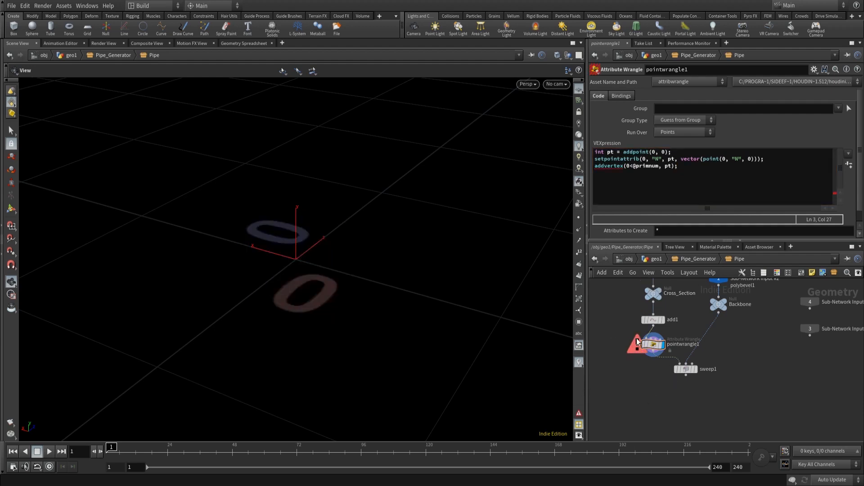
{"action": "left_click", "coordinate": [618, 166]}
{"action": "left_click", "coordinate": [630, 167]}
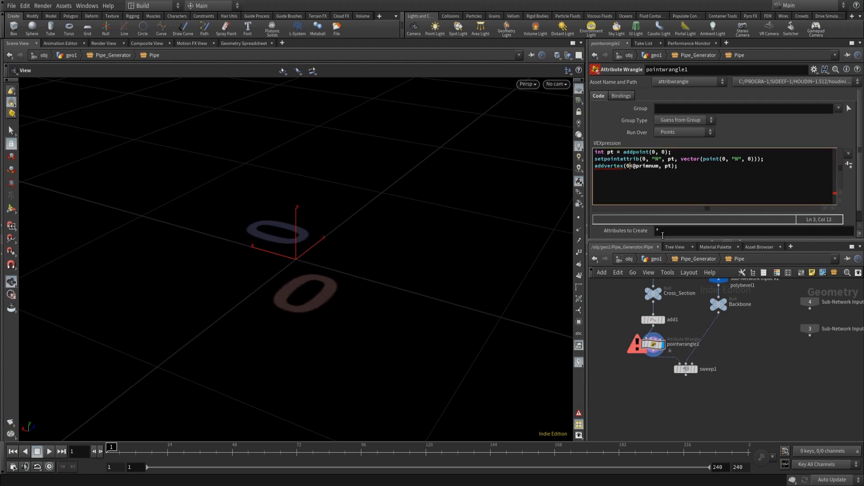
{"action": "key", "text": "shift+Right"}
{"action": "type", "text": ","}
- Insert a Null node on the wire between pointwrangle1 and sweep1
{"action": "left_click", "coordinate": [617, 312]}
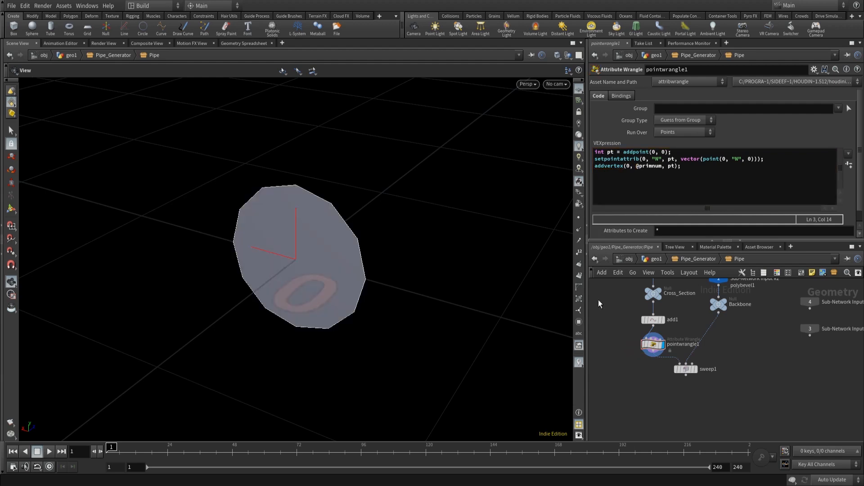
{"action": "middle_click_drag", "start_coordinate": [667, 382], "coordinate": [653, 354]}
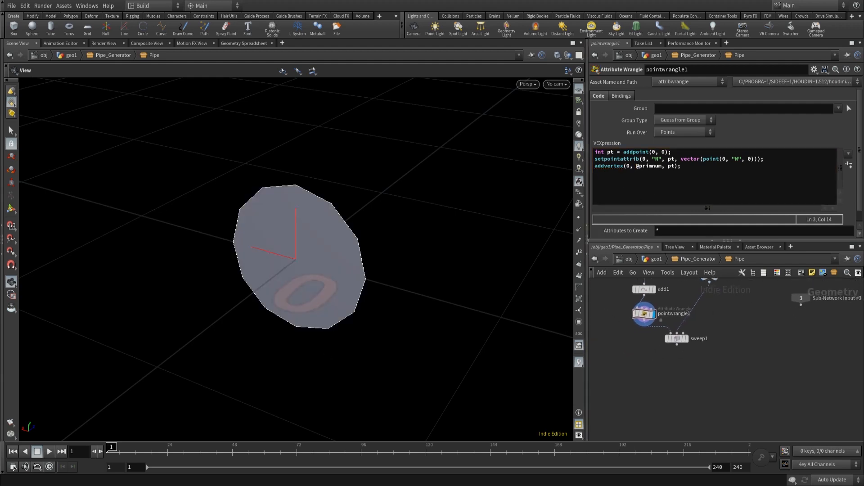
{"action": "key", "text": "Tab"}
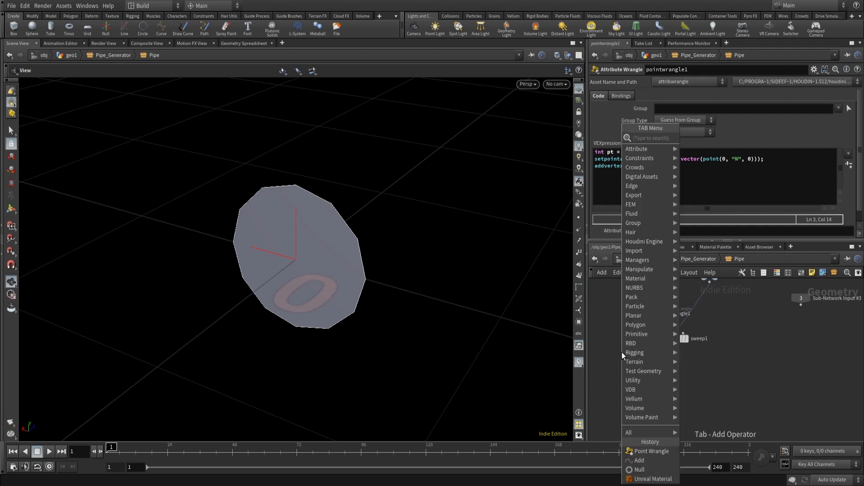
{"action": "type", "text": "nul"}
{"action": "key", "text": "Return"}
{"action": "left_click", "coordinate": [622, 353]}
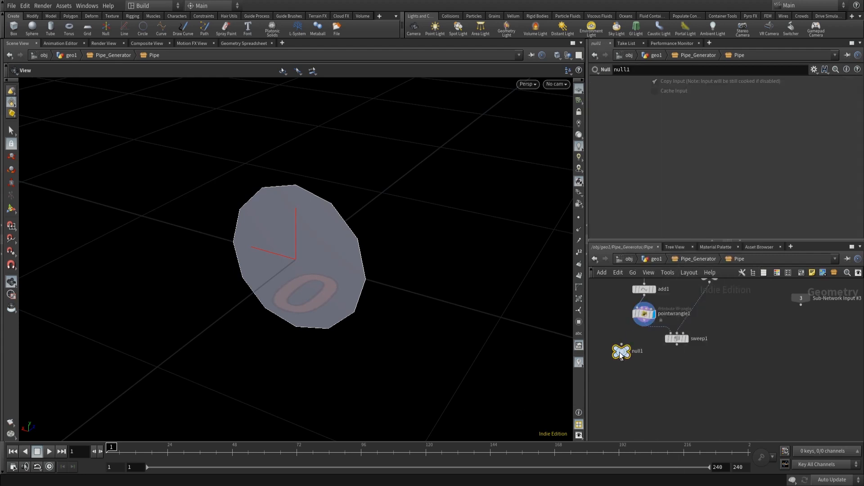
{"action": "left_click_drag", "start_coordinate": [622, 352], "coordinate": [641, 338]}
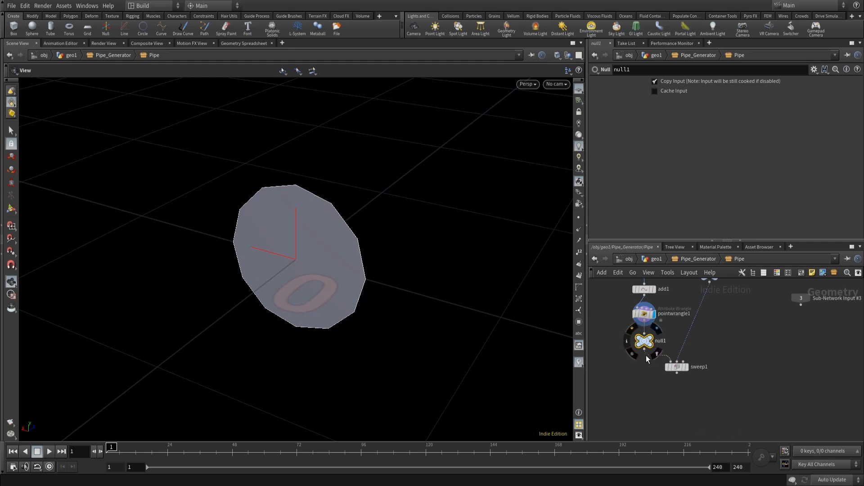
- Rename the Null node to measure_node
{"action": "mouse_move", "coordinate": [640, 341]}
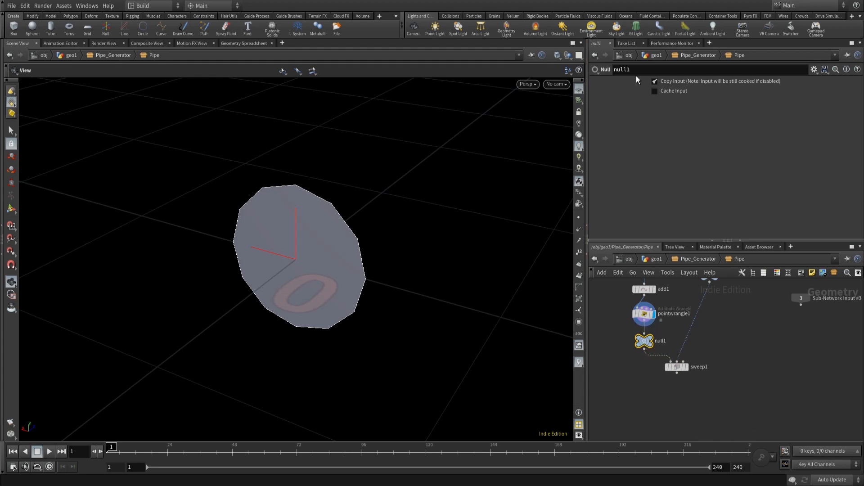
{"action": "double_click", "coordinate": [645, 67]}
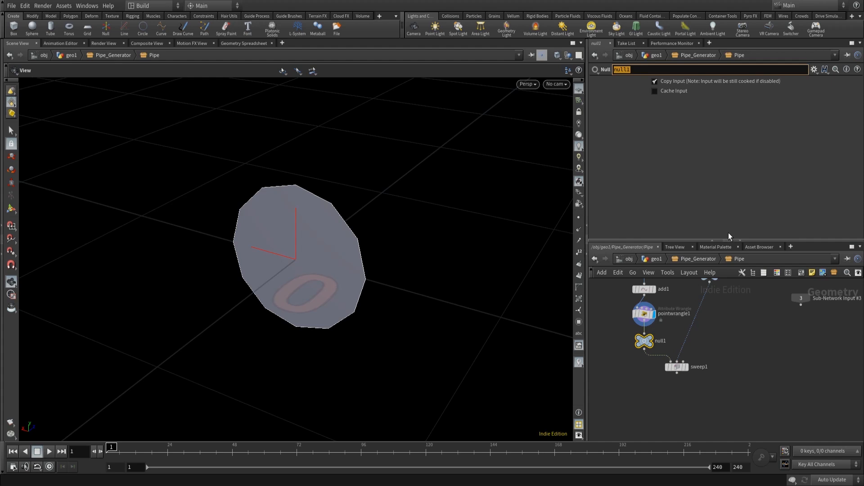
{"action": "type", "text": "measure_node"}
{"action": "left_click", "coordinate": [667, 401]}
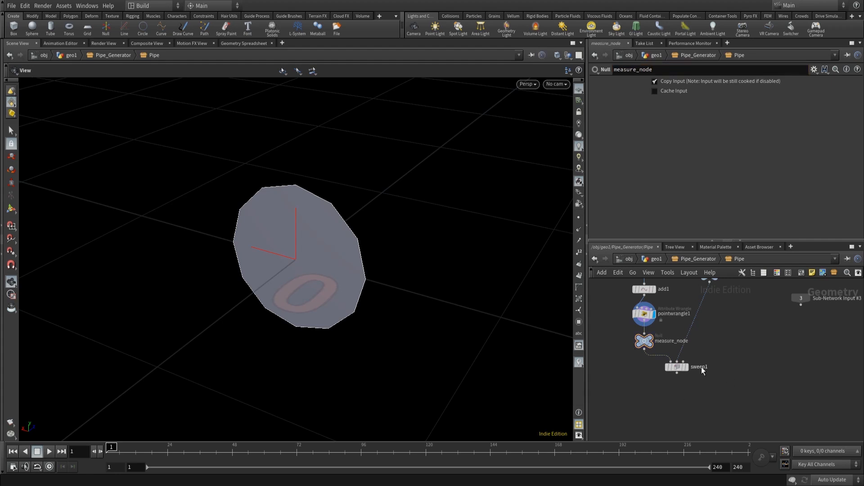
- Insert a Convert node on the wire between measure_node and sweep1
{"action": "middle_click_drag", "start_coordinate": [629, 351], "coordinate": [625, 322]}
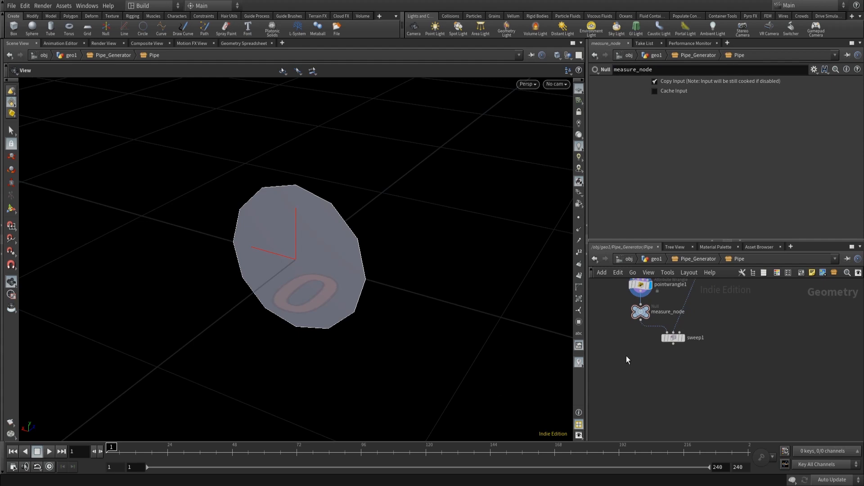
{"action": "key", "text": "Tab"}
{"action": "type", "text": "conv"}
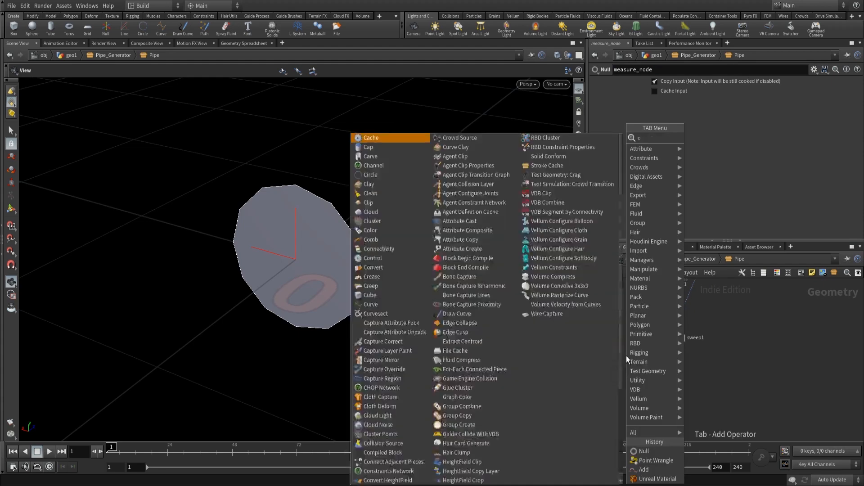
{"action": "key", "text": "Return"}
{"action": "left_click", "coordinate": [626, 356]}
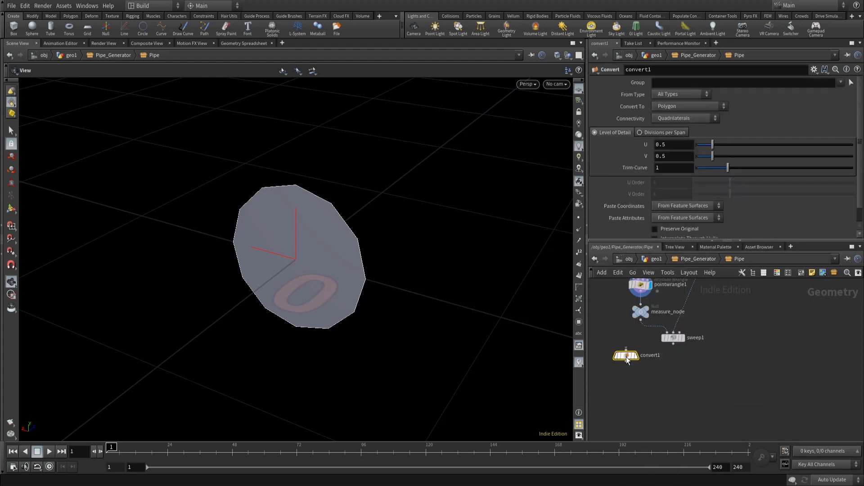
{"action": "left_click_drag", "start_coordinate": [625, 355], "coordinate": [643, 340]}
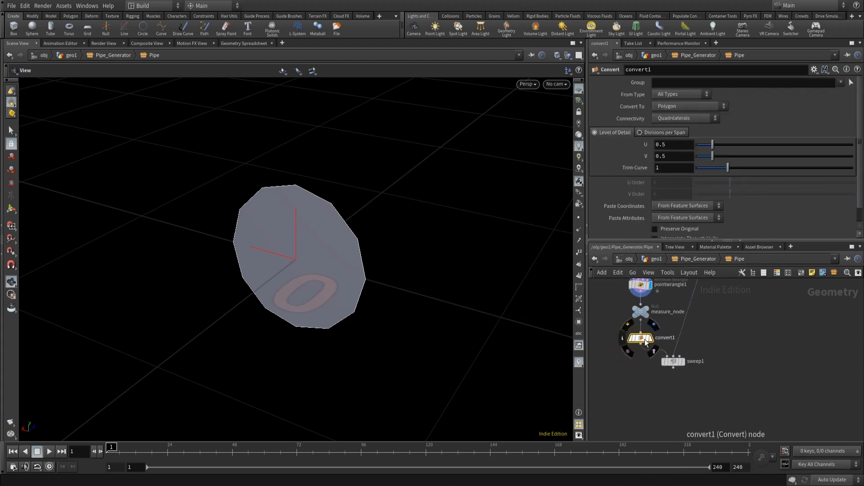
- Set the Convert node to convert to NURBS Curve with a U Order of 2
{"action": "left_click", "coordinate": [680, 109]}
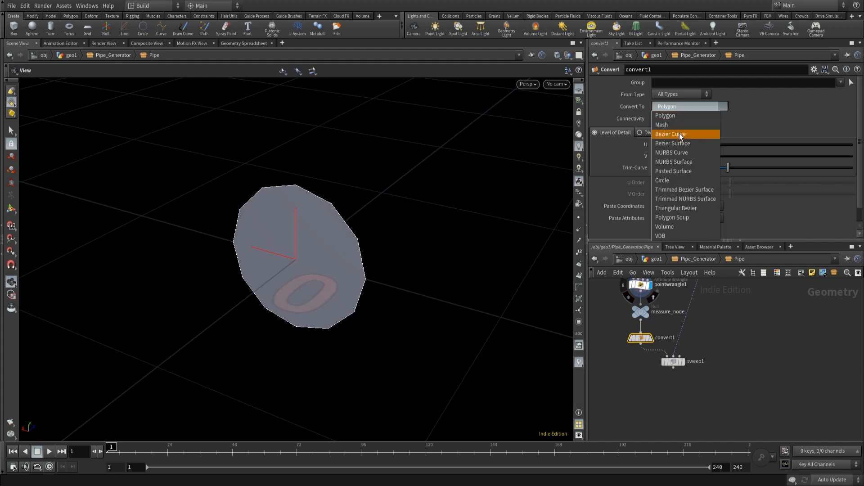
{"action": "left_click", "coordinate": [690, 152]}
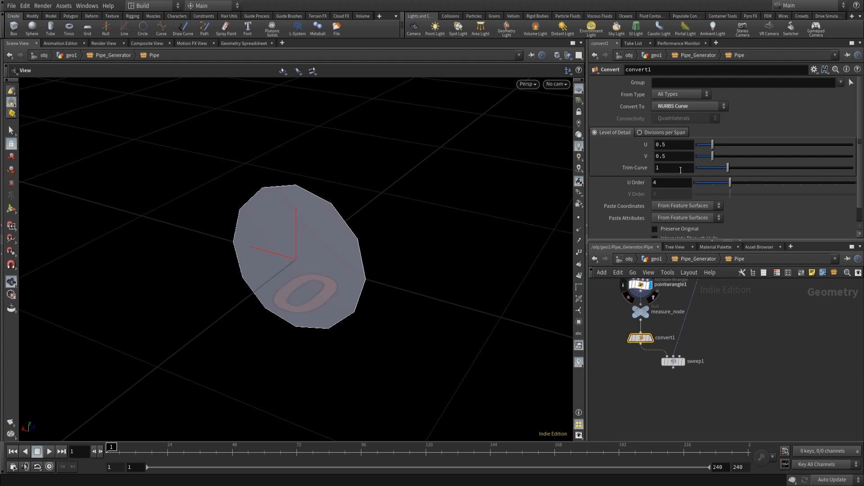
{"action": "left_click", "coordinate": [670, 183]}
{"action": "type", "text": "2"}
{"action": "key", "text": "Return"}
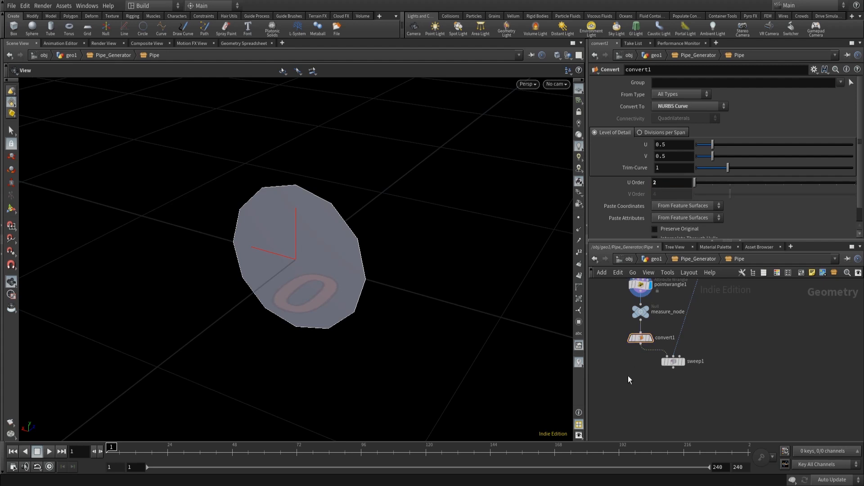
- Insert a UV Texture node between convert1 and sweep1 and set its Texture Type to Arc Length Spline
{"action": "type", "text": "uv"}
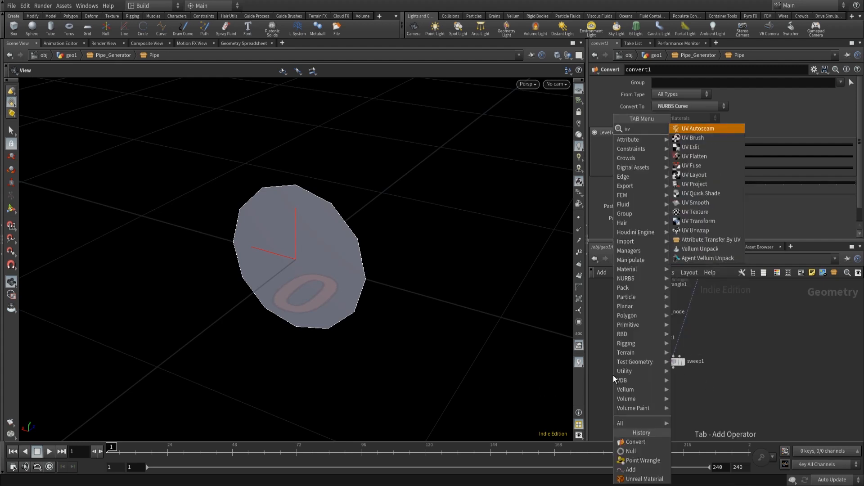
{"action": "type", "text": " t"}
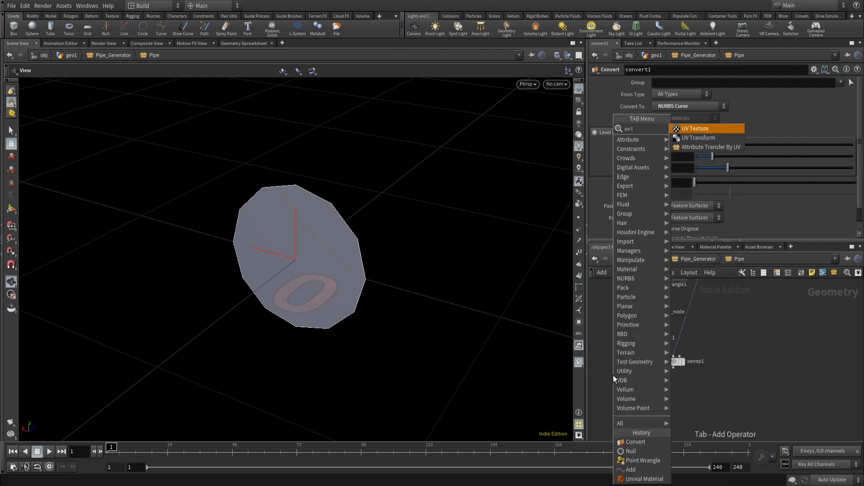
{"action": "key", "text": "Return"}
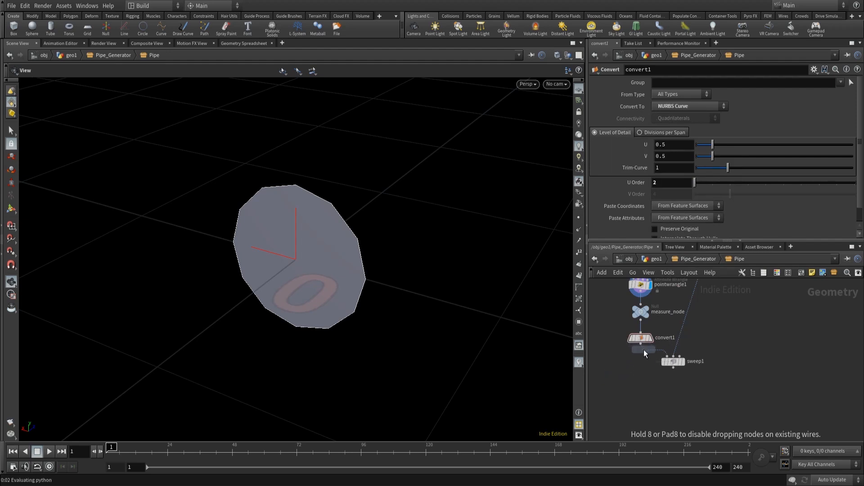
{"action": "left_click", "coordinate": [643, 350]}
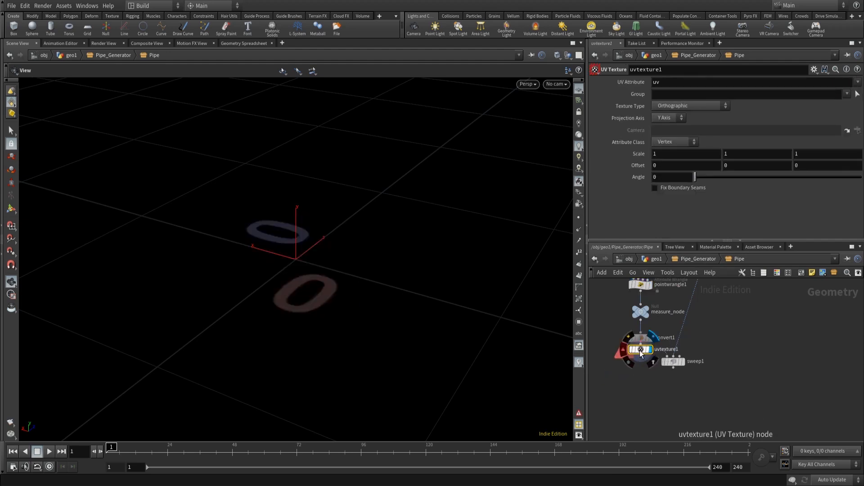
{"action": "mouse_move", "coordinate": [640, 350]}
{"action": "left_mouse_down"}
{"action": "mouse_move", "coordinate": [649, 352]}
{"action": "mouse_move", "coordinate": [641, 362]}
{"action": "left_mouse_up"}
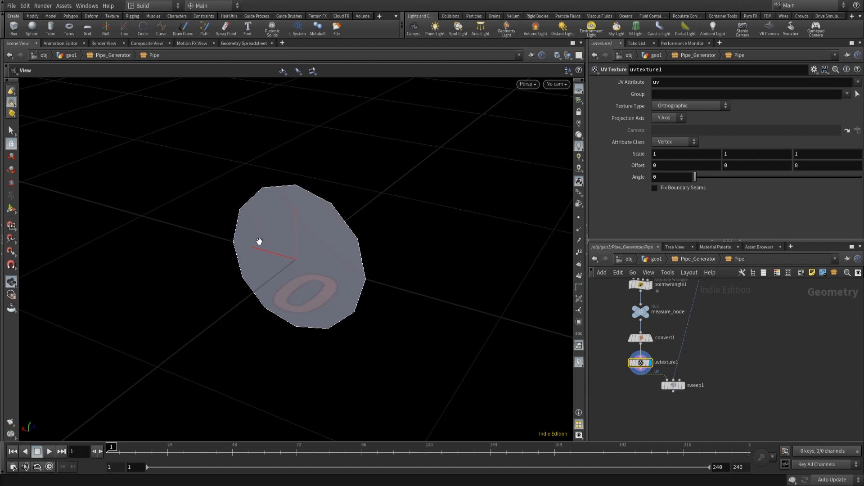
{"action": "left_click", "coordinate": [683, 105]}
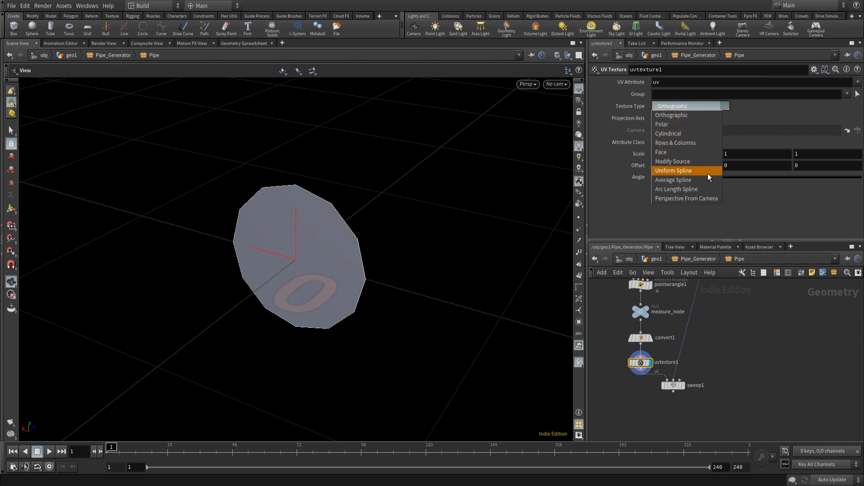
{"action": "left_click", "coordinate": [702, 190]}
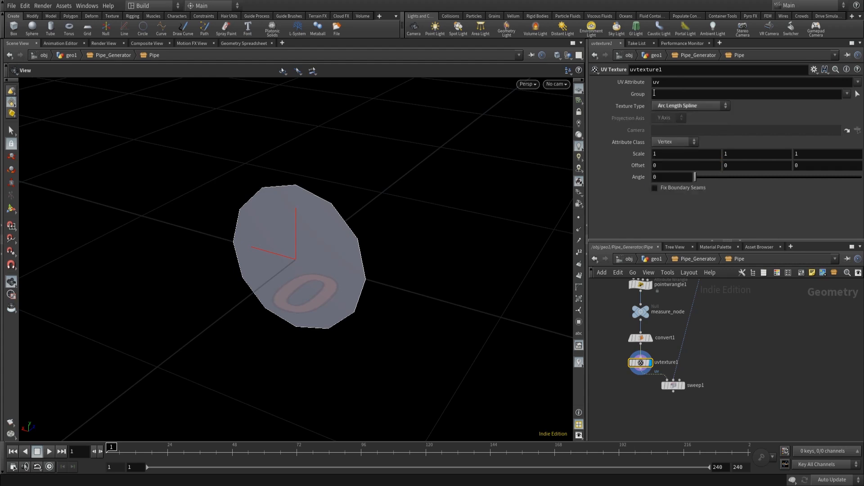
- Set the UV Texture's first Scale value to the expression arclen("../measure_node/", 0, 1, 0)
{"action": "double_click", "coordinate": [663, 155]}
{"action": "type", "text": "ar"}
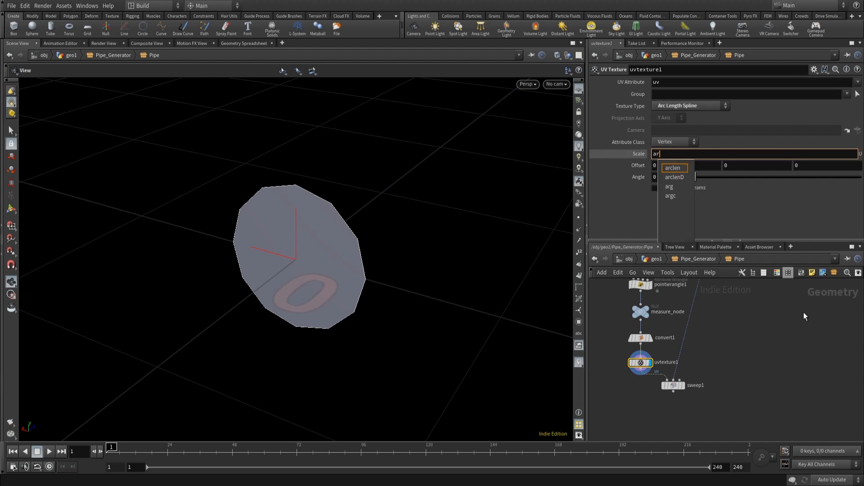
{"action": "key", "text": "Down"}
{"action": "key", "text": "Return"}
{"action": "type", "text": "("}
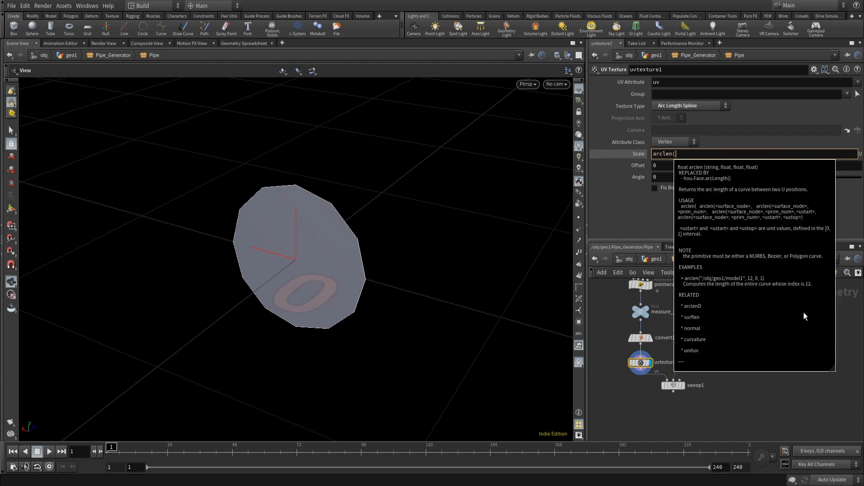
{"action": "type", "text": "\"../"}
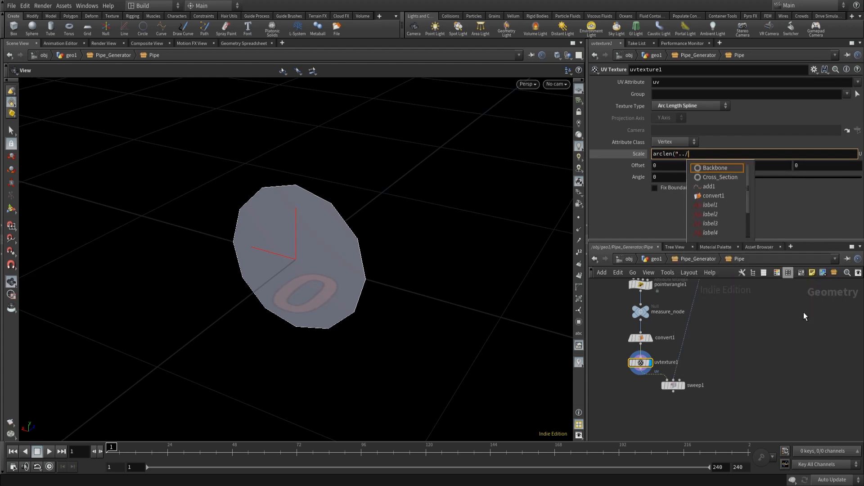
{"action": "type", "text": "me"}
{"action": "key", "text": "Return"}
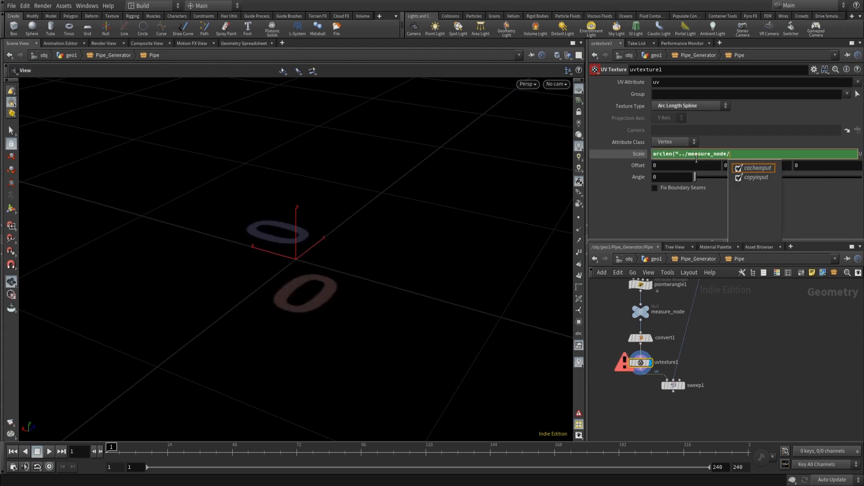
{"action": "type", "text": "\""}
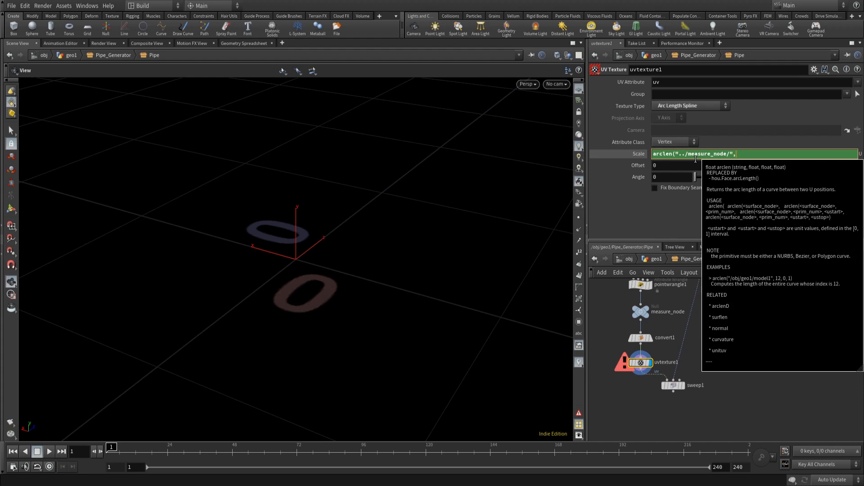
{"action": "type", "text": ", 0, 1, 0)"}
{"action": "key", "text": "Return"}
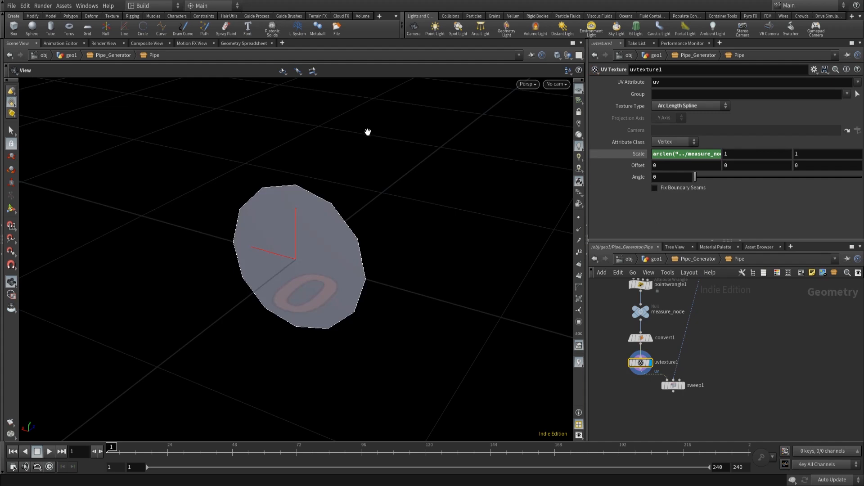
- Set the UV Texture's Angle to -90
{"action": "left_click", "coordinate": [663, 176]}
{"action": "type", "text": "-90"}
{"action": "key", "text": "Return"}
- Insert a second Convert node on the wire between uvtexture1 and sweep1
{"action": "middle_click_drag", "start_coordinate": [710, 353], "coordinate": [716, 310]}
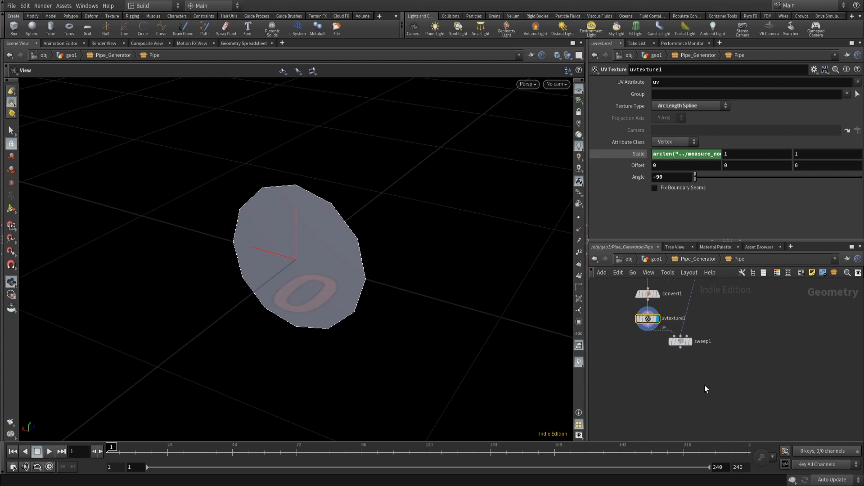
{"action": "middle_click_drag", "start_coordinate": [704, 391], "coordinate": [707, 345]}
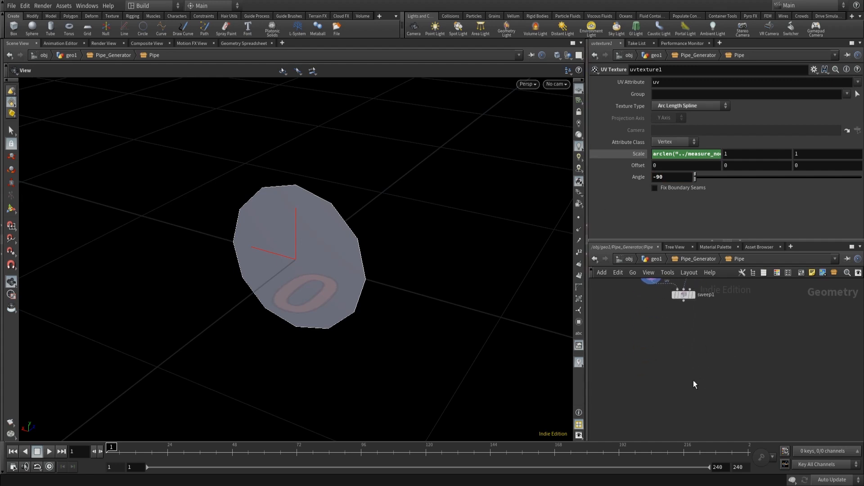
{"action": "key", "text": "Tab"}
{"action": "type", "text": "convert"}
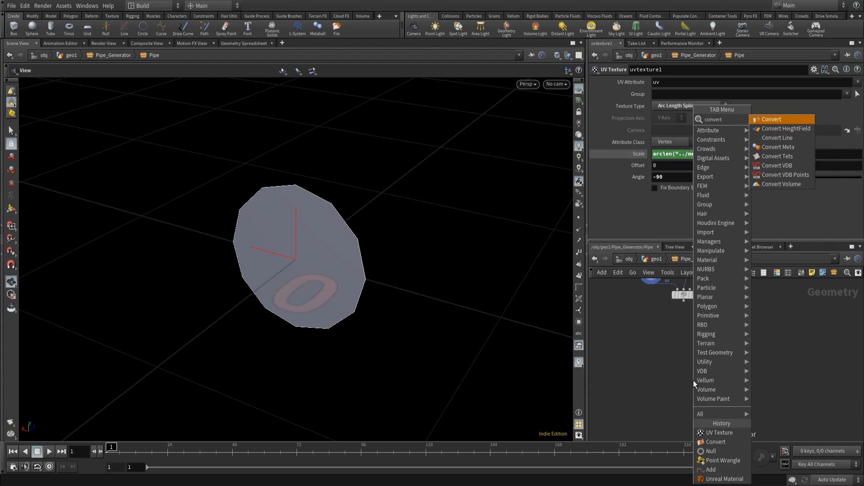
{"action": "key", "text": "Return"}
{"action": "left_click_drag", "start_coordinate": [693, 380], "coordinate": [654, 295]}
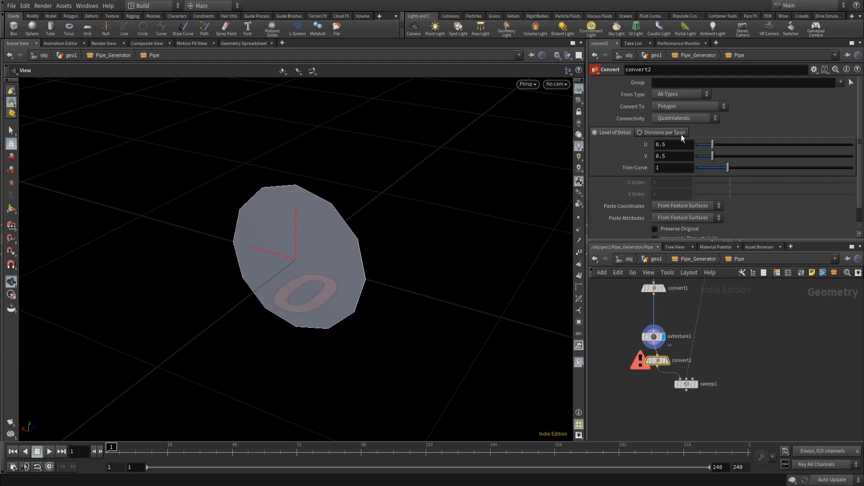
{"action": "left_click", "coordinate": [672, 143]}
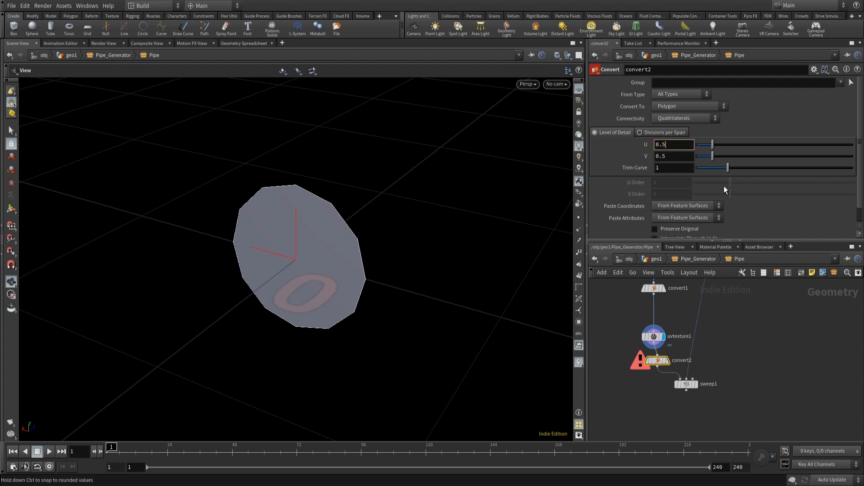
- Set convert2's U and V Level of Detail values to 0.001
{"action": "key", "text": "BackSpace"}
{"action": "type", "text": "001"}
{"action": "key", "text": "Return"}
{"action": "left_click", "coordinate": [674, 155]}
{"action": "key", "text": "BackSpace"}
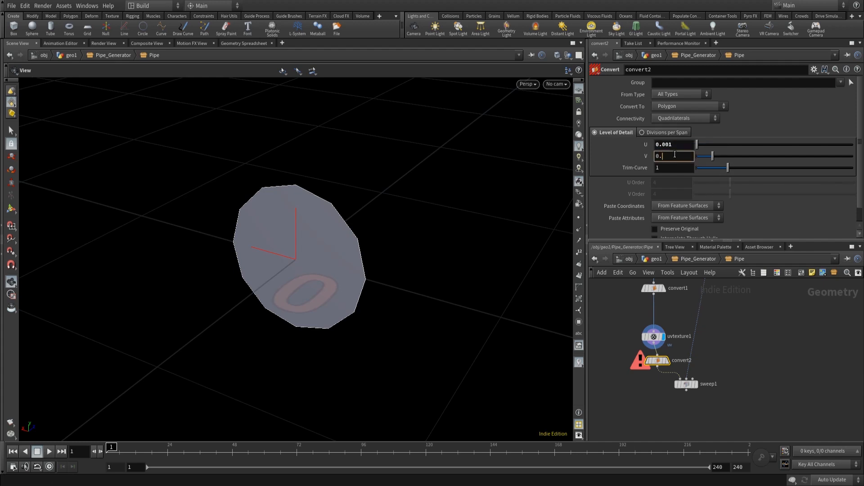
{"action": "type", "text": "001"}
{"action": "key", "text": "Return"}
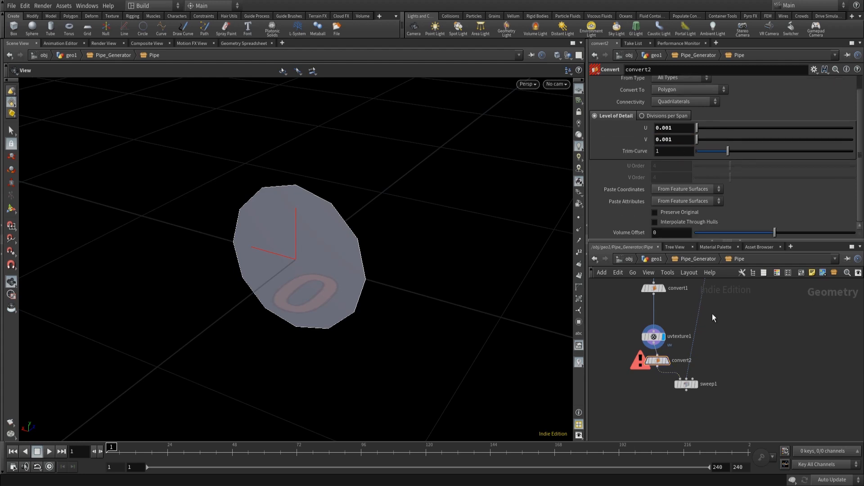
- Duplicate the node chain from add1 through convert2 beside it, then delete the copied add2 and pointwrangle2 nodes
{"action": "left_click", "coordinate": [665, 364]}
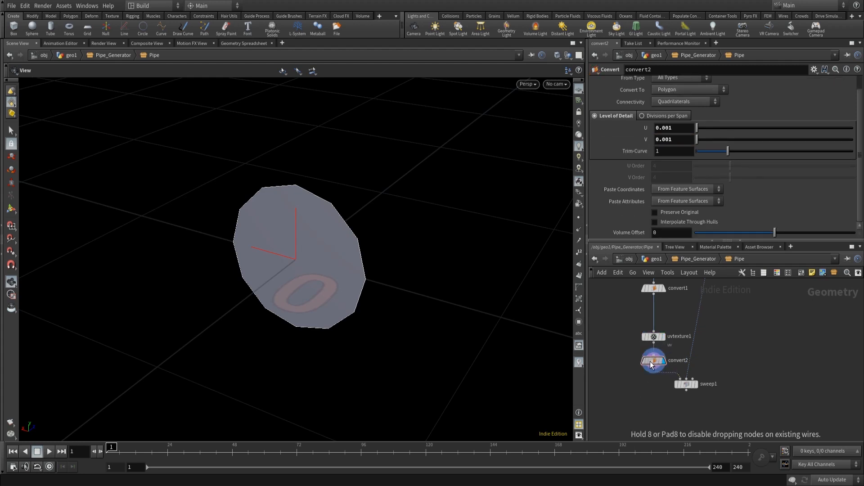
{"action": "mouse_move", "coordinate": [697, 388]}
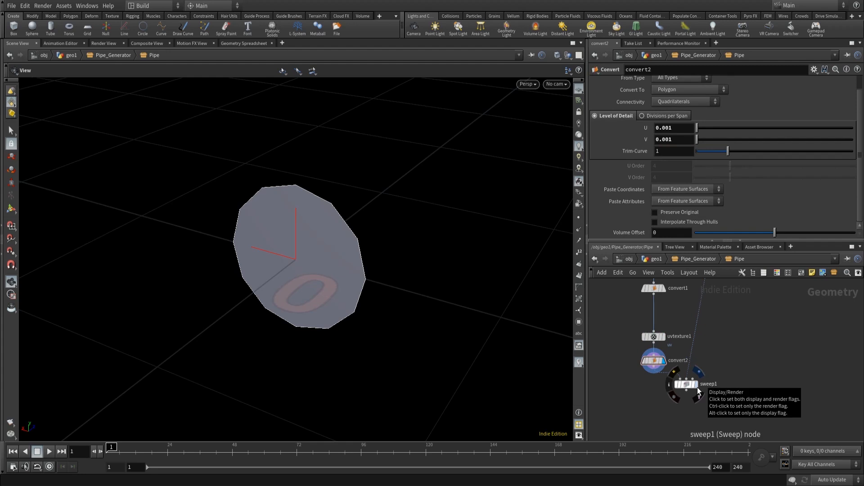
{"action": "scroll", "coordinate": [755, 343], "scroll_direction": "down", "scroll_amount": 3}
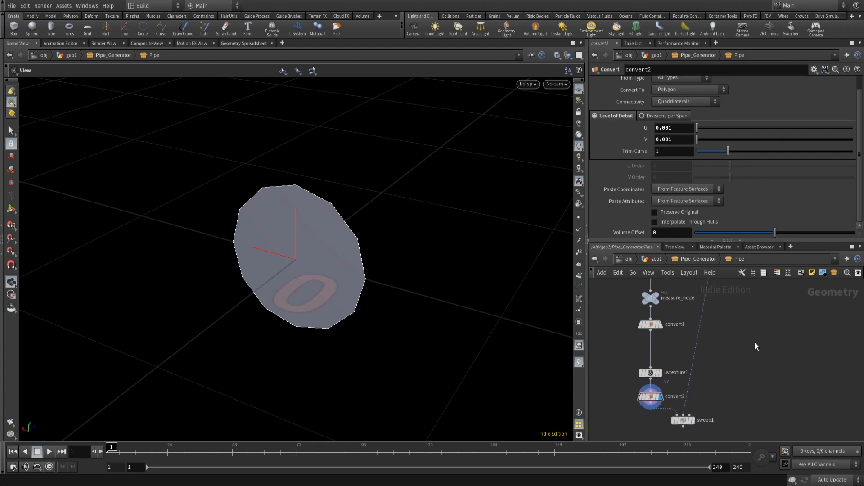
{"action": "scroll", "coordinate": [752, 340], "scroll_direction": "down", "scroll_amount": 1}
{"action": "mouse_move", "coordinate": [660, 304]}
{"action": "middle_mouse_down"}
{"action": "mouse_move", "coordinate": [647, 338]}
{"action": "mouse_move", "coordinate": [645, 309]}
{"action": "middle_mouse_up"}
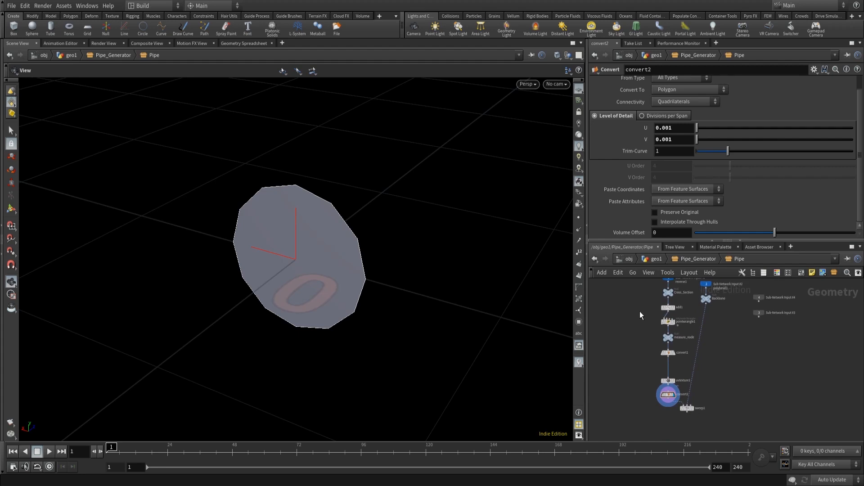
{"action": "key", "text": "l"}
{"action": "middle_click_drag", "start_coordinate": [722, 339], "coordinate": [688, 350]}
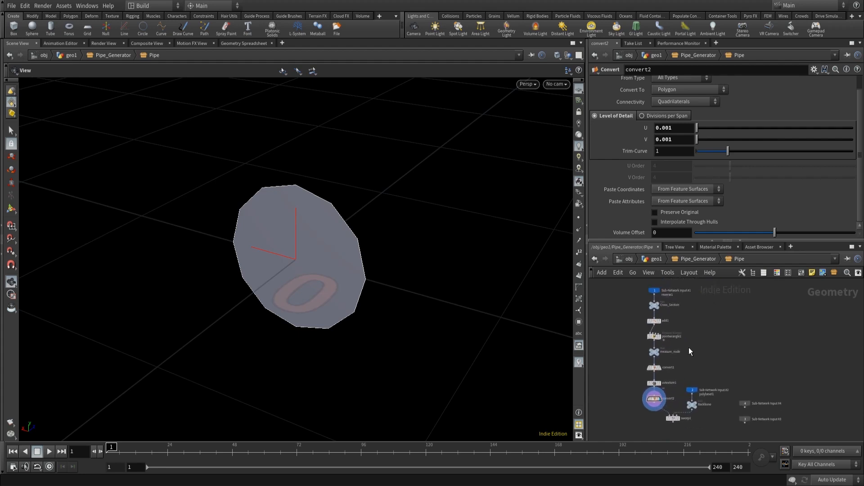
{"action": "scroll", "coordinate": [689, 349], "scroll_direction": "up", "scroll_amount": 2}
{"action": "left_click_drag", "start_coordinate": [730, 242], "coordinate": [730, 211]}
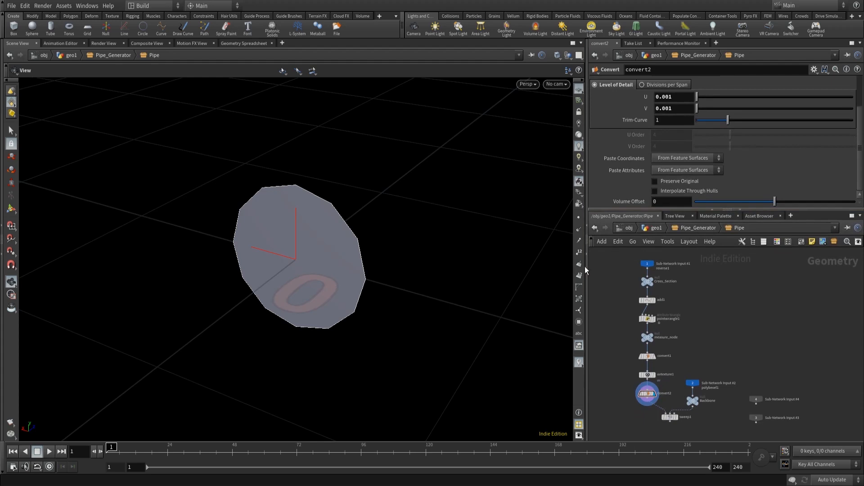
{"action": "left_click_drag", "start_coordinate": [586, 270], "coordinate": [527, 272]}
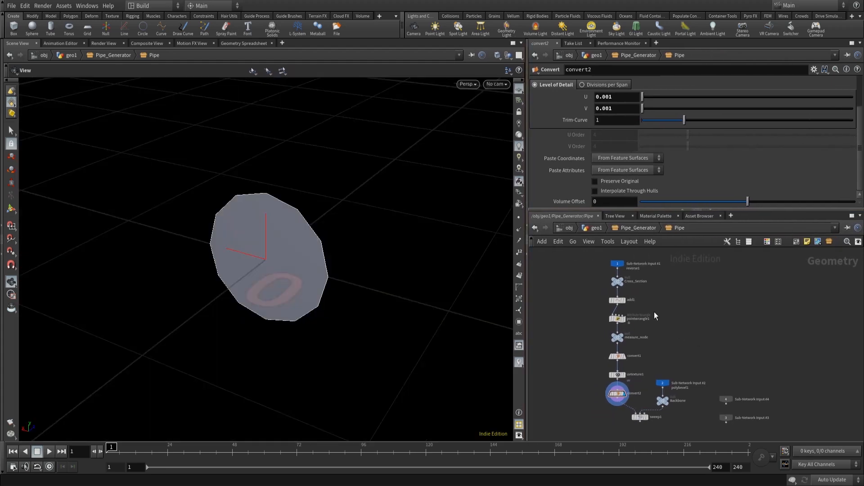
{"action": "scroll", "coordinate": [662, 369], "scroll_direction": "up", "scroll_amount": 3}
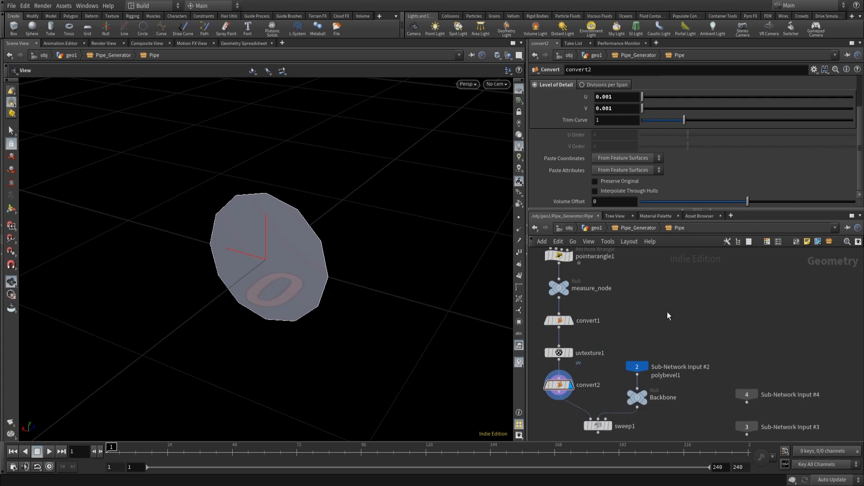
{"action": "scroll", "coordinate": [668, 313], "scroll_direction": "down", "scroll_amount": 3}
{"action": "middle_click_drag", "start_coordinate": [671, 313], "coordinate": [677, 363]}
{"action": "left_click_drag", "start_coordinate": [651, 362], "coordinate": [666, 428]}
{"action": "left_click_drag", "start_coordinate": [658, 399], "coordinate": [661, 279]}
{"action": "scroll", "coordinate": [675, 360], "scroll_direction": "up", "scroll_amount": 2}
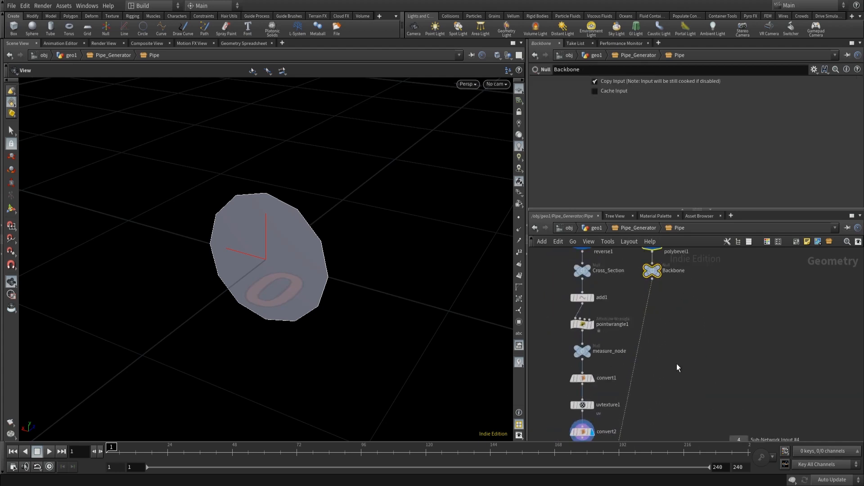
{"action": "middle_click_drag", "start_coordinate": [677, 365], "coordinate": [688, 343]}
{"action": "left_click_drag", "start_coordinate": [554, 271], "coordinate": [612, 414]}
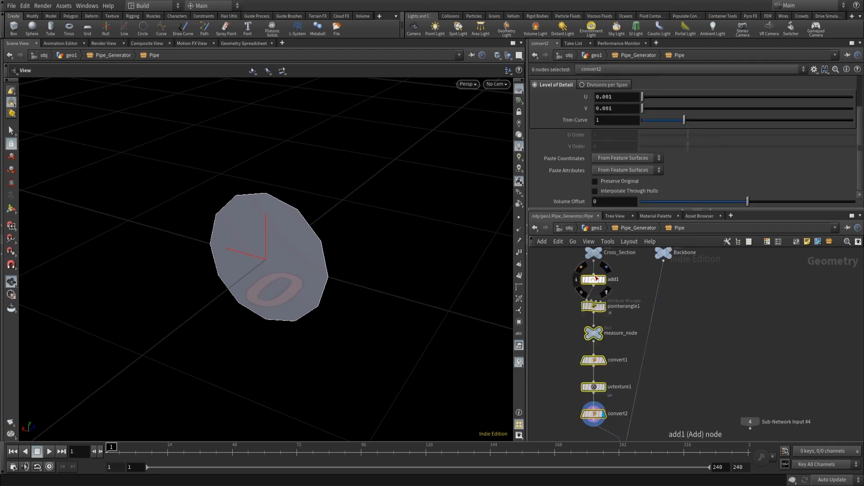
{"action": "left_click_drag", "start_coordinate": [596, 277], "coordinate": [662, 281], "text": "alt"}
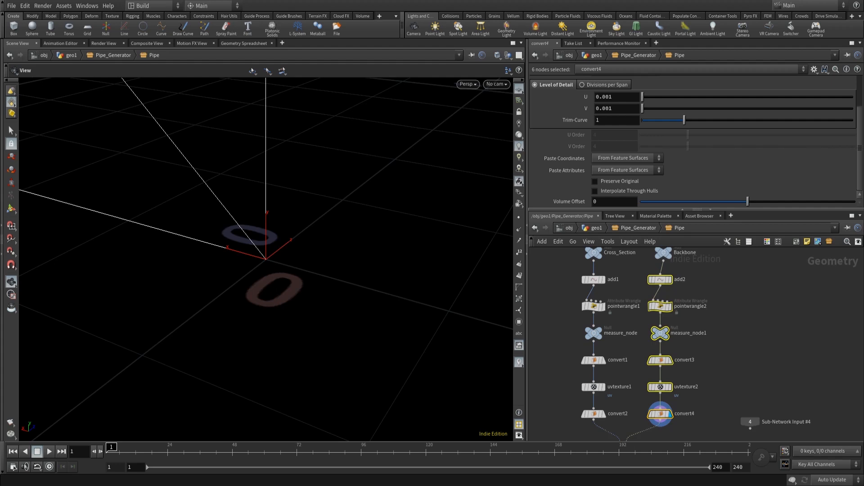
{"action": "left_click_drag", "start_coordinate": [742, 317], "coordinate": [677, 282]}
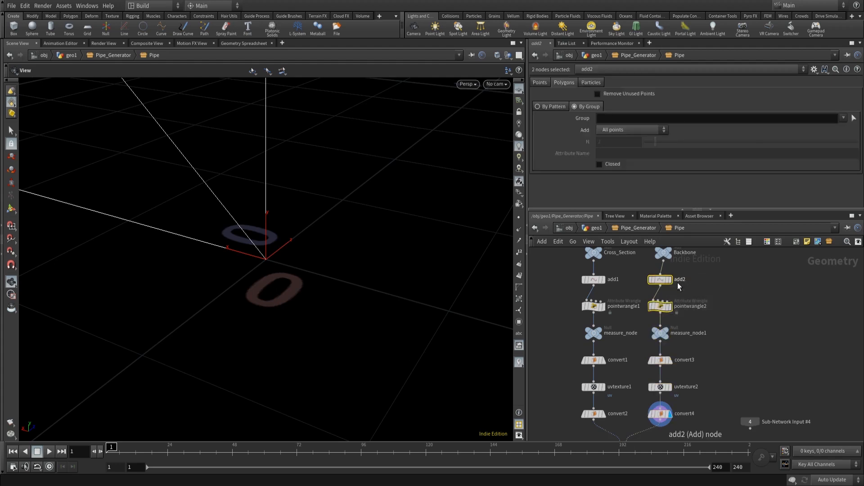
{"action": "key", "text": "Delete"}
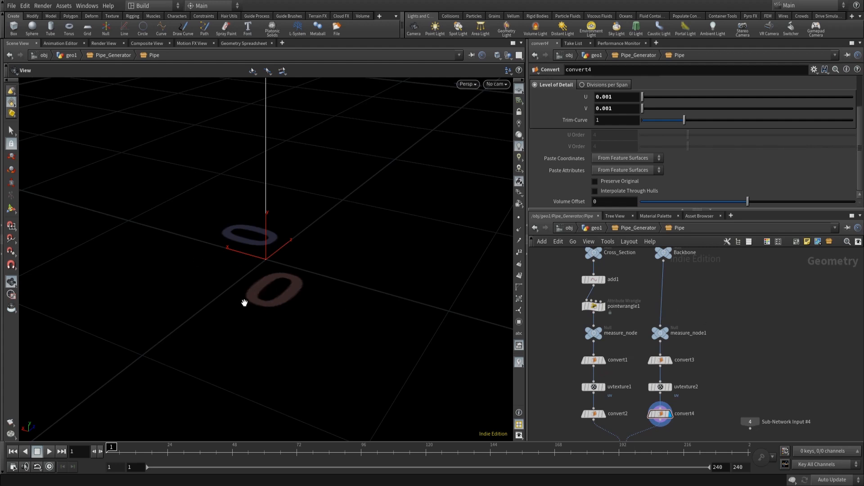
- Set the display flag on sweep1 and select it
{"action": "right_click_drag", "start_coordinate": [341, 247], "coordinate": [290, 293]}
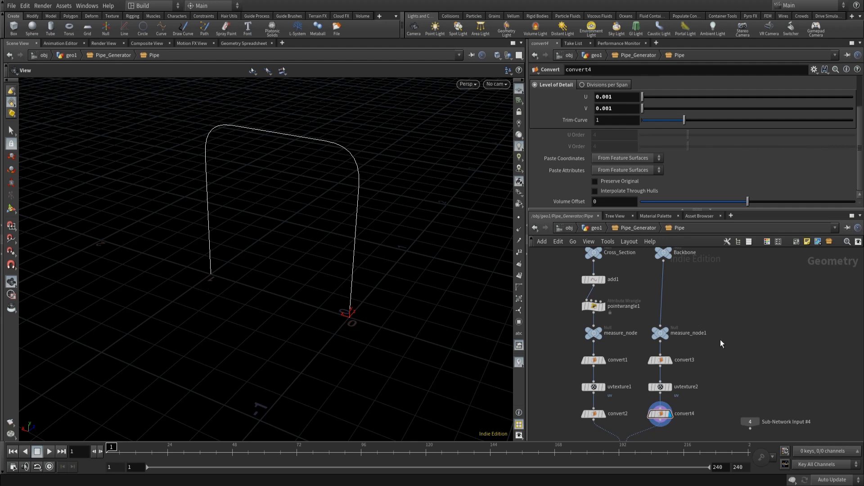
{"action": "middle_click_drag", "start_coordinate": [720, 340], "coordinate": [730, 329]}
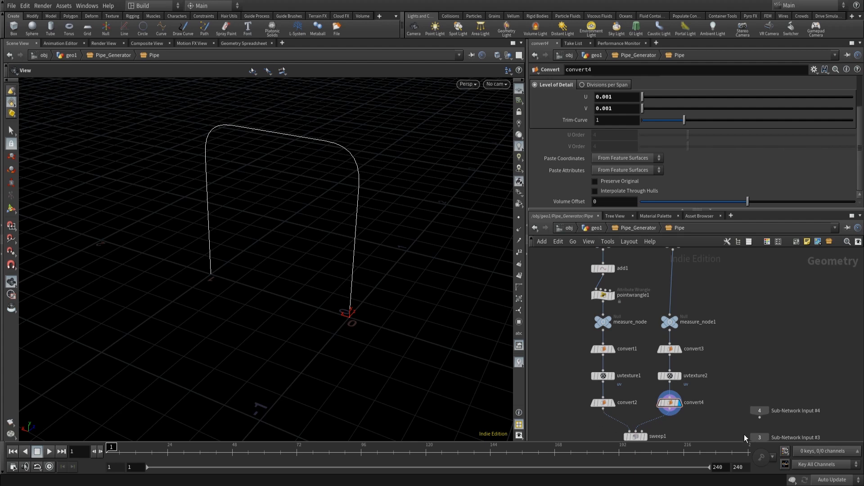
{"action": "middle_click_drag", "start_coordinate": [744, 434], "coordinate": [734, 378]}
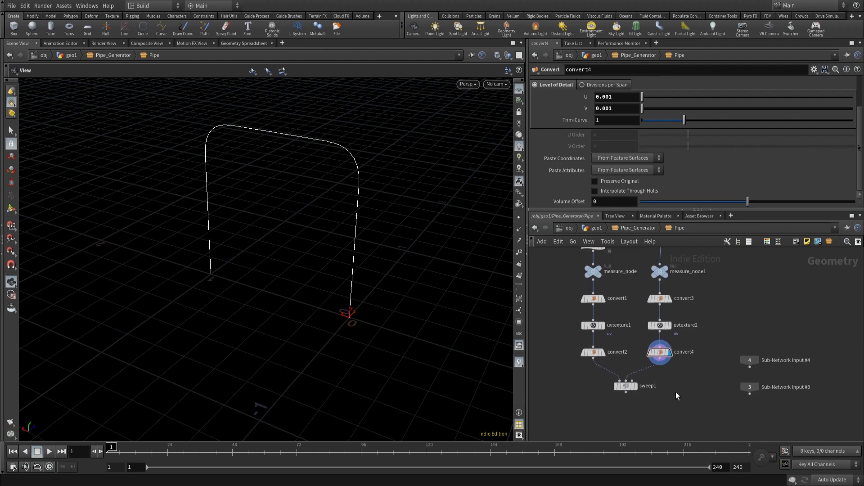
{"action": "left_click", "coordinate": [636, 386]}
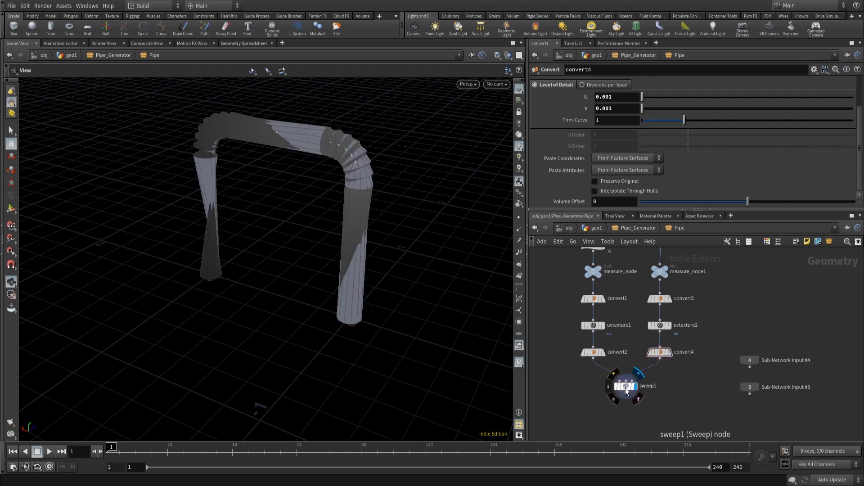
{"action": "left_click", "coordinate": [626, 387]}
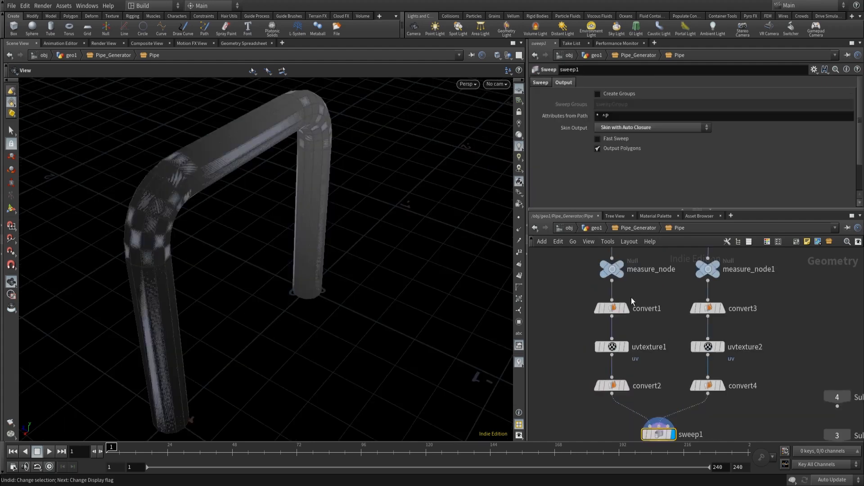
- At the Pipe_Generator level, cut the reverse1 node out from between circle1 and the Pipe subnetwork
{"action": "left_click", "coordinate": [635, 228]}
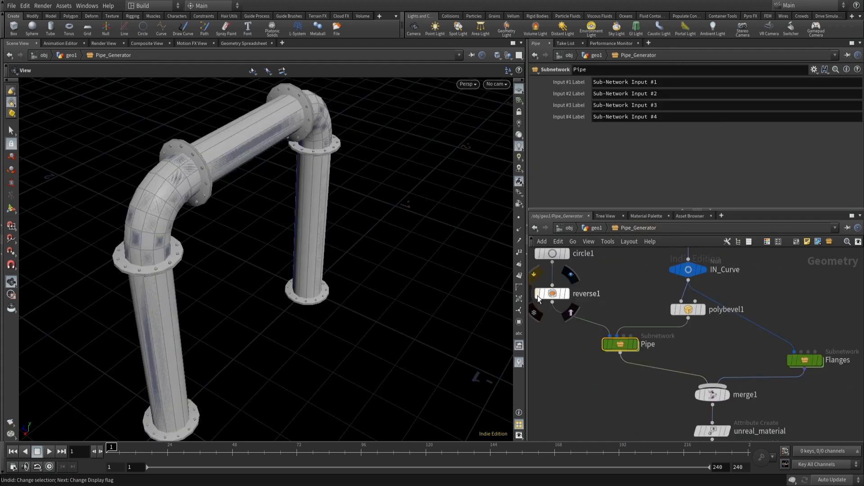
{"action": "left_click", "coordinate": [558, 295]}
{"action": "key", "text": "ctrl+x"}
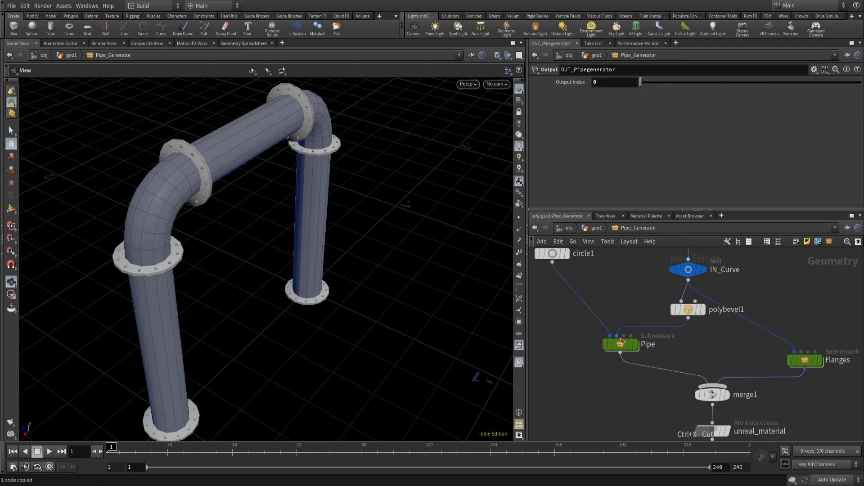
{"action": "left_click", "coordinate": [555, 253]}
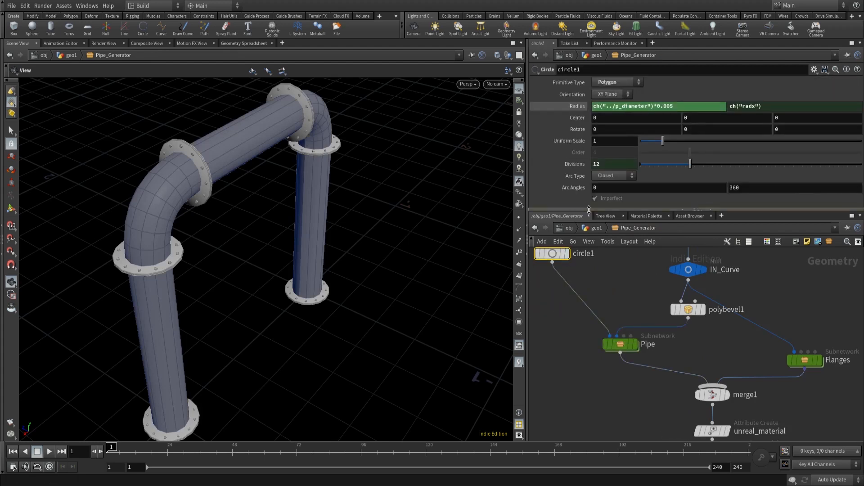
- Inside Pipe, try appending a Reverse node after sweep1, display it, then delete it
{"action": "double_click", "coordinate": [626, 347]}
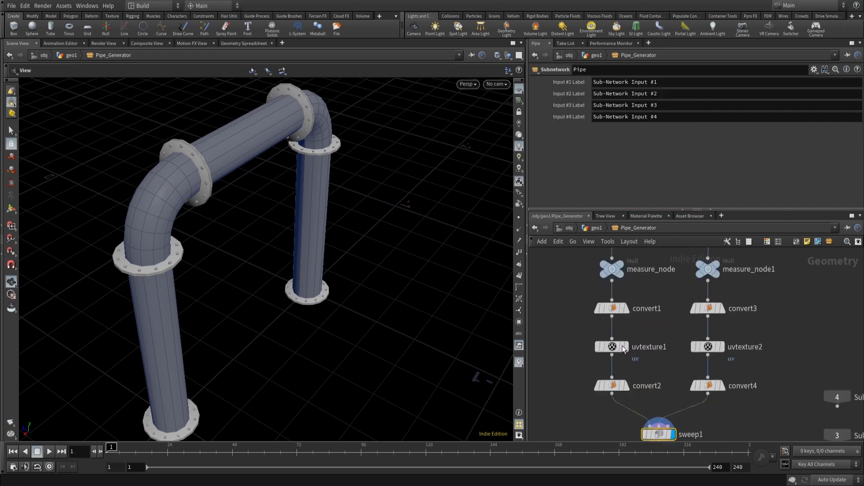
{"action": "middle_click_drag", "start_coordinate": [682, 390], "coordinate": [658, 300]}
{"action": "left_click", "coordinate": [634, 378]}
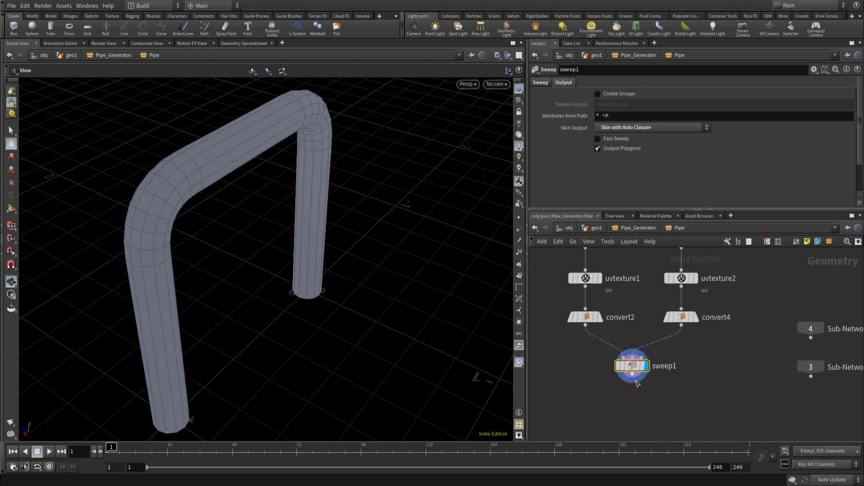
{"action": "key", "text": "Escape"}
{"action": "left_click", "coordinate": [633, 377]}
{"action": "key", "text": "Tab"}
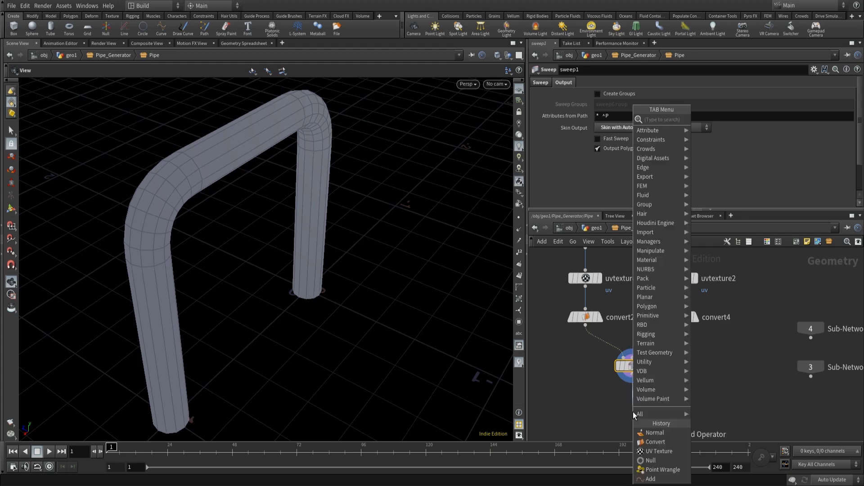
{"action": "type", "text": "rv"}
{"action": "key", "text": "BackSpace"}
{"action": "key", "text": "BackSpace"}
{"action": "type", "text": "reve"}
{"action": "key", "text": "Return"}
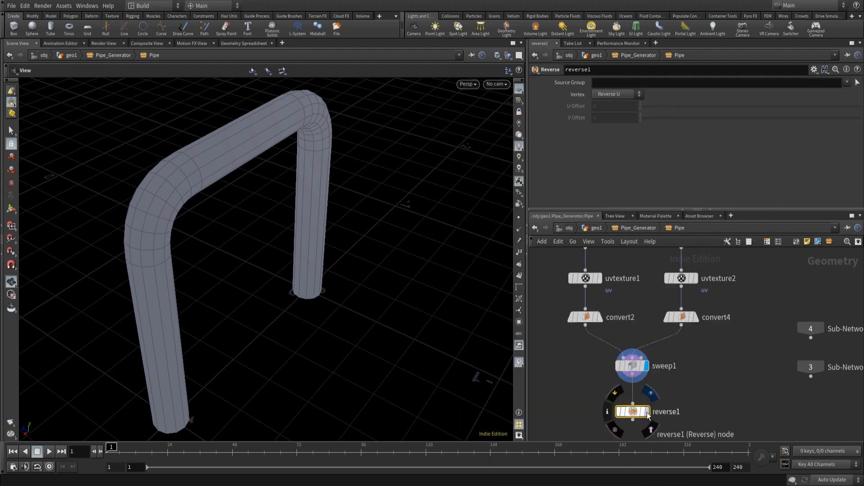
{"action": "left_click", "coordinate": [647, 411]}
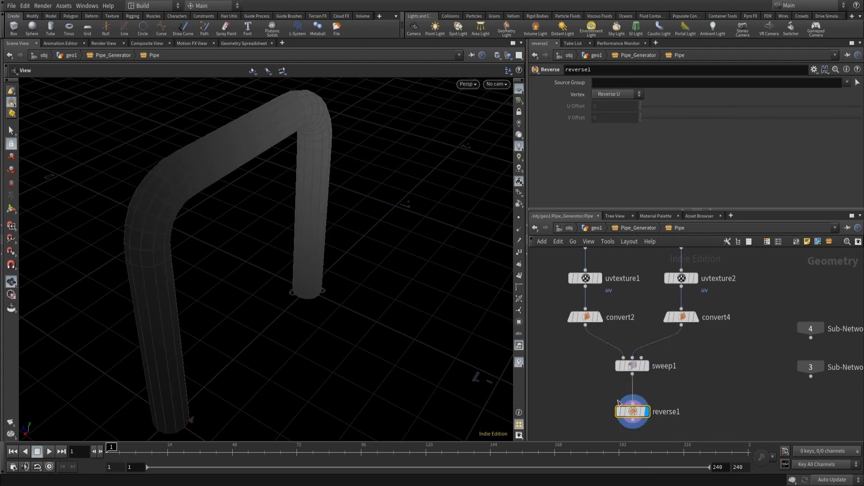
{"action": "left_click", "coordinate": [619, 411]}
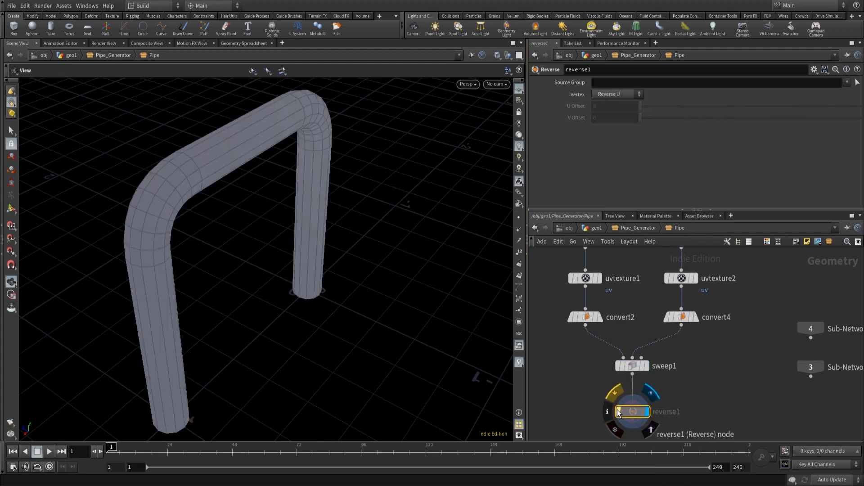
{"action": "left_click_drag", "start_coordinate": [244, 259], "coordinate": [261, 344]}
{"action": "key", "text": "Delete"}
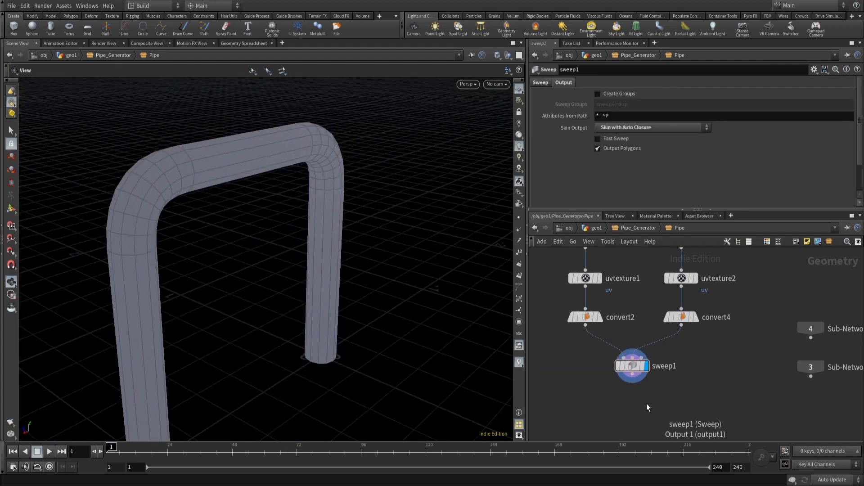
- Append an Attribute Promote node after sweep1
{"action": "scroll", "coordinate": [635, 414], "scroll_direction": "down", "scroll_amount": 5}
{"action": "scroll", "coordinate": [639, 414], "scroll_direction": "up", "scroll_amount": 5}
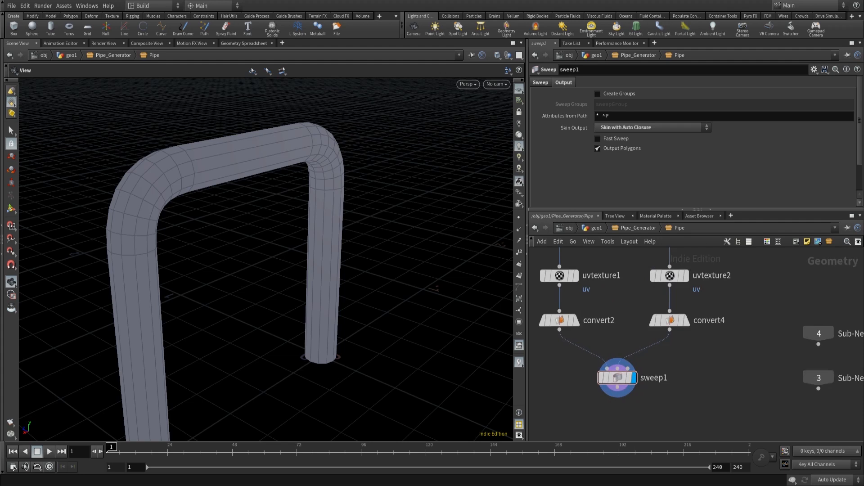
{"action": "middle_click_drag", "start_coordinate": [683, 380], "coordinate": [688, 296]}
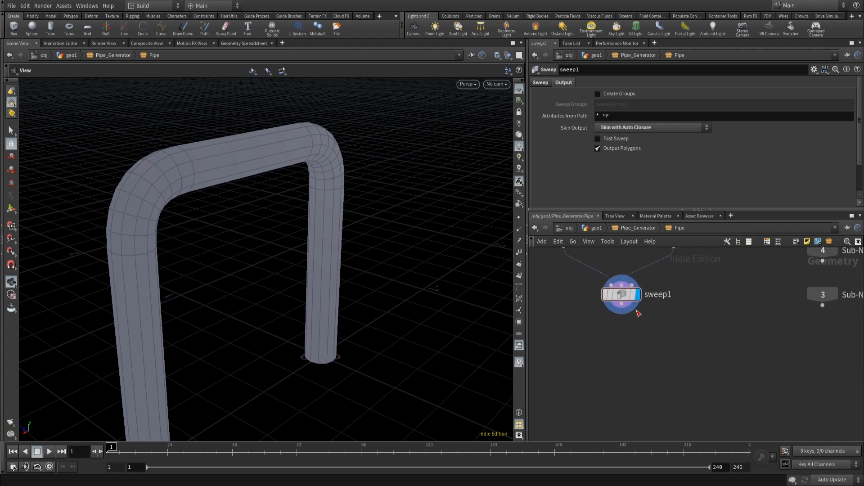
{"action": "left_click", "coordinate": [621, 304]}
{"action": "key", "text": "Tab"}
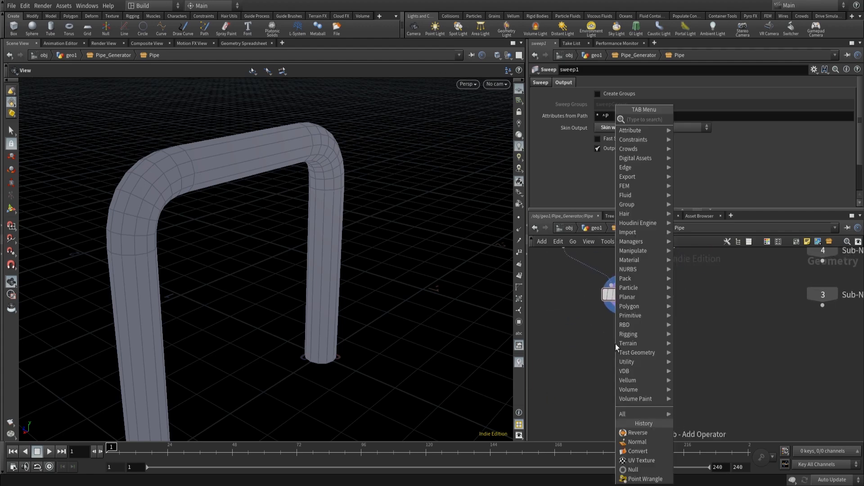
{"action": "type", "text": "attribute"}
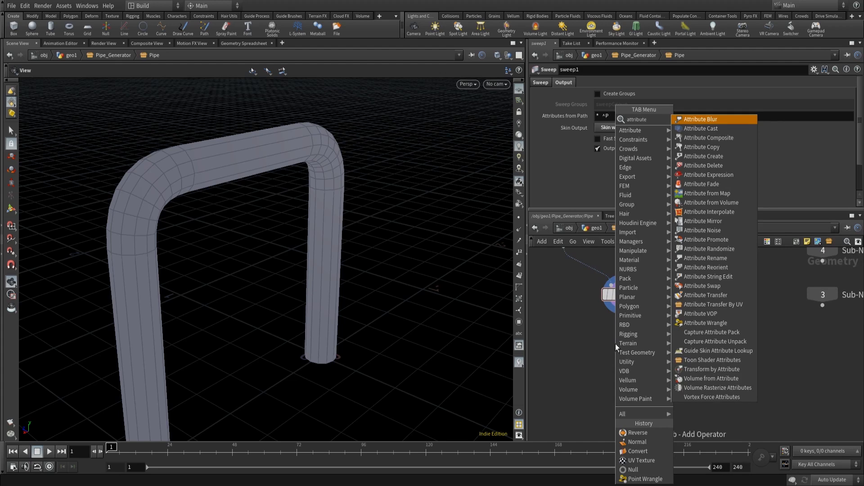
{"action": "type", "text": "pro"}
{"action": "key", "text": "Return"}
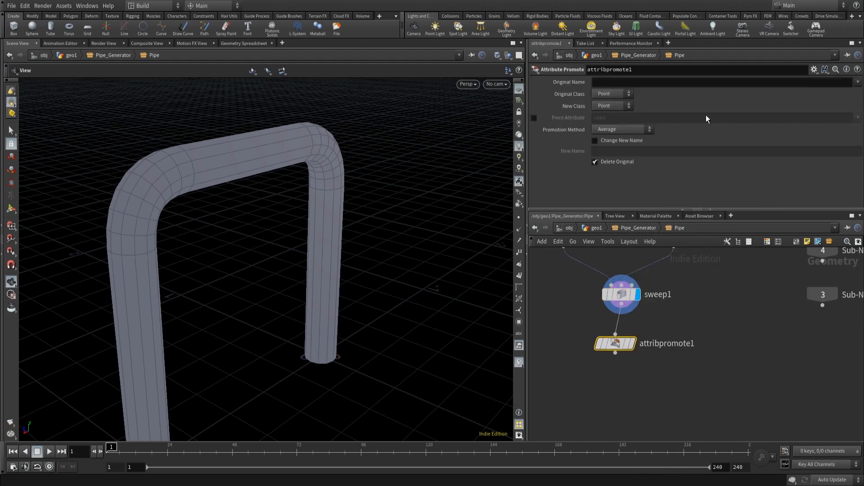
- Set the Attribute Promote node to promote uv from Point to Vertex using the First Match method
{"action": "left_click", "coordinate": [636, 83]}
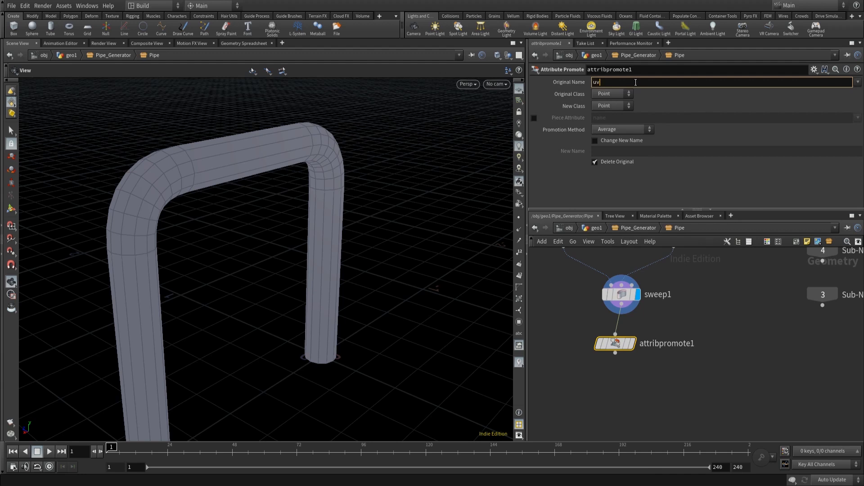
{"action": "left_click", "coordinate": [622, 111]}
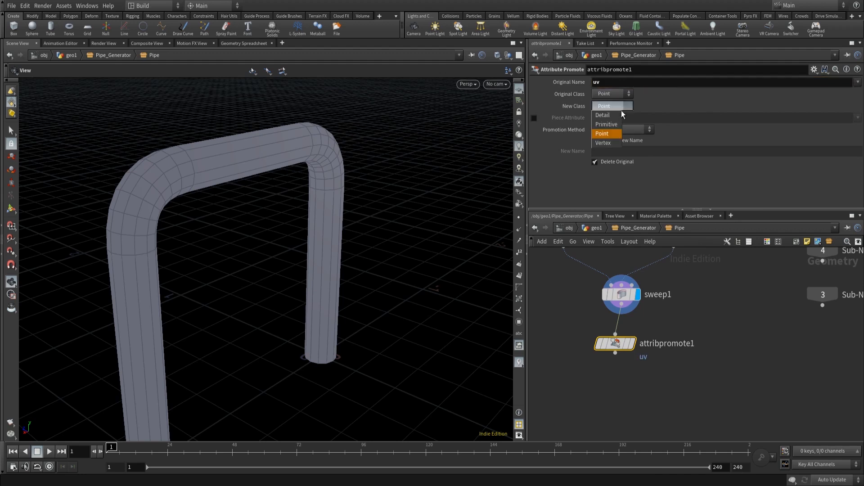
{"action": "left_click", "coordinate": [613, 141]}
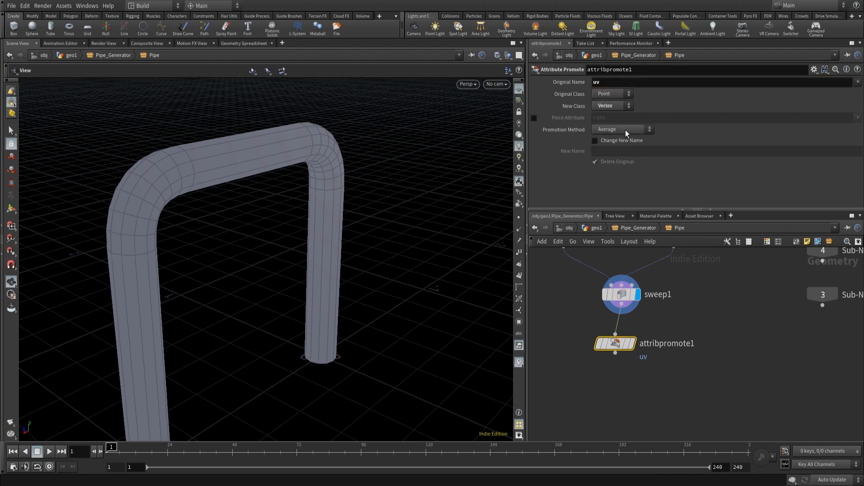
{"action": "left_click", "coordinate": [626, 131]}
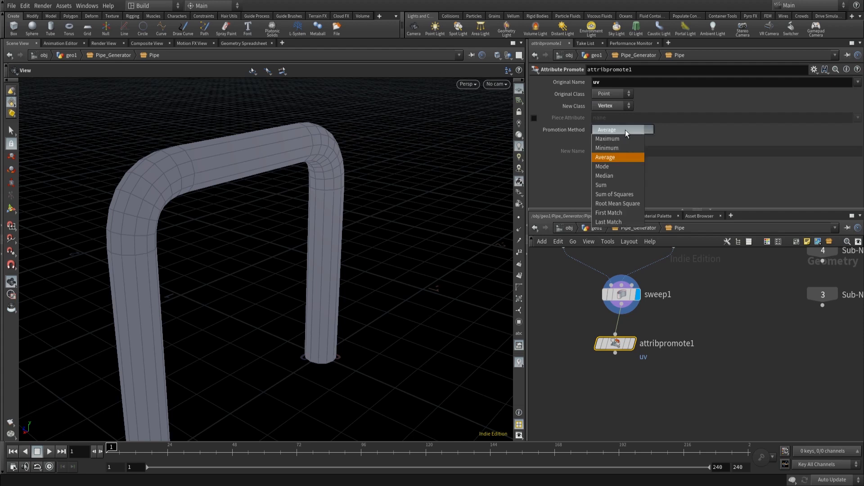
{"action": "left_click", "coordinate": [612, 213]}
- Display the attribute promote node and inspect its node info
{"action": "mouse_move", "coordinate": [621, 347]}
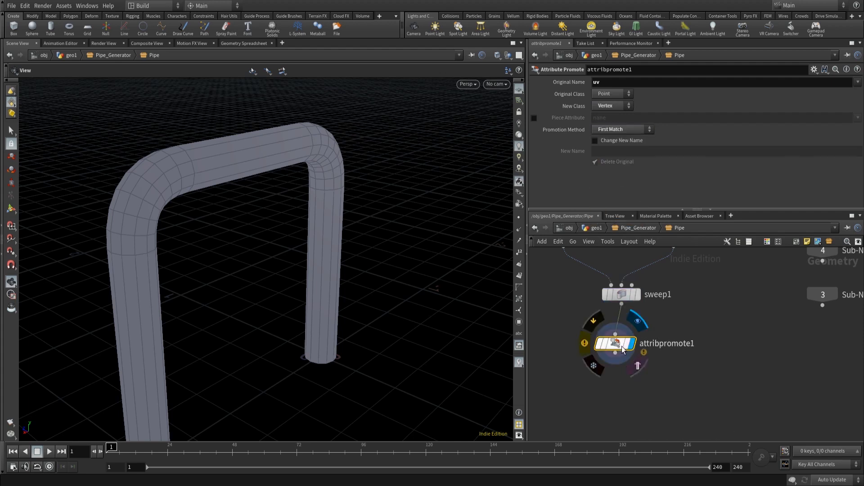
{"action": "left_click_drag", "start_coordinate": [623, 350], "coordinate": [629, 339]}
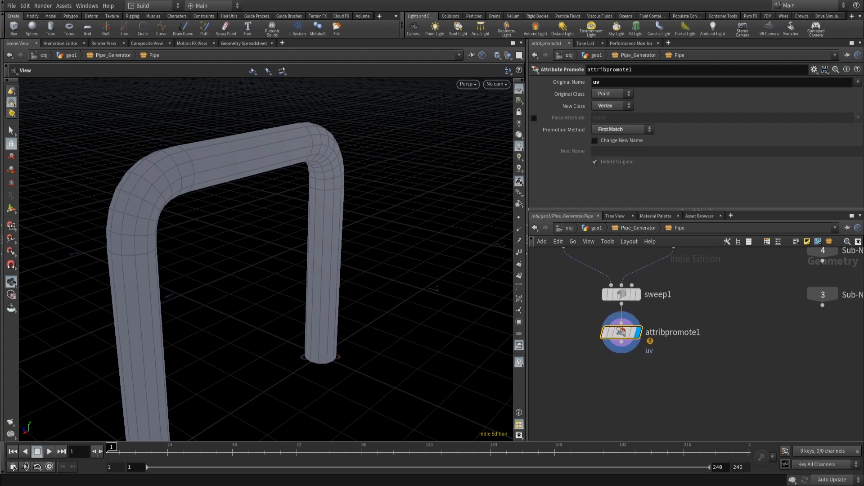
{"action": "left_click", "coordinate": [591, 332]}
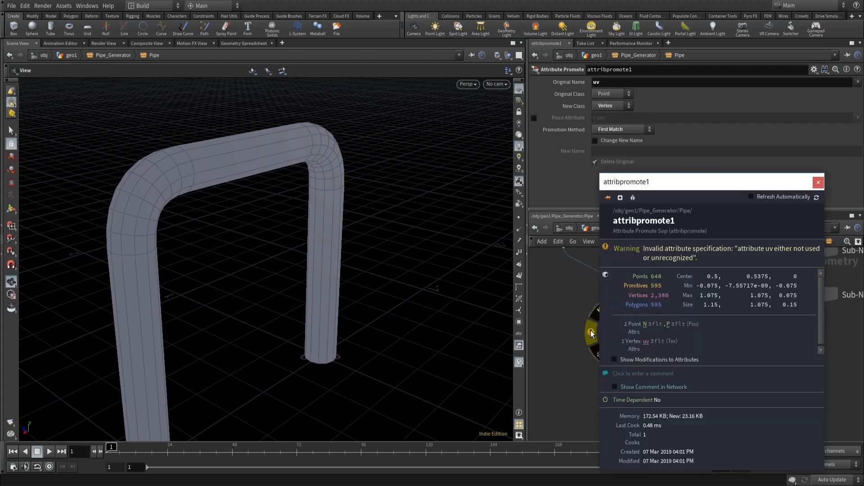
{"action": "left_click", "coordinate": [818, 183]}
- Set the Attribute Class of both uvtexture2 and uvtexture1 nodes to Point
{"action": "middle_click_drag", "start_coordinate": [706, 270], "coordinate": [723, 378]}
{"action": "left_click", "coordinate": [692, 347]}
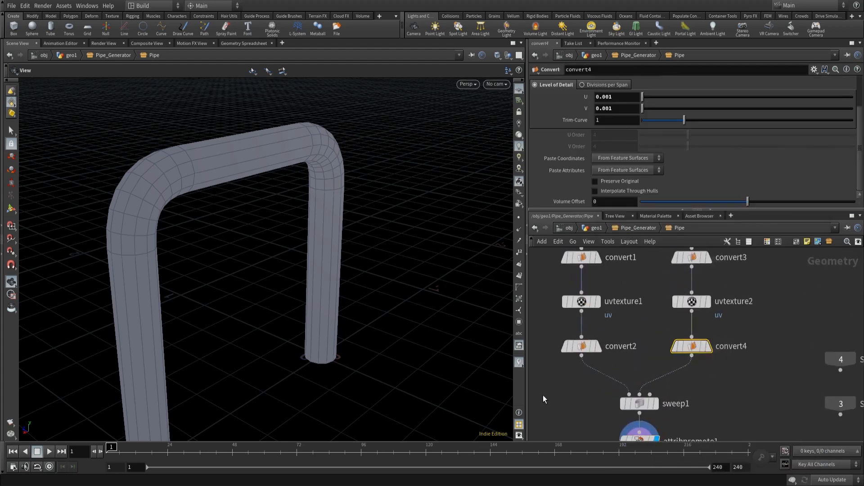
{"action": "middle_click_drag", "start_coordinate": [774, 315], "coordinate": [768, 339]}
{"action": "left_click_drag", "start_coordinate": [768, 339], "coordinate": [660, 310]}
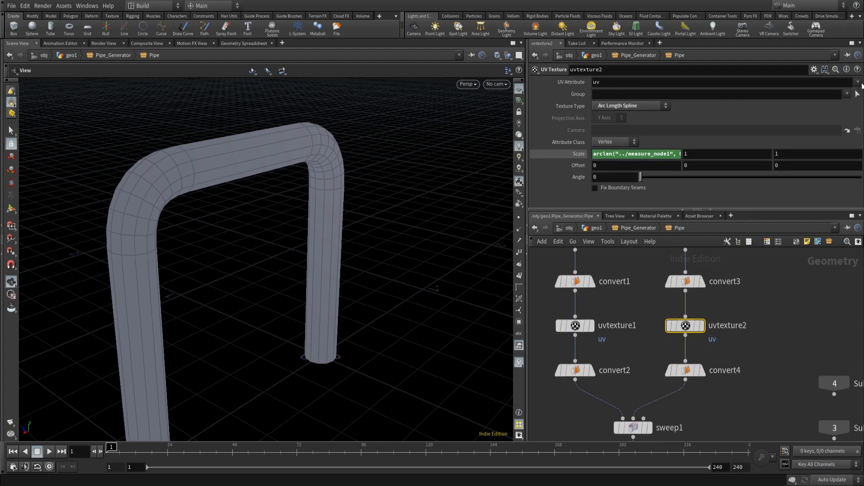
{"action": "left_click", "coordinate": [627, 142]}
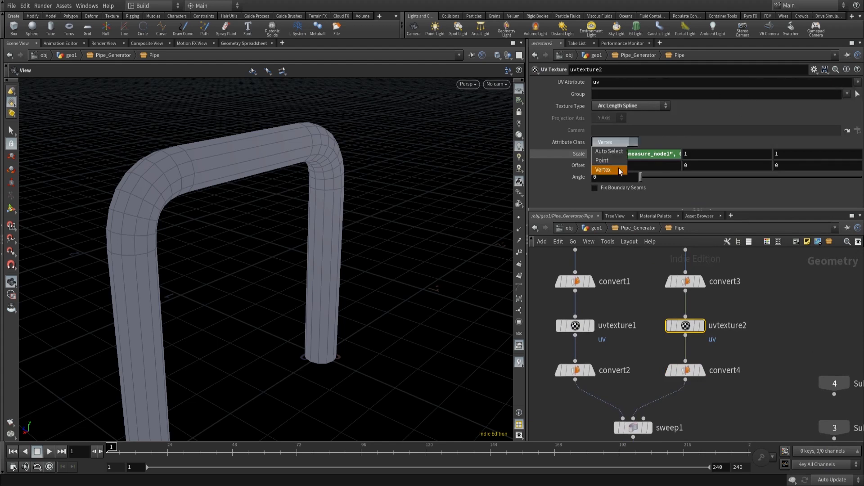
{"action": "left_click", "coordinate": [617, 160]}
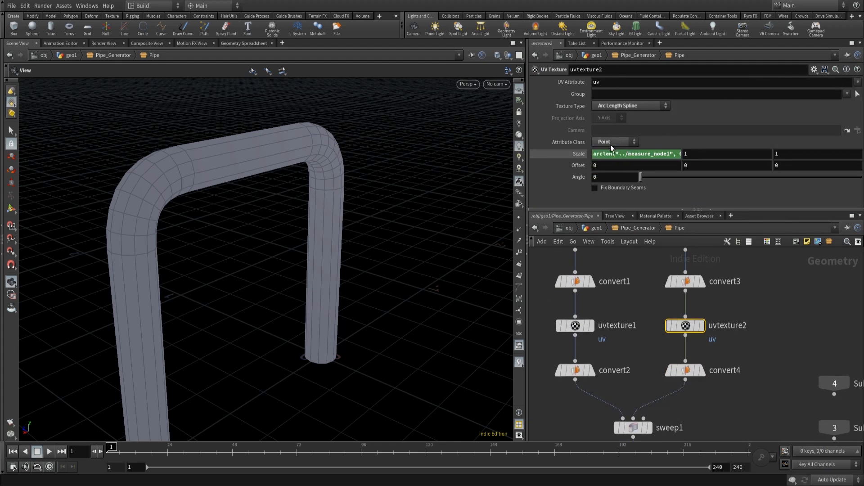
{"action": "left_click_drag", "start_coordinate": [539, 327], "coordinate": [614, 347]}
{"action": "left_click", "coordinate": [629, 145]}
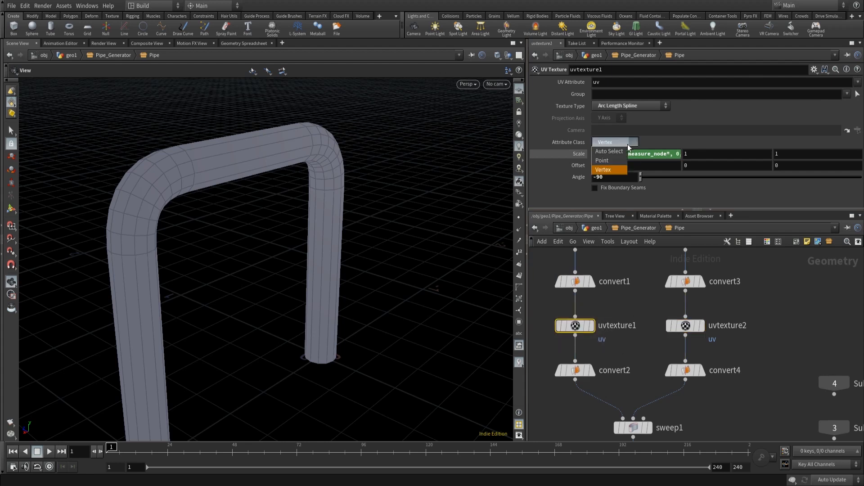
{"action": "left_click", "coordinate": [615, 162]}
- Append a Fuse node after attribpromote1 and display it
{"action": "middle_click_drag", "start_coordinate": [706, 377], "coordinate": [702, 254]}
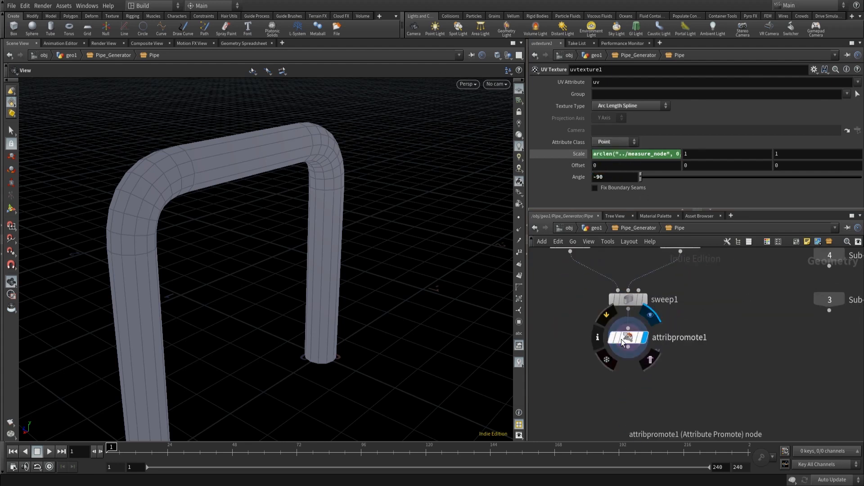
{"action": "left_click", "coordinate": [629, 339]}
{"action": "mouse_move", "coordinate": [628, 340]}
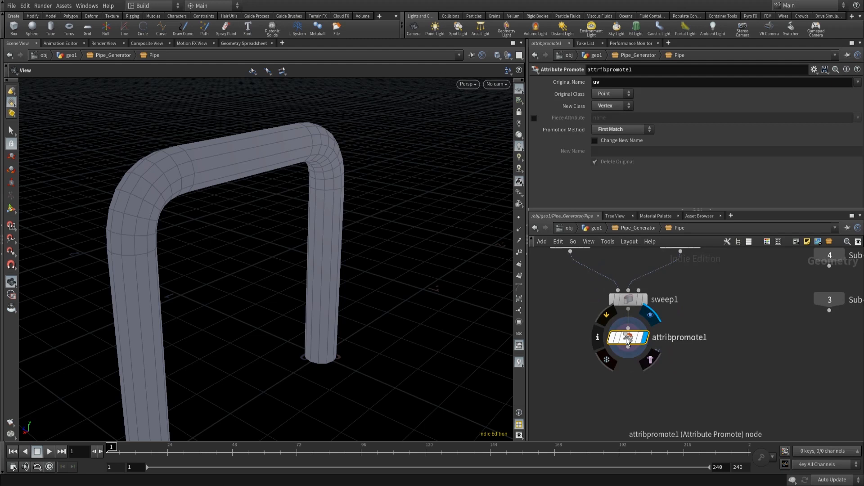
{"action": "middle_click_drag", "start_coordinate": [629, 341], "coordinate": [629, 276]}
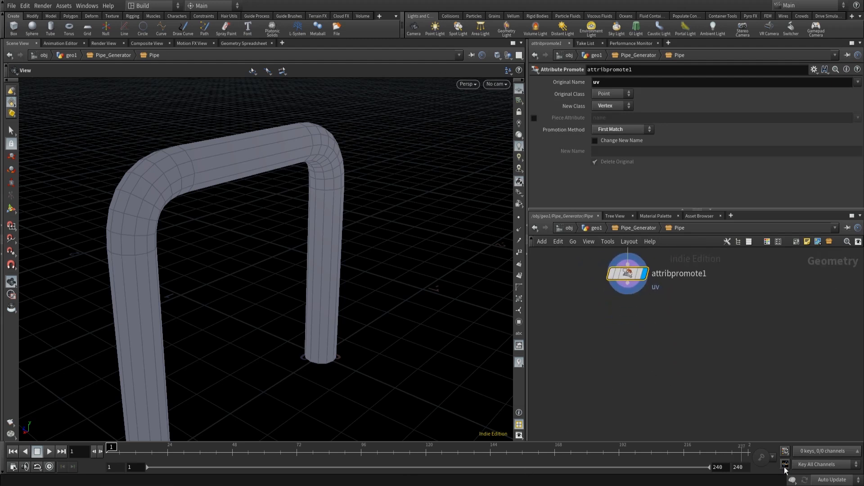
{"action": "left_click", "coordinate": [630, 284]}
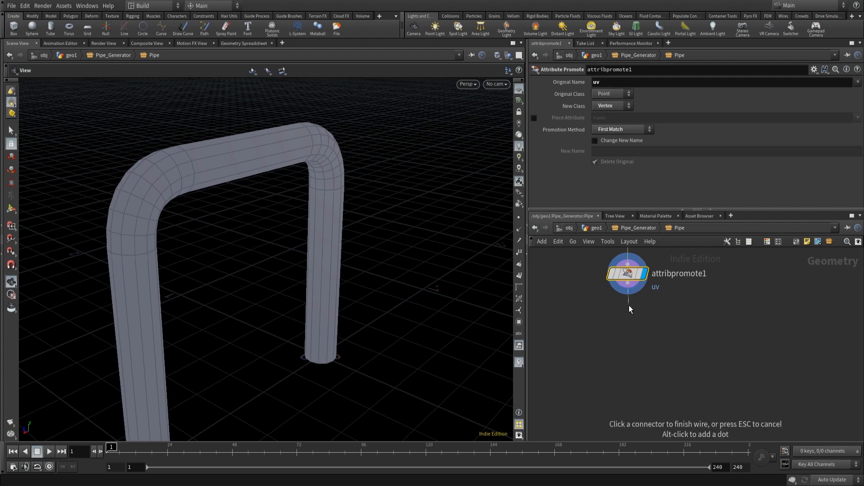
{"action": "left_click", "coordinate": [629, 308]}
{"action": "key", "text": "Escape"}
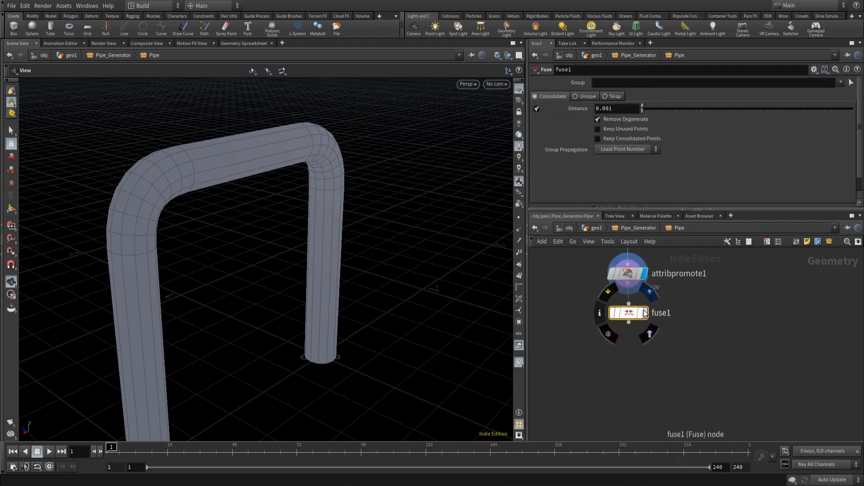
{"action": "left_click", "coordinate": [646, 312]}
- Append a Normal node after fuse1 and display it
{"action": "key", "text": "Tab"}
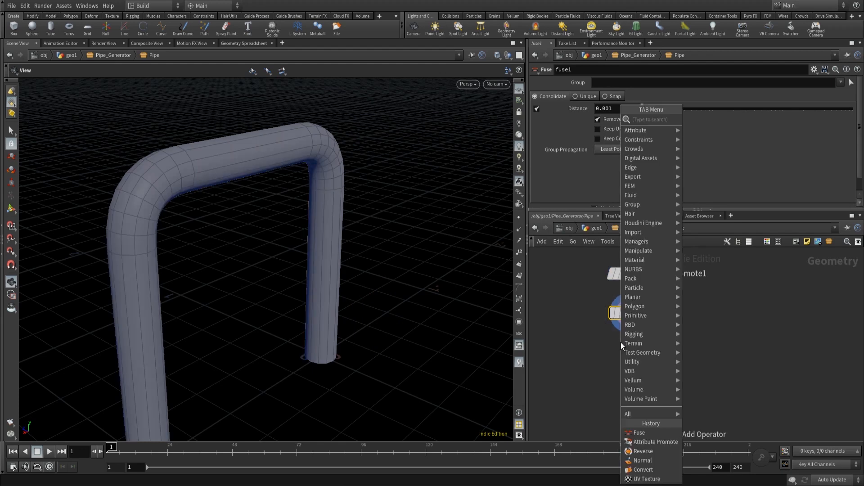
{"action": "type", "text": "normal"}
{"action": "key", "text": "Return"}
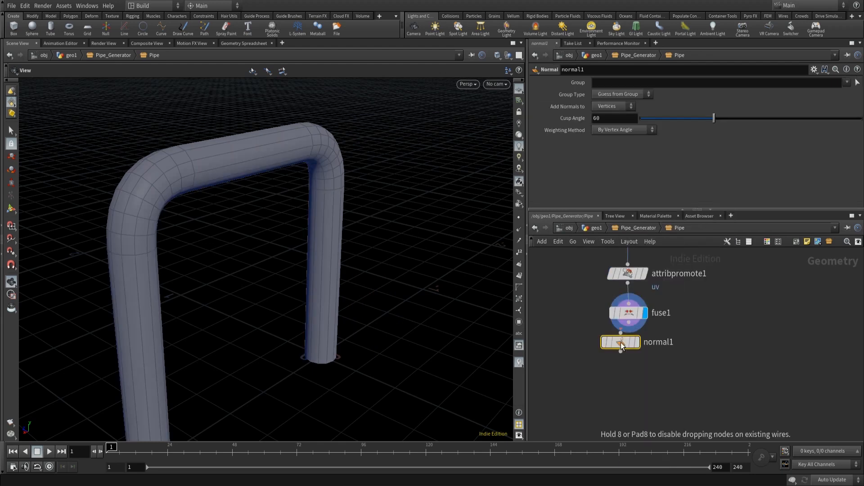
{"action": "left_click", "coordinate": [631, 359]}
{"action": "left_click_drag", "start_coordinate": [634, 327], "coordinate": [629, 348]}
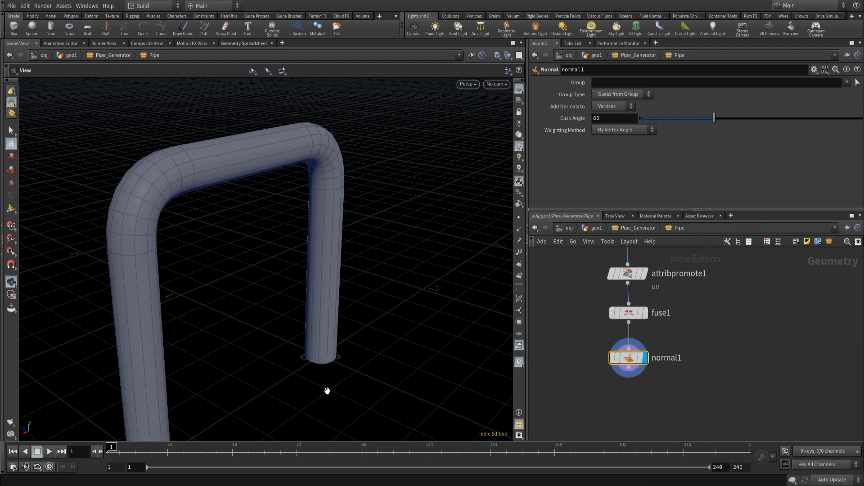
- Insert a Reverse node between fuse1 and normal1
{"action": "left_click_drag", "start_coordinate": [276, 405], "coordinate": [279, 316]}
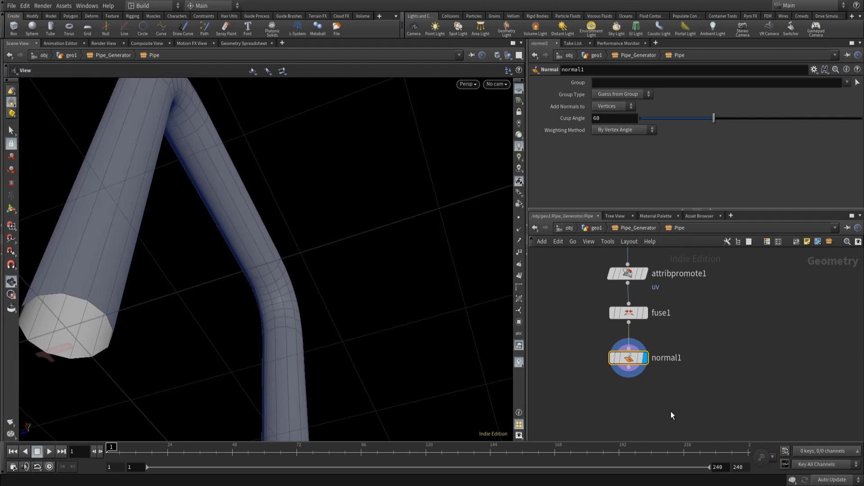
{"action": "key", "text": "Tab"}
{"action": "type", "text": "reverse"}
{"action": "key", "text": "Return"}
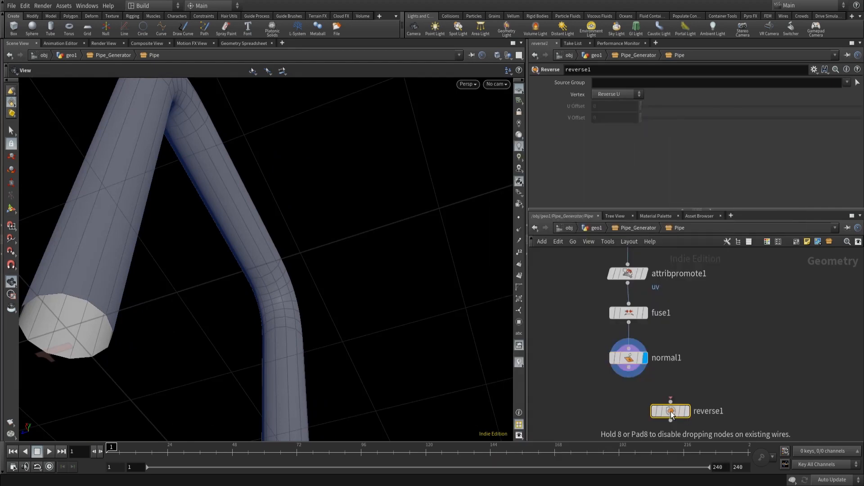
{"action": "left_click", "coordinate": [640, 393]}
{"action": "left_click_drag", "start_coordinate": [641, 392], "coordinate": [633, 336]}
{"action": "left_click_drag", "start_coordinate": [347, 141], "coordinate": [226, 272]}
{"action": "middle_click_drag", "start_coordinate": [293, 253], "coordinate": [322, 182]}
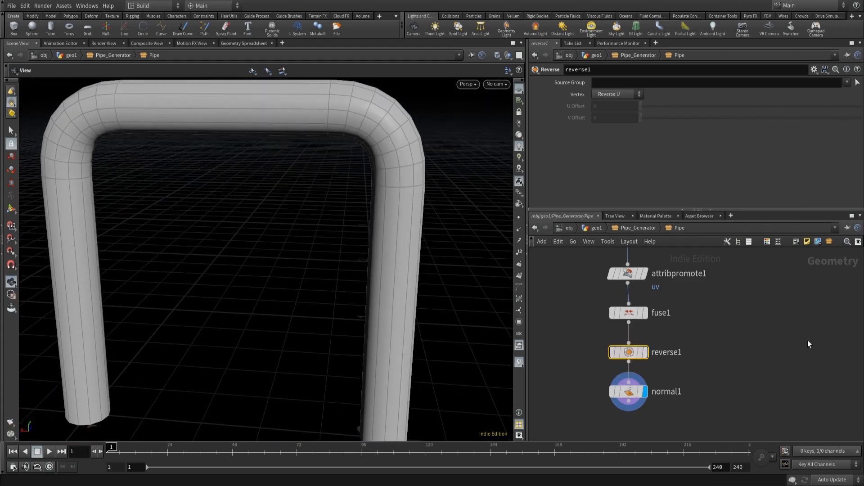
- Append an Output node after normal1
{"action": "scroll", "coordinate": [801, 342], "scroll_direction": "down", "scroll_amount": 8}
{"action": "key", "text": "h"}
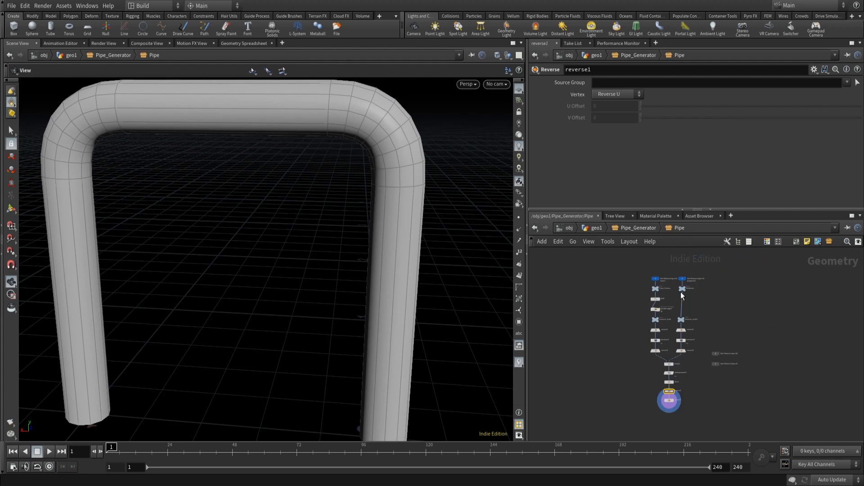
{"action": "middle_click_drag", "start_coordinate": [673, 400], "coordinate": [646, 332]}
{"action": "scroll", "coordinate": [646, 333], "scroll_direction": "up", "scroll_amount": 8}
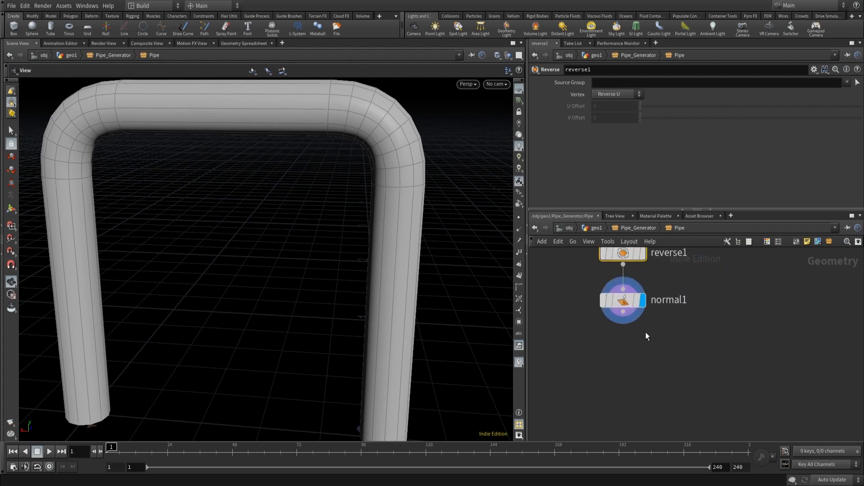
{"action": "left_click", "coordinate": [623, 312]}
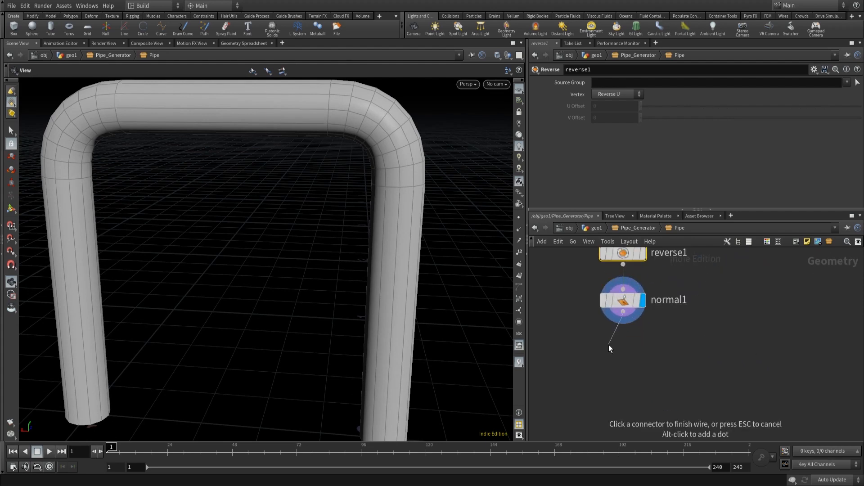
{"action": "key", "text": "Tab"}
{"action": "type", "text": "out"}
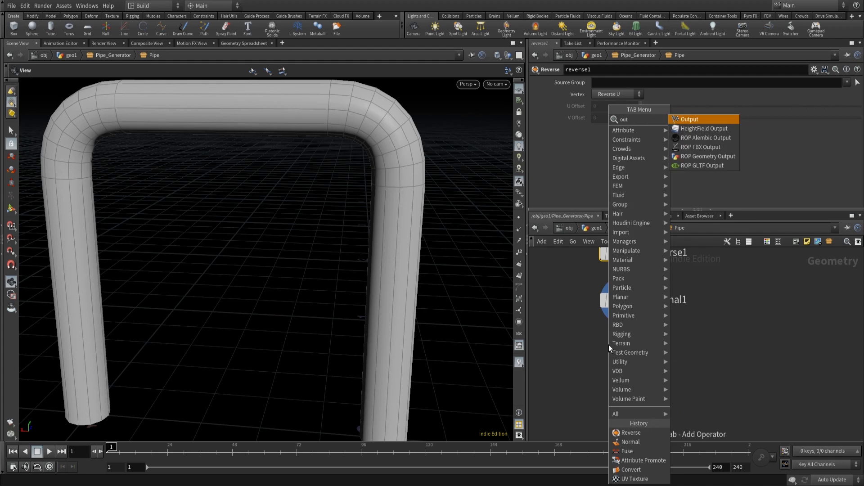
{"action": "key", "text": "Return"}
{"action": "left_click", "coordinate": [609, 347]}
{"action": "left_click_drag", "start_coordinate": [610, 347], "coordinate": [630, 349]}
- Rename the output node to OUT_pipe_GEO and set its display flag
{"action": "double_click", "coordinate": [689, 350]}
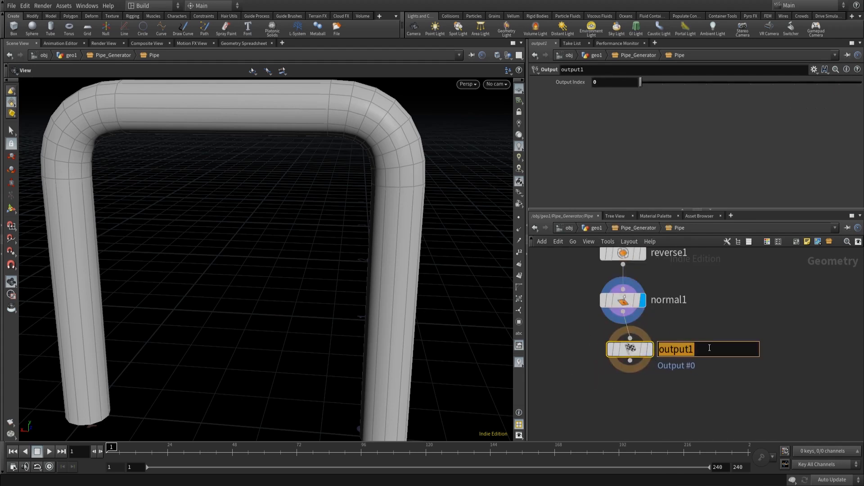
{"action": "type", "text": "O"}
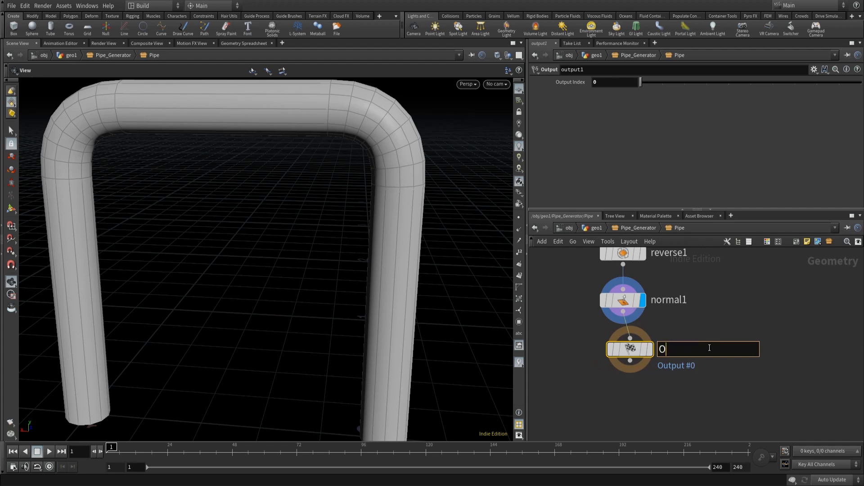
{"action": "type", "text": "ut_pipe"}
{"action": "key", "text": "BackSpace"}
{"action": "key", "text": "BackSpace"}
{"action": "key", "text": "BackSpace"}
{"action": "type", "text": "ipe_GEP"}
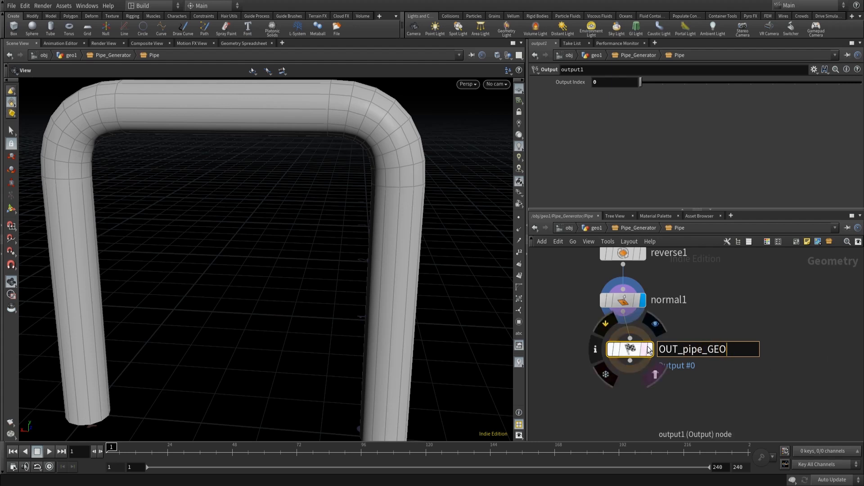
{"action": "left_click", "coordinate": [631, 352]}
{"action": "left_click_drag", "start_coordinate": [631, 352], "coordinate": [624, 350]}
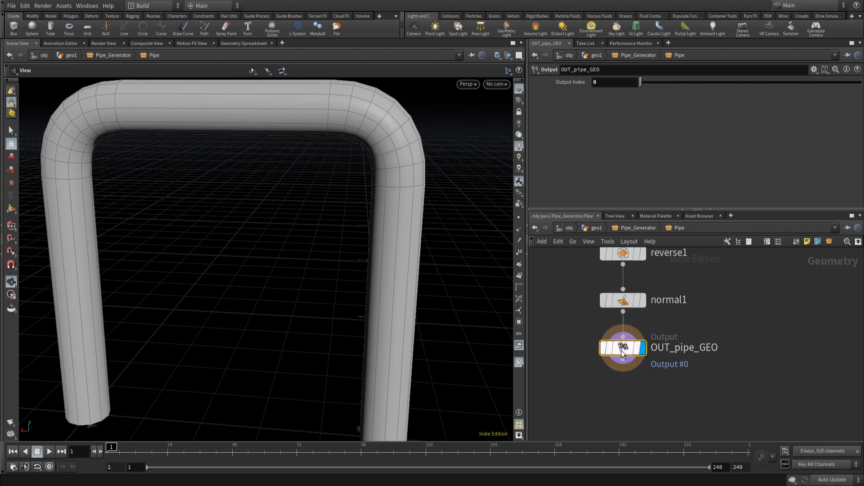
- Give the output node a distinct shape and purple colour, and lay out the network
{"action": "mouse_move", "coordinate": [624, 354]}
{"action": "key", "text": "shift+z"}
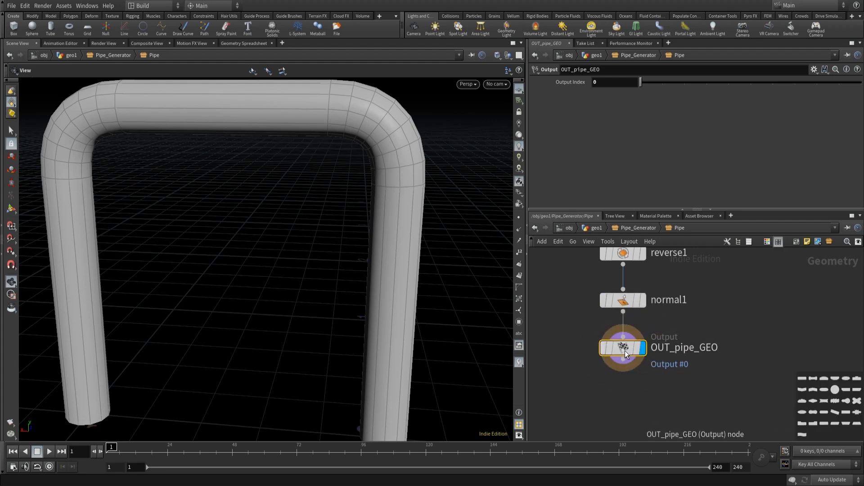
{"action": "left_click", "coordinate": [809, 390]}
{"action": "key", "text": "c"}
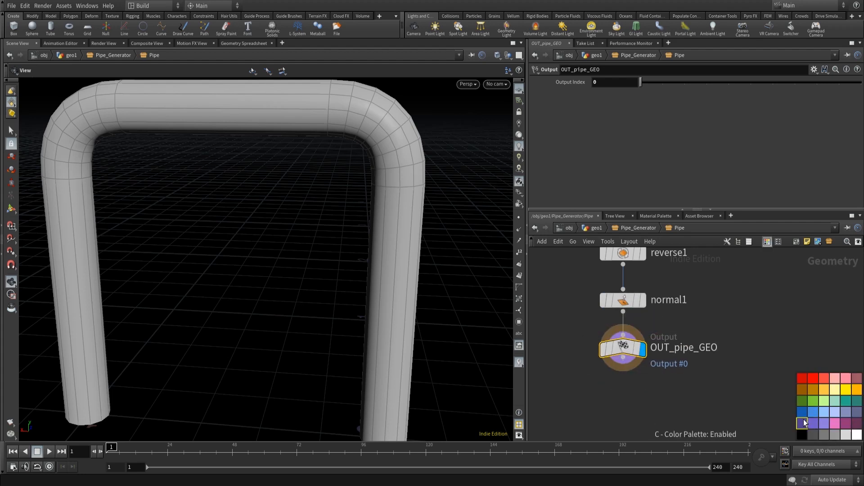
{"action": "left_click", "coordinate": [803, 422]}
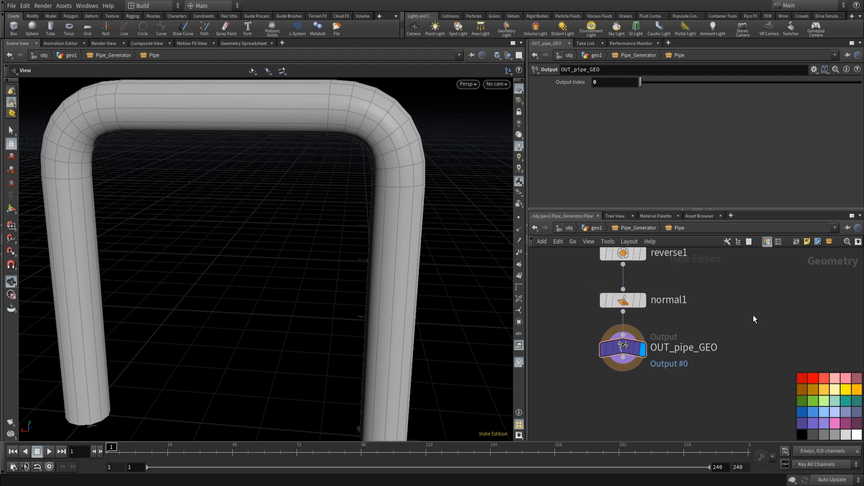
{"action": "key", "text": "l"}
{"action": "key", "text": "f"}
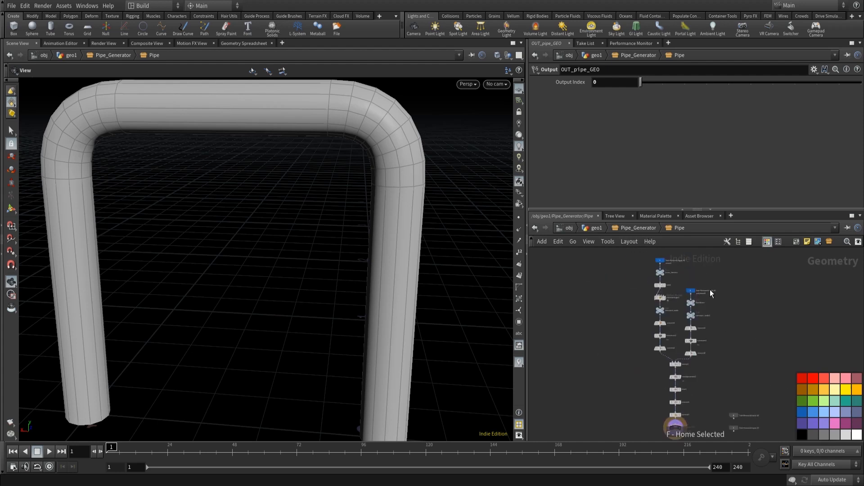
- Return to the geo1 network and save the Pipe_Generator node type
{"action": "left_click", "coordinate": [633, 228]}
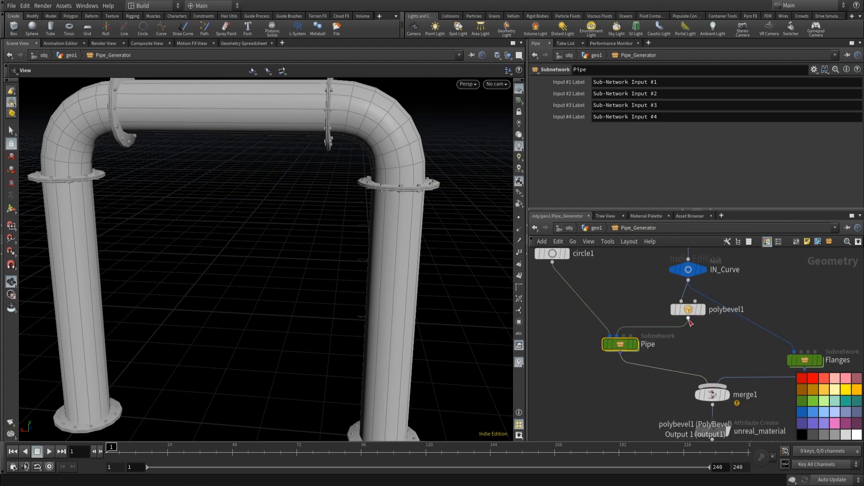
{"action": "key", "text": "c"}
{"action": "left_click", "coordinate": [597, 229]}
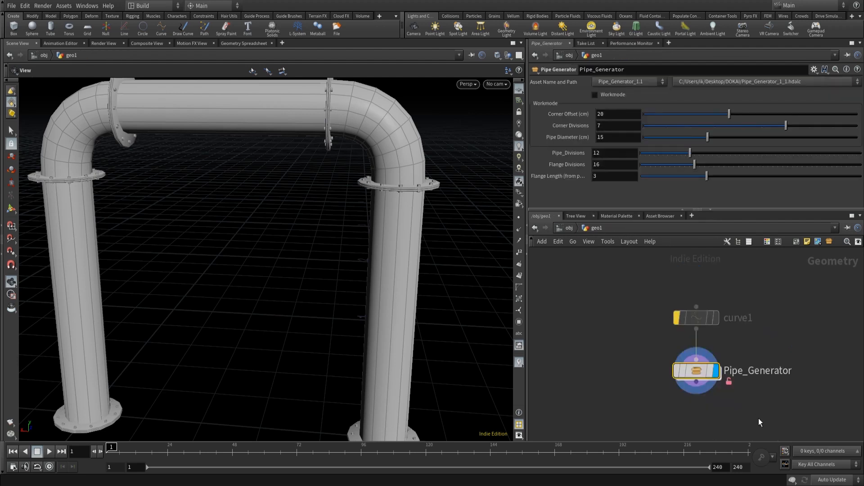
{"action": "right_click", "coordinate": [698, 371]}
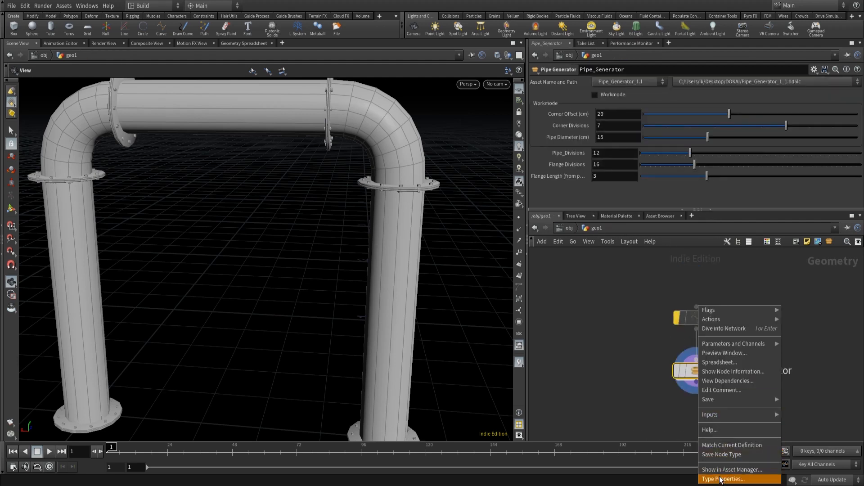
{"action": "left_click", "coordinate": [714, 456]}
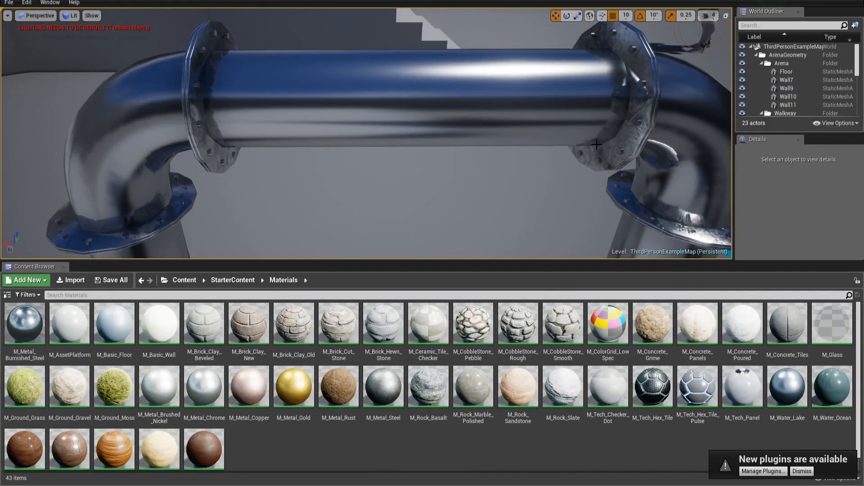
- Switch to Unreal Engine and rebuild the Pipe_Generator_1_1 actor from the updated asset
{"action": "left_click", "coordinate": [613, 71]}
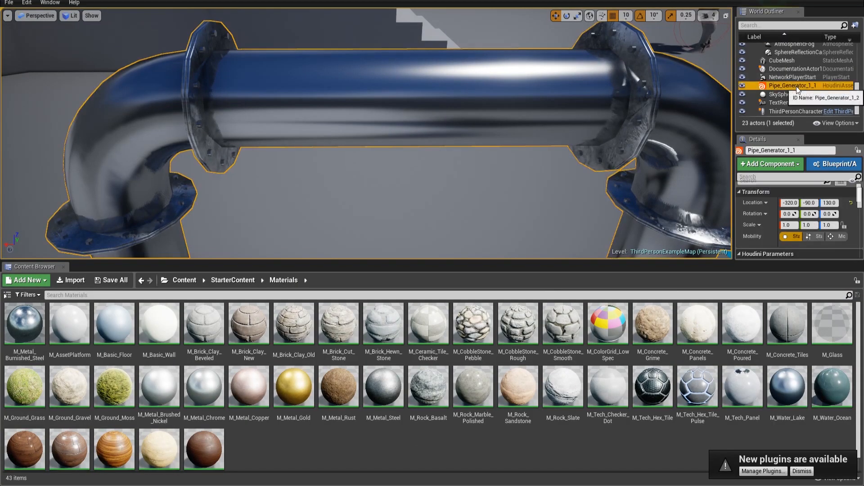
{"action": "right_click", "coordinate": [796, 86]}
{"action": "left_click", "coordinate": [786, 252]}
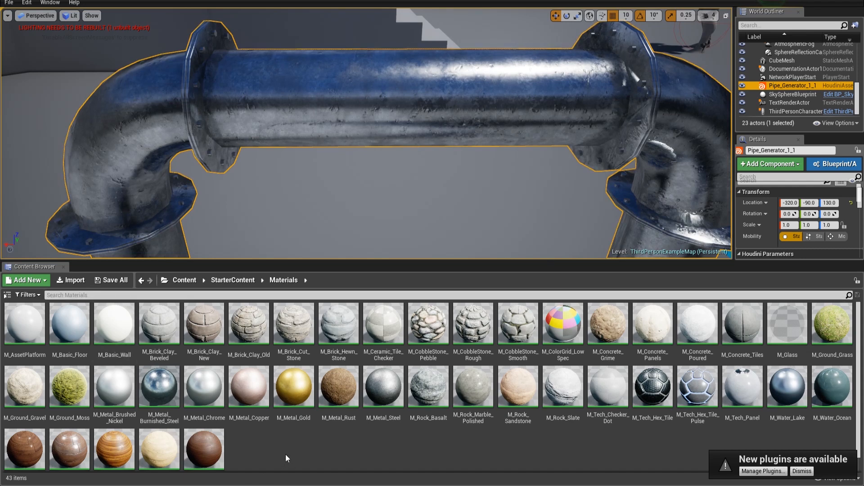
- Copy the reference path of the M_Metal_Steel material
{"action": "right_click", "coordinate": [384, 385]}
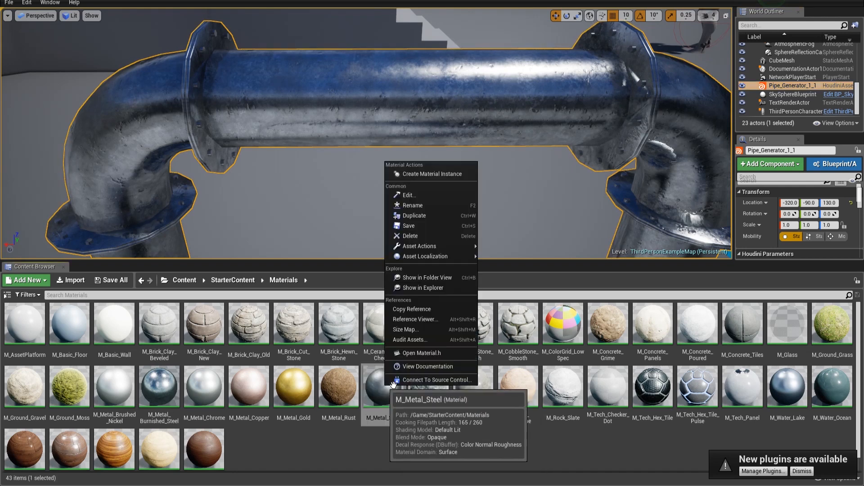
{"action": "left_click", "coordinate": [423, 310]}
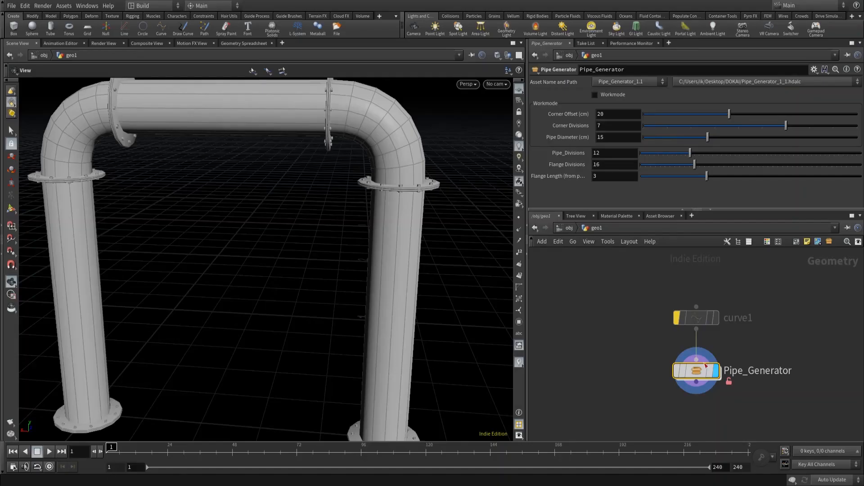
- Set the unreal_material String to /Game/StarterContent/Materials/M_Metal_Steel.M_Metal_Steel, removing the Material' prefix from the pasted reference
{"action": "double_click", "coordinate": [681, 371]}
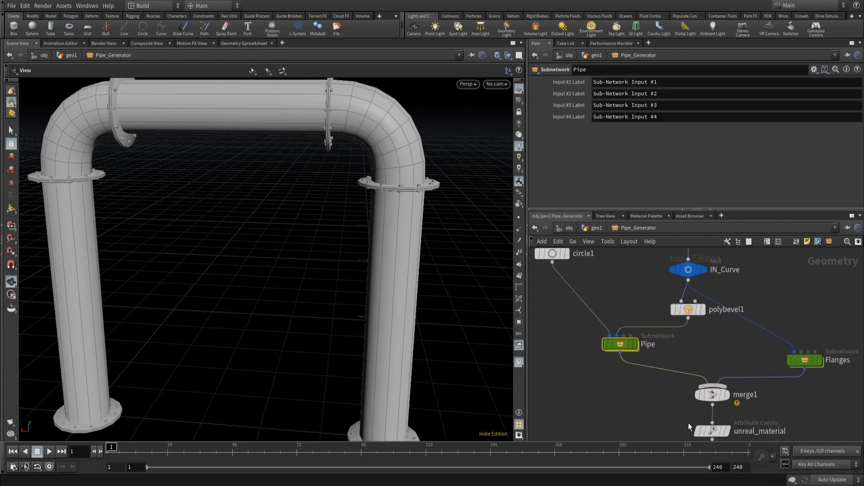
{"action": "left_click", "coordinate": [714, 432]}
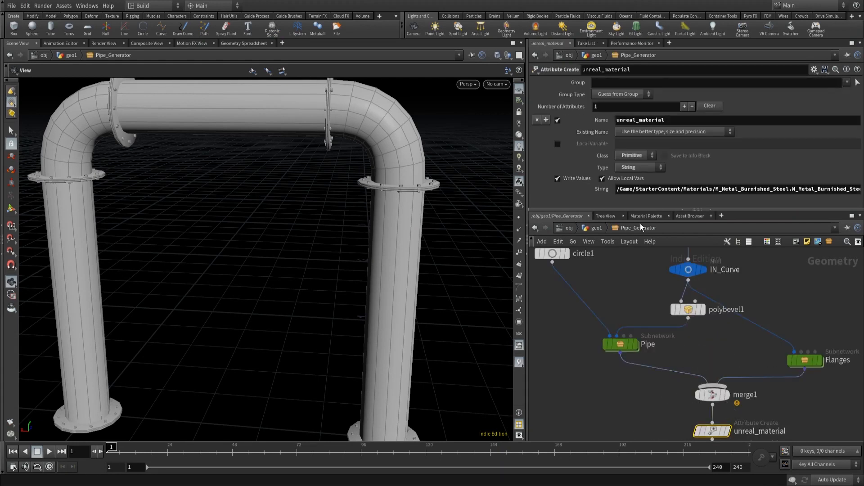
{"action": "left_click", "coordinate": [651, 189]}
{"action": "key", "text": "ctrl+a"}
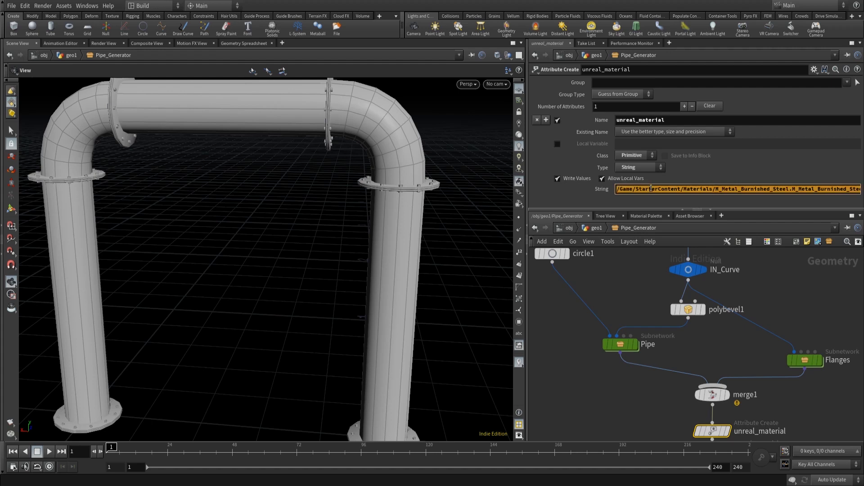
{"action": "type", "text": "Material'/Game/StarterContent/Materials/M_Metal_Steel.M_Metal_Steel'"}
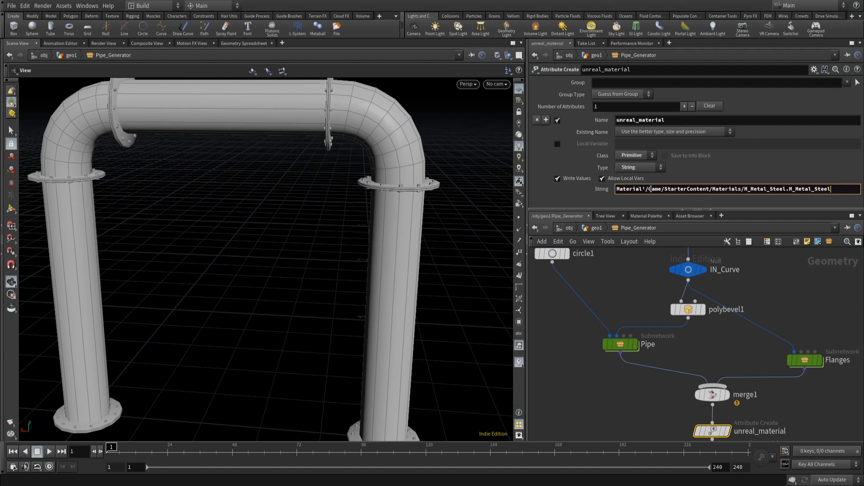
{"action": "left_click_drag", "start_coordinate": [646, 189], "coordinate": [593, 191]}
{"action": "key", "text": "BackSpace"}
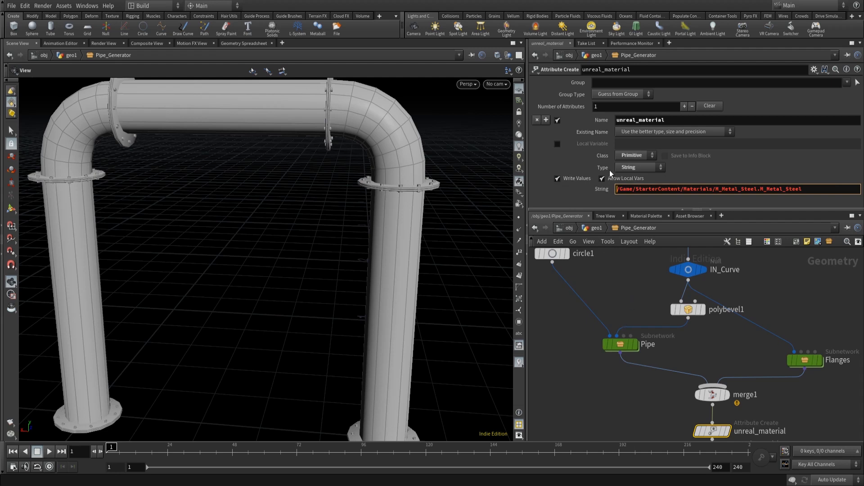
- Return to geo1 and save the Pipe_Generator node type again
{"action": "left_click", "coordinate": [593, 228]}
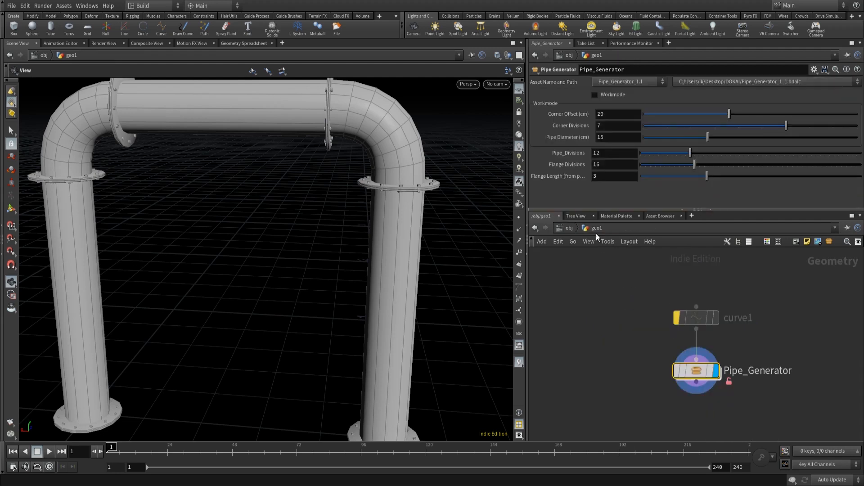
{"action": "right_click", "coordinate": [698, 374]}
{"action": "left_click", "coordinate": [729, 451]}
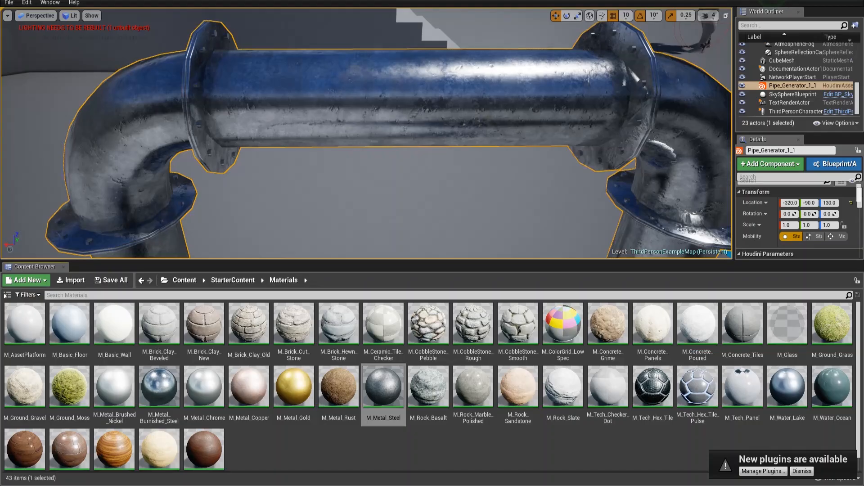
- Rebuild the Pipe_Generator_1_1 actor in Unreal and dismiss the new plugins notification
{"action": "right_click", "coordinate": [786, 84]}
{"action": "left_click", "coordinate": [790, 250]}
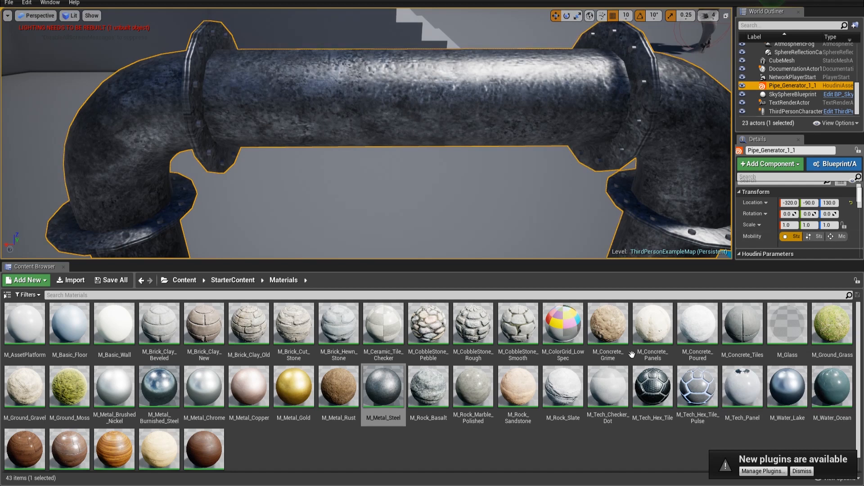
{"action": "left_click", "coordinate": [802, 471]}
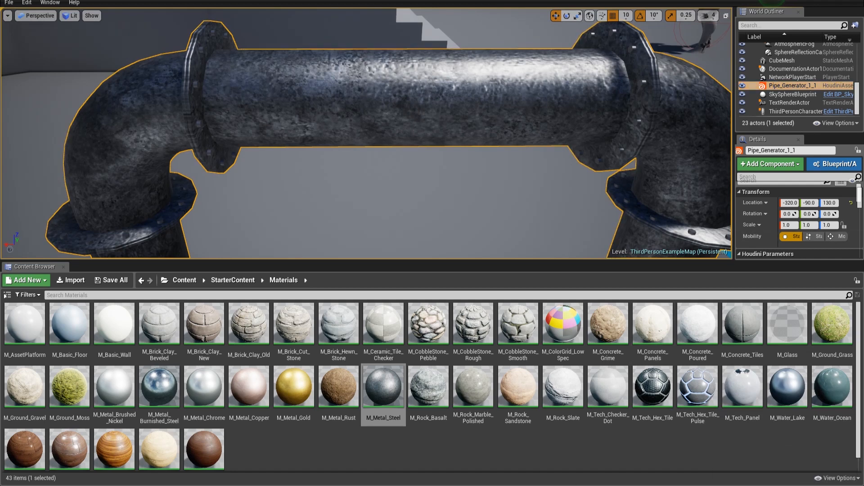
- Close Unreal, saving the ThirdPersonExampleMap level
{"action": "key", "text": "alt+F4"}
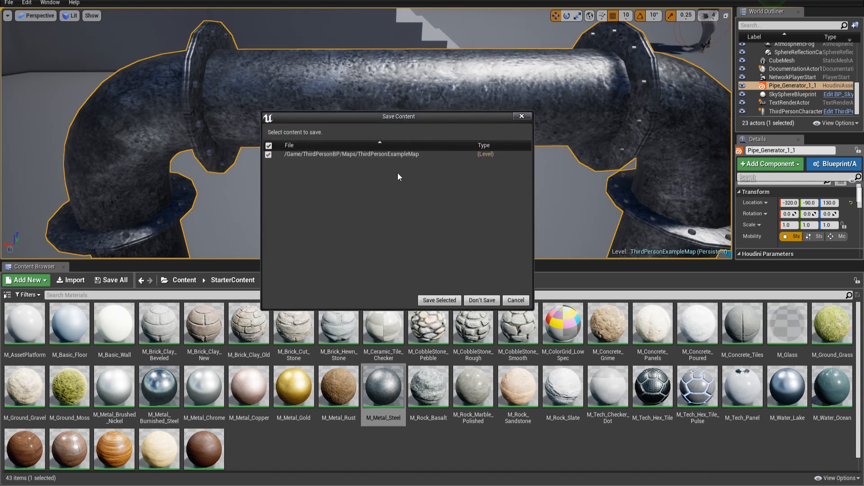
{"action": "left_click", "coordinate": [439, 300]}
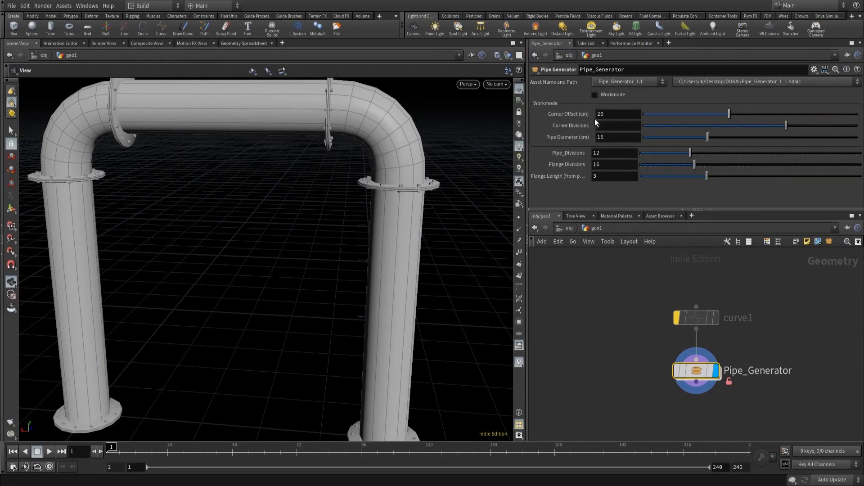
- Open the Pipe_Generator type properties and turn Workmode on
{"action": "right_click", "coordinate": [704, 369]}
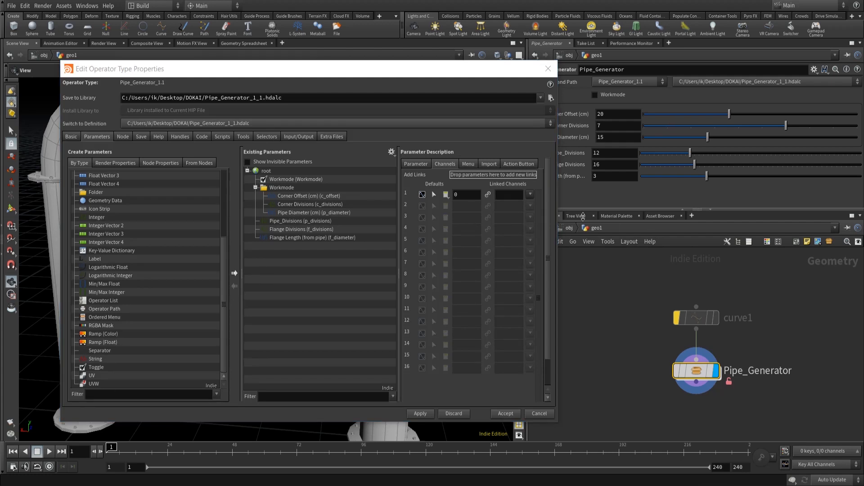
{"action": "left_click_drag", "start_coordinate": [464, 70], "coordinate": [431, 57]}
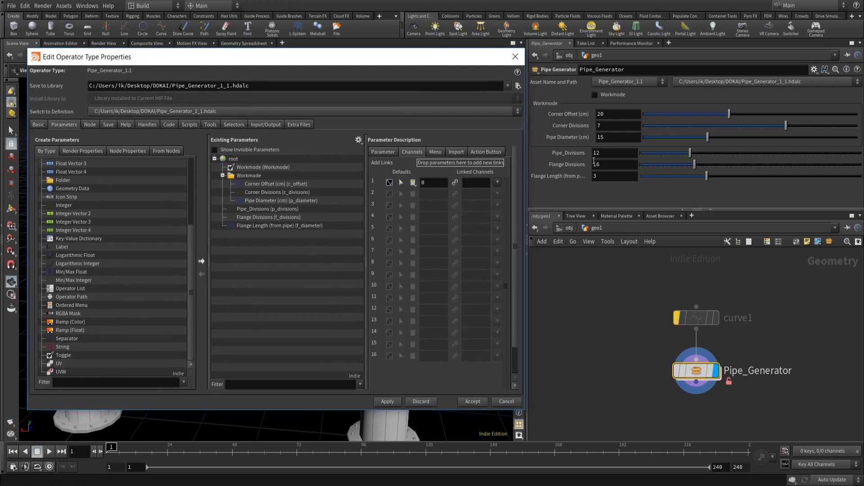
{"action": "left_click", "coordinate": [595, 94]}
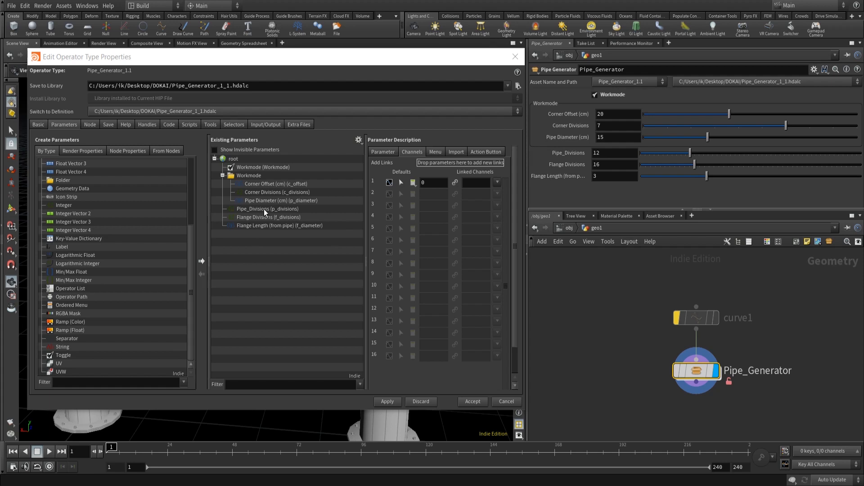
- Rename the Workmode folder's name and label to Pipe and apply
{"action": "left_click", "coordinate": [249, 176]}
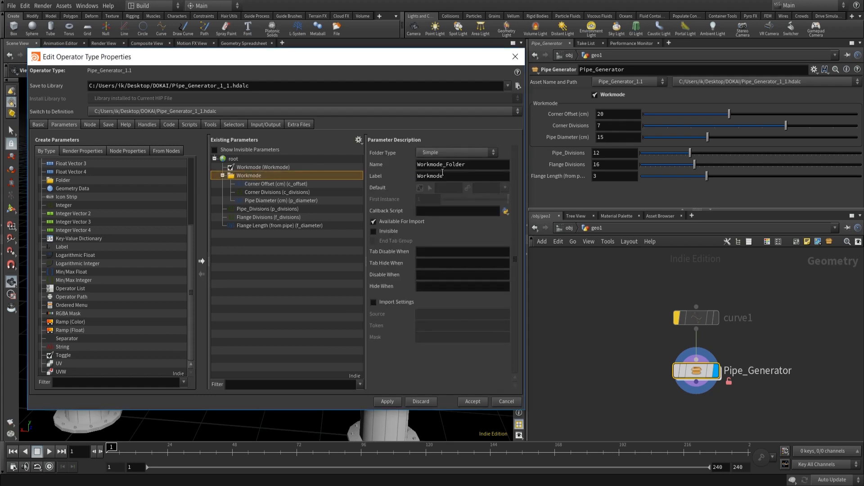
{"action": "double_click", "coordinate": [458, 176]}
{"action": "type", "text": "Pipe"}
{"action": "double_click", "coordinate": [493, 165]}
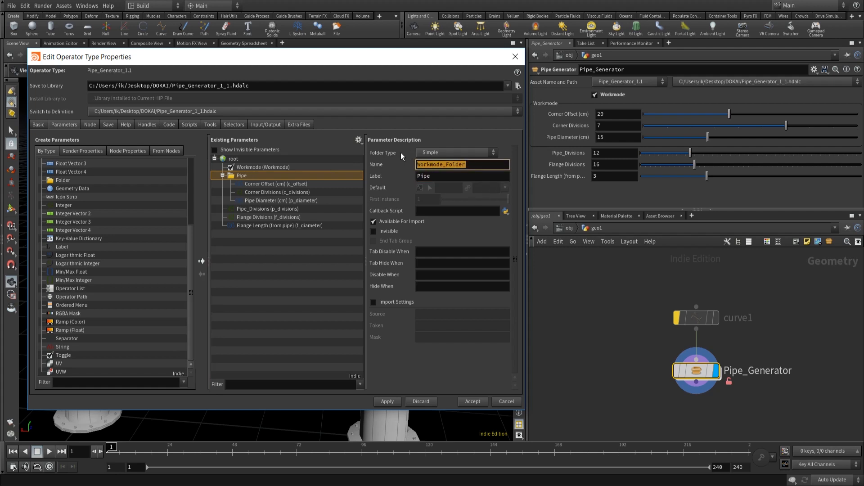
{"action": "type", "text": "Pipepe"}
{"action": "left_click", "coordinate": [449, 177]}
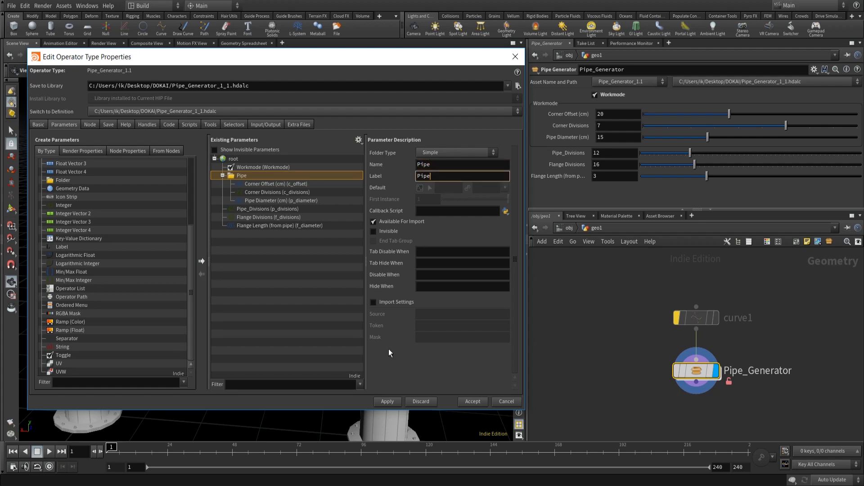
{"action": "left_click", "coordinate": [385, 403]}
- Move Pipe_Divisions into the Pipe folder below Pipe Diameter and apply
{"action": "left_click_drag", "start_coordinate": [255, 209], "coordinate": [258, 182]}
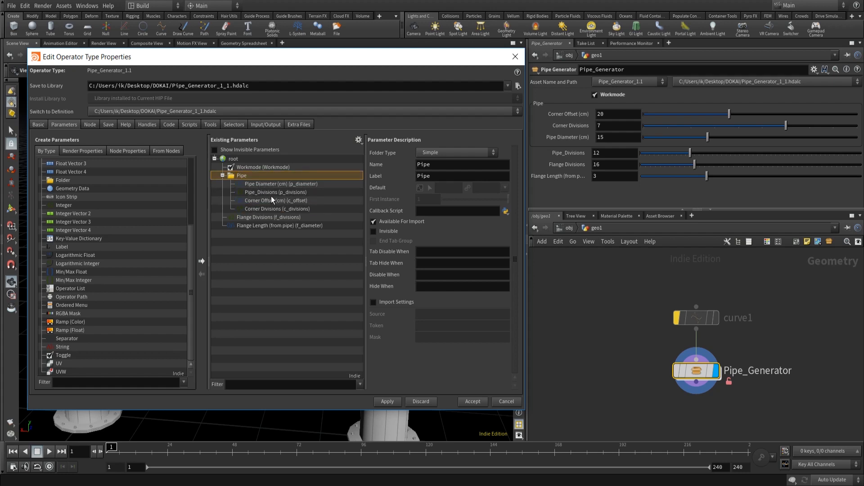
{"action": "left_click", "coordinate": [388, 401]}
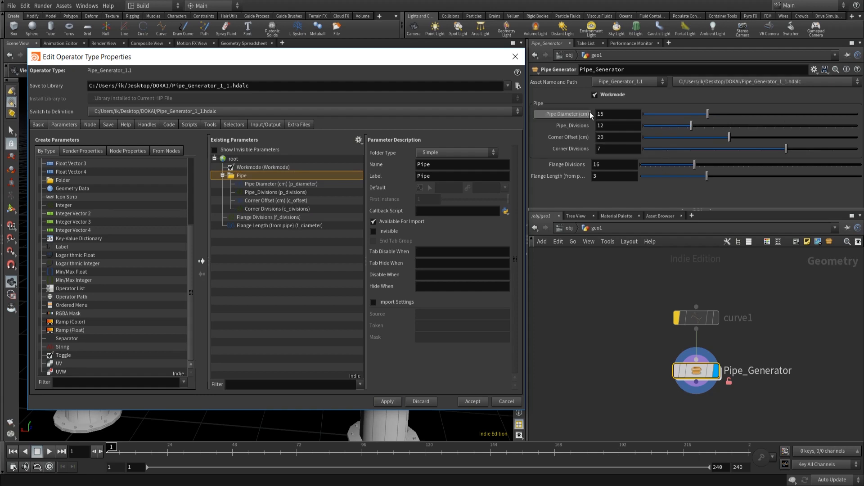
- Hide Pipe_Divisions with the Hide When condition { Workmode == 1 } and apply
{"action": "left_click", "coordinate": [594, 95]}
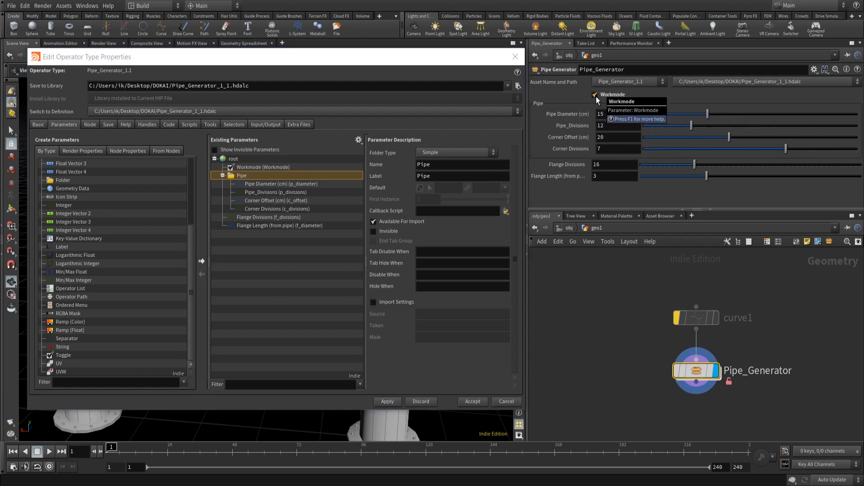
{"action": "left_click", "coordinate": [271, 192]}
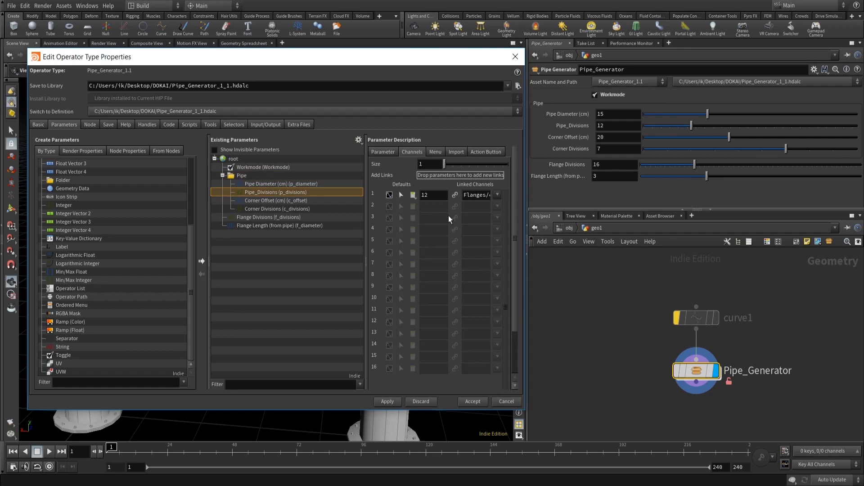
{"action": "left_click", "coordinate": [388, 154]}
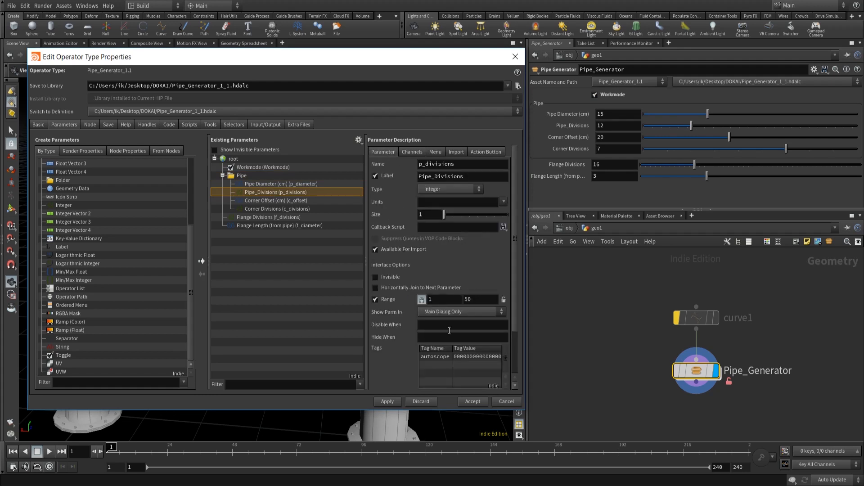
{"action": "left_click", "coordinate": [435, 337]}
{"action": "type", "text": "{"}
{"action": "type", "text": "Workmode == 1"}
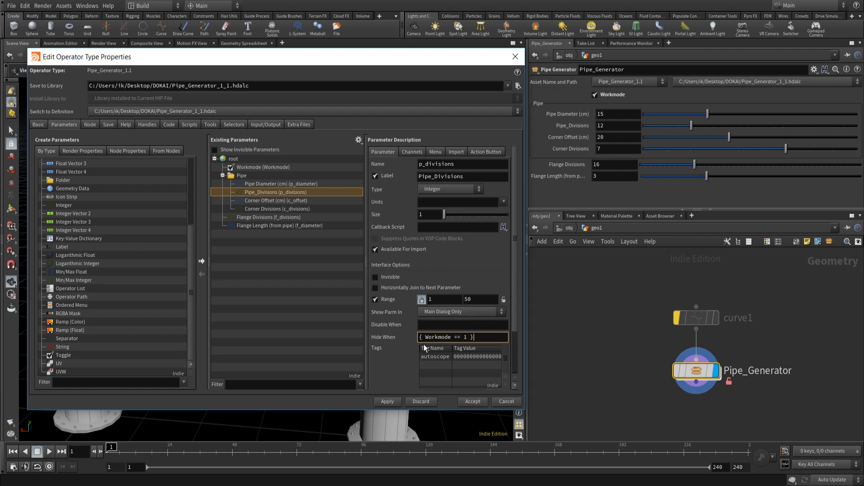
{"action": "left_click", "coordinate": [382, 402]}
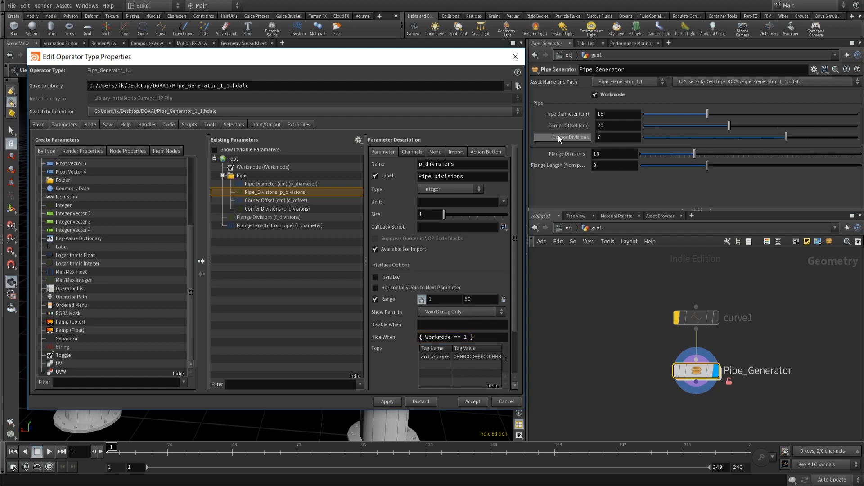
- Toggle Workmode off and on to check that Pipe_Divisions hides
{"action": "left_click", "coordinate": [593, 93]}
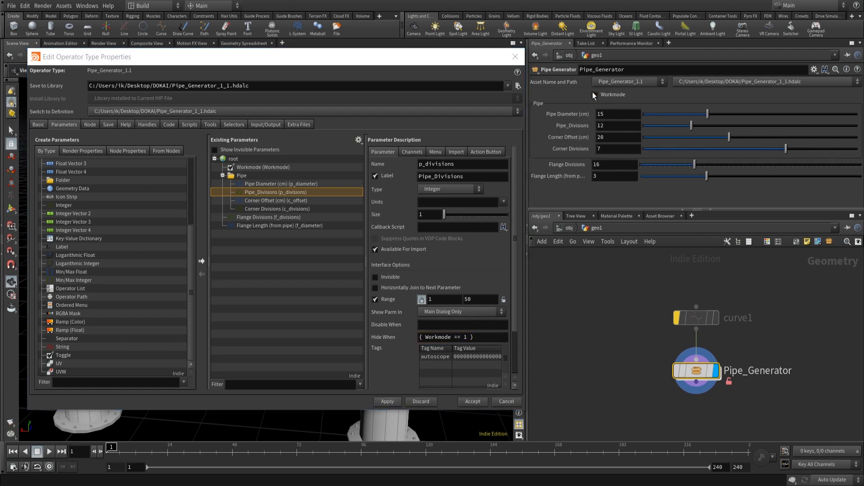
{"action": "left_click", "coordinate": [593, 94]}
{"action": "left_click", "coordinate": [595, 94]}
{"action": "left_click", "coordinate": [595, 95]}
{"action": "left_click", "coordinate": [596, 95]}
{"action": "left_click", "coordinate": [595, 95]}
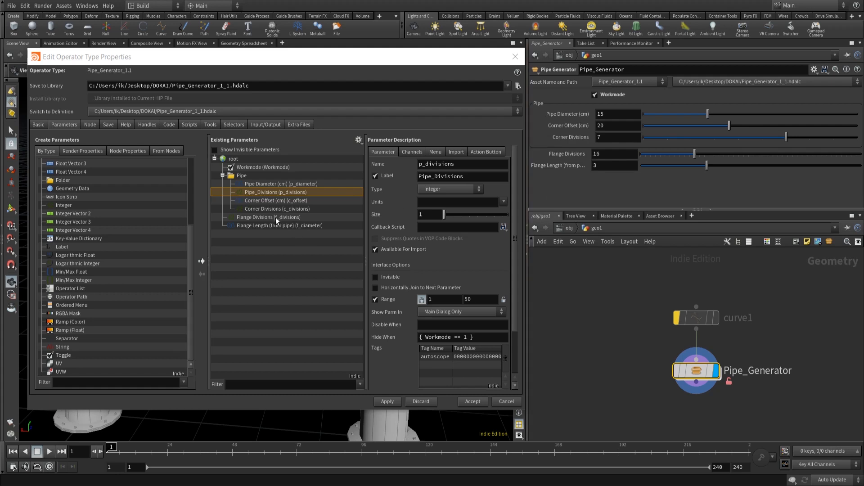
- Add a new folder parameter at the end of the list and move Flange Divisions and Flange Length into it
{"action": "scroll", "coordinate": [66, 205], "scroll_direction": "up", "scroll_amount": 2}
{"action": "left_click_drag", "start_coordinate": [62, 230], "coordinate": [234, 161]}
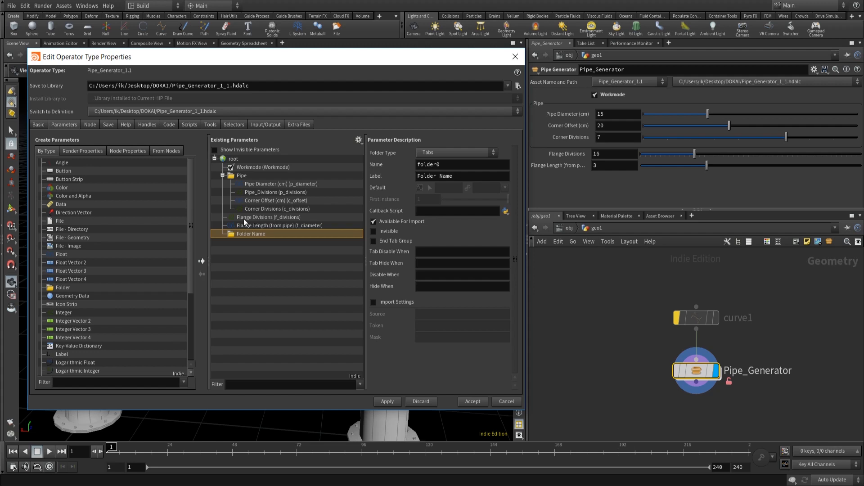
{"action": "left_click_drag", "start_coordinate": [270, 217], "coordinate": [244, 225]}
- Rename the new folder's name to Flange and its label to Flanges, and apply
{"action": "double_click", "coordinate": [484, 164]}
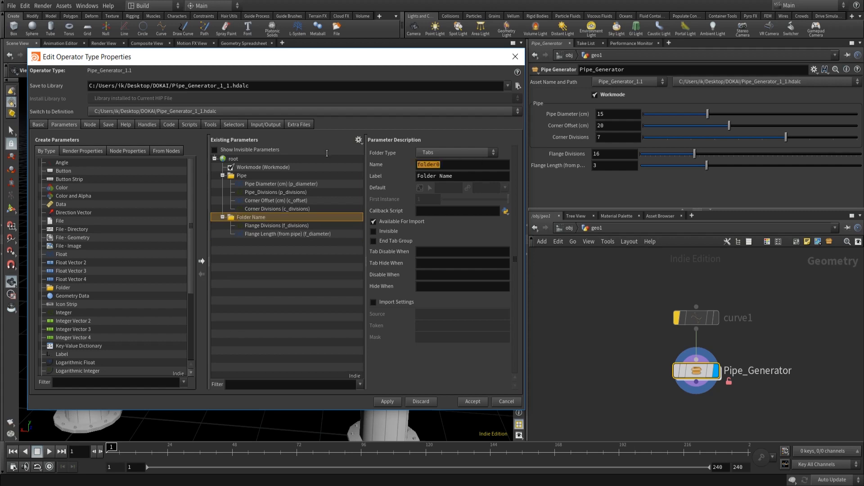
{"action": "type", "text": "Flange"}
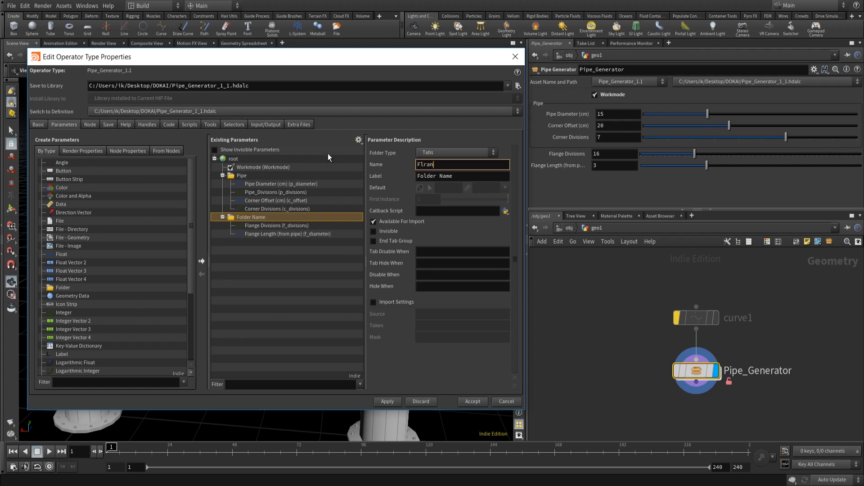
{"action": "key", "text": "BackSpace"}
{"action": "key", "text": "BackSpace"}
{"action": "key", "text": "BackSpace"}
{"action": "key", "text": "BackSpace"}
{"action": "type", "text": "ange"}
{"action": "key", "text": "Tab"}
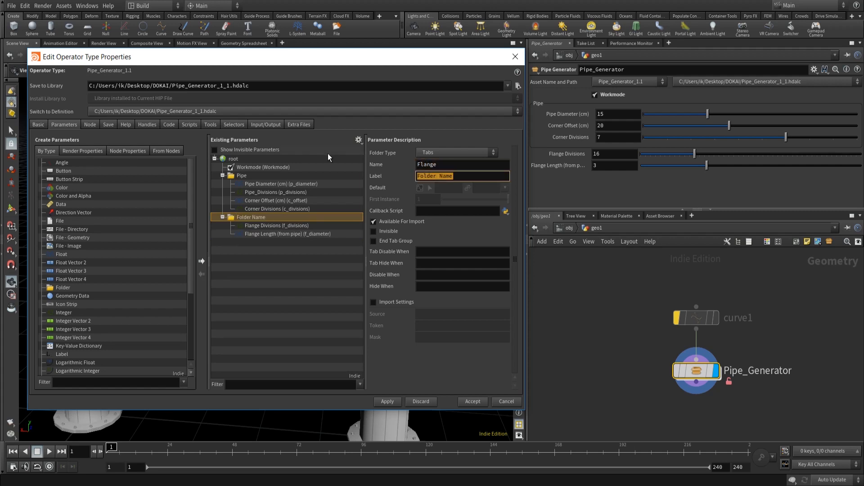
{"action": "type", "text": "Flanges"}
{"action": "left_click", "coordinate": [392, 400]}
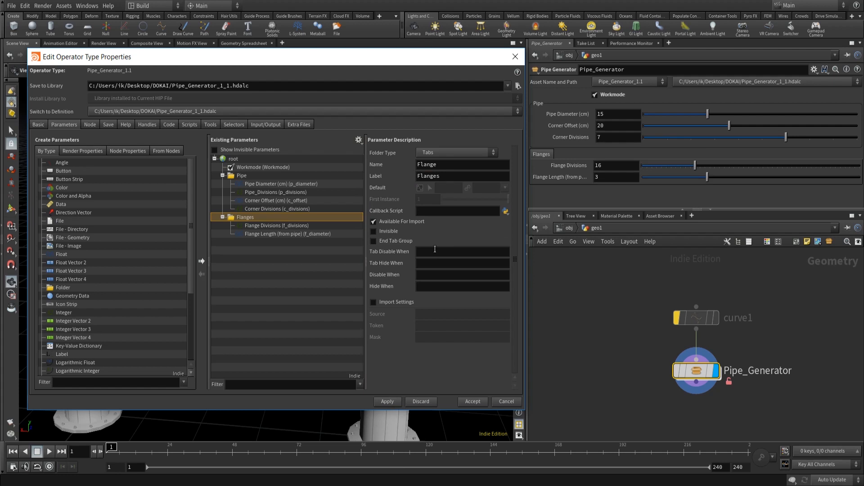
- Set the Flanges folder's Tab Disable When to { Workmode == 1 }, apply, and toggle Workmode off and on to test it
{"action": "left_click", "coordinate": [435, 251]}
{"action": "type", "text": "{ w"}
{"action": "key", "text": "BackSpace"}
{"action": "type", "text": "Workmode == 1 }"}
{"action": "left_click_drag", "start_coordinate": [484, 254], "coordinate": [405, 245]}
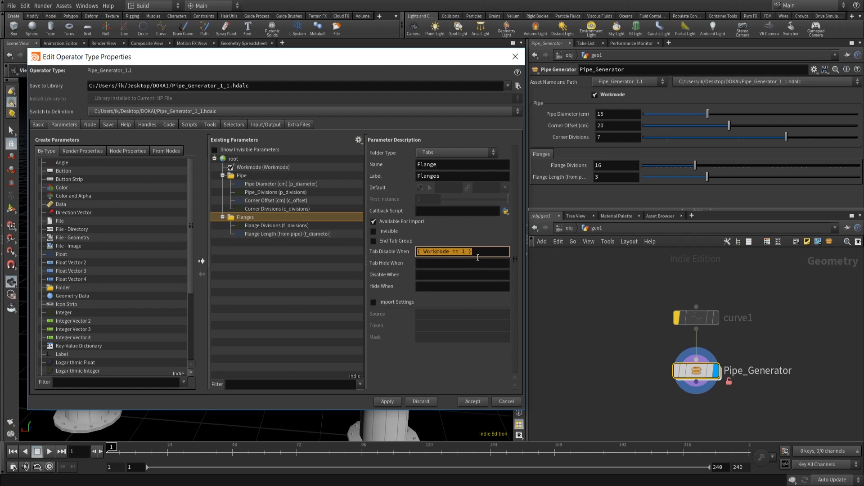
{"action": "left_click", "coordinate": [383, 402]}
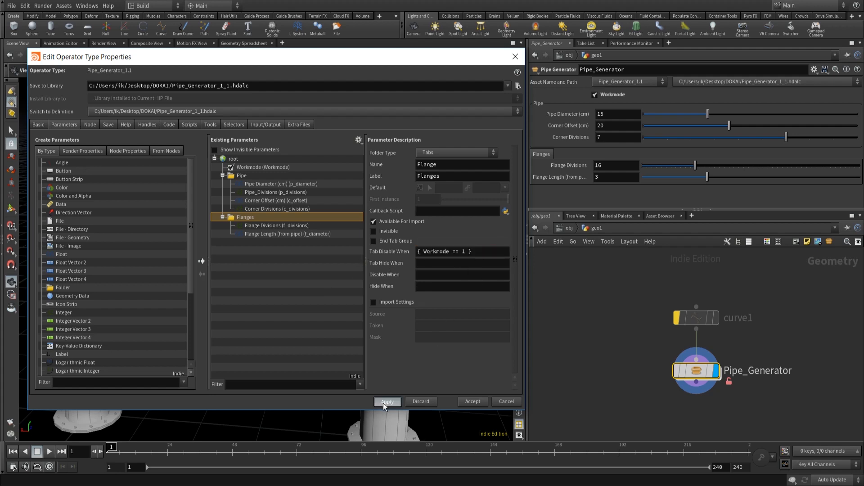
{"action": "left_click", "coordinate": [595, 95]}
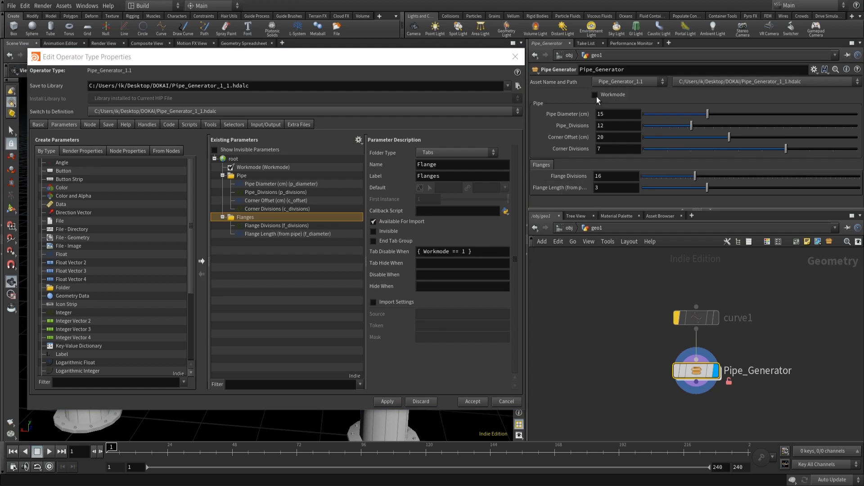
{"action": "left_click", "coordinate": [595, 95]}
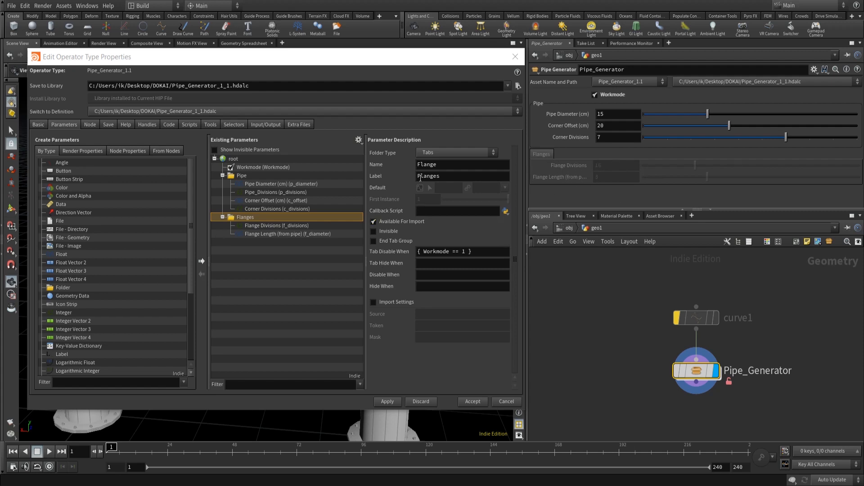
- Change the Flanges folder type to Simple and apply
{"action": "left_click", "coordinate": [443, 153]}
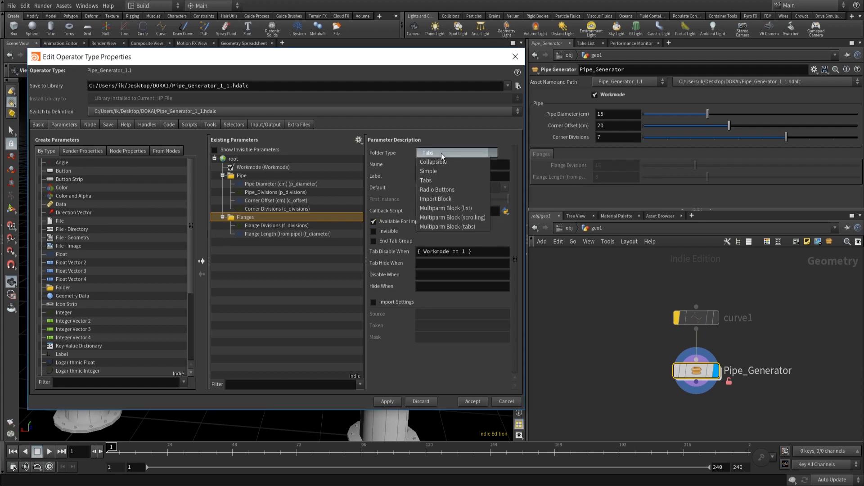
{"action": "left_click", "coordinate": [447, 172]}
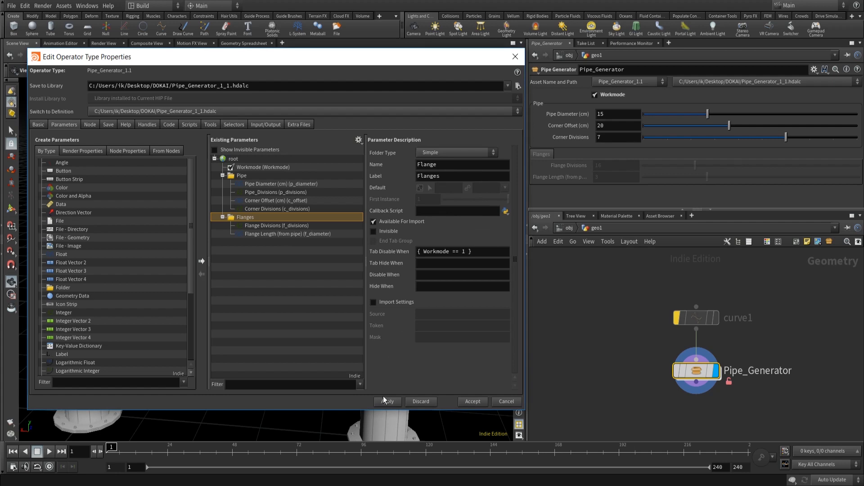
{"action": "left_click", "coordinate": [395, 402]}
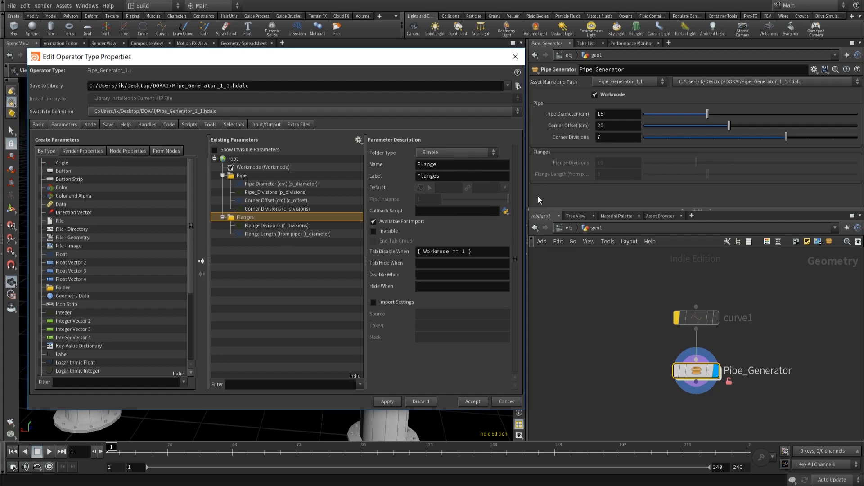
- Copy the { Workmode == 1 } condition into the folder's Tab Hide When, accept, and toggle Workmode to check the Flanges folder hides
{"action": "left_click_drag", "start_coordinate": [480, 251], "coordinate": [383, 231]}
{"action": "key", "text": "ctrl+c"}
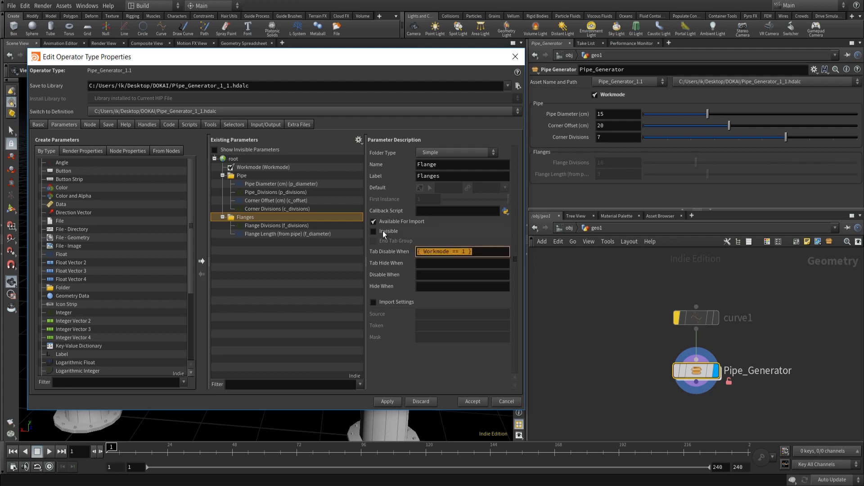
{"action": "left_click", "coordinate": [427, 261]}
{"action": "key", "text": "ctrl+v"}
{"action": "left_click", "coordinate": [387, 402]}
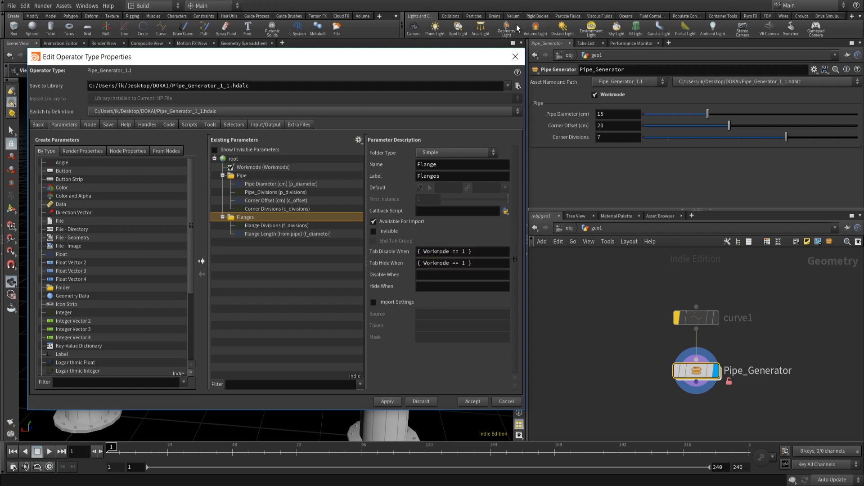
{"action": "left_click", "coordinate": [473, 401]}
{"action": "left_click", "coordinate": [595, 94]}
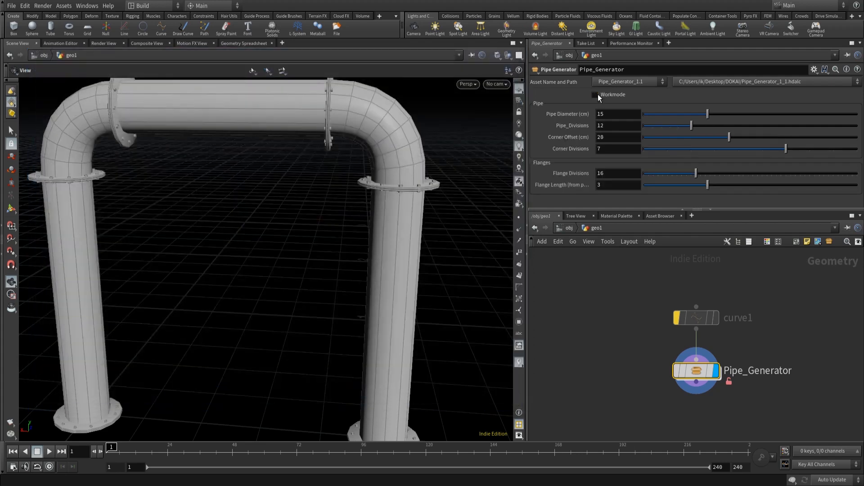
{"action": "left_click", "coordinate": [601, 96]}
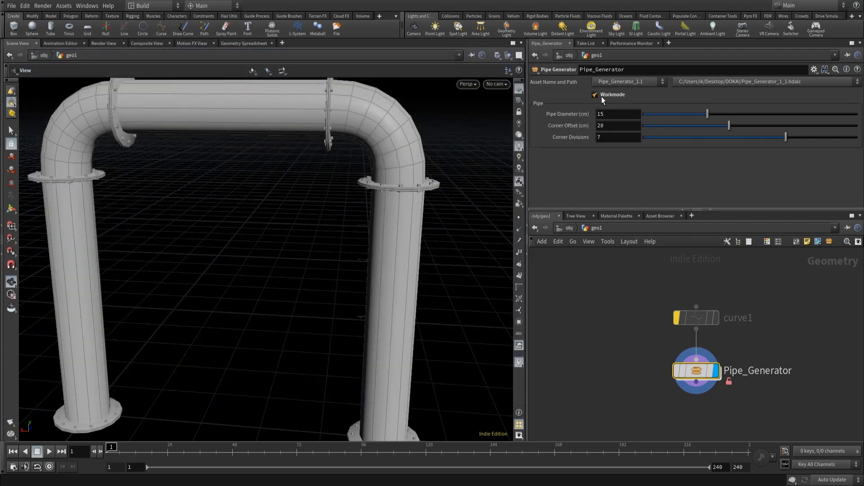